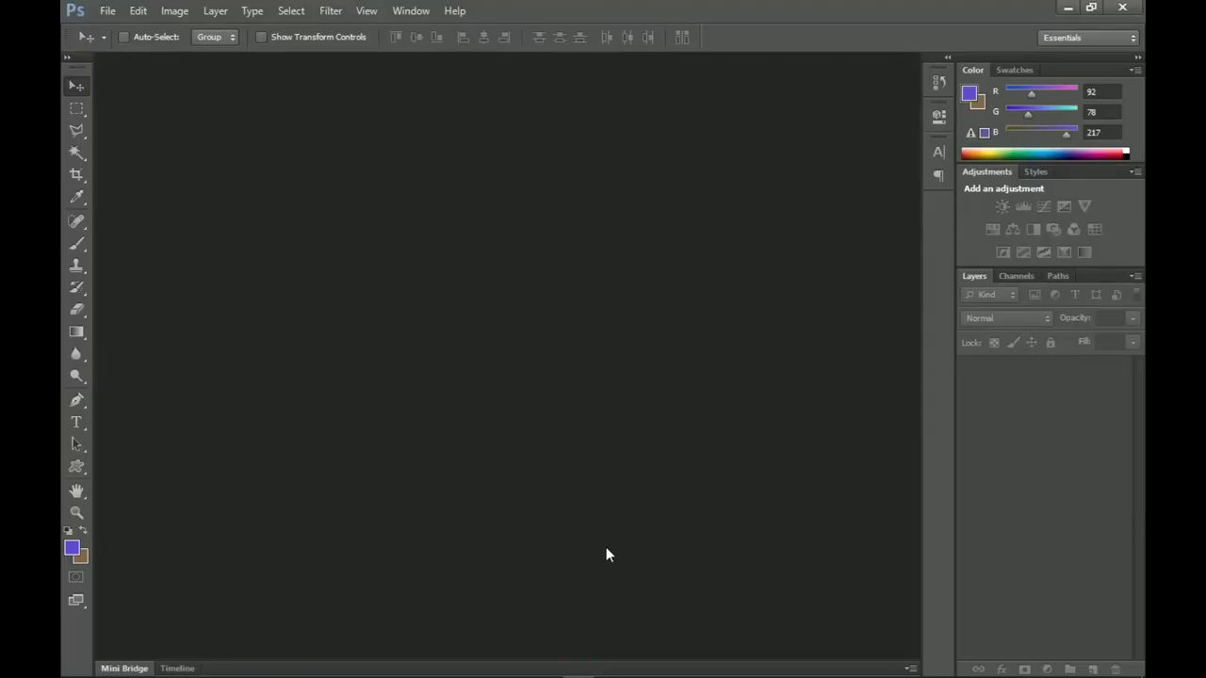
# - Create a new document from the International Paper preset in A3 size, 297 x 420 mm at 300 pixels/inch
pyautogui.click(107, 10)
pyautogui.click(132, 30)
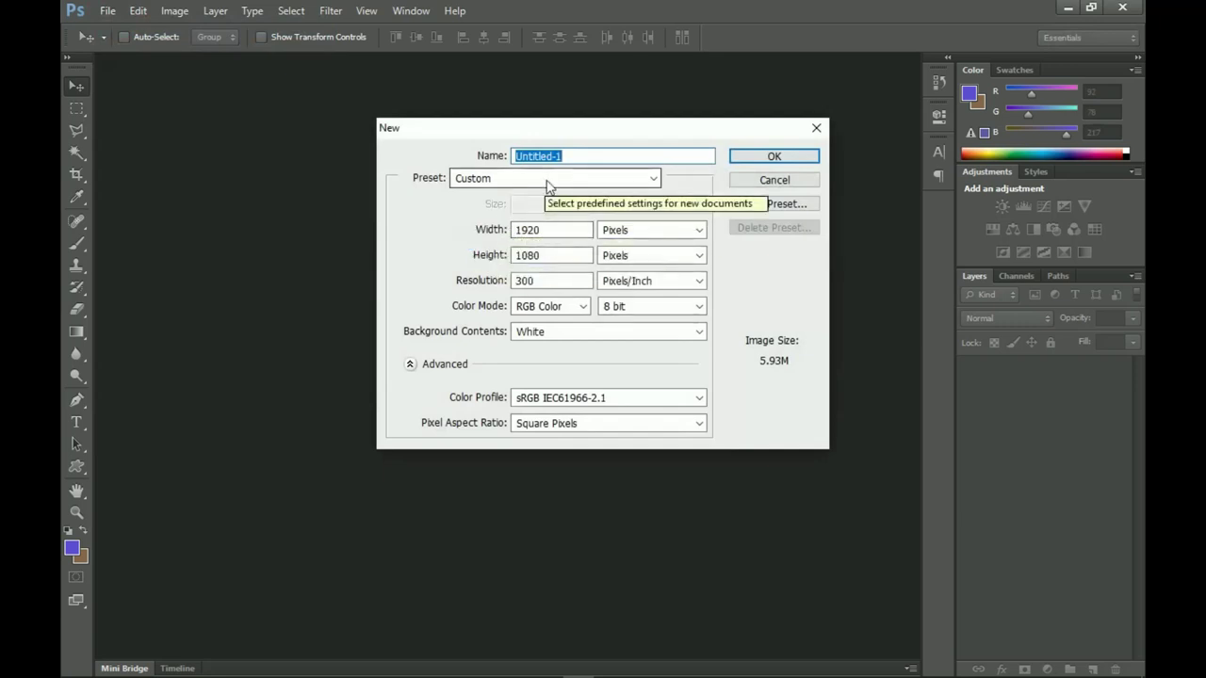
pyautogui.click(549, 185)
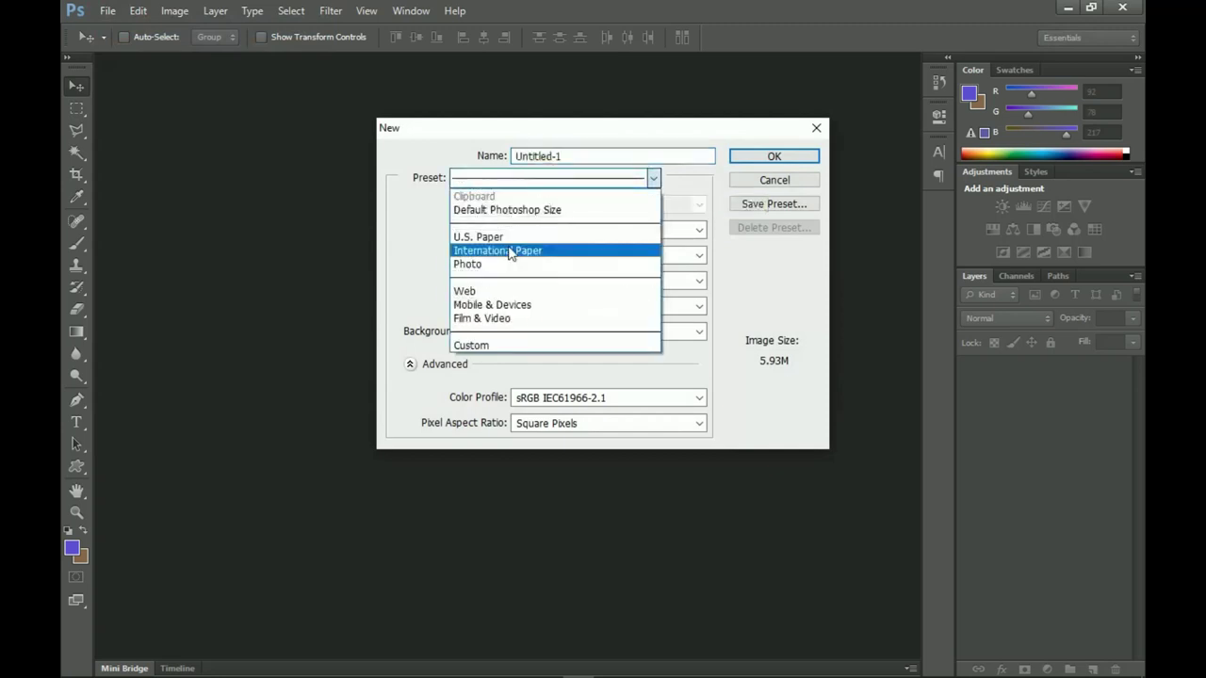
pyautogui.click(520, 249)
pyautogui.click(592, 202)
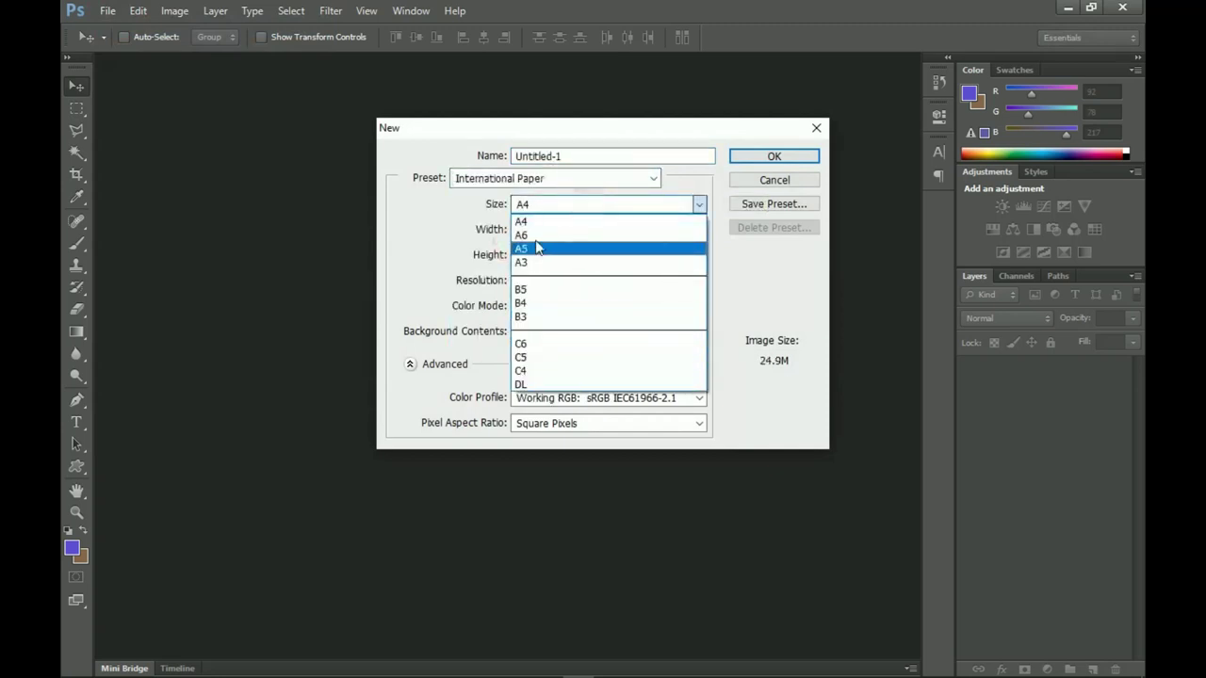
pyautogui.click(525, 263)
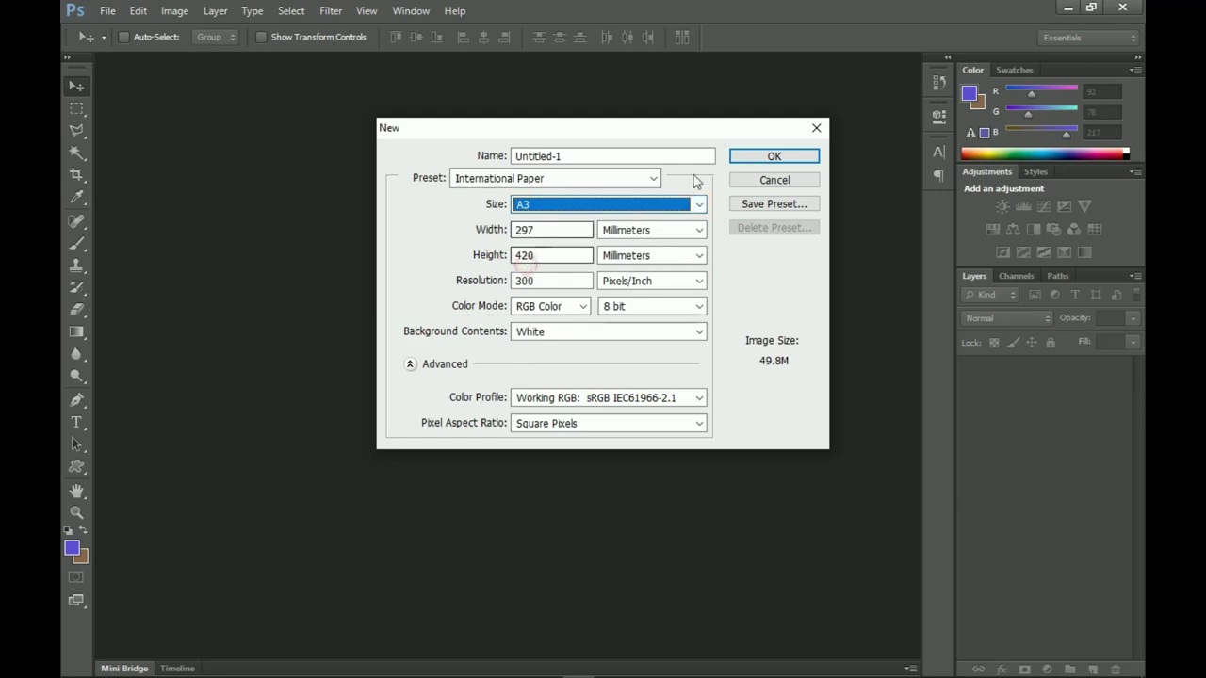
pyautogui.click(753, 158)
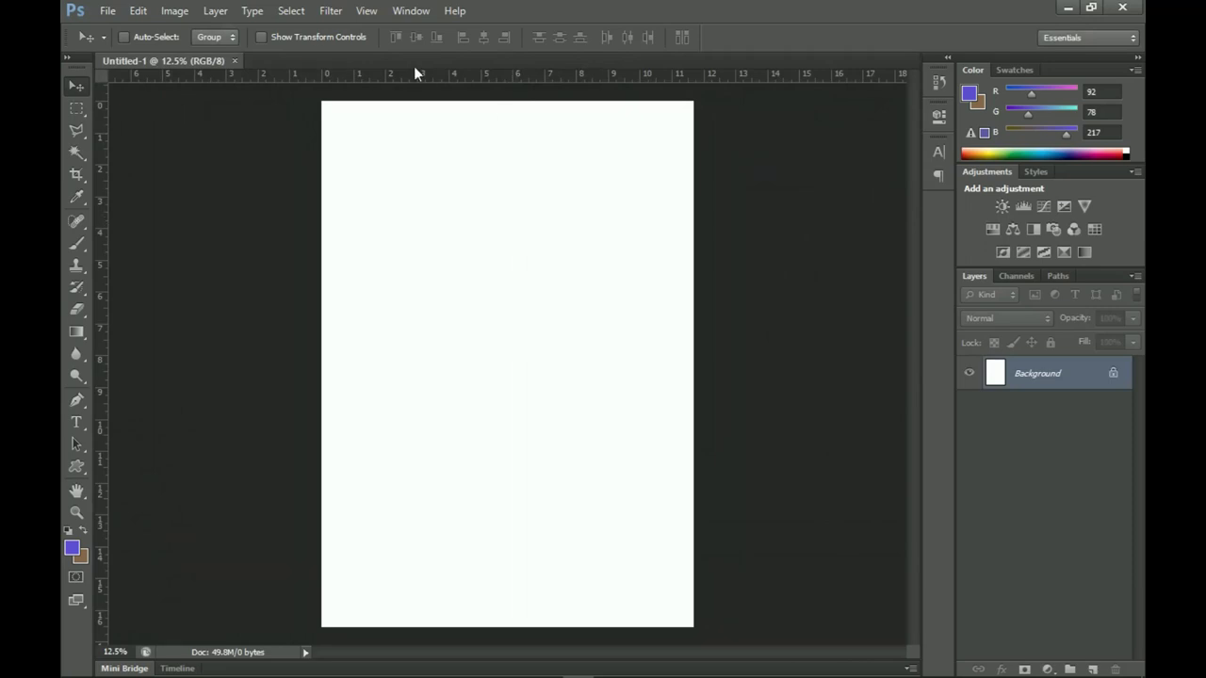
# - Add a vertical guide at the 50% position of the page
pyautogui.click(366, 10)
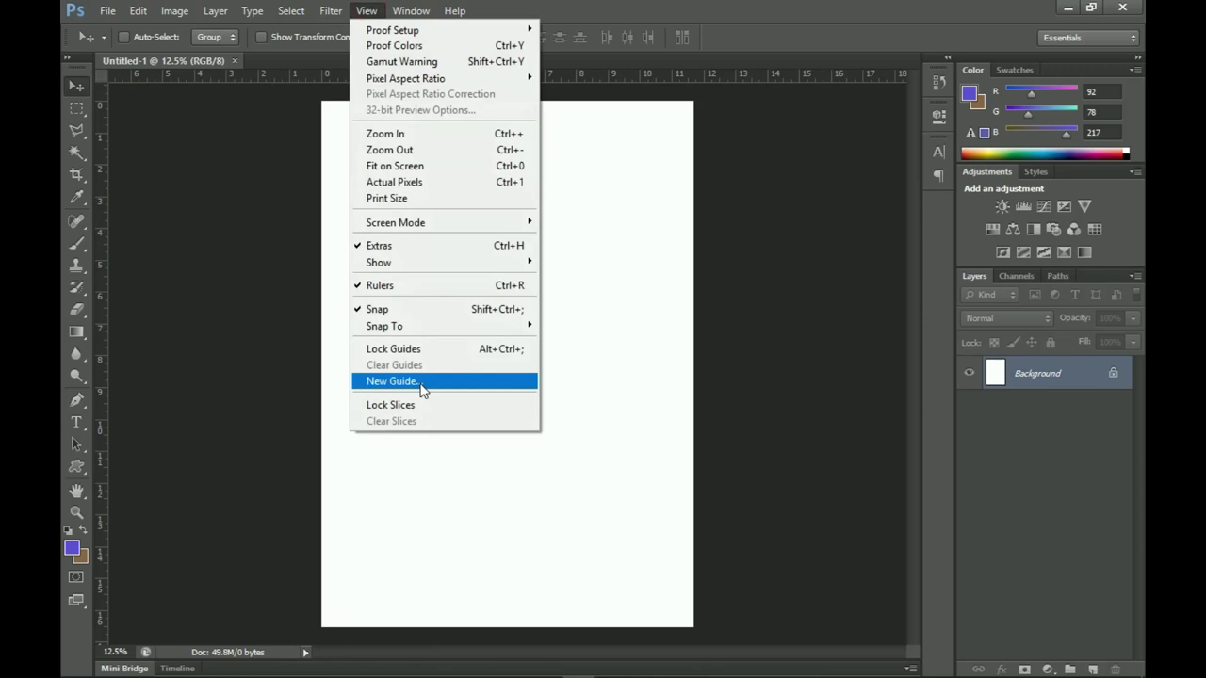
pyautogui.click(420, 382)
pyautogui.write('50%')
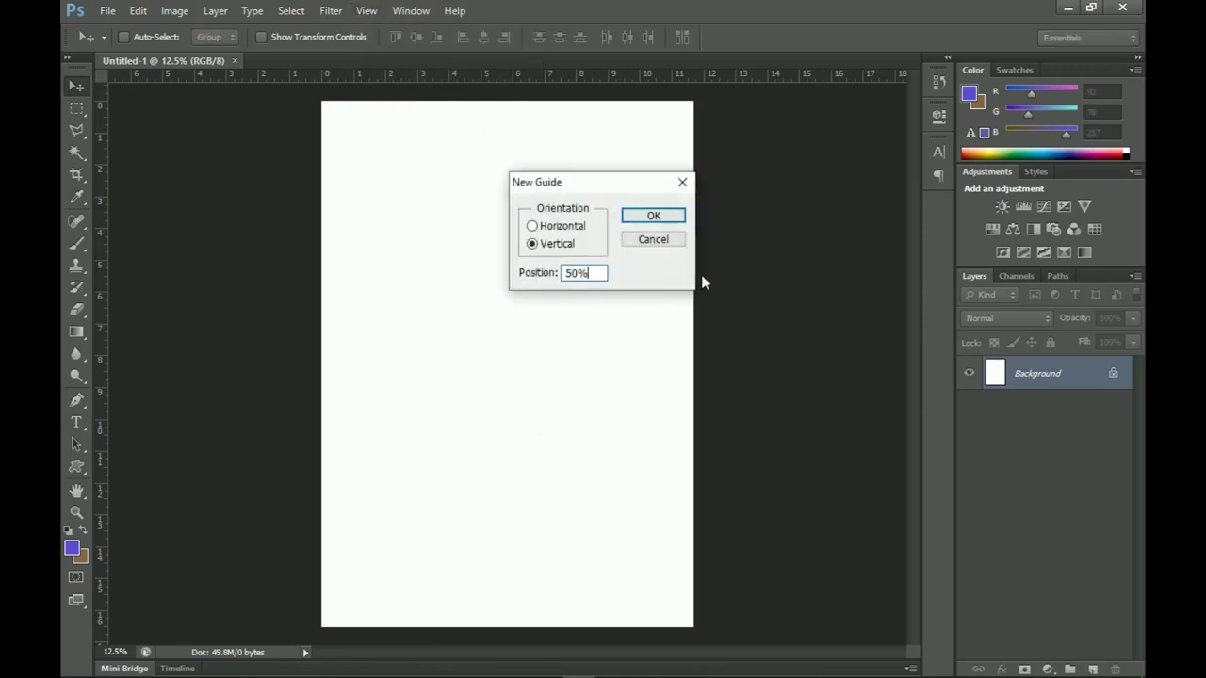
pyautogui.press('Return')
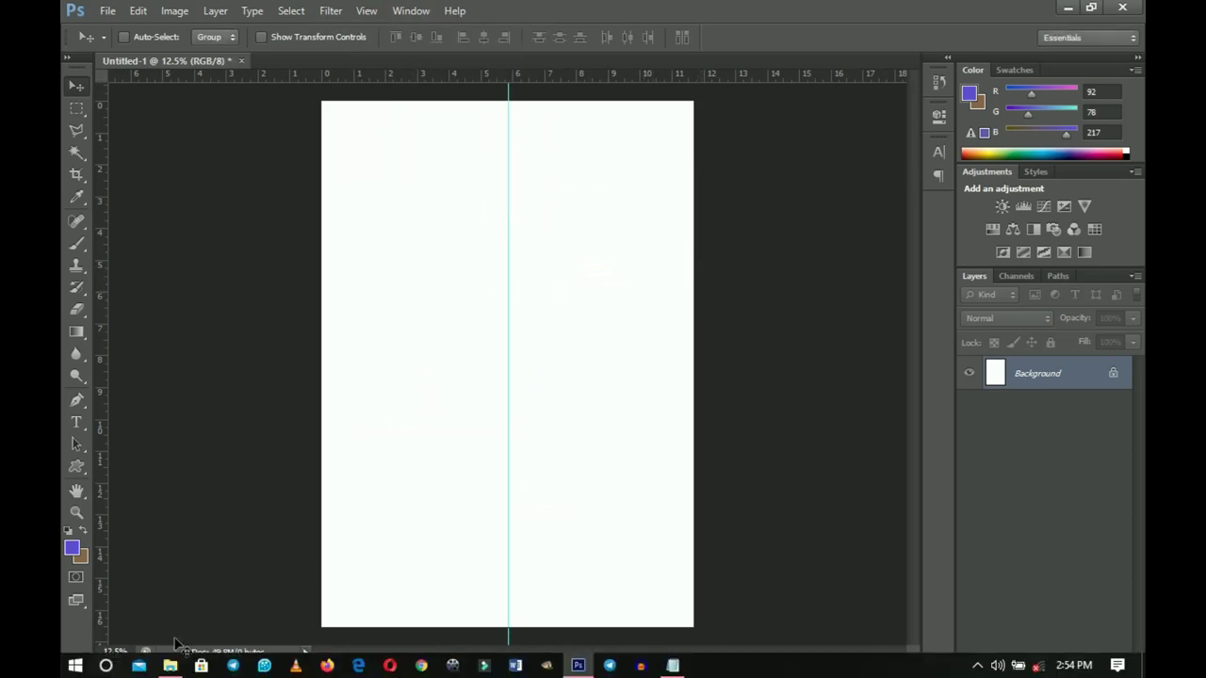
# - Place the image Ecobank Land (2) from the 2021 calendar folder into the A3 document
pyautogui.click(169, 668)
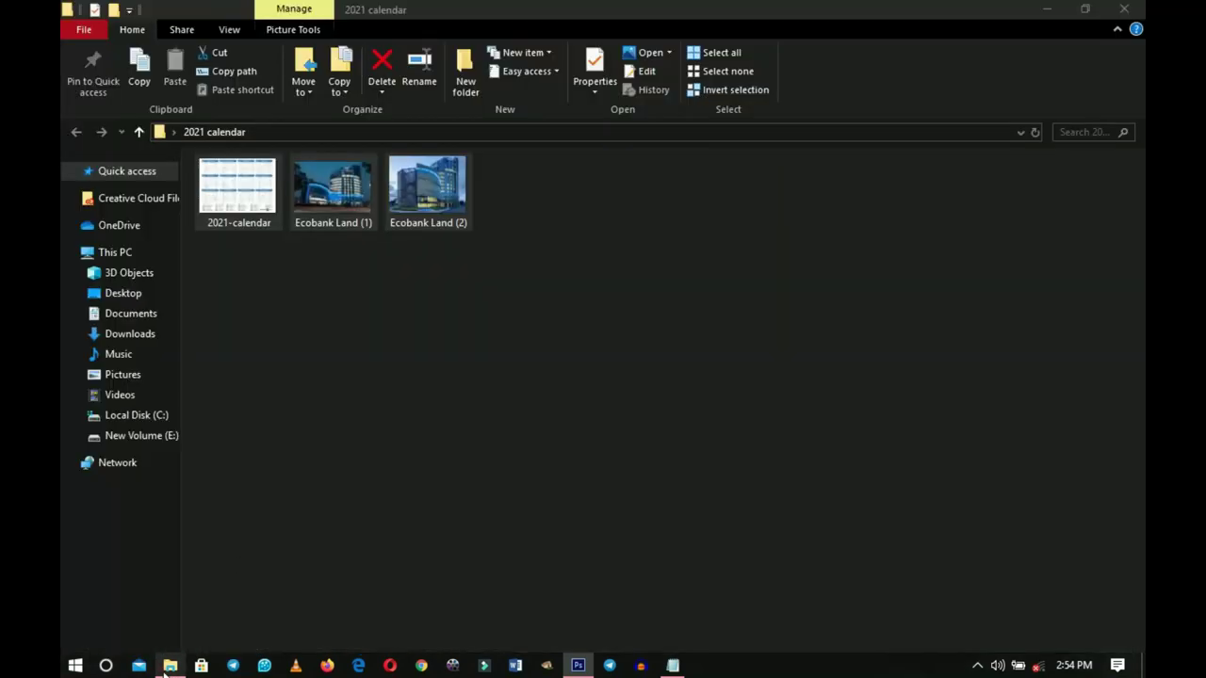
pyautogui.click(582, 358)
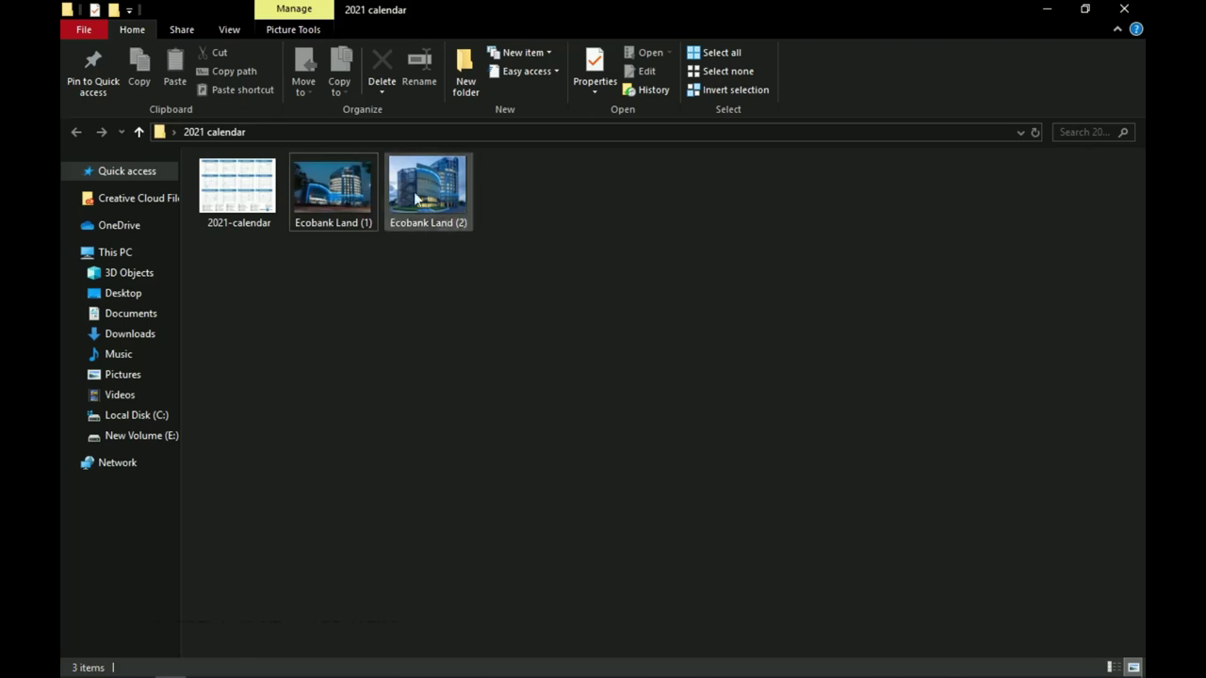
pyautogui.click(459, 225)
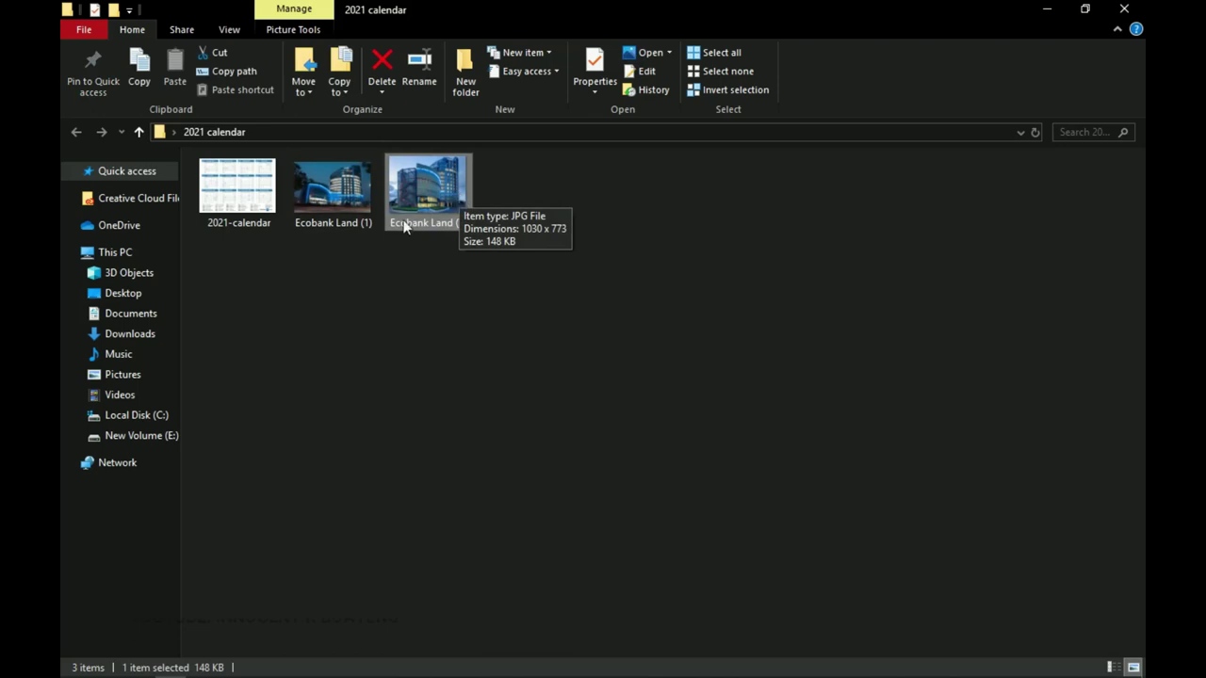
pyautogui.moveTo(437, 202); pyautogui.dragTo(511, 369)
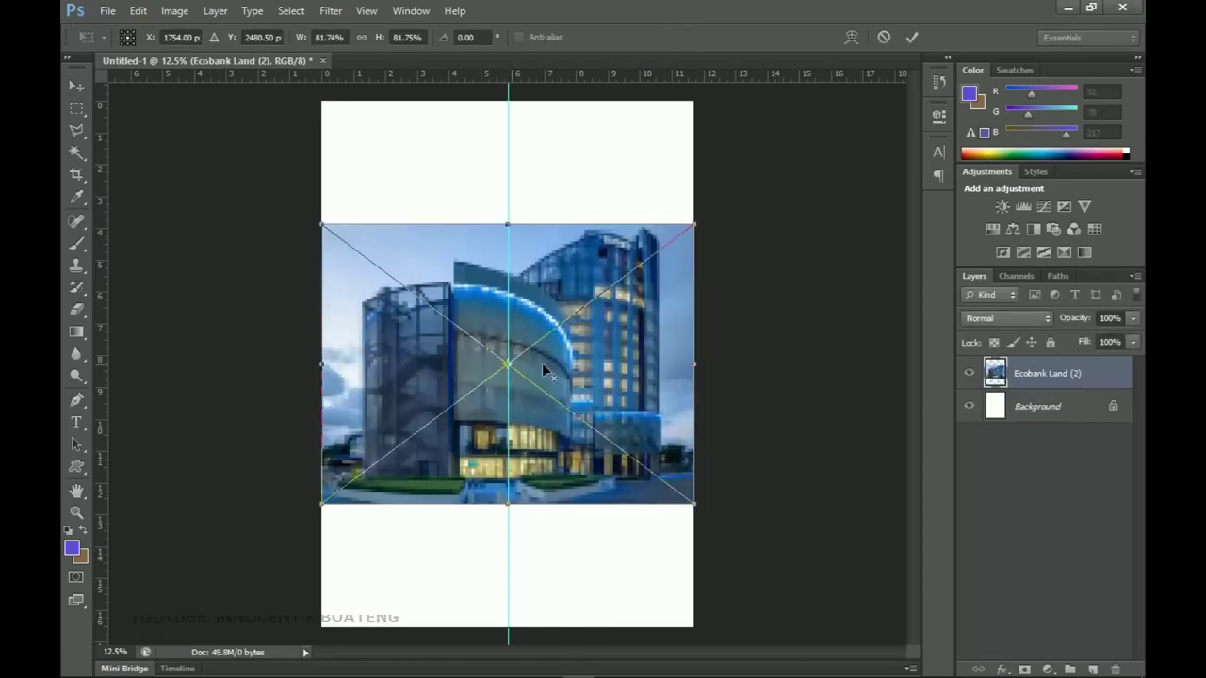
# - Enlarge the building photo slightly beyond the page width and move it up to the page's top edge
pyautogui.moveTo(695, 224); pyautogui.dragTo(704, 217)
pyautogui.press('Return')
pyautogui.moveTo(613, 405); pyautogui.dragTo(599, 304)
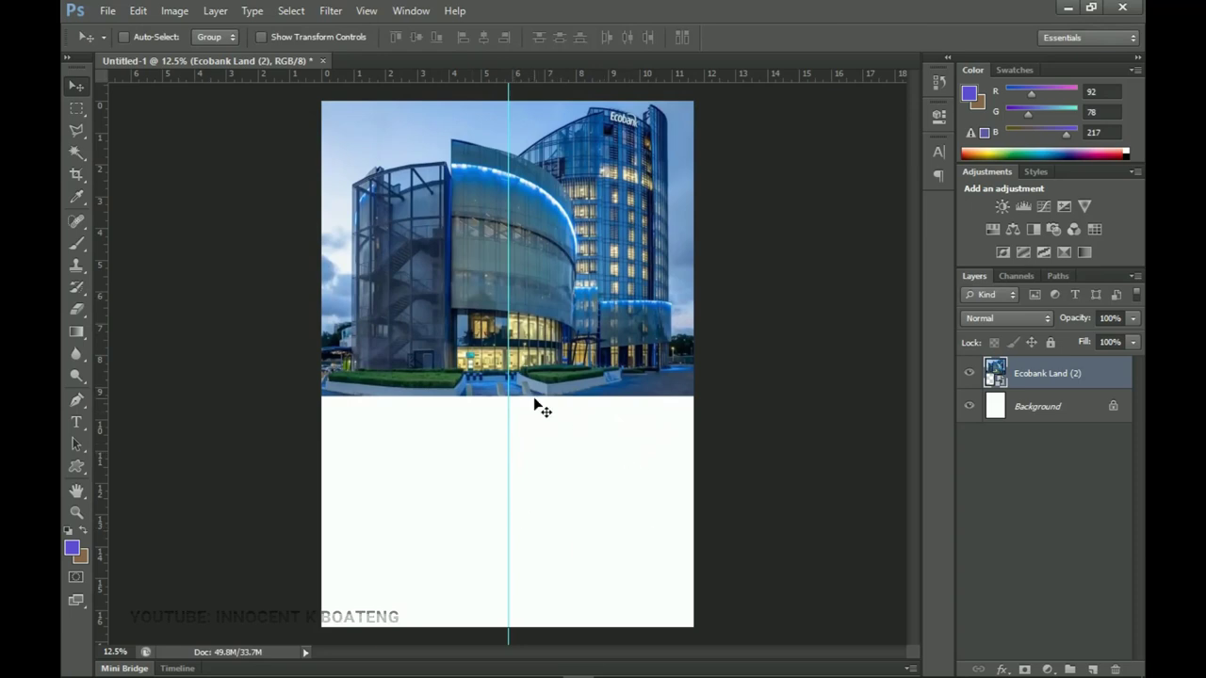
# - Choose the Rounded Rectangle tool and set its corner radius to 500 px
pyautogui.click(78, 467)
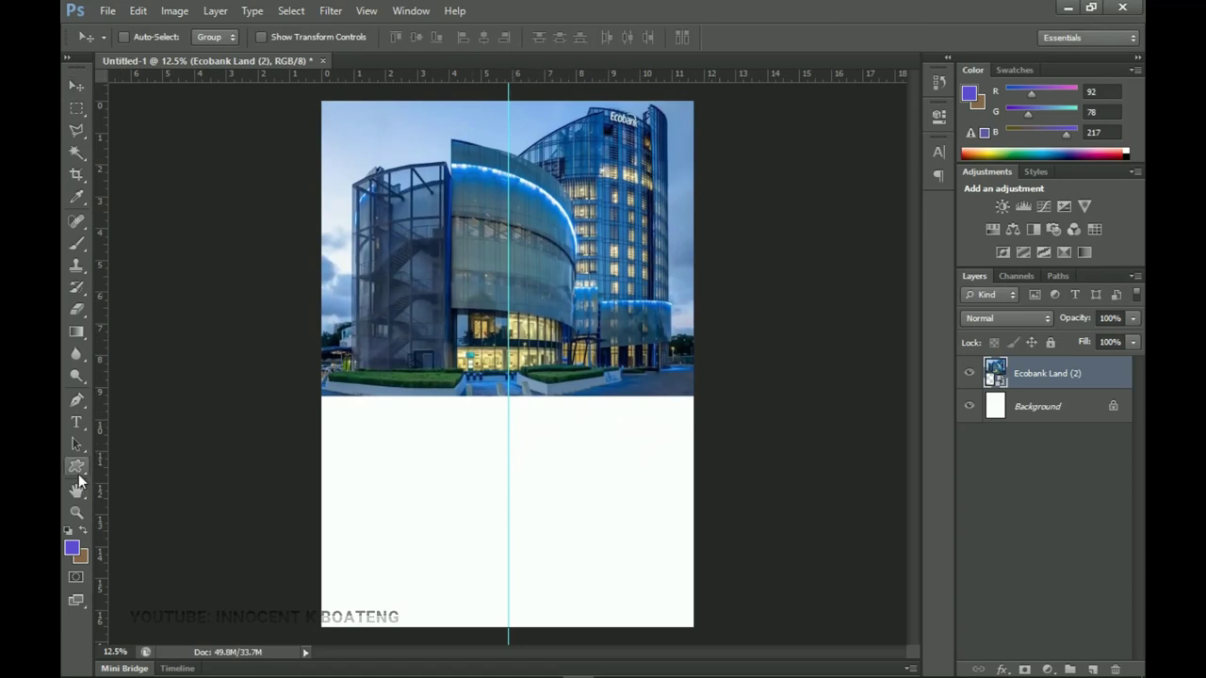
pyautogui.click(81, 469)
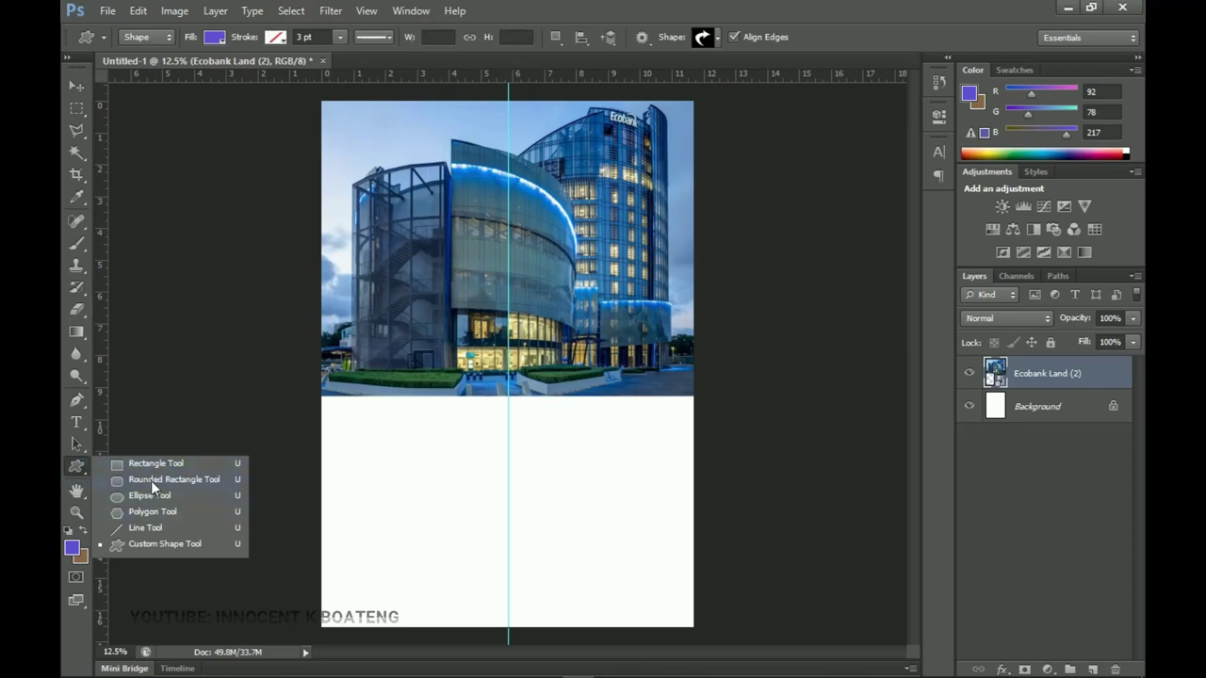
pyautogui.click(151, 480)
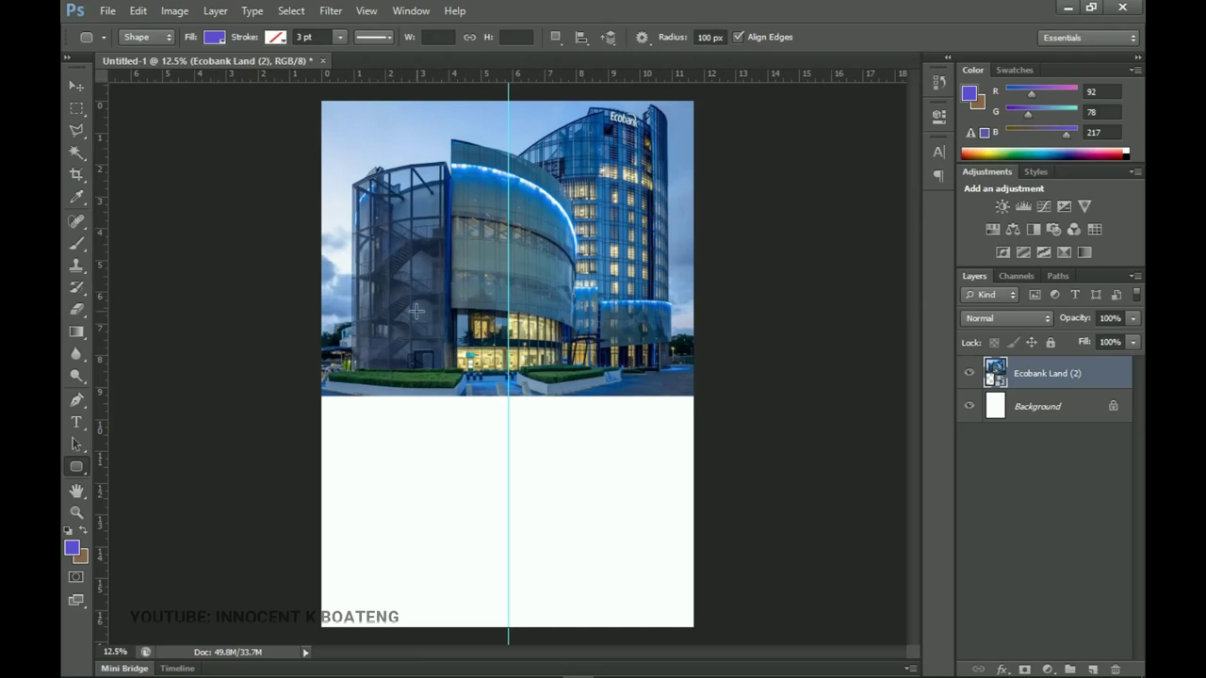
pyautogui.moveTo(415, 311); pyautogui.dragTo(640, 578)
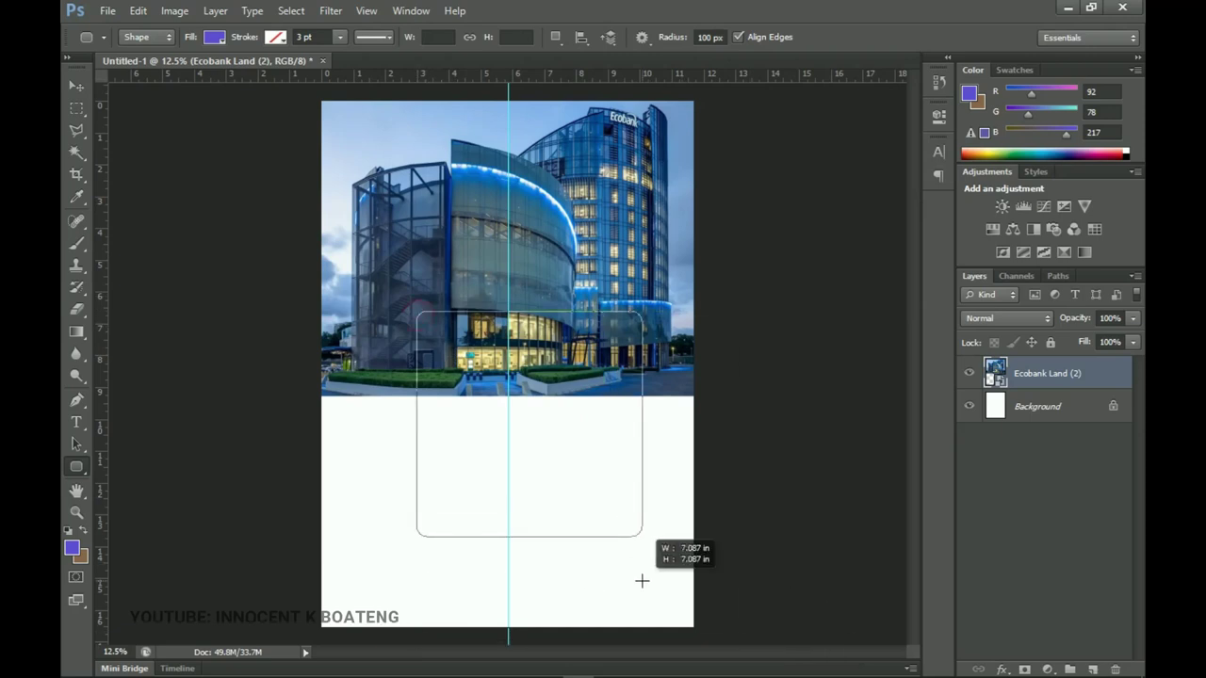
pyautogui.press('Escape')
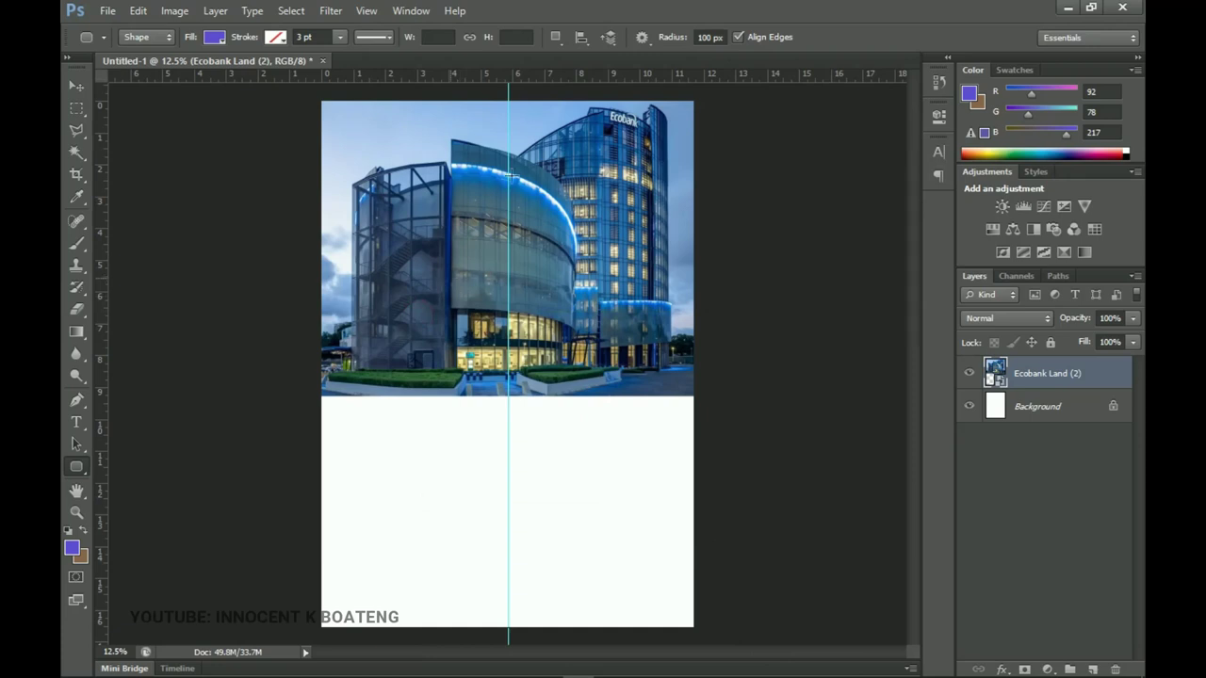
pyautogui.click(714, 38)
pyautogui.click(711, 37)
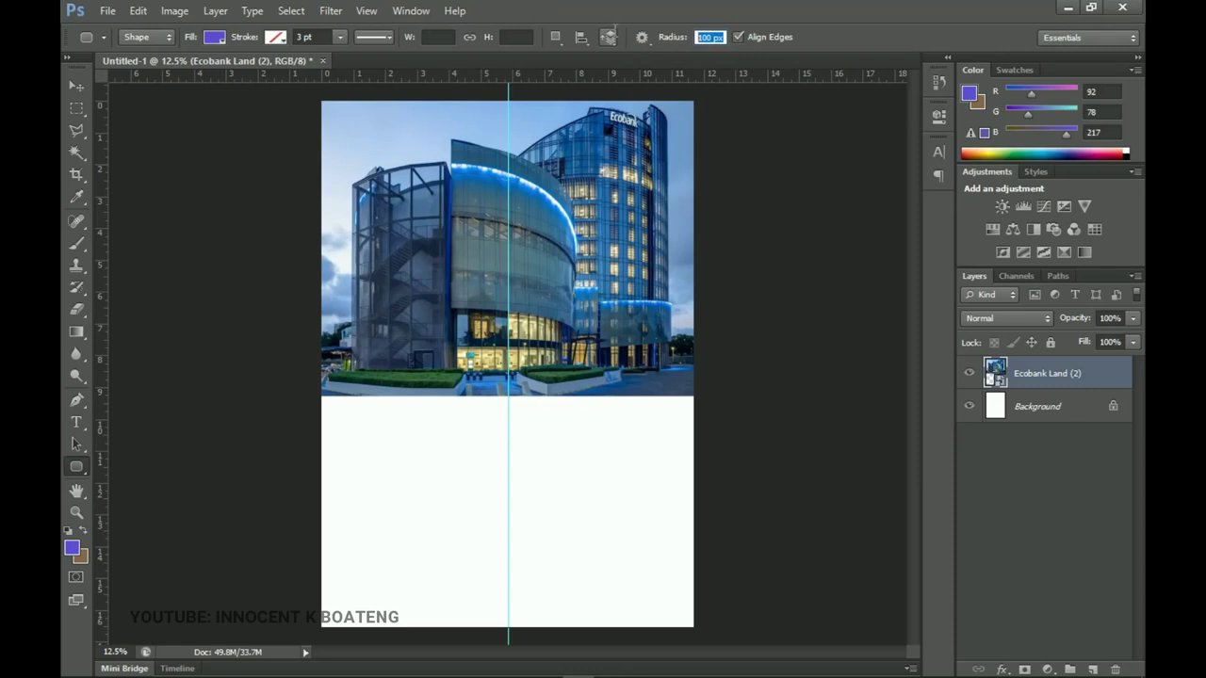
pyautogui.write('500')
pyautogui.press('Return')
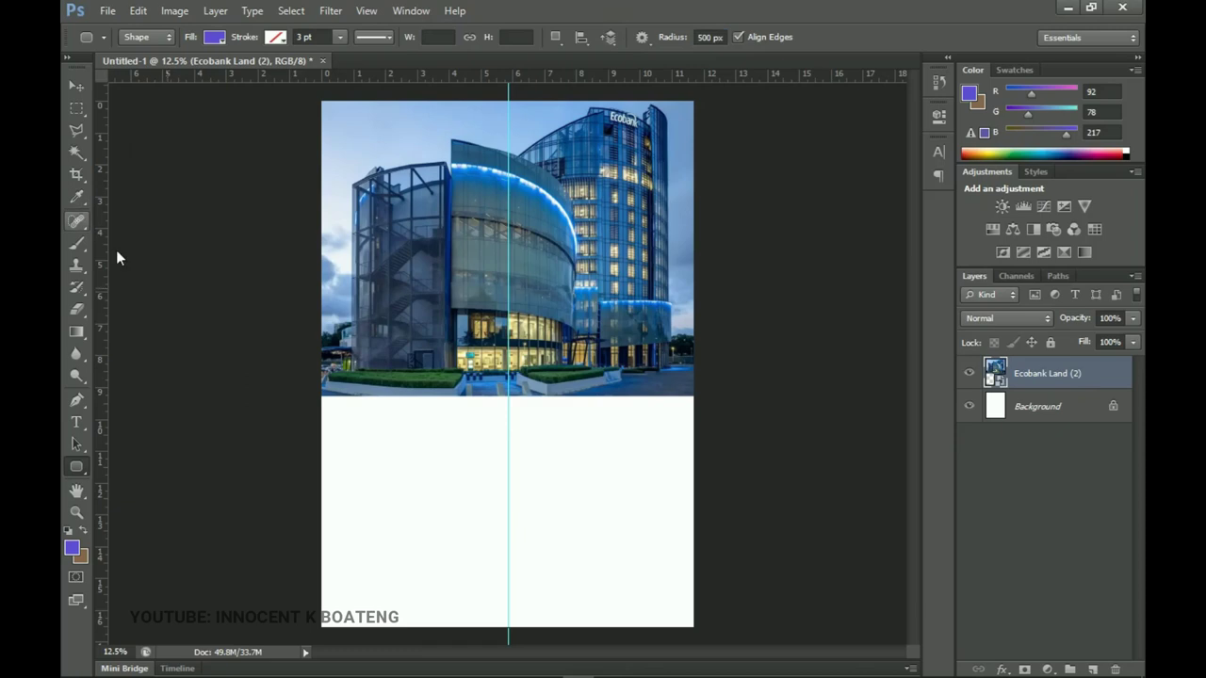
# - Draw a rounded square about 3132 px wide over the photo and white area, and fill it with black (000000)
pyautogui.moveTo(338, 264); pyautogui.dragTo(703, 547)
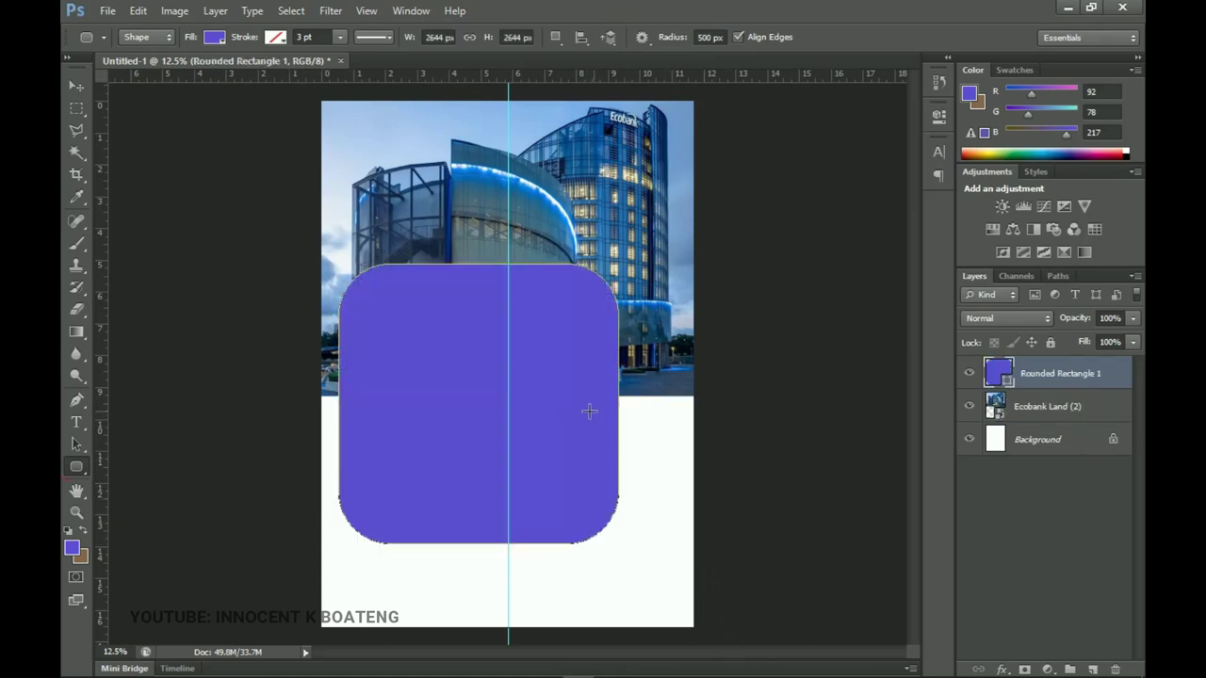
pyautogui.hotkey('ctrl', 'e')
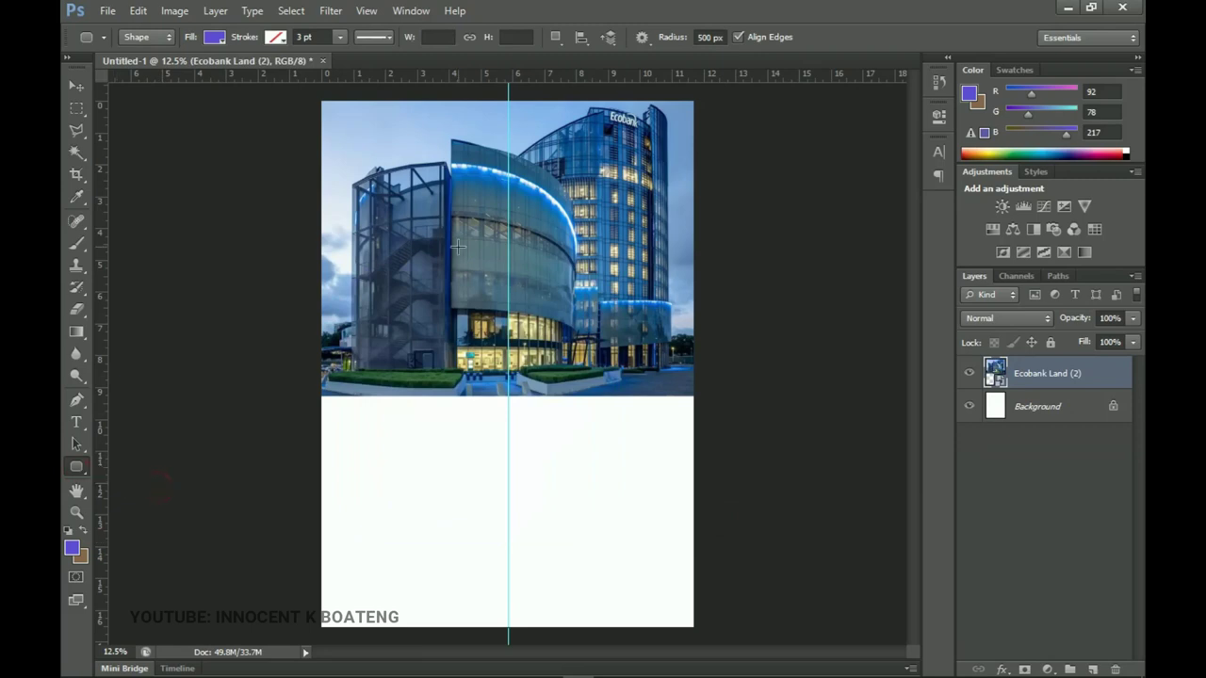
pyautogui.moveTo(382, 194); pyautogui.dragTo(713, 530)
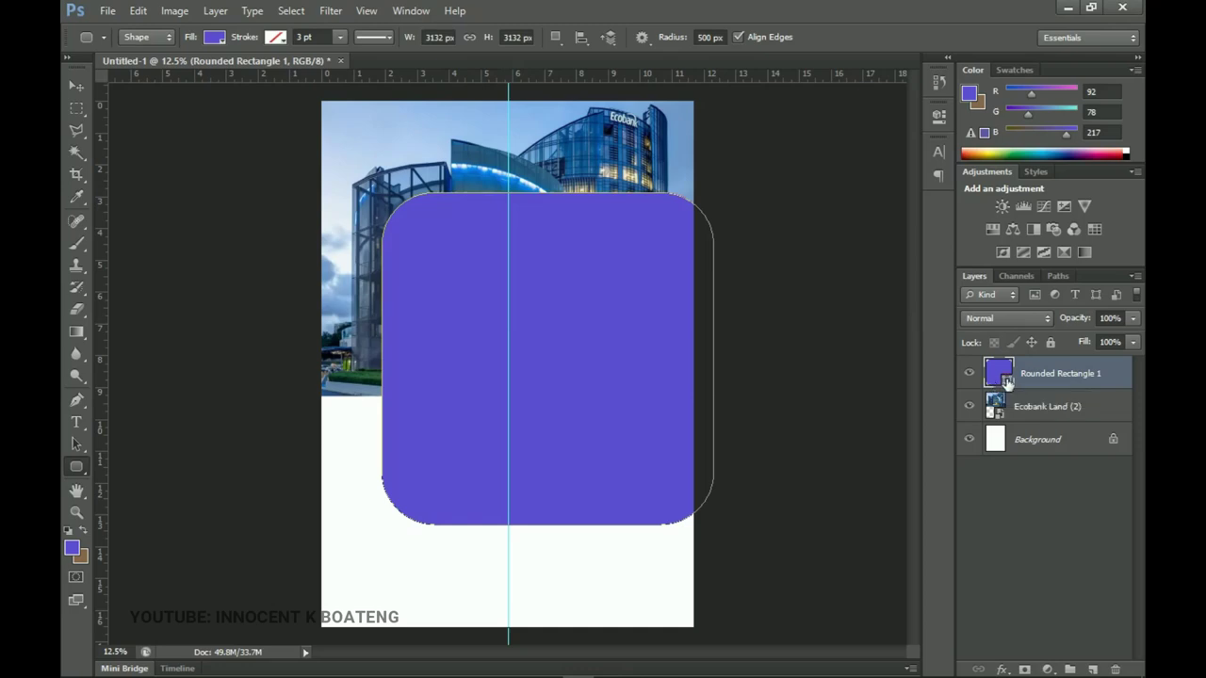
pyautogui.doubleClick(1007, 380)
pyautogui.moveTo(742, 343); pyautogui.dragTo(644, 489)
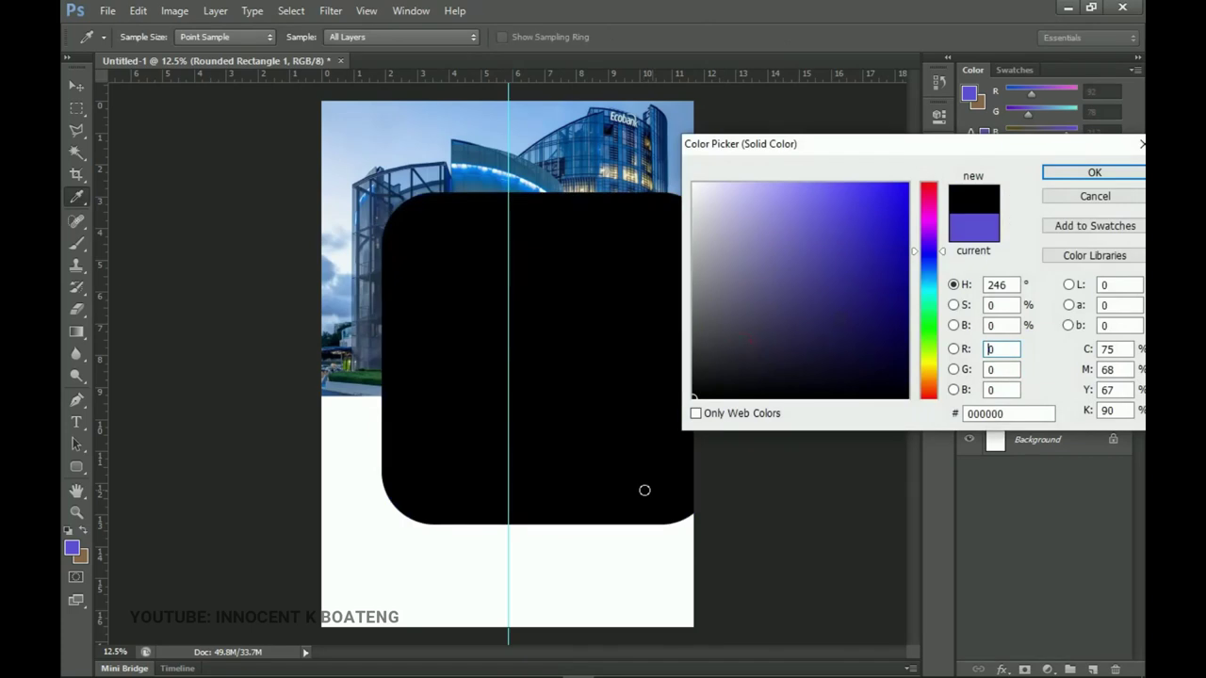
pyautogui.click(1094, 172)
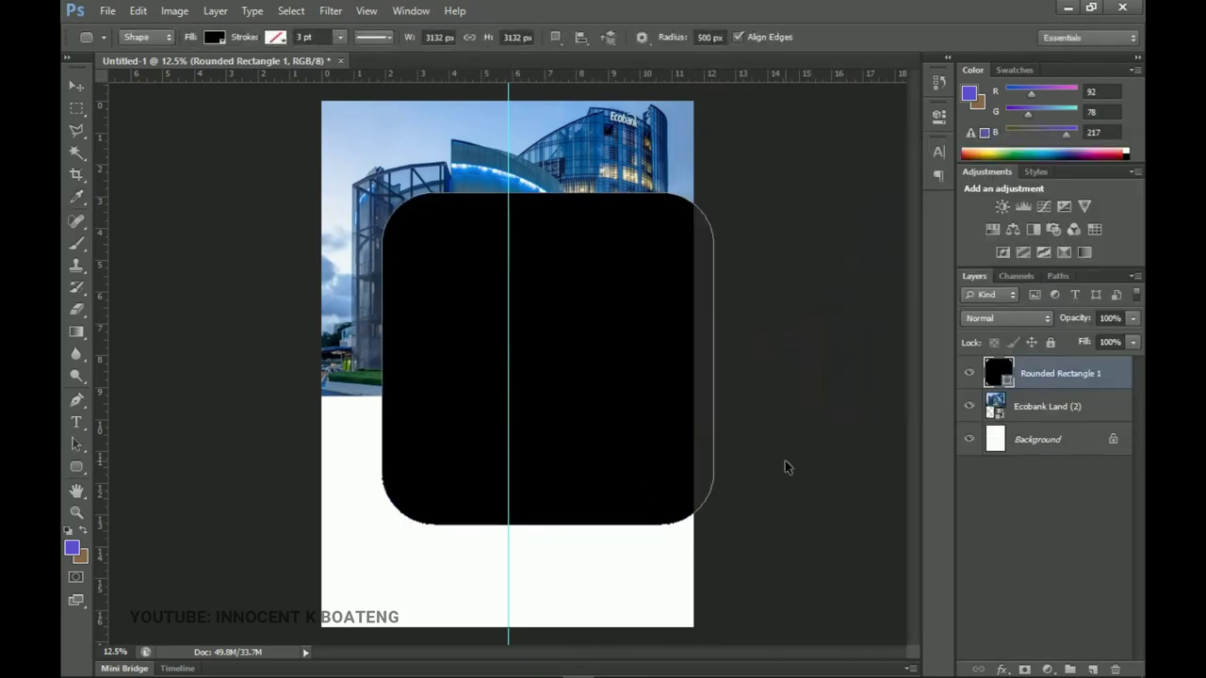
# - Rotate the black rounded square by about -43.8° onto the page's right edge and set its opacity to 70%
pyautogui.hotkey('ctrl', 't')
pyautogui.moveTo(832, 377); pyautogui.dragTo(842, 141)
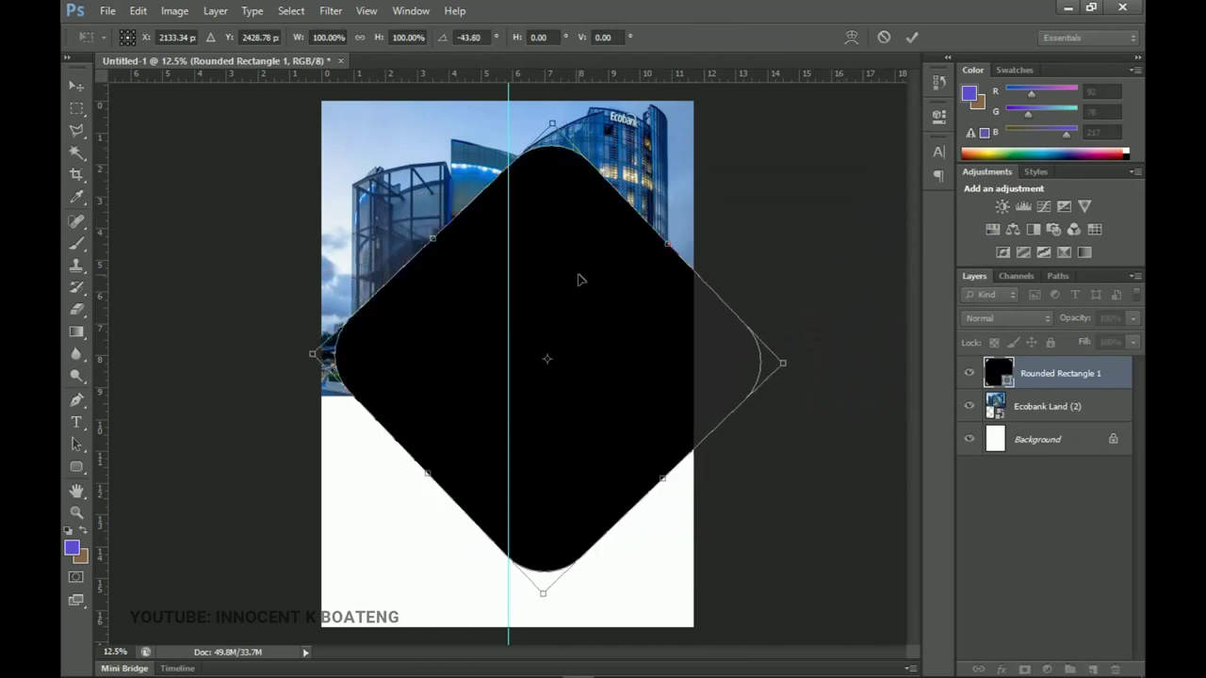
pyautogui.moveTo(579, 279); pyautogui.dragTo(727, 233)
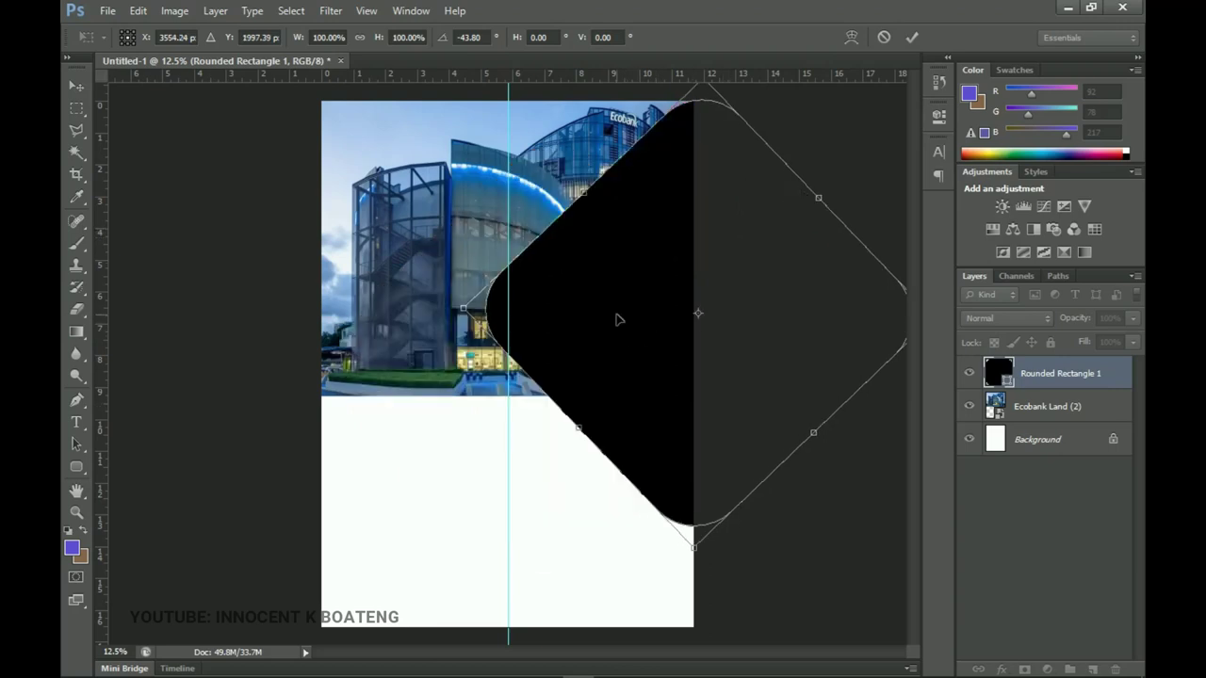
pyautogui.press('Return')
pyautogui.press('v')
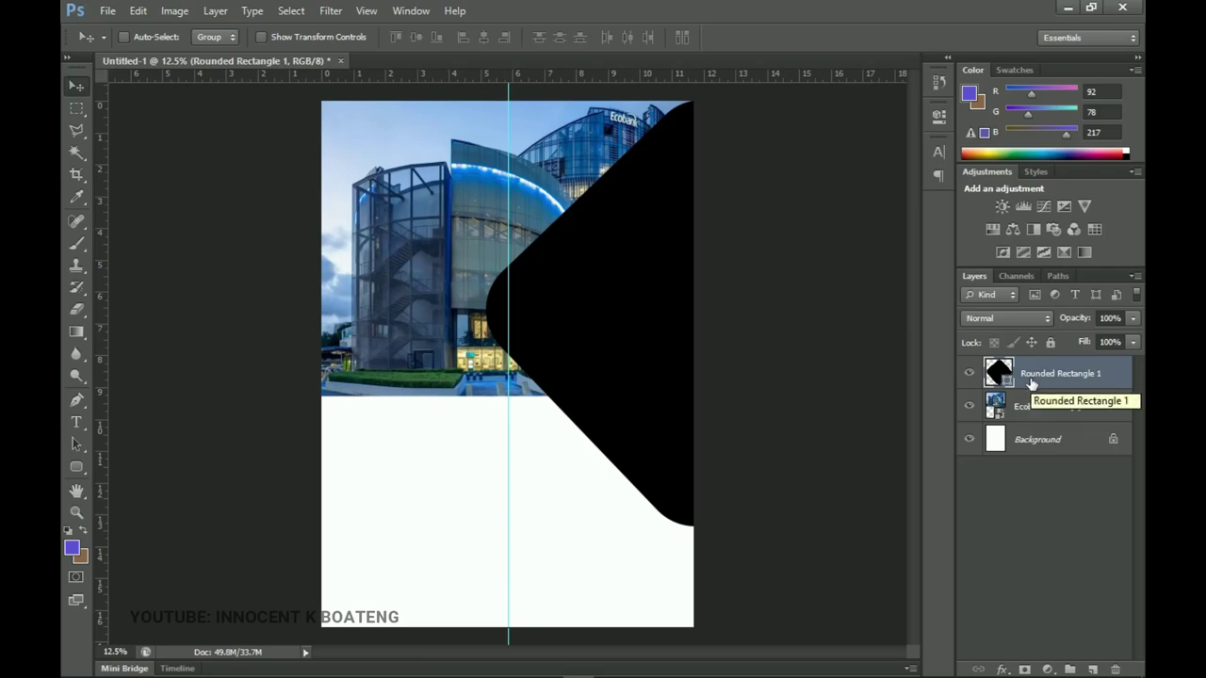
pyautogui.press('7')
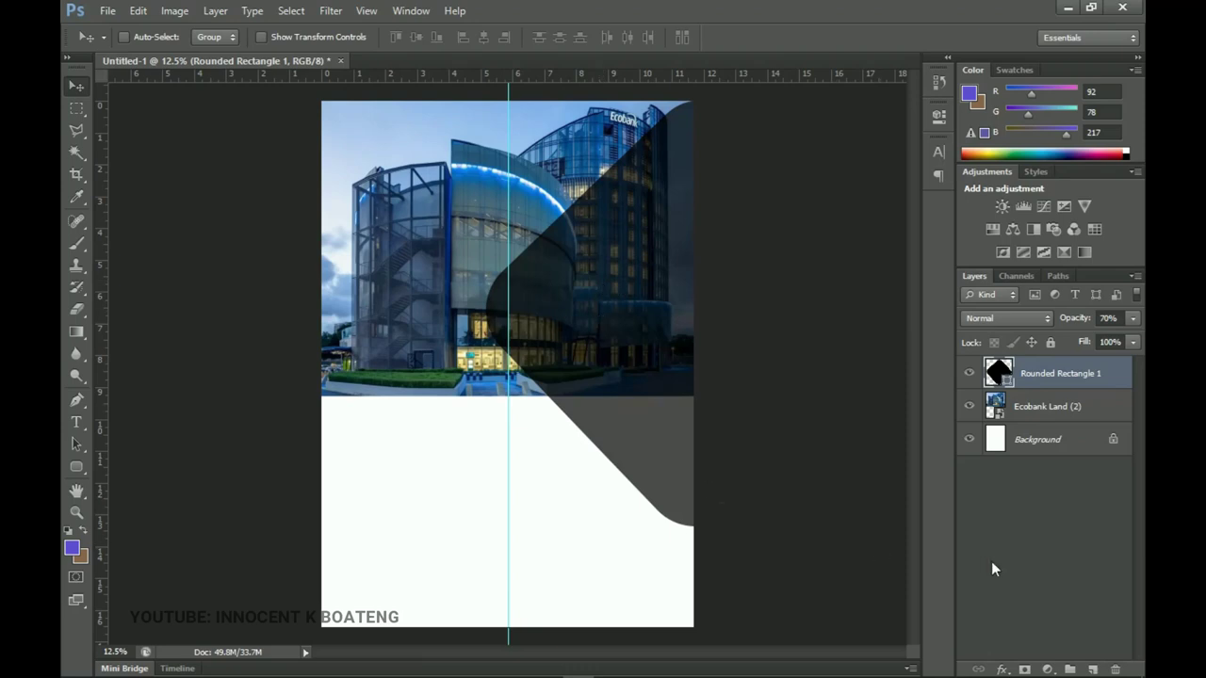
# - Duplicate the rotated rounded square and scale the copy down slightly around its centre
pyautogui.hotkey('ctrl', 'j')
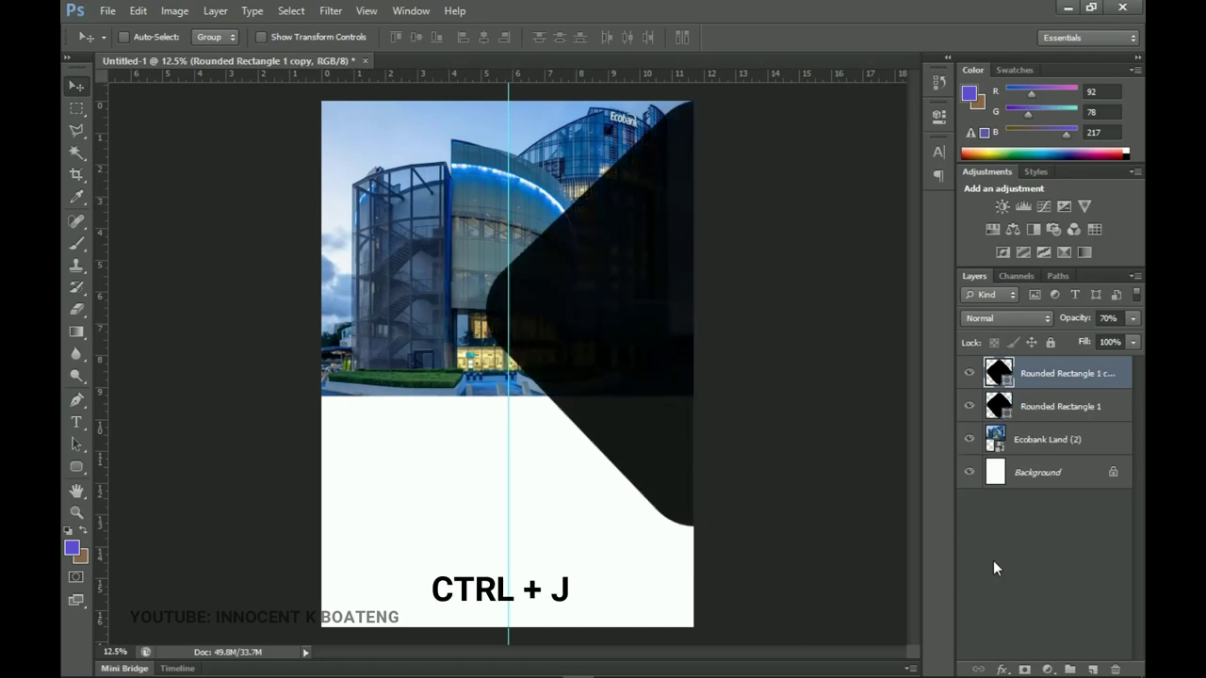
pyautogui.hotkey('ctrl', 't')
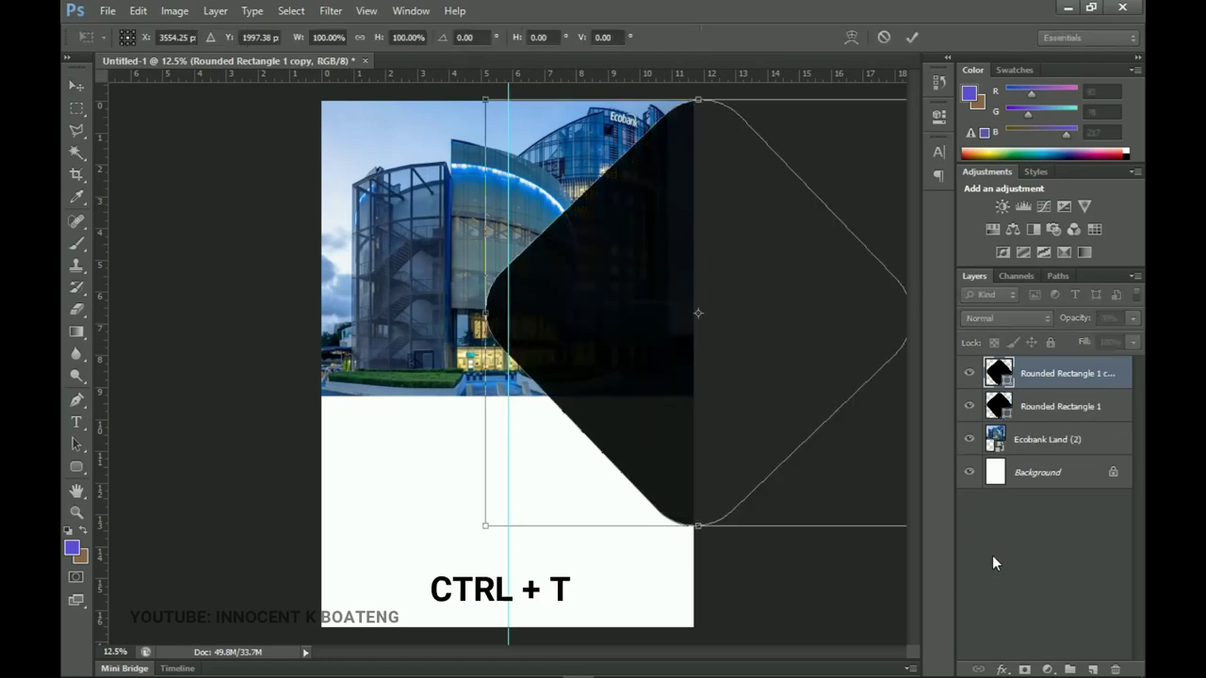
pyautogui.moveTo(483, 524); pyautogui.dragTo(498, 507)
pyautogui.press('Return')
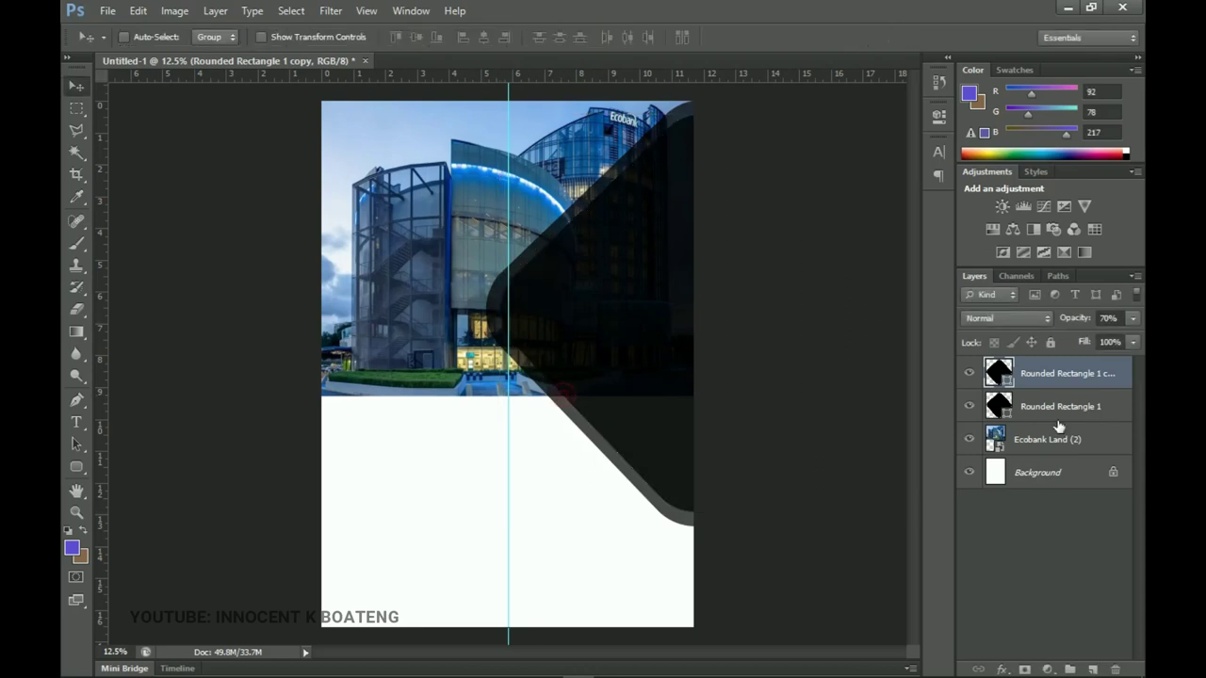
# - Set the smaller copy's opacity to 100% and change its fill to white (ffffff)
pyautogui.moveTo(1072, 318); pyautogui.dragTo(1118, 327)
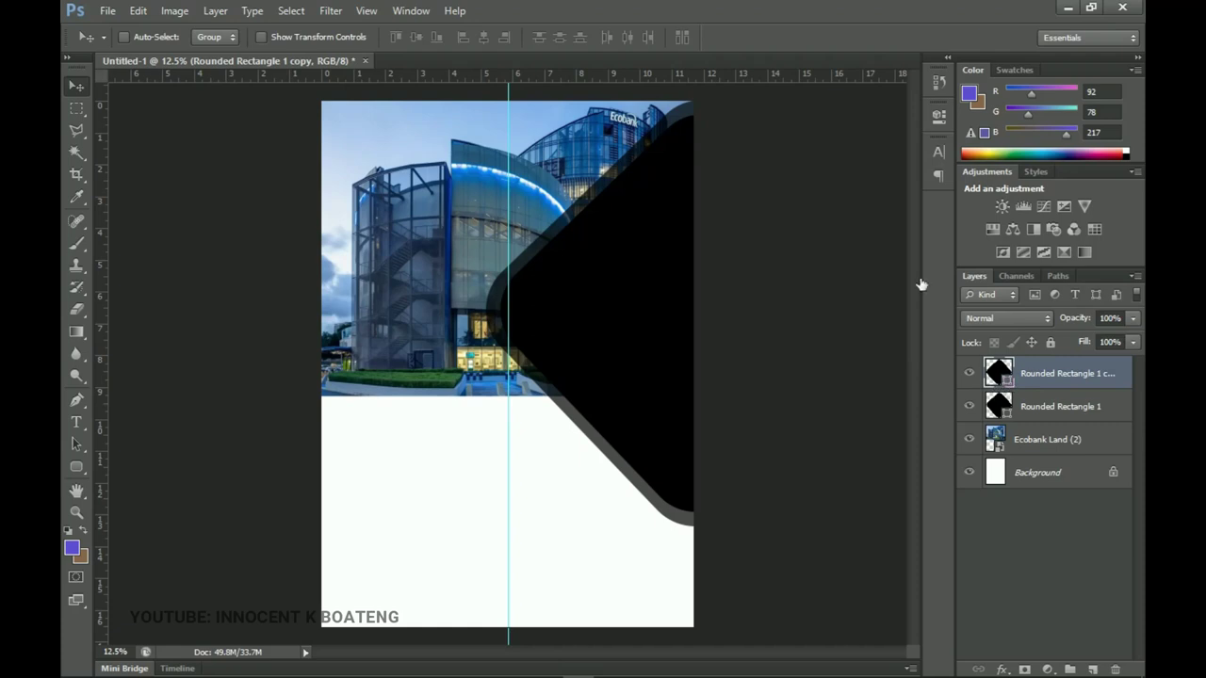
pyautogui.doubleClick(1008, 381)
pyautogui.click(693, 185)
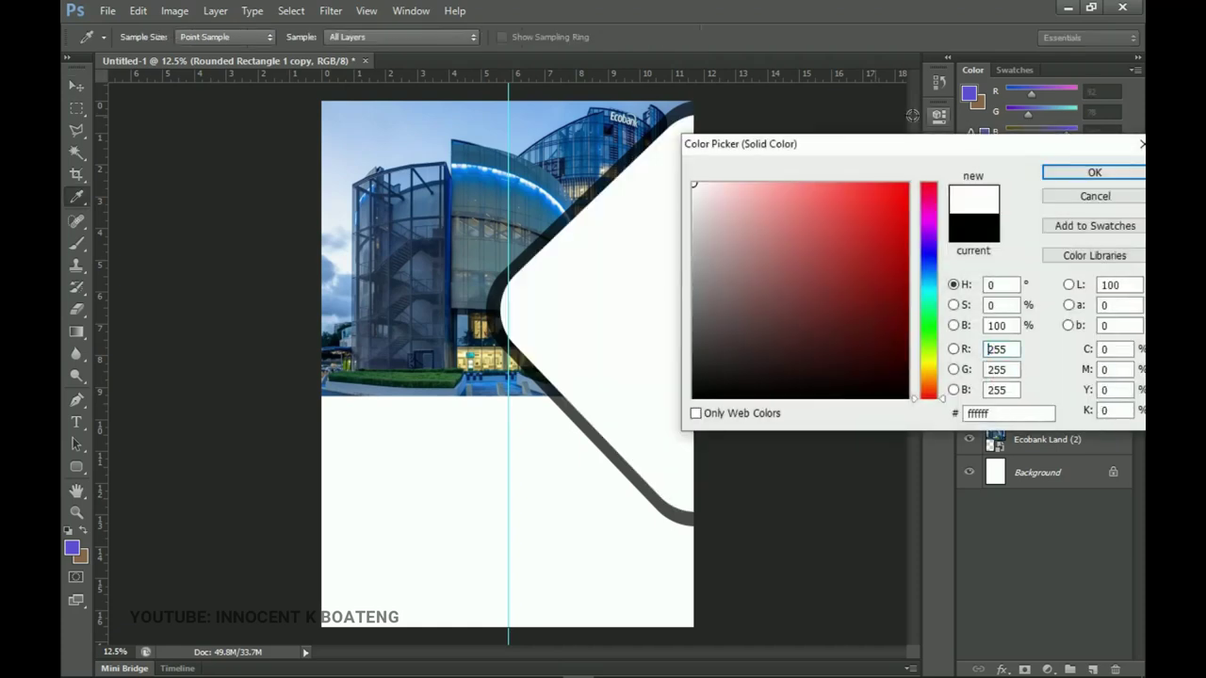
pyautogui.click(1096, 178)
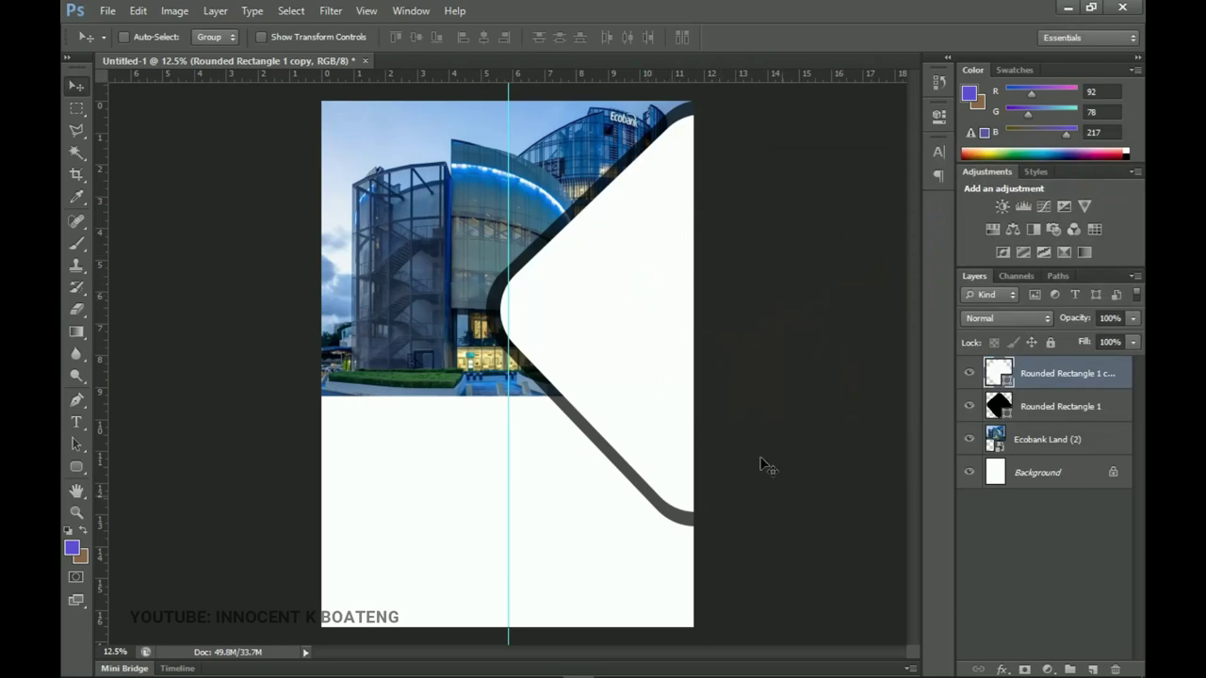
# - Group the black rounded square and its smaller white copy together, and check the group by toggling its visibility
pyautogui.keyDown('ctrl'); pyautogui.click(1039, 409); pyautogui.keyUp('ctrl')
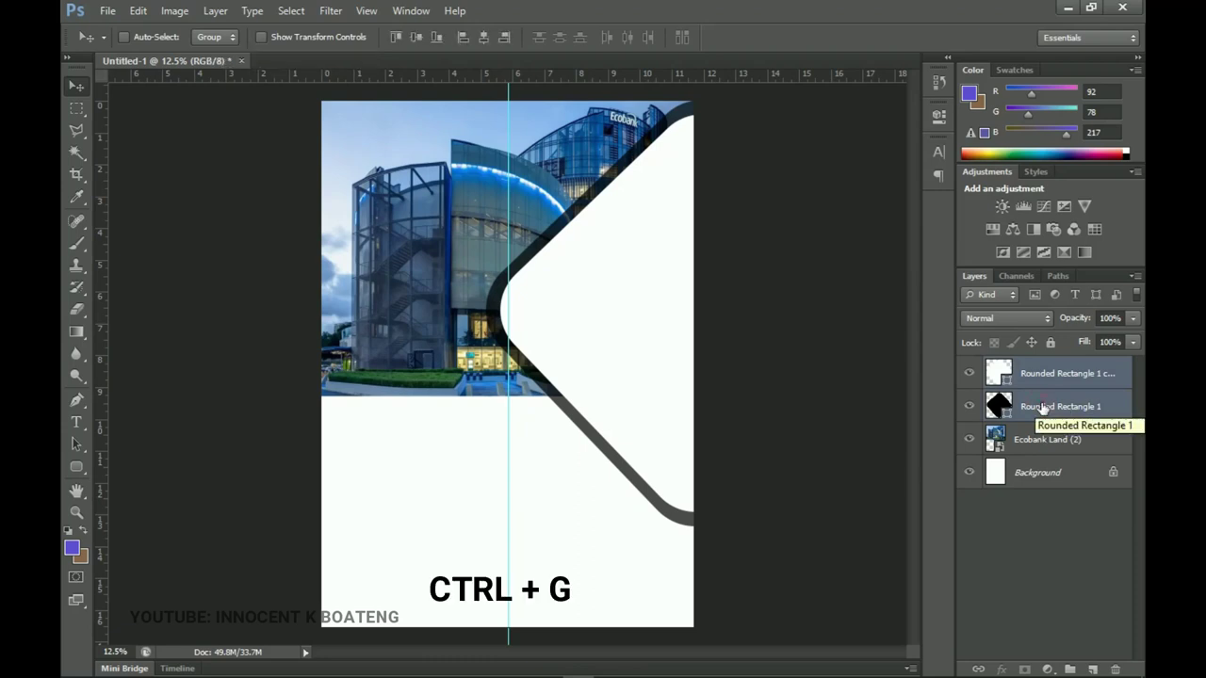
pyautogui.hotkey('ctrl', 'g')
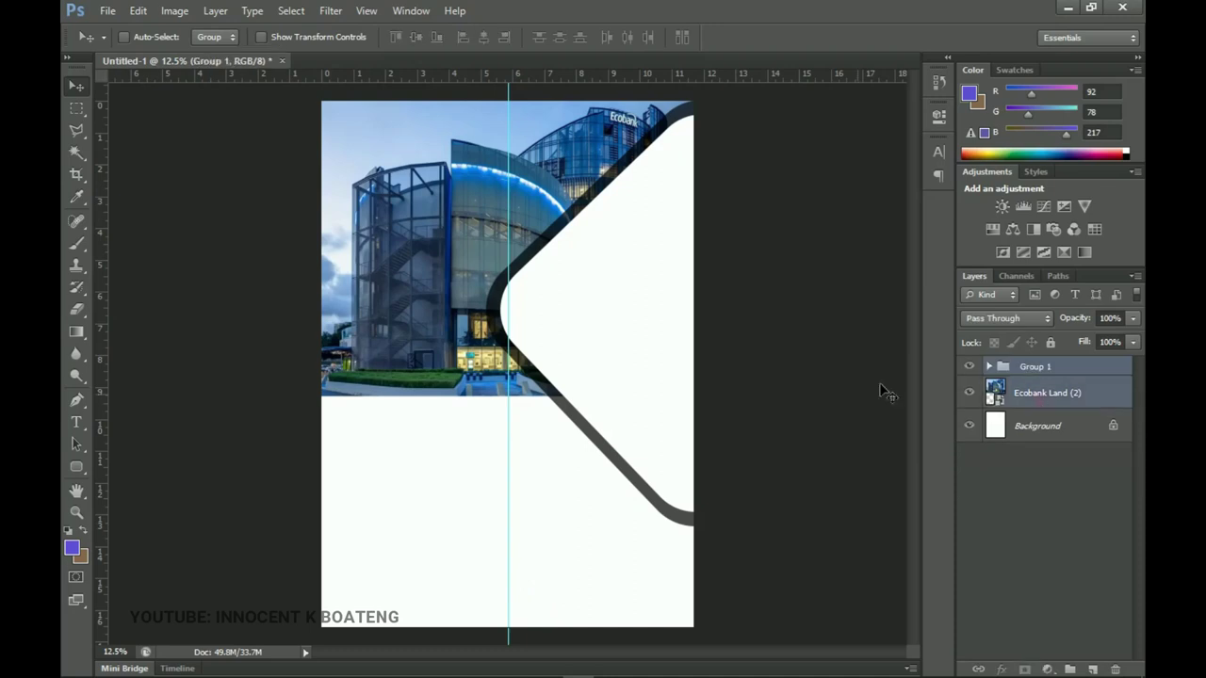
pyautogui.click(969, 366)
pyautogui.click(969, 366)
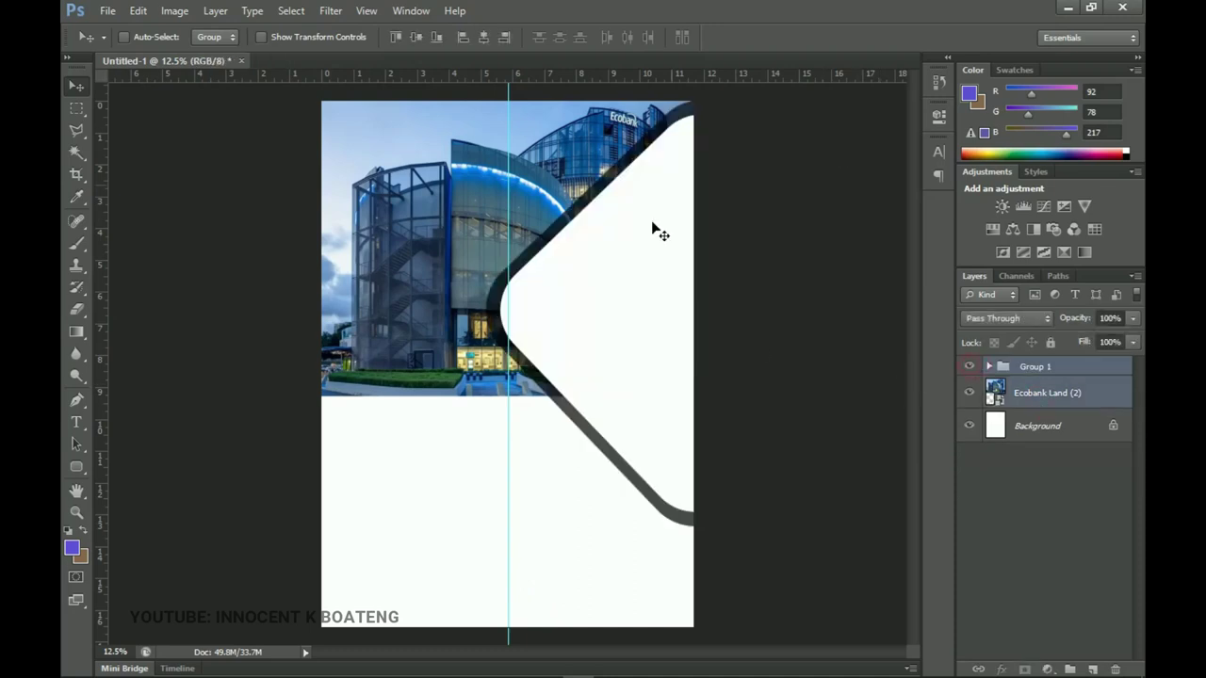
# - Duplicate the diamond group and place the copy at the page's lower-right corner, scaled to about 55.8%
pyautogui.keyDown('ctrl'); pyautogui.click(1042, 389); pyautogui.keyUp('ctrl')
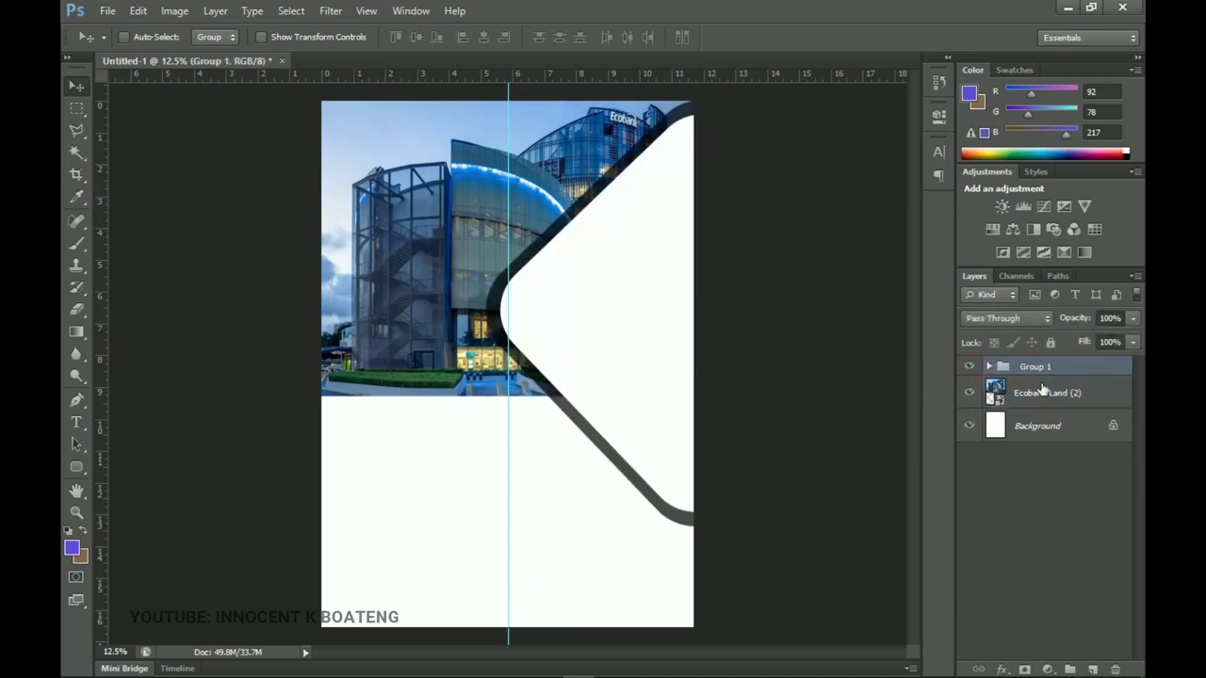
pyautogui.hotkey('ctrl', 'j')
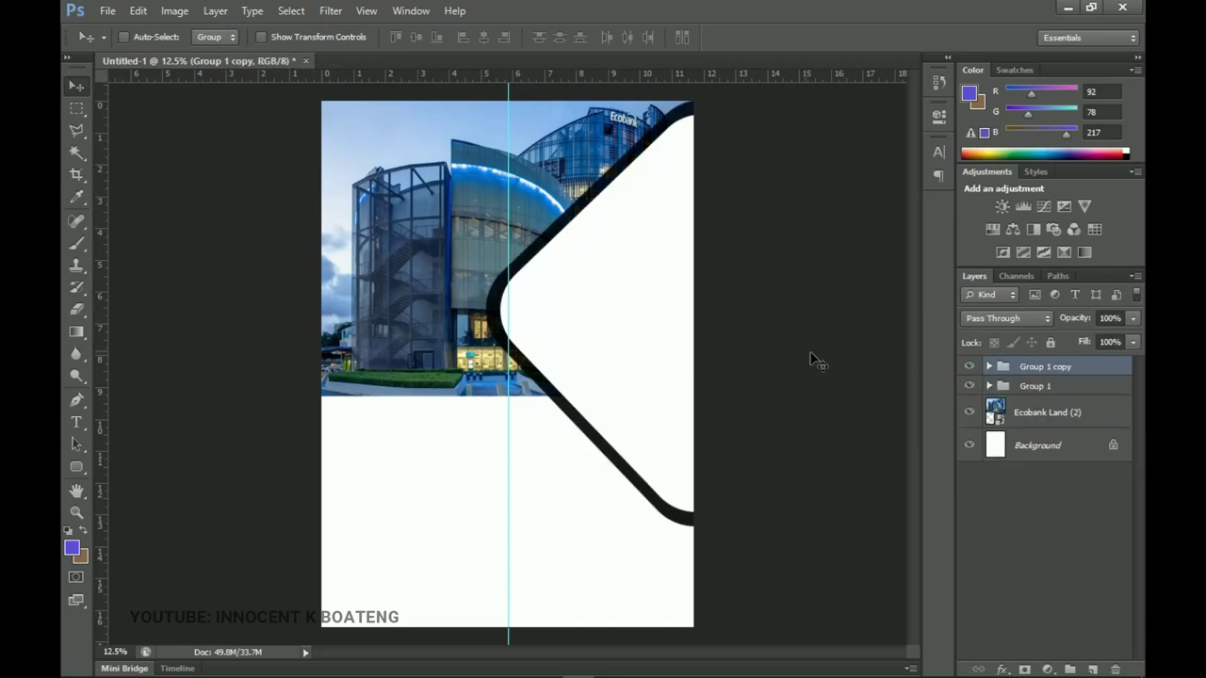
pyautogui.moveTo(681, 274); pyautogui.dragTo(678, 603)
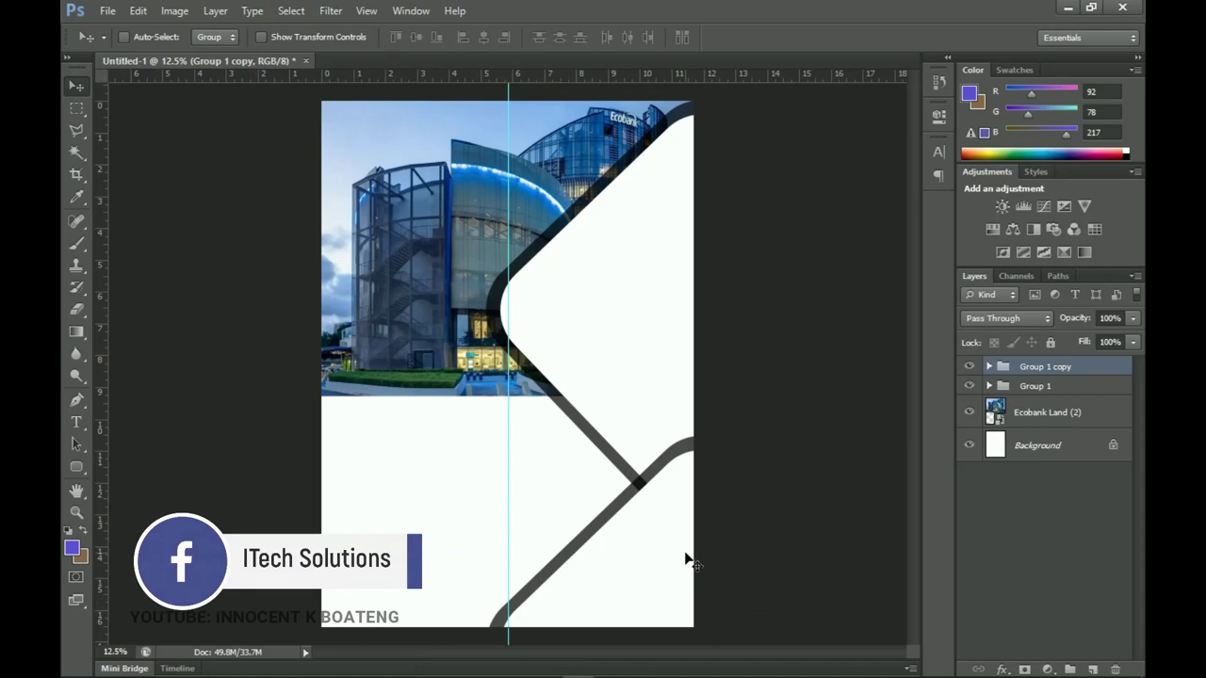
pyautogui.hotkey('ctrl', 't')
pyautogui.moveTo(486, 439); pyautogui.dragTo(587, 530)
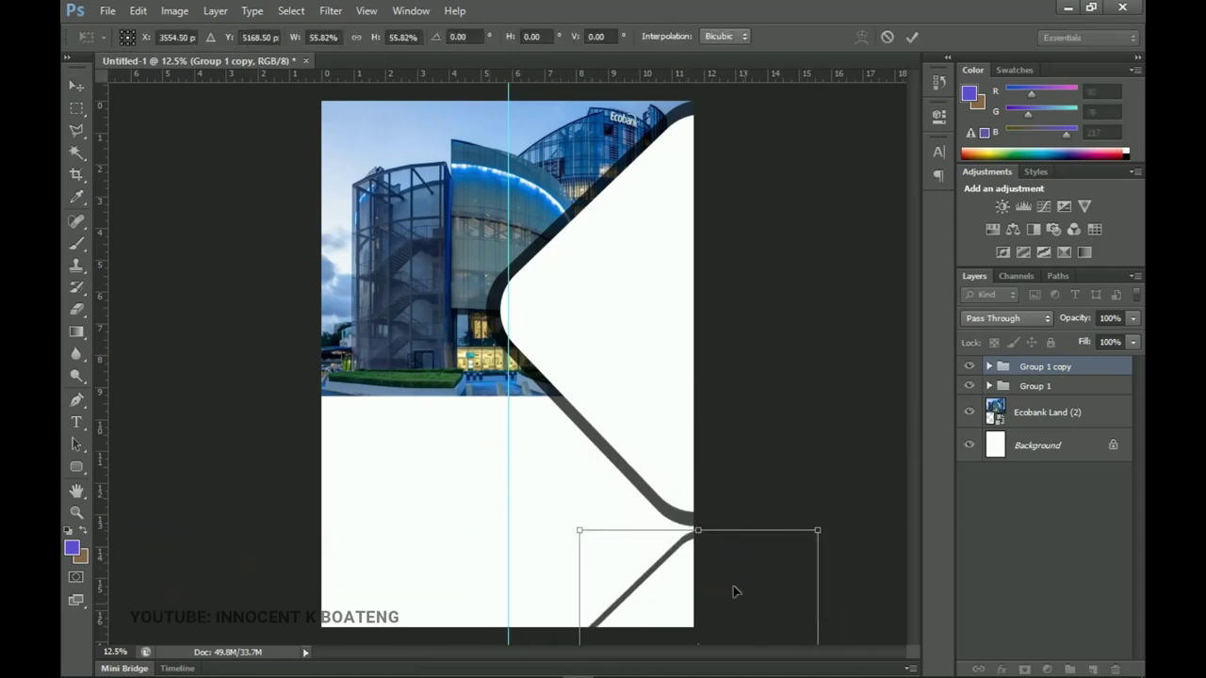
pyautogui.press('Return')
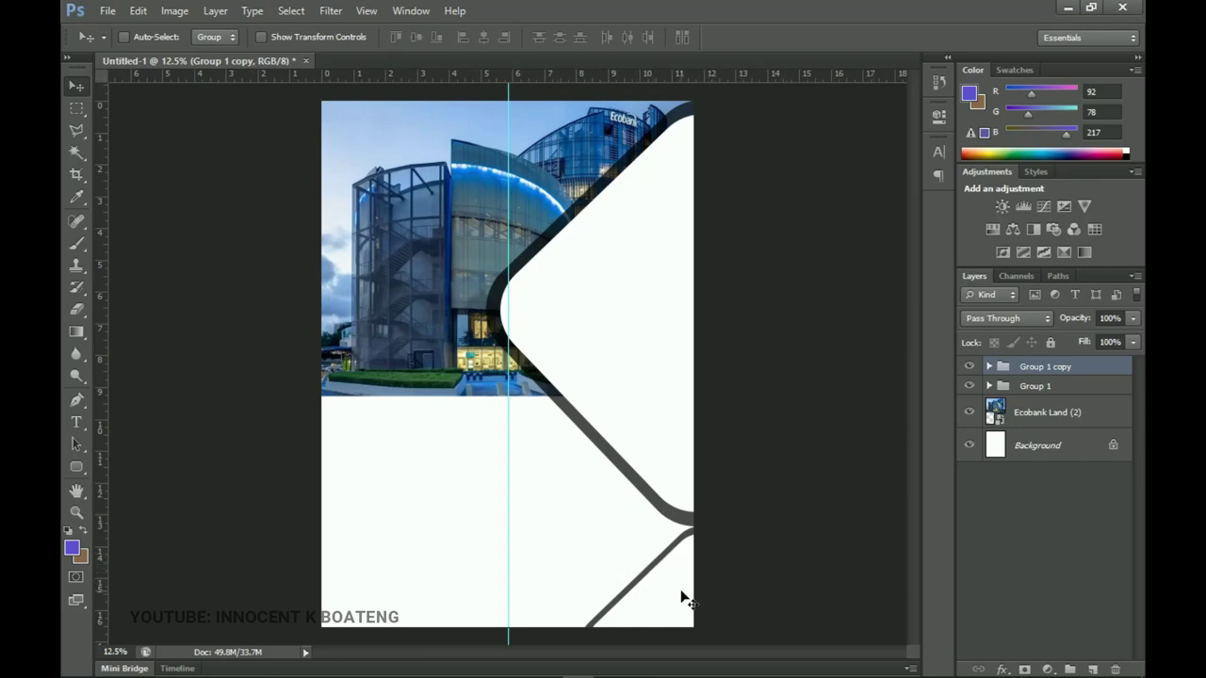
# - Place the Ecobank Land (1) image from the 2021 calendar folder directly above the white rounded shape in the larger diamond's group
pyautogui.click(1036, 389)
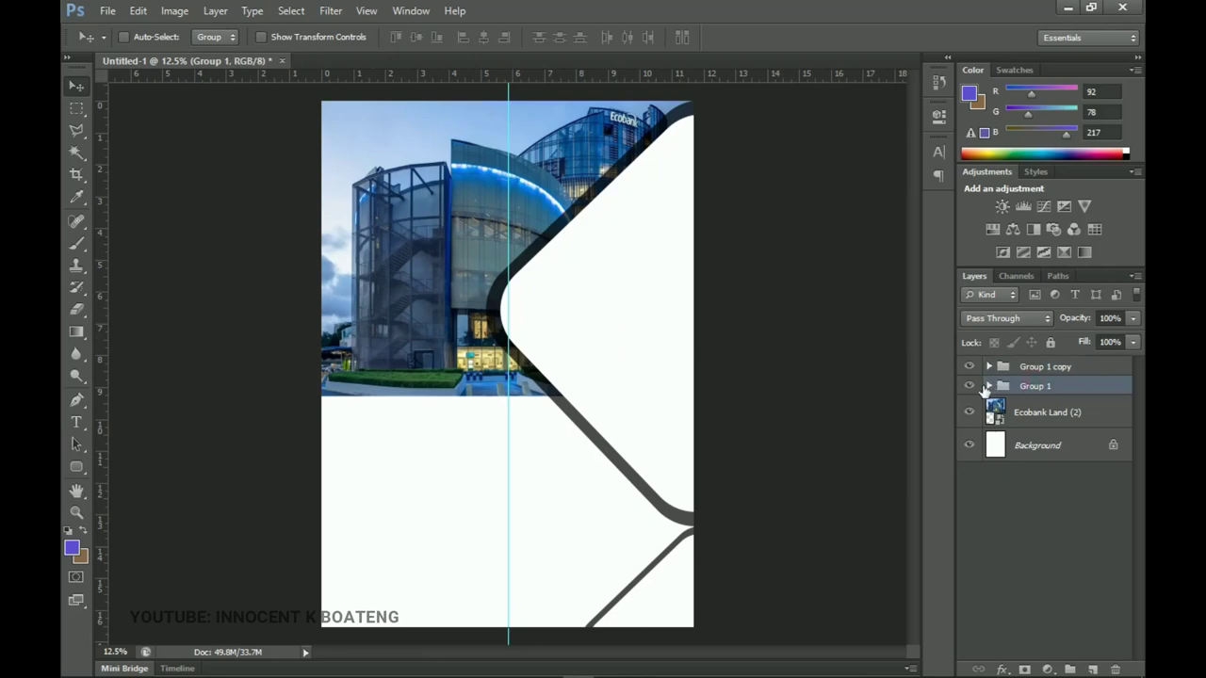
pyautogui.click(987, 386)
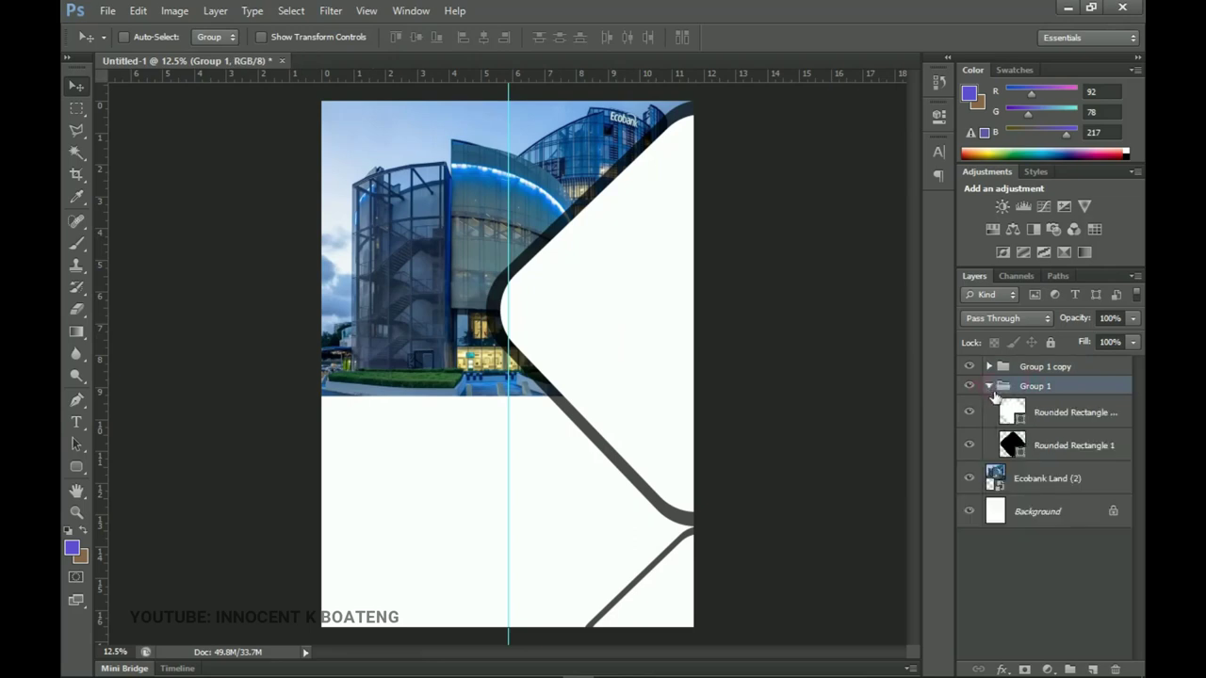
pyautogui.click(1067, 415)
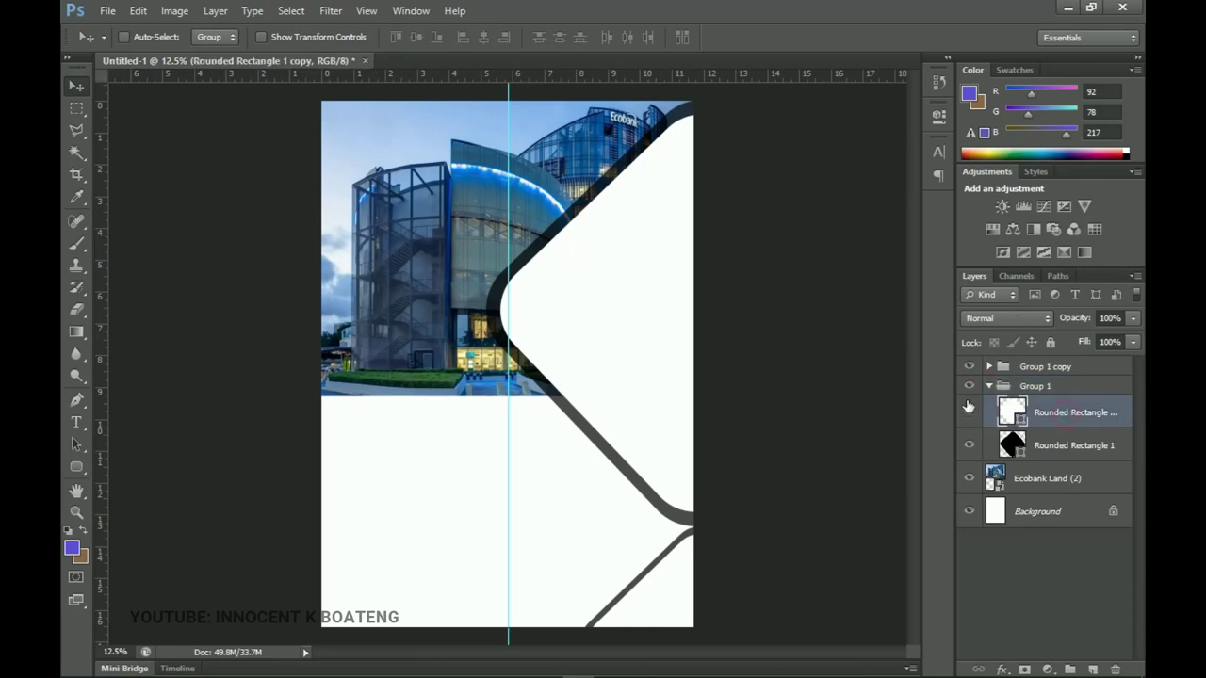
pyautogui.click(970, 412)
pyautogui.click(970, 411)
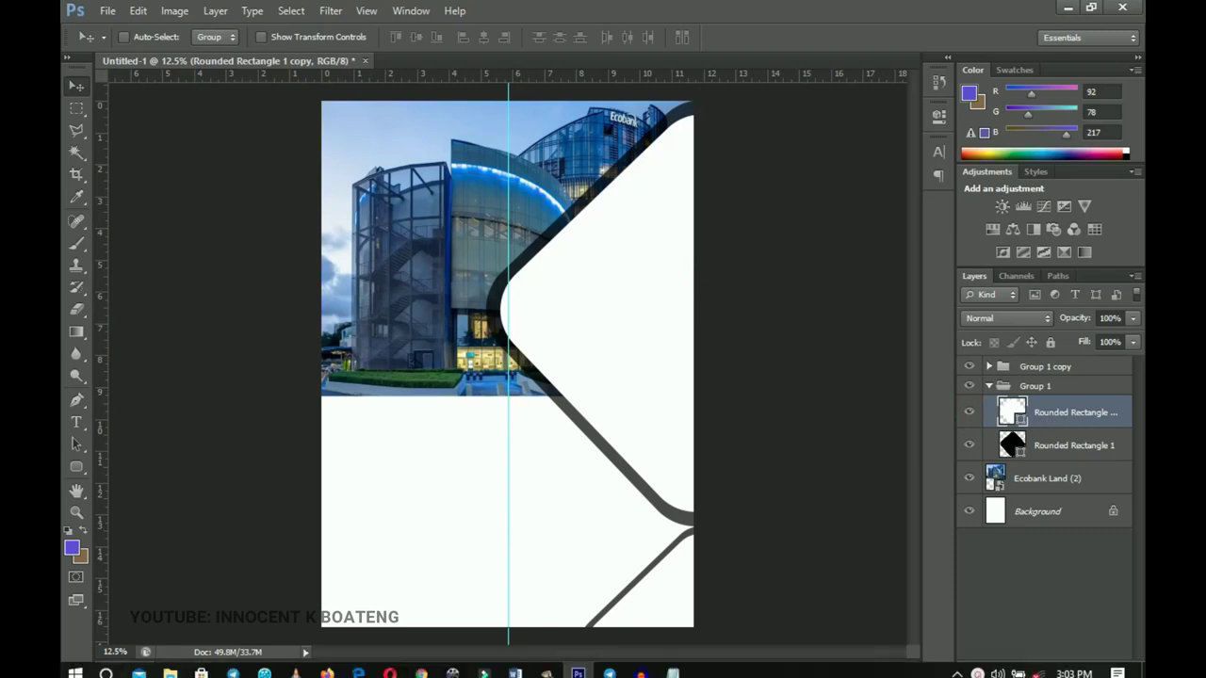
pyautogui.click(178, 665)
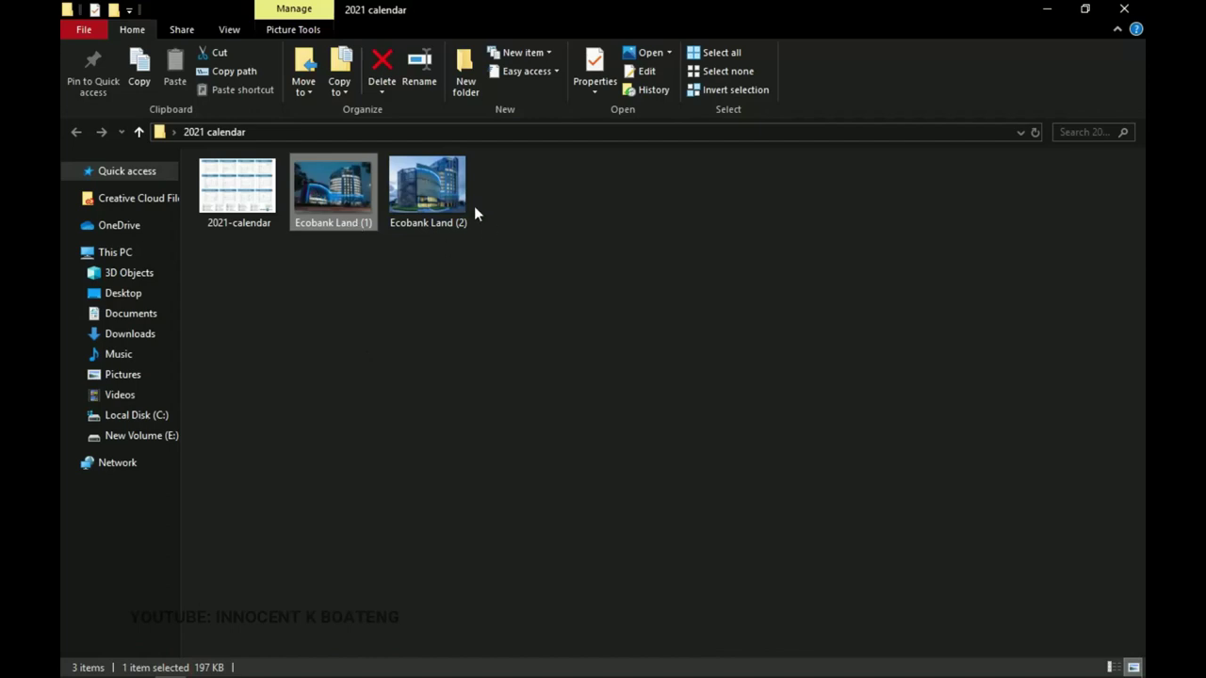
pyautogui.click(411, 199)
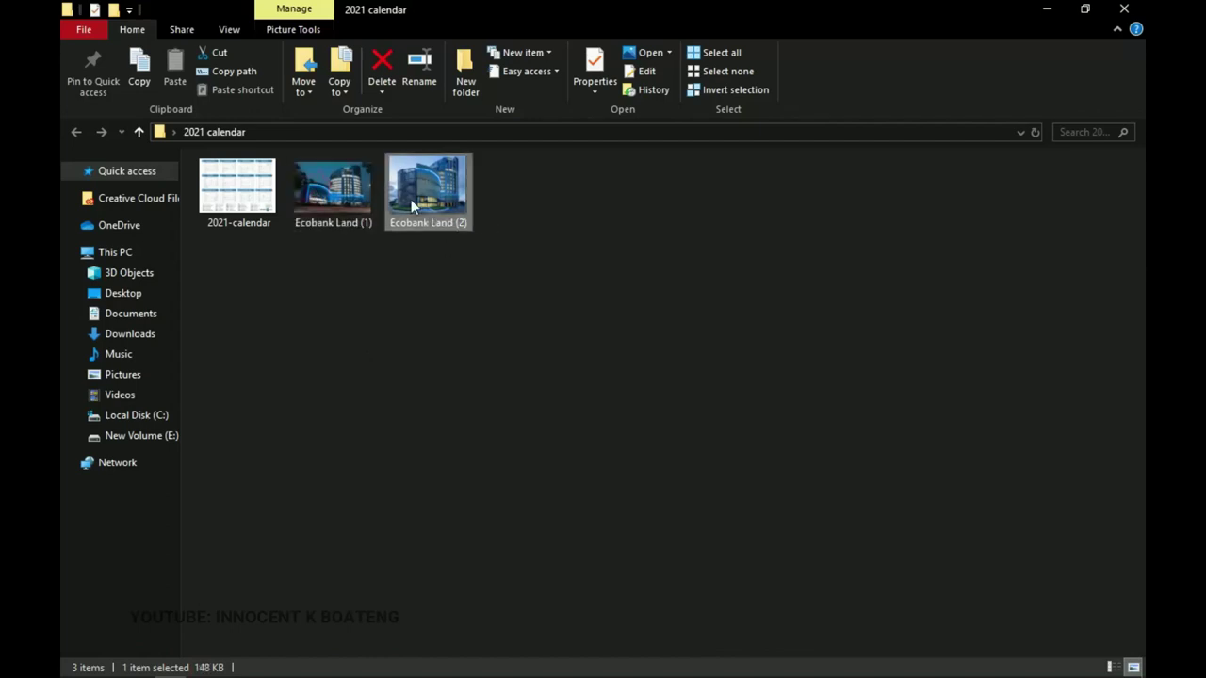
pyautogui.click(326, 194)
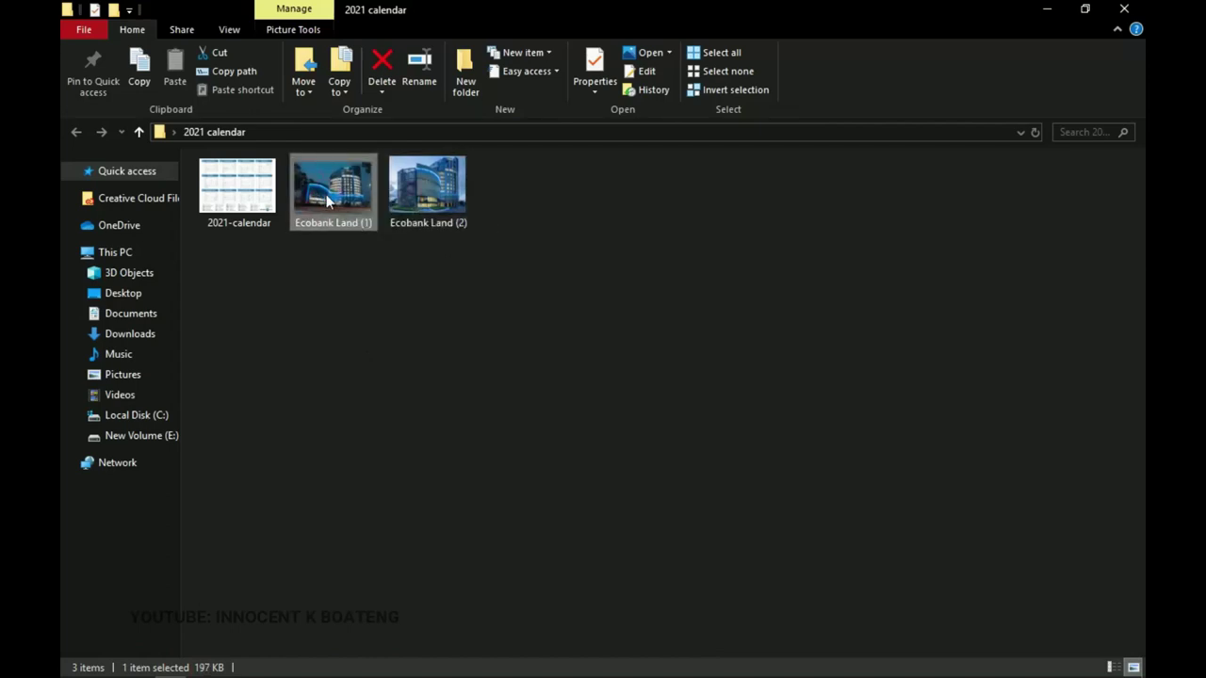
pyautogui.moveTo(326, 194); pyautogui.dragTo(656, 371)
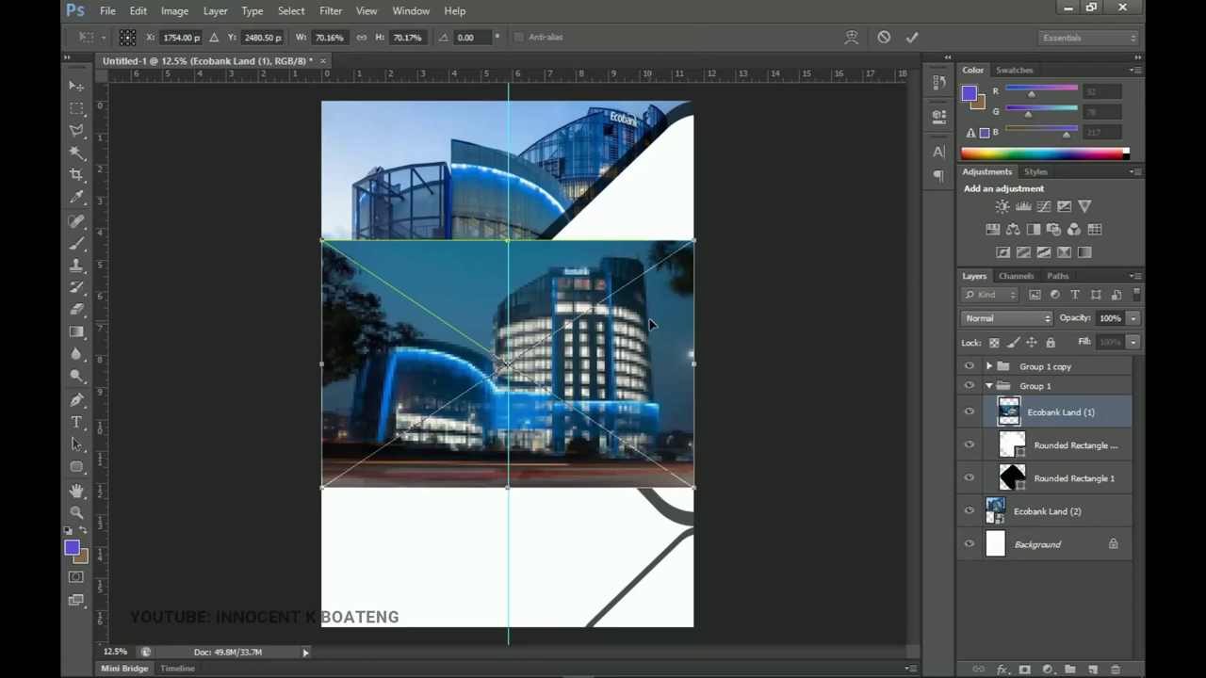
pyautogui.press('Return')
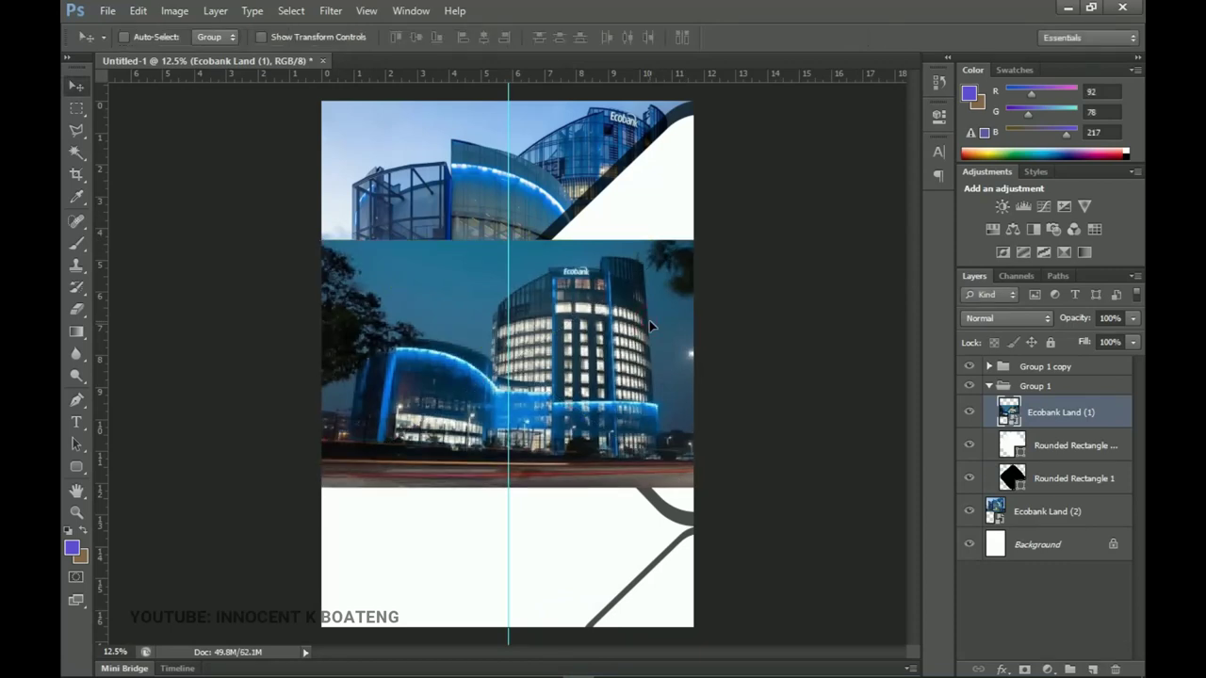
# - Clip the Ecobank Land (1) photo to the white rounded shape and enlarge it to about 126.7% so it fills the diamond
pyautogui.rightClick(1050, 417)
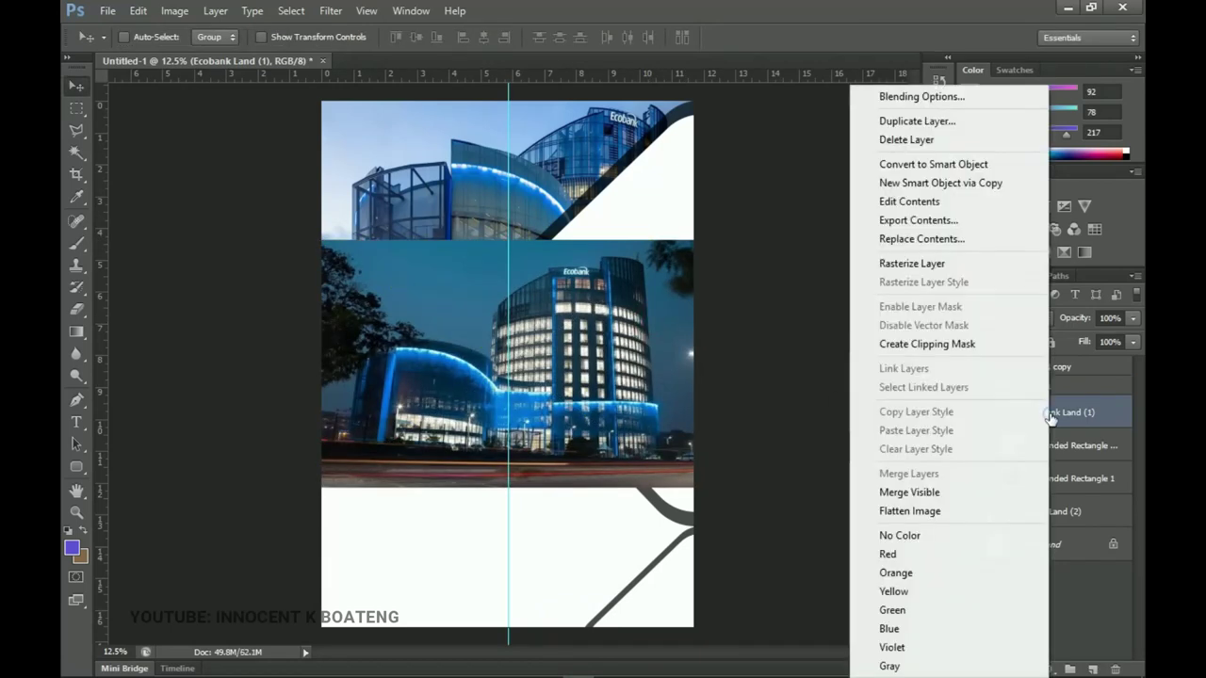
pyautogui.click(955, 344)
pyautogui.moveTo(666, 406); pyautogui.dragTo(637, 288)
pyautogui.hotkey('ctrl', 't')
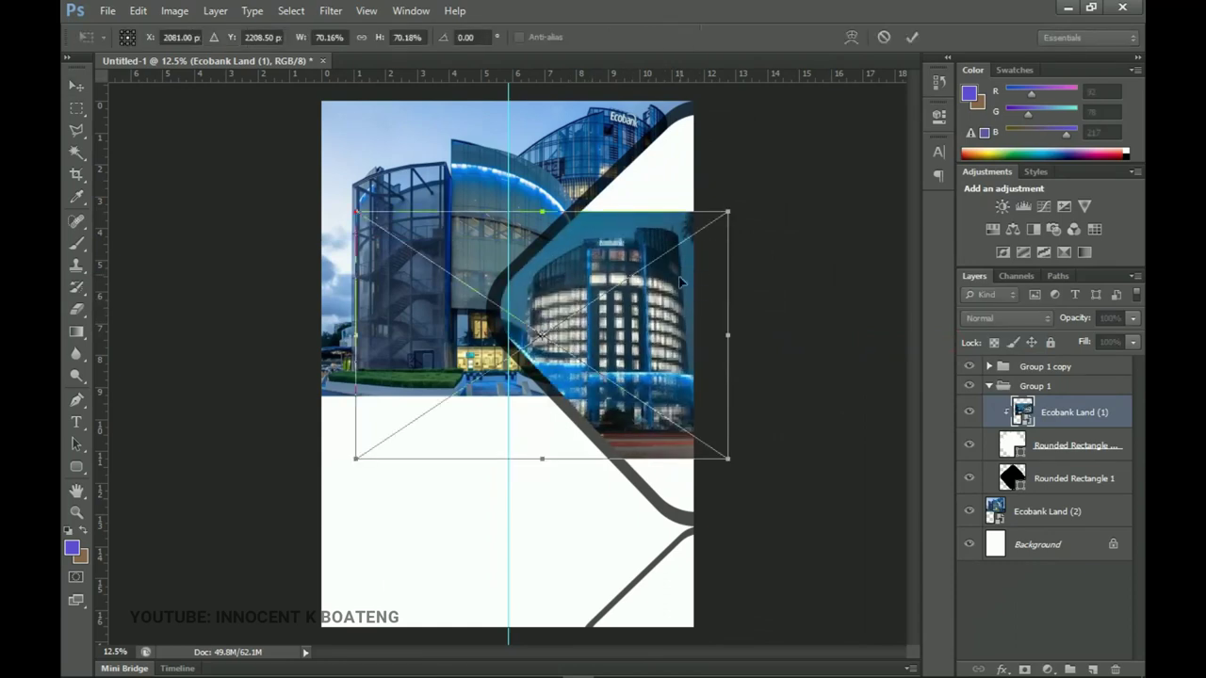
pyautogui.moveTo(732, 217); pyautogui.dragTo(868, 93)
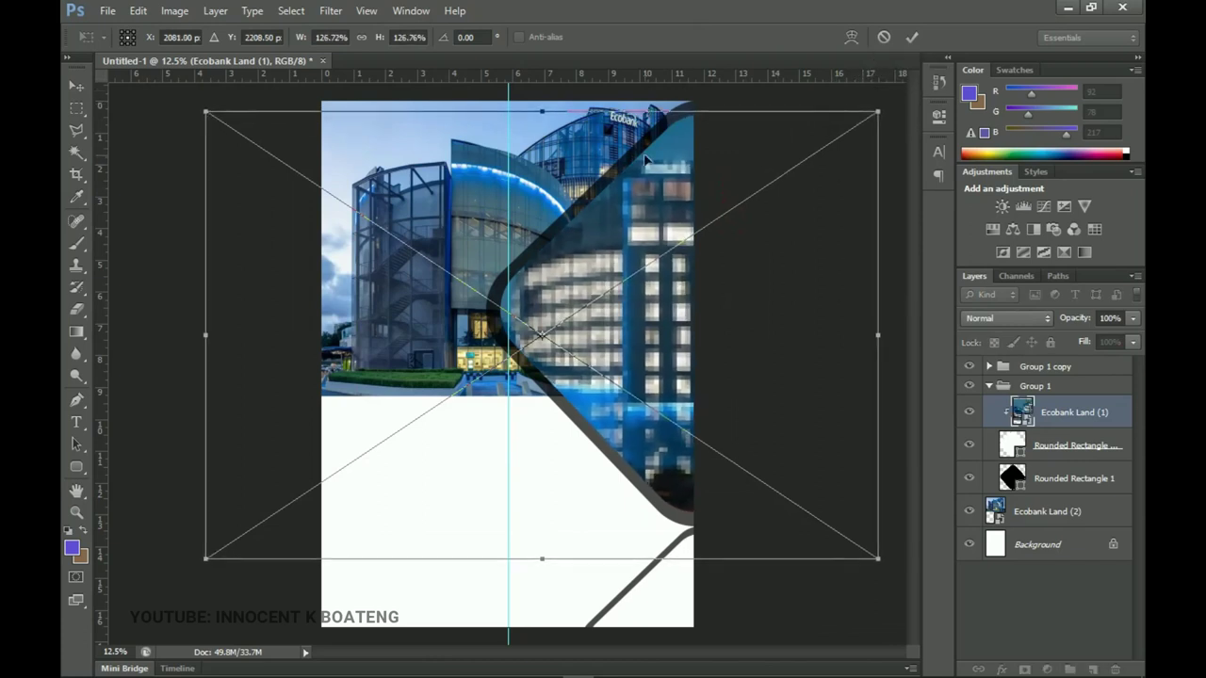
pyautogui.press('Return')
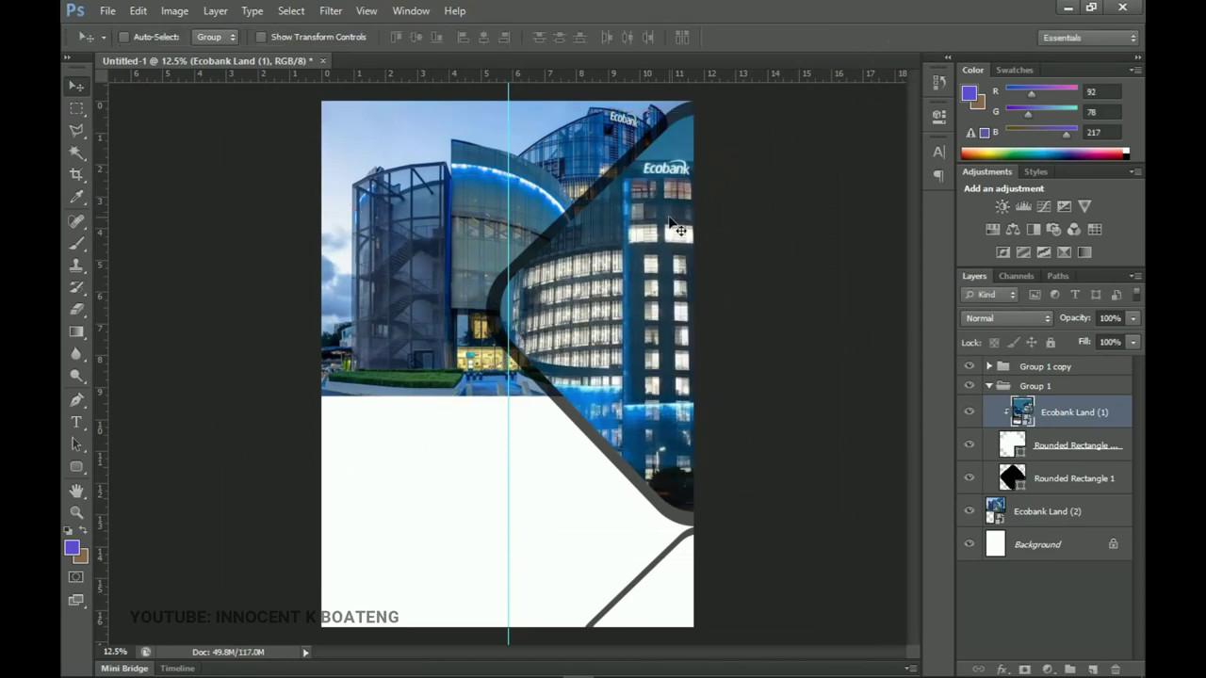
# - Nudge the clipped night photo slightly left inside the diamond and collapse its layer group
pyautogui.hotkey('shift', 'Left')
pyautogui.hotkey('shift', 'Left')
pyautogui.hotkey('shift', 'Left')
pyautogui.hotkey('shift', 'Left')
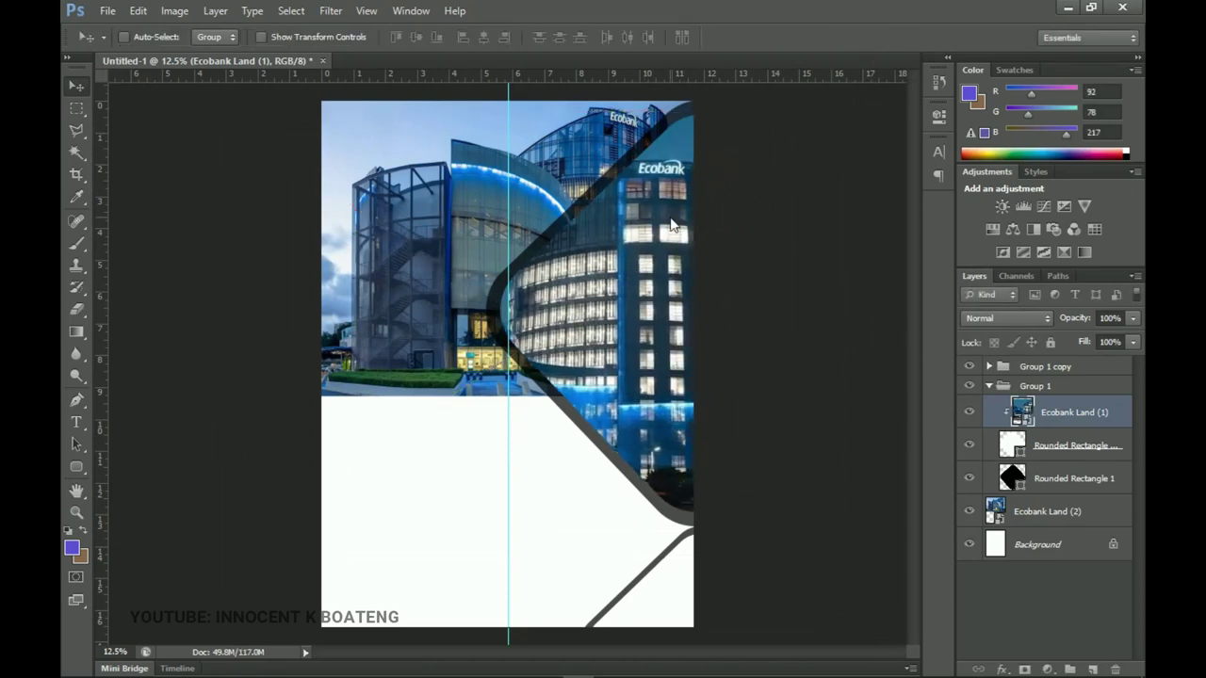
pyautogui.hotkey('shift', 'Left')
pyautogui.hotkey('shift', 'Left')
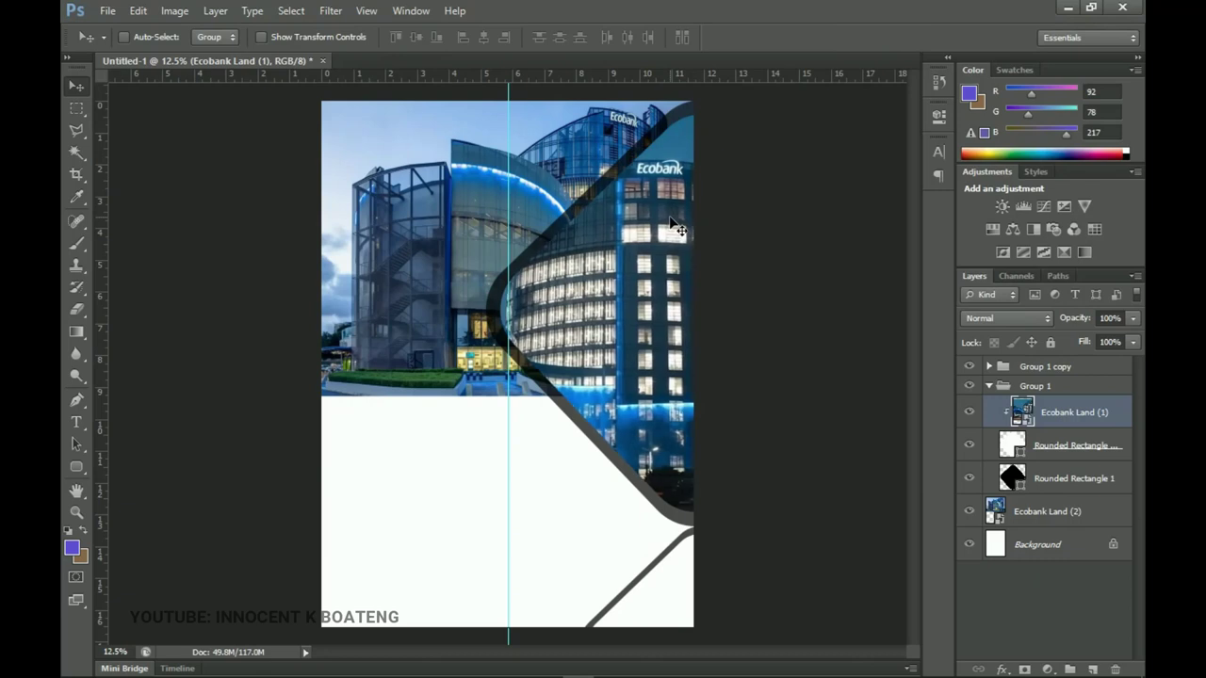
pyautogui.click(988, 386)
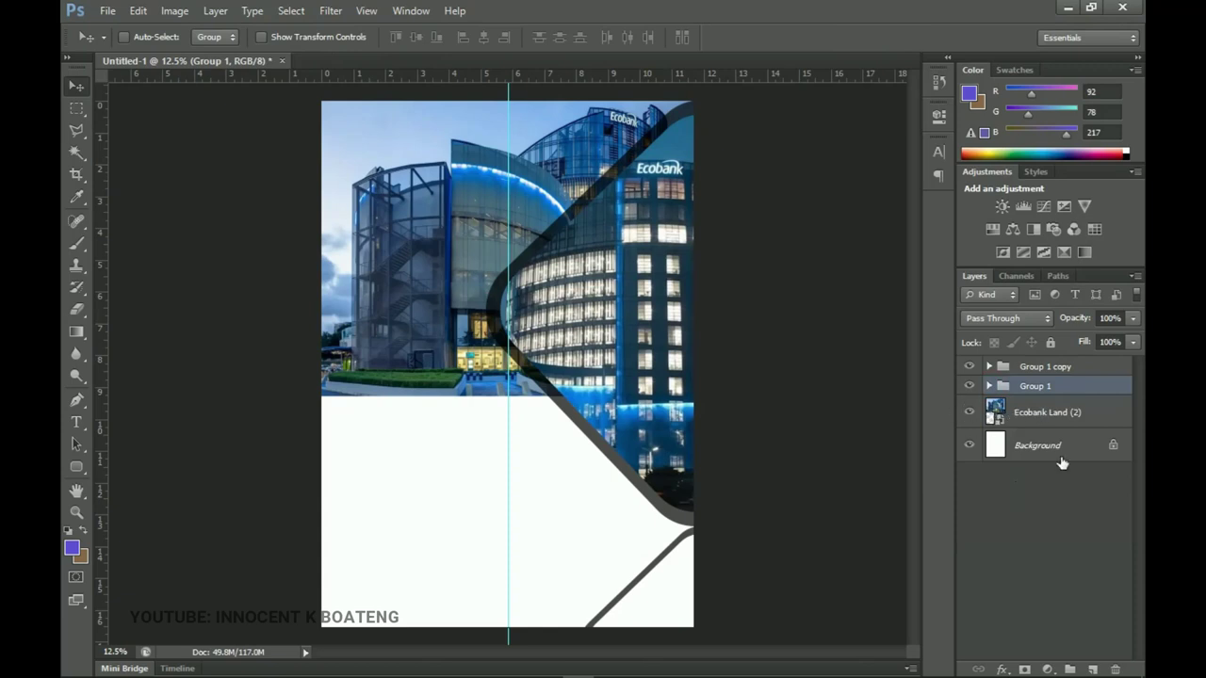
# - Enlarge the Ecobank Land (2) photo slightly behind the diamond, and check the composition by toggling the diamond group's visibility
pyautogui.click(1019, 405)
pyautogui.click(982, 394)
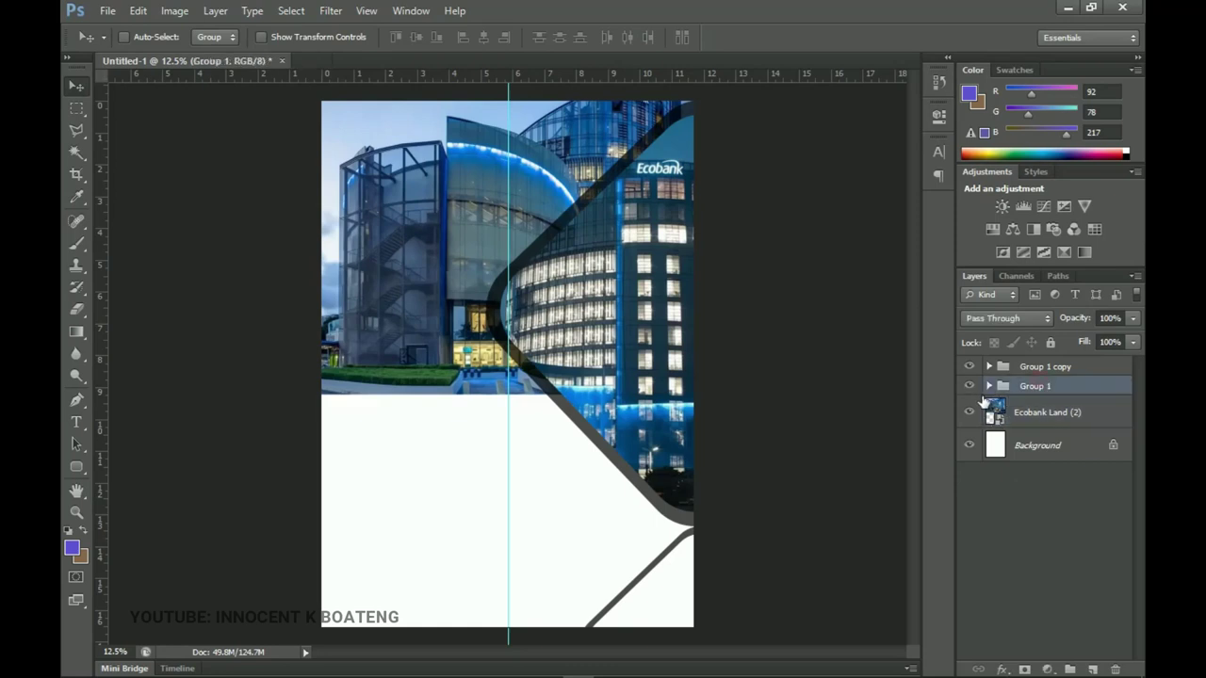
pyautogui.click(968, 386)
pyautogui.click(968, 386)
# - Draw a plain rectangle as a full-width band along the page's bottom edge, beneath the small diamond group
pyautogui.press('u')
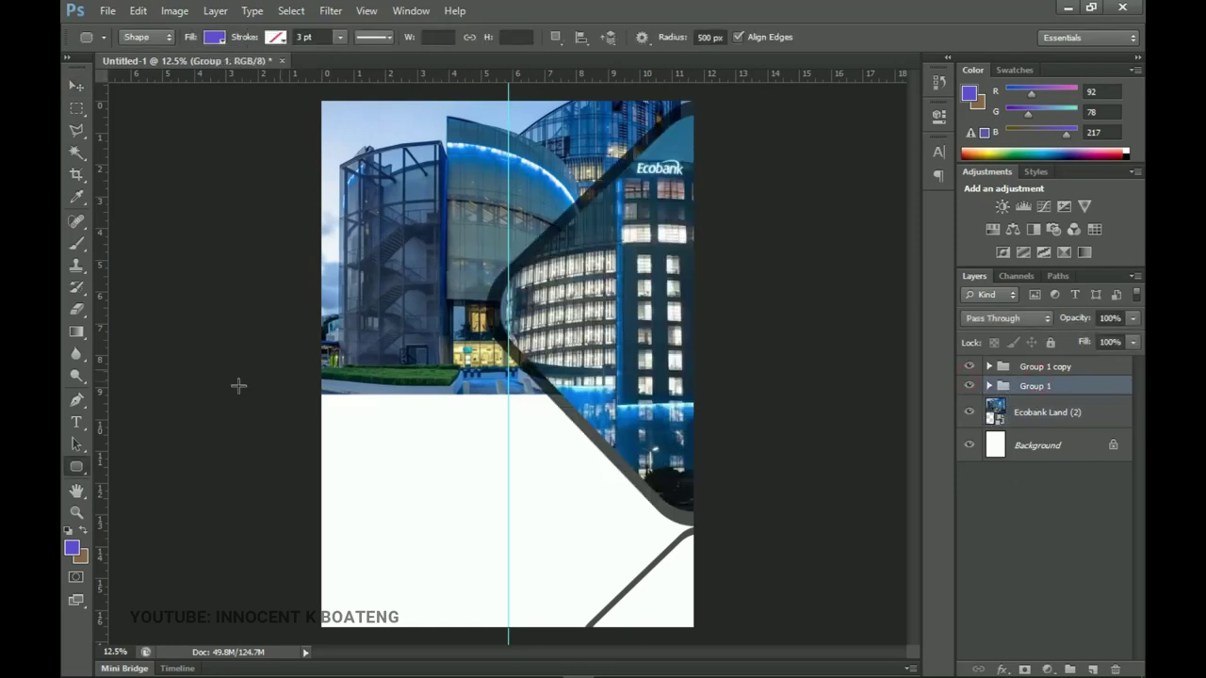
pyautogui.click(77, 467)
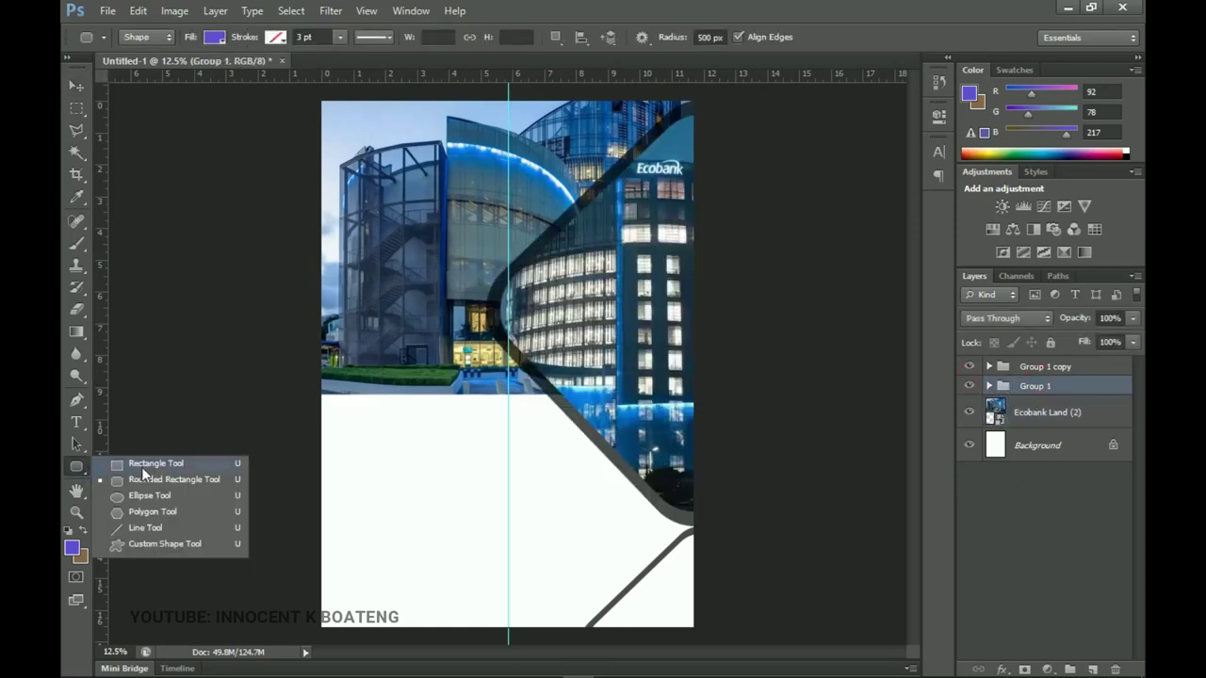
pyautogui.click(138, 461)
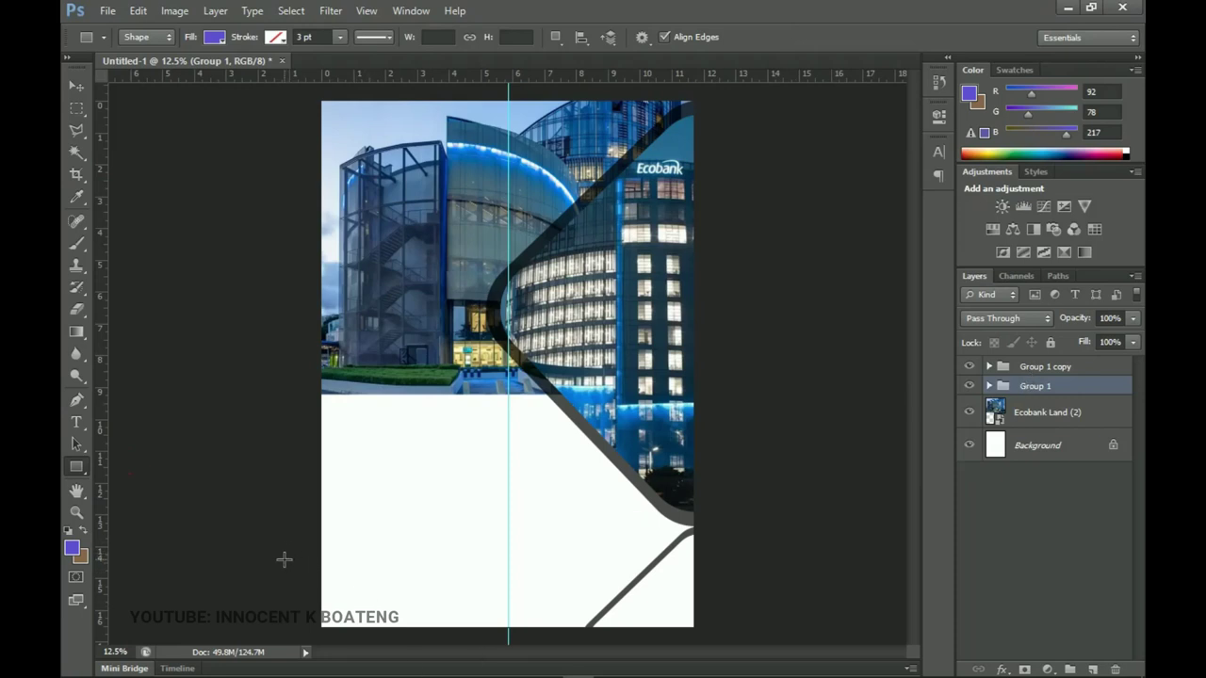
pyautogui.moveTo(283, 559); pyautogui.dragTo(781, 649)
pyautogui.press('v')
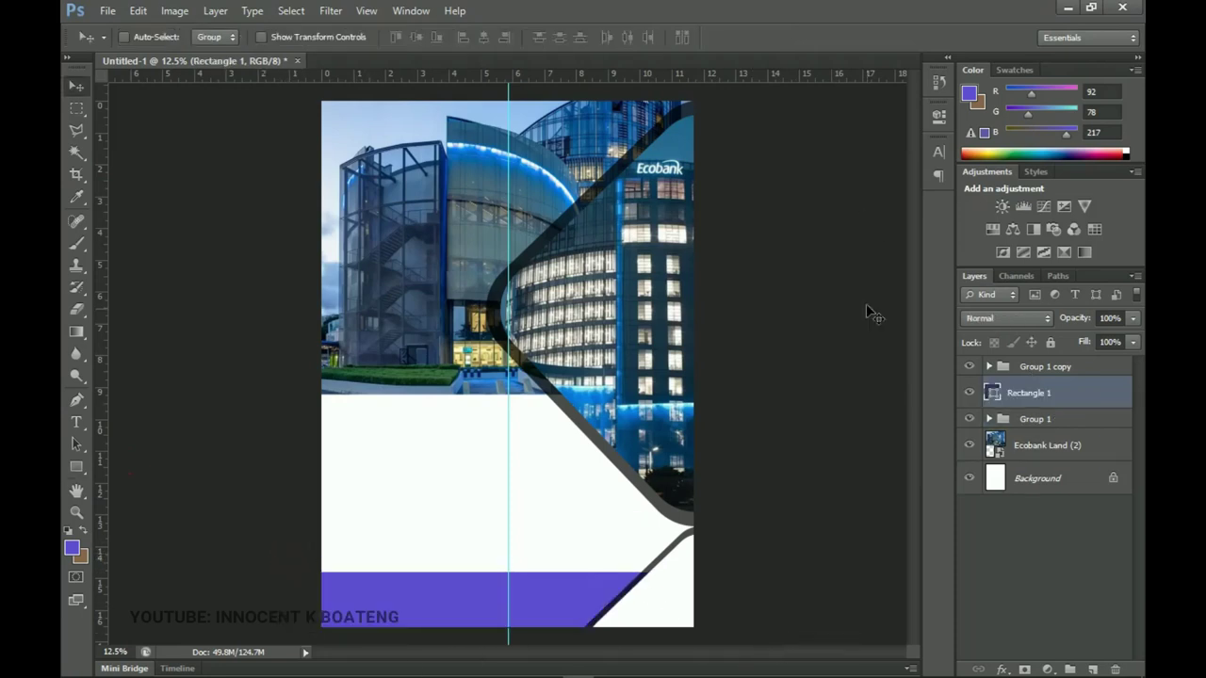
# - Fill the bottom band with dark blue (06318d) sampled from the building photo
pyautogui.doubleClick(991, 394)
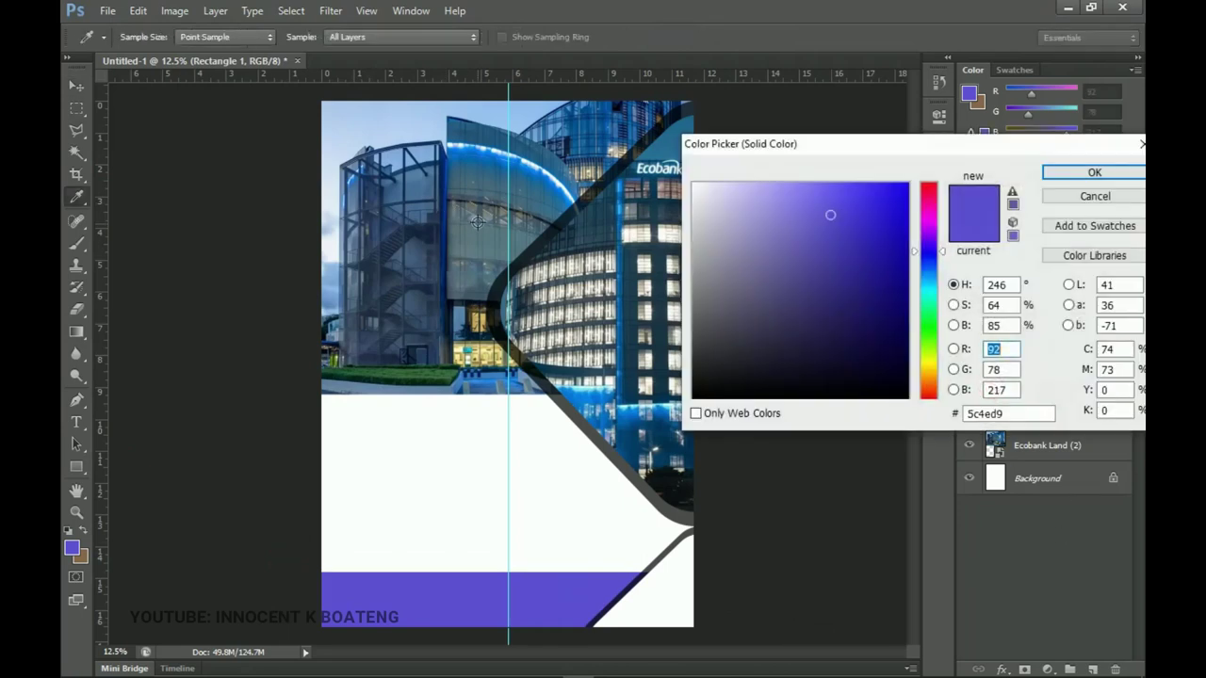
pyautogui.click(450, 206)
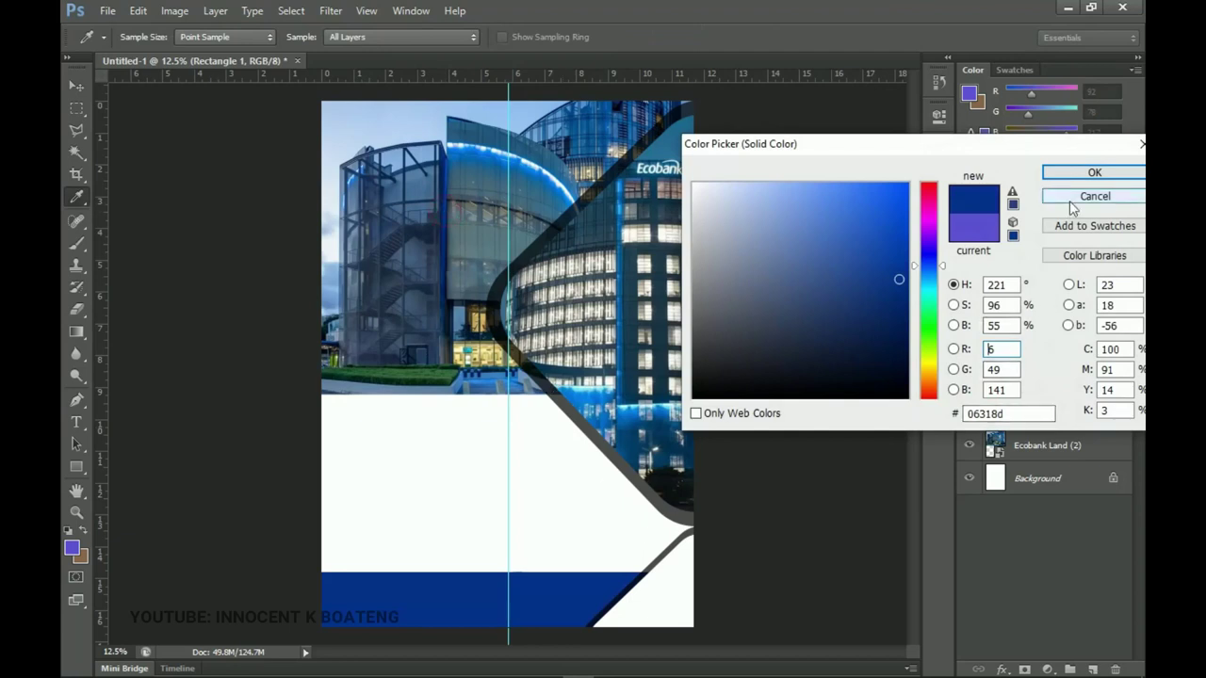
pyautogui.click(1091, 176)
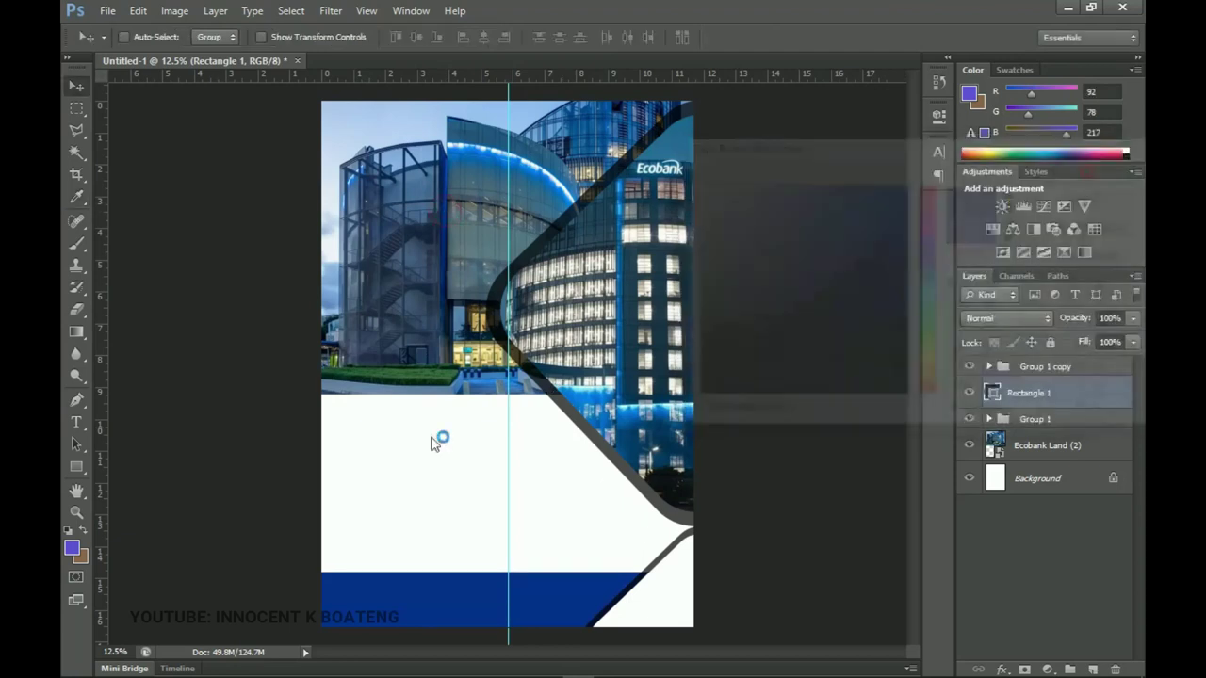
# - Recolour the bottom band with a mid-dark blue (0e5698), starting from a colour sampled from the building photo
pyautogui.press('z')
pyautogui.click(537, 502)
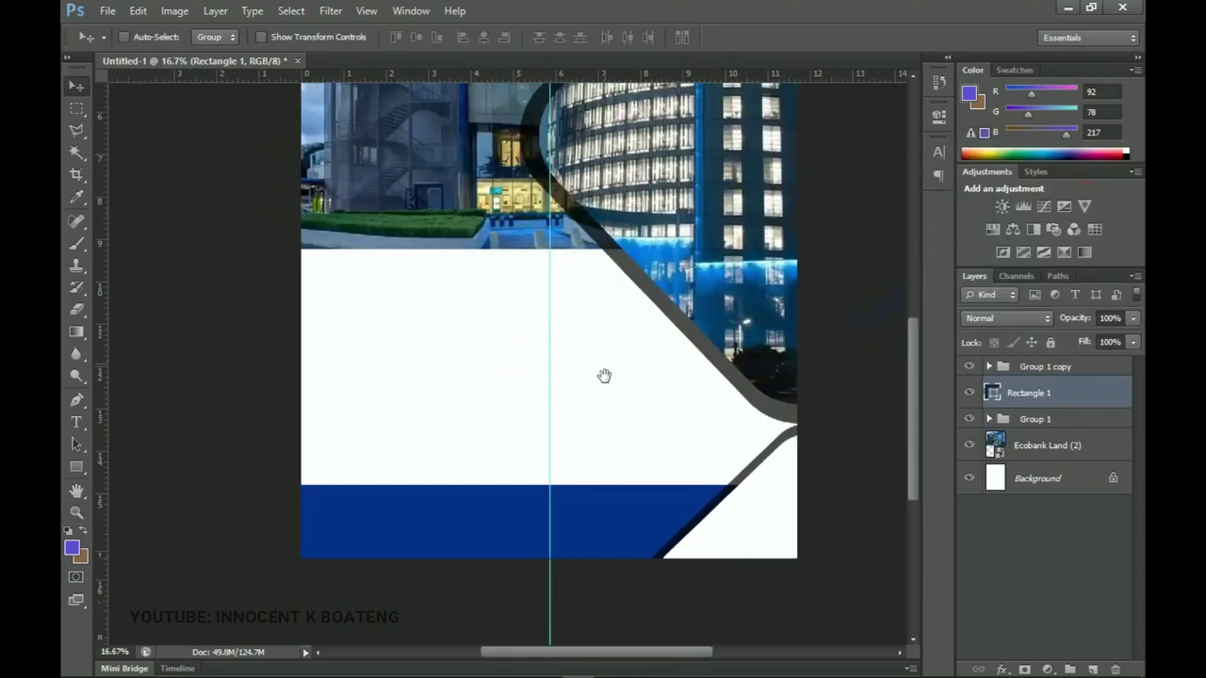
pyautogui.scroll(1, 603, 452)
pyautogui.press('v')
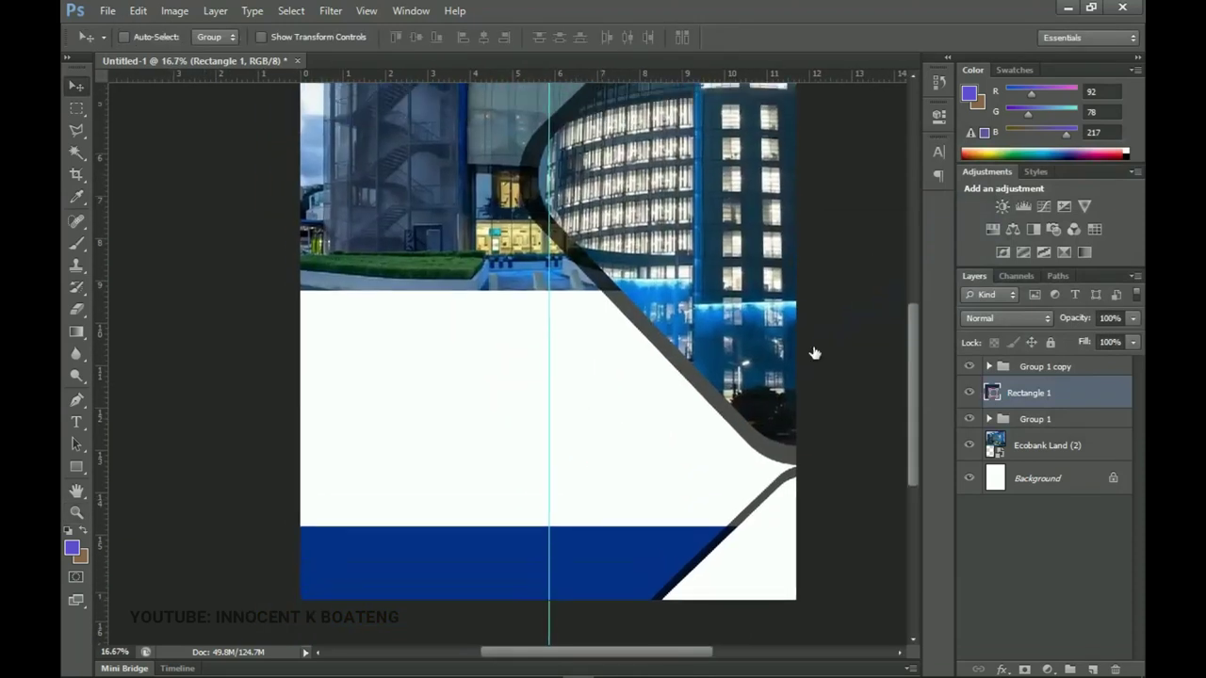
pyautogui.doubleClick(991, 393)
pyautogui.click(637, 283)
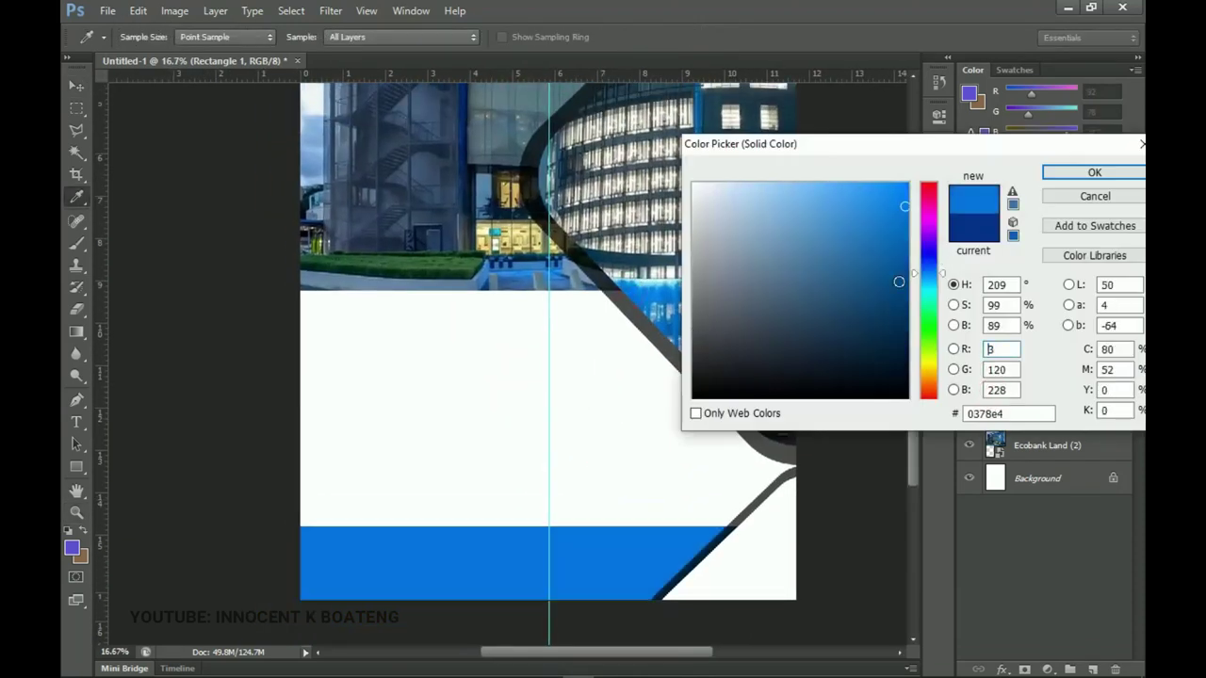
pyautogui.moveTo(903, 254); pyautogui.dragTo(887, 270)
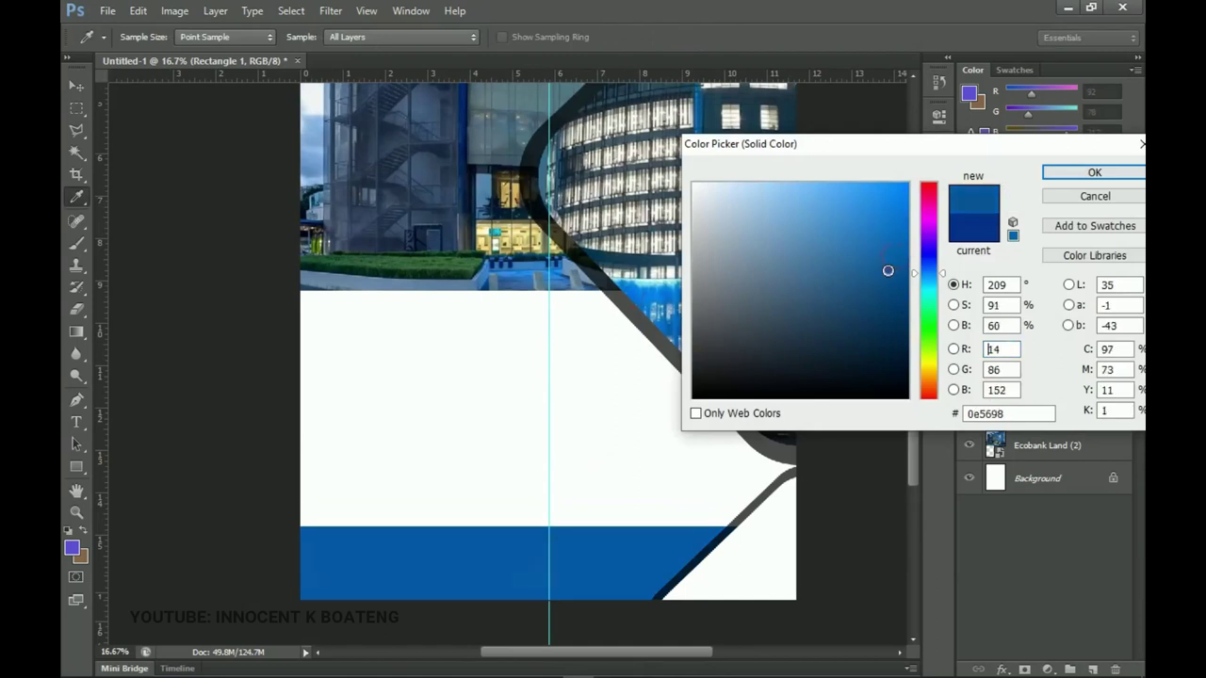
pyautogui.click(1053, 171)
pyautogui.press('v')
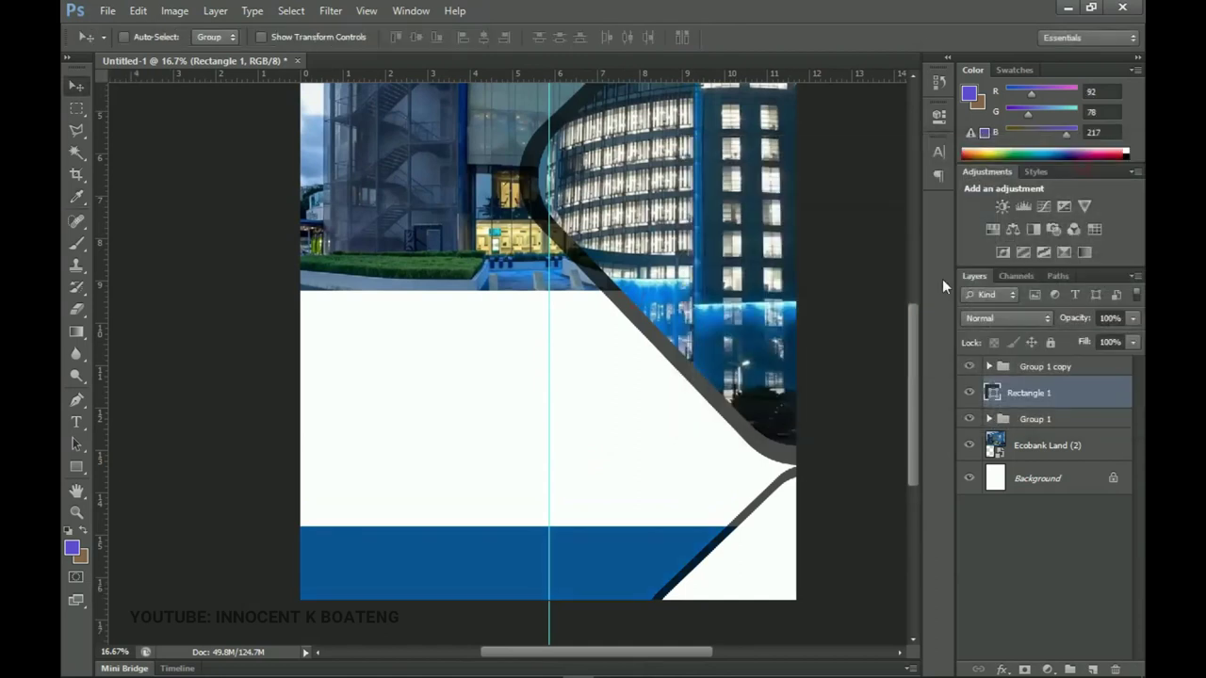
pyautogui.press('z')
pyautogui.keyDown('alt'); pyautogui.click(541, 411); pyautogui.keyUp('alt')
pyautogui.press('v')
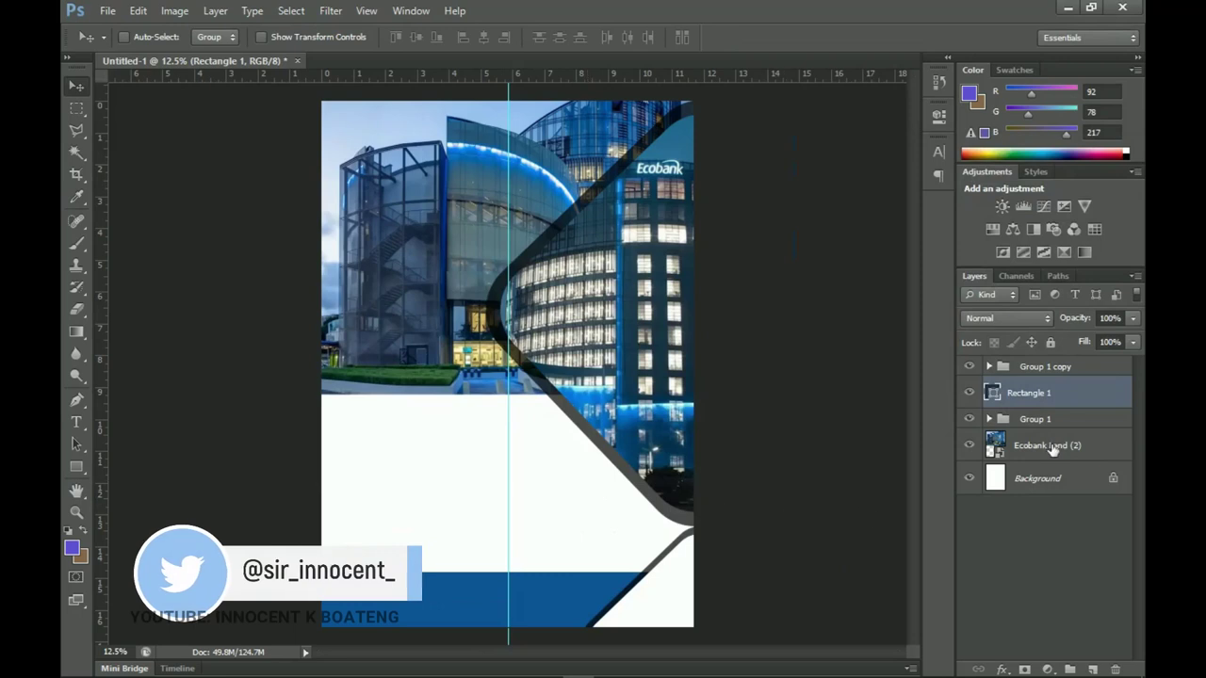
# - Copy "CORPORATE CALENDAR DESIGN" from Notepad and paste it as a two-line text layer above all groups, over the left building's upper part
pyautogui.click(1036, 370)
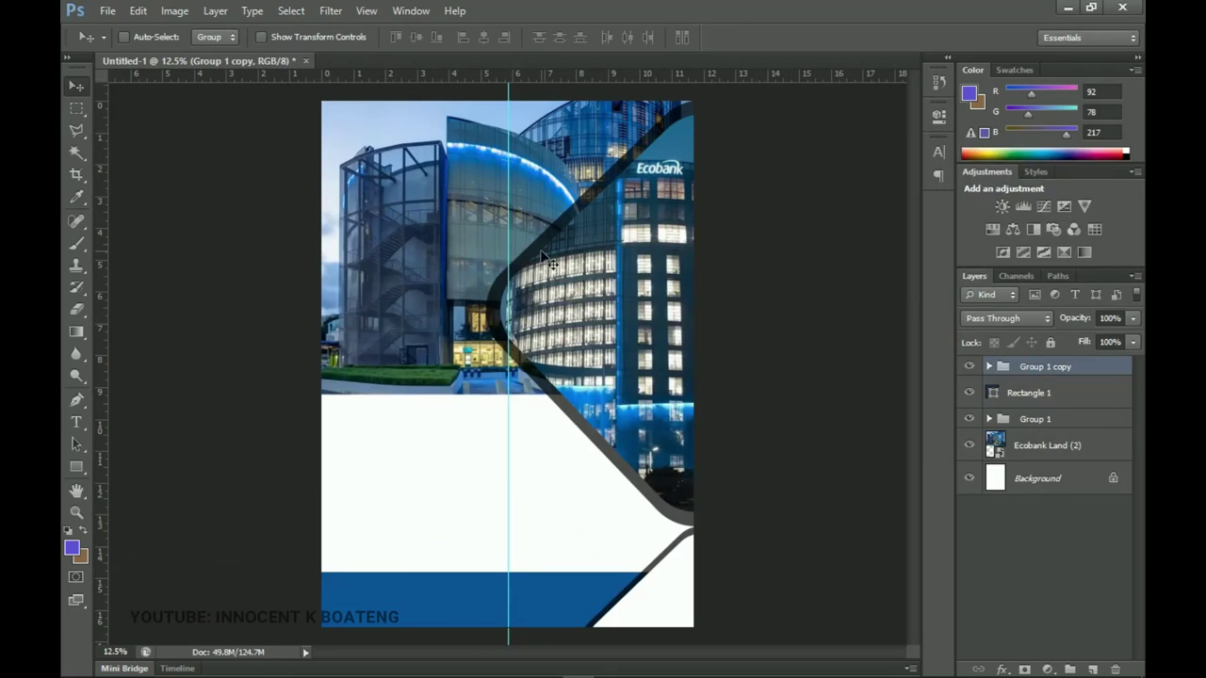
pyautogui.click(672, 670)
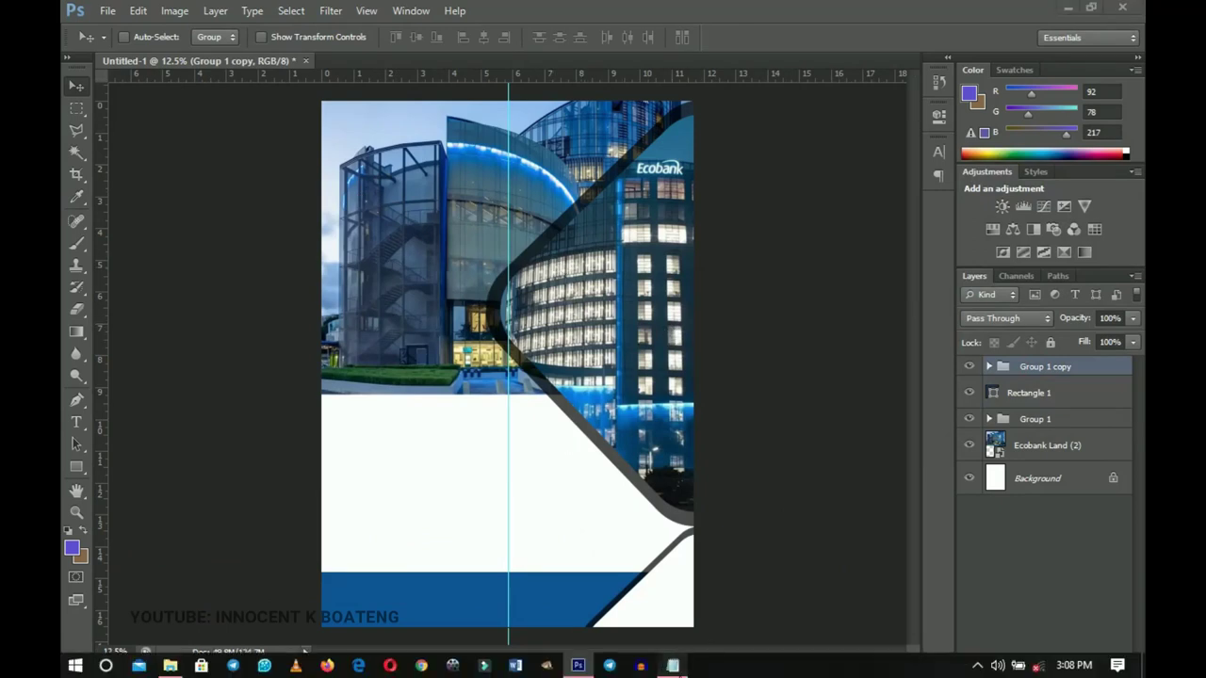
pyautogui.moveTo(801, 203); pyautogui.dragTo(651, 178)
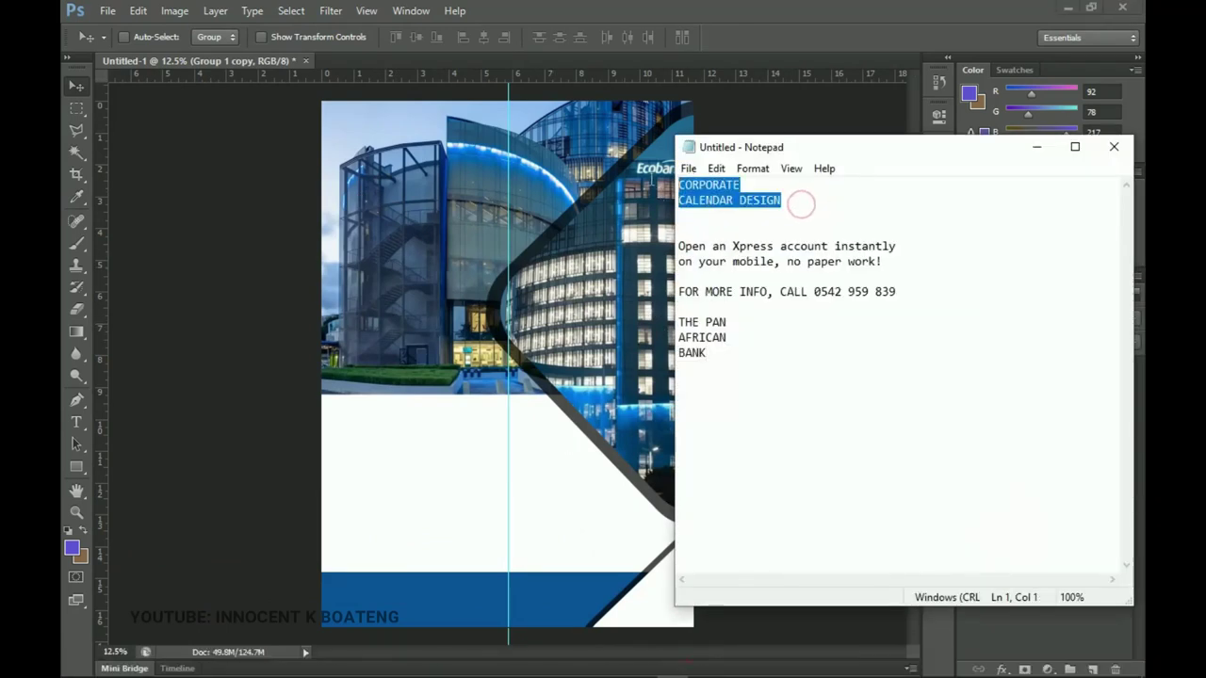
pyautogui.click(1035, 148)
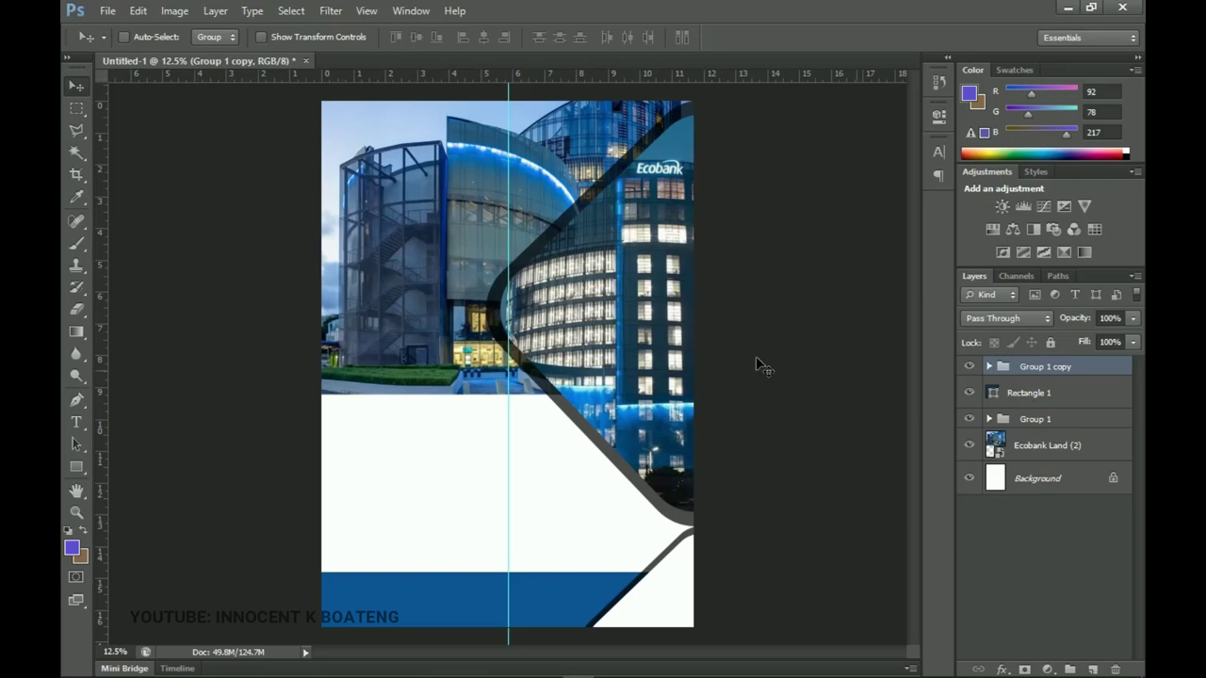
pyautogui.click(75, 424)
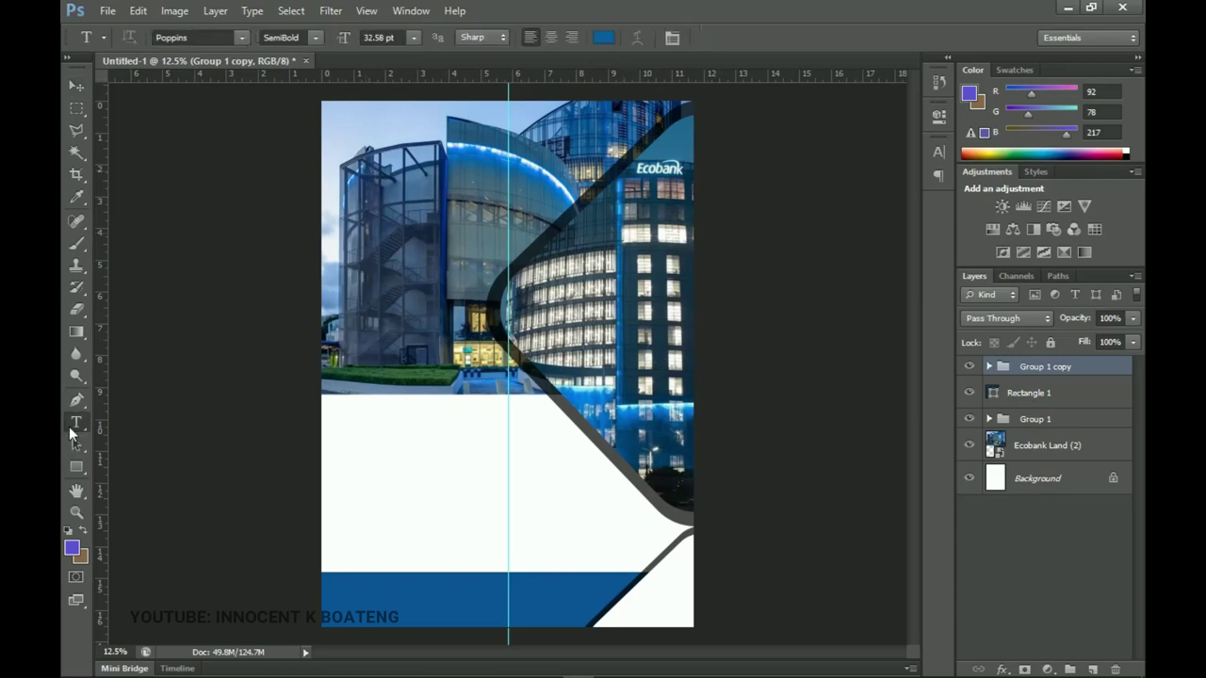
pyautogui.click(382, 175)
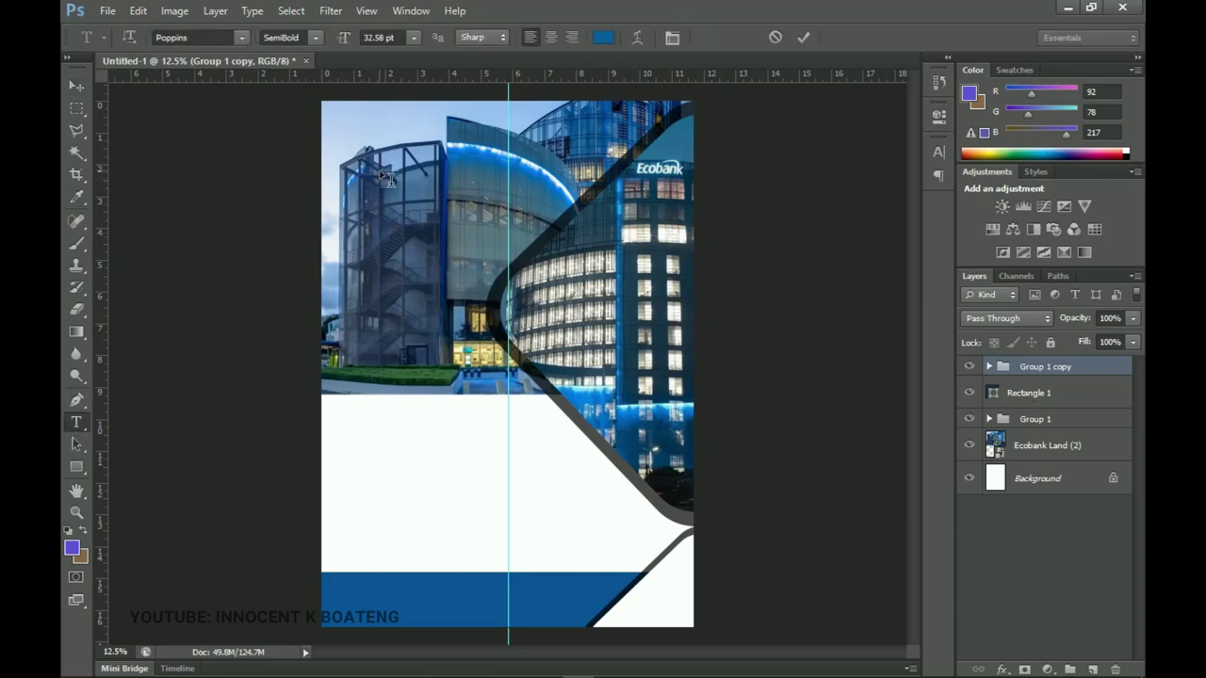
pyautogui.hotkey('ctrl', 'v')
pyautogui.hotkey('ctrl', 'a')
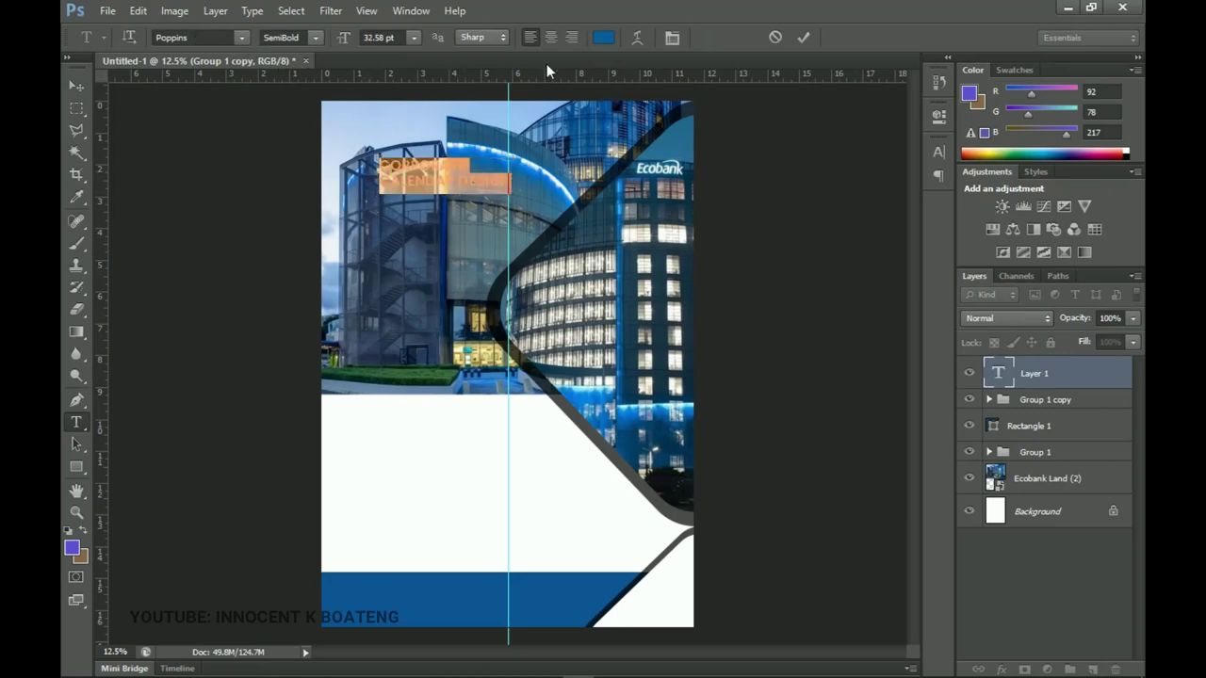
# - Colour the pasted heading white (ffffff) and move it close to the page's left edge
pyautogui.click(603, 38)
pyautogui.click(694, 183)
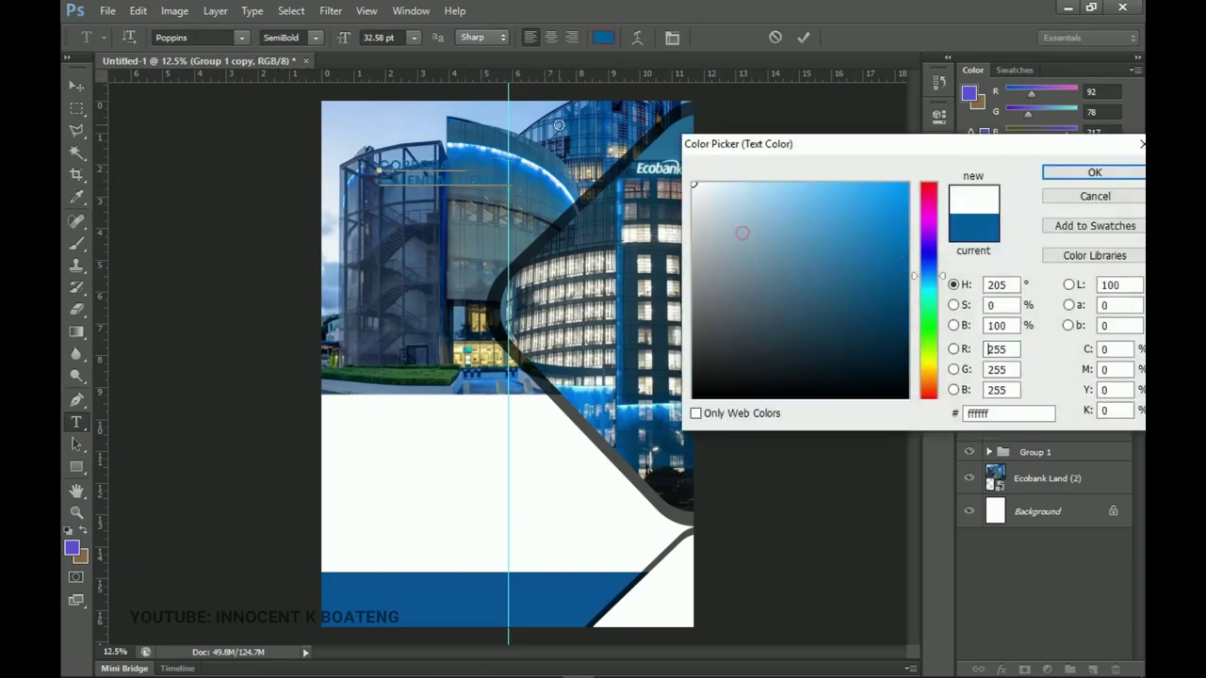
pyautogui.click(1102, 170)
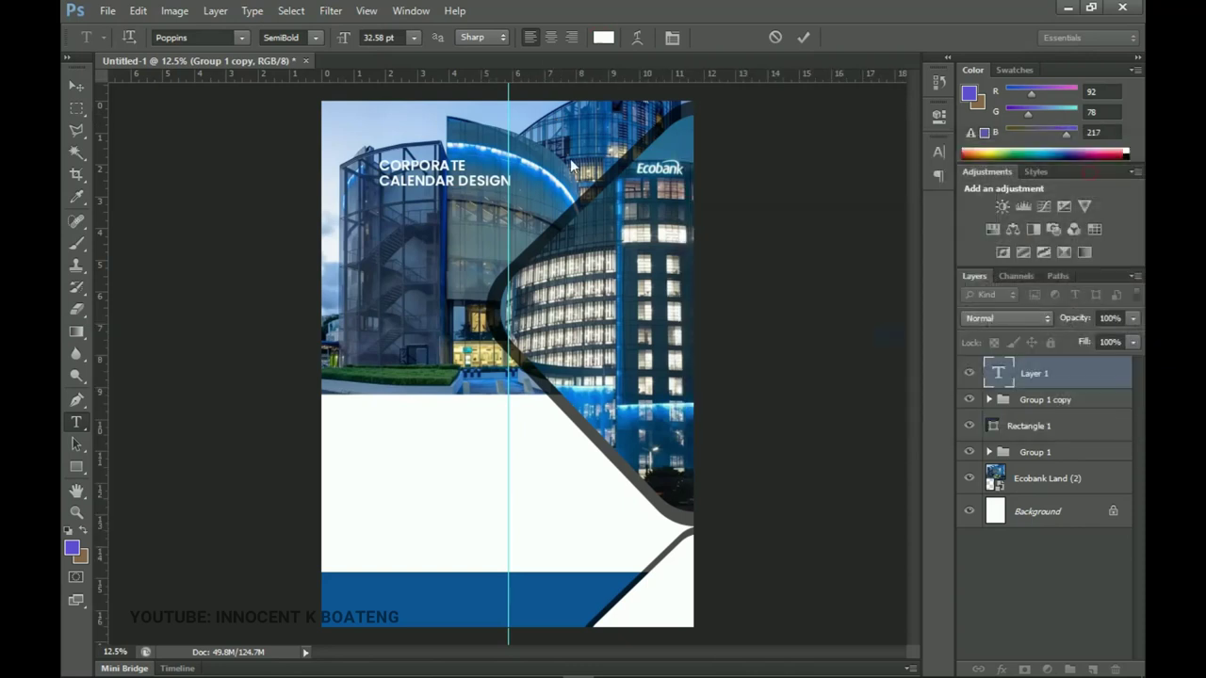
pyautogui.click(79, 85)
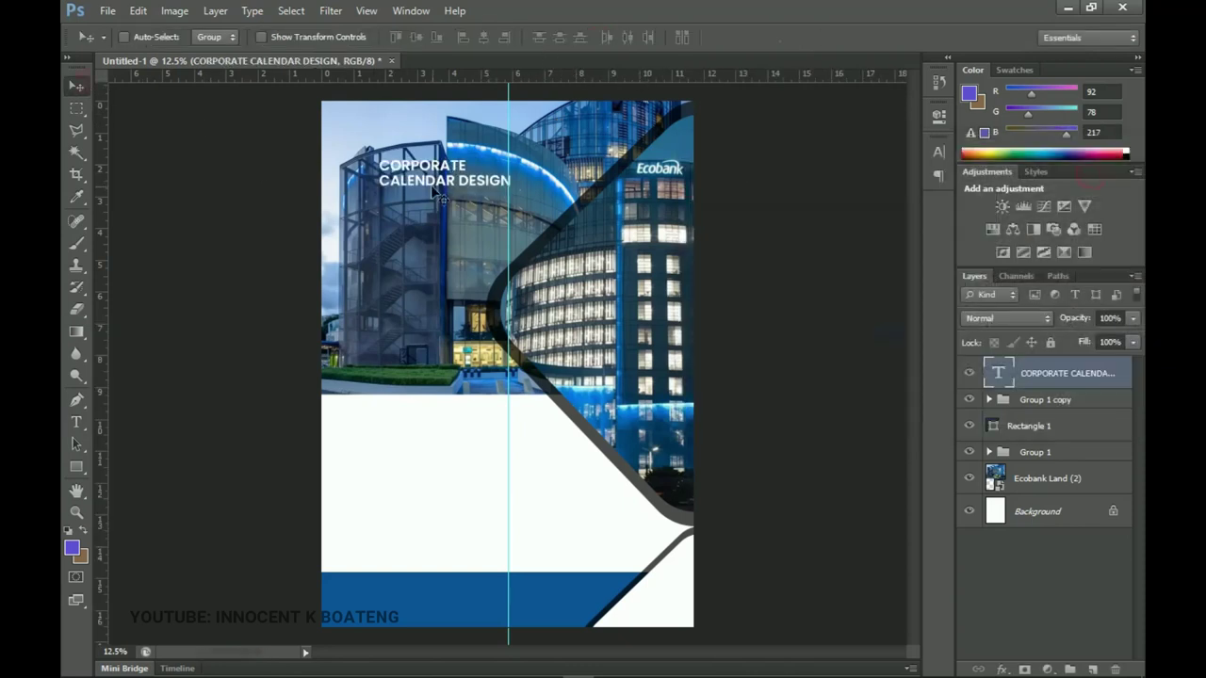
pyautogui.moveTo(449, 183); pyautogui.dragTo(406, 194)
# - Add a drop shadow to the heading with size 46 px and opacity 95%
pyautogui.rightClick(1058, 374)
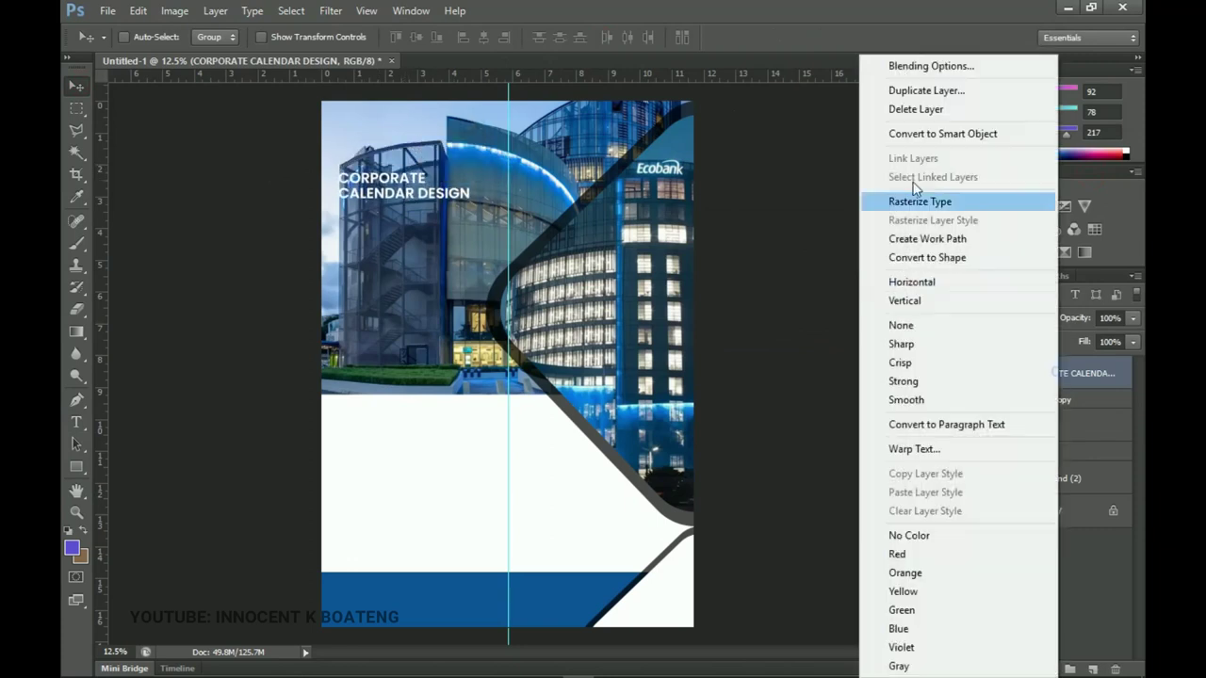
pyautogui.click(912, 67)
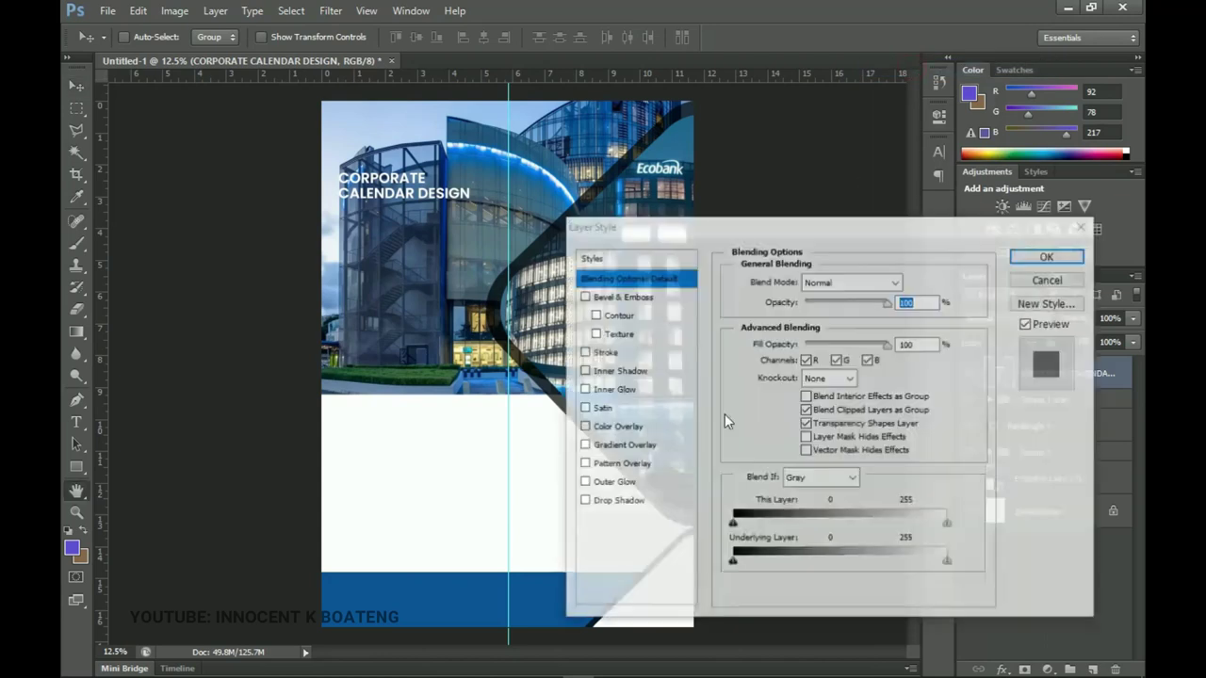
pyautogui.click(617, 501)
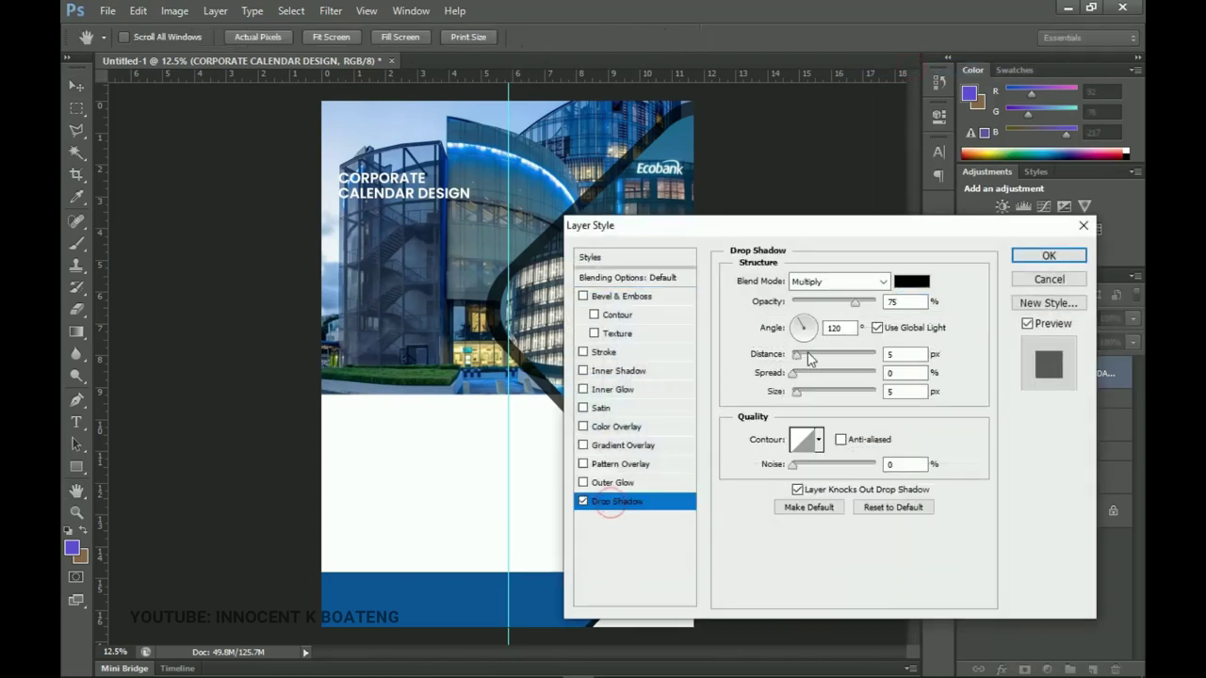
pyautogui.moveTo(797, 396); pyautogui.dragTo(802, 384)
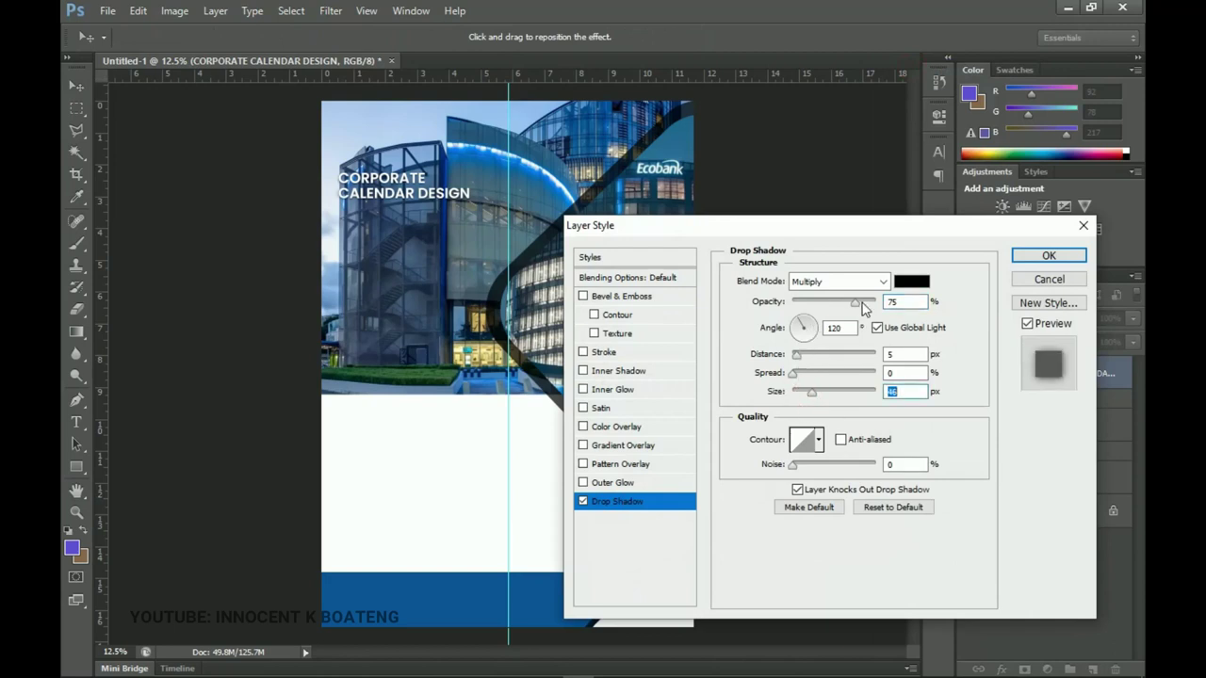
pyautogui.moveTo(854, 302); pyautogui.dragTo(871, 302)
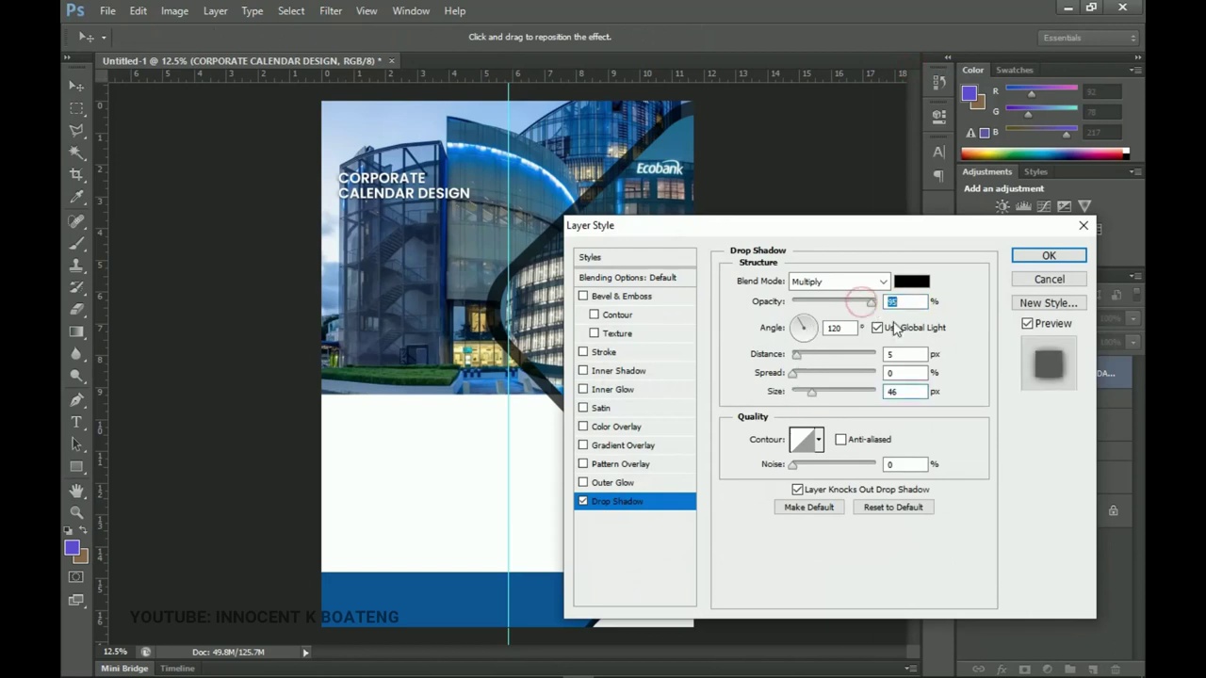
pyautogui.click(1048, 256)
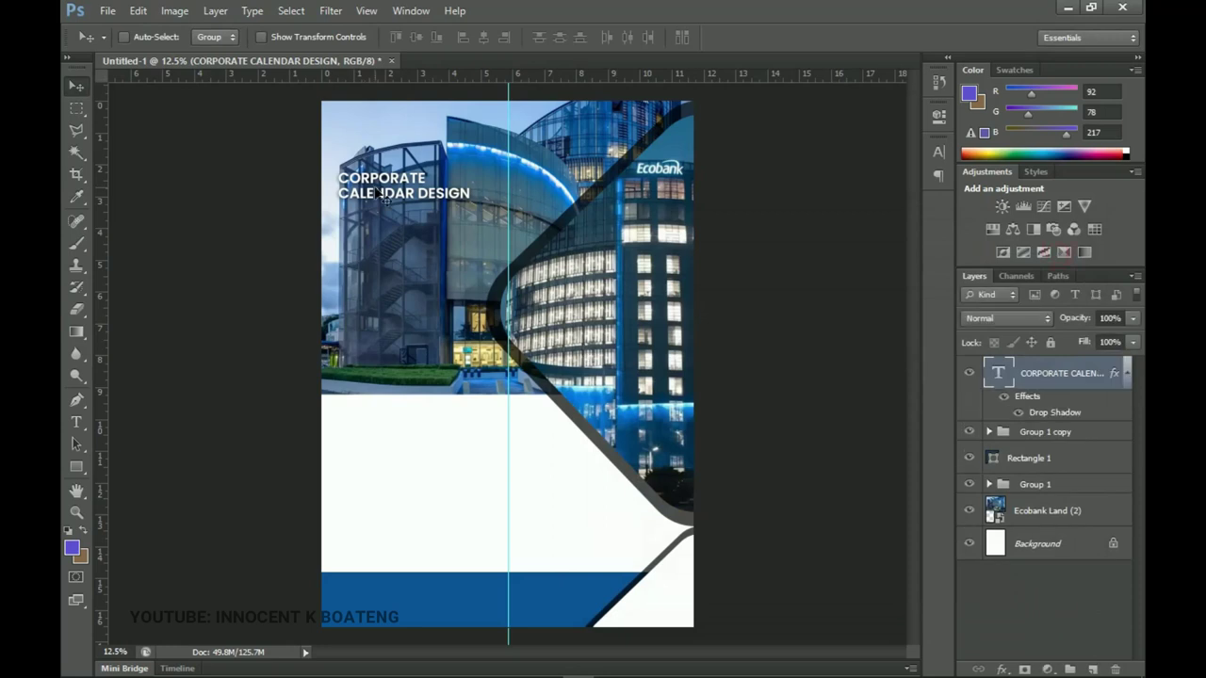
# - Scale the heading up to about 113%, keeping it near the page's left edge
pyautogui.hotkey('ctrl', 't')
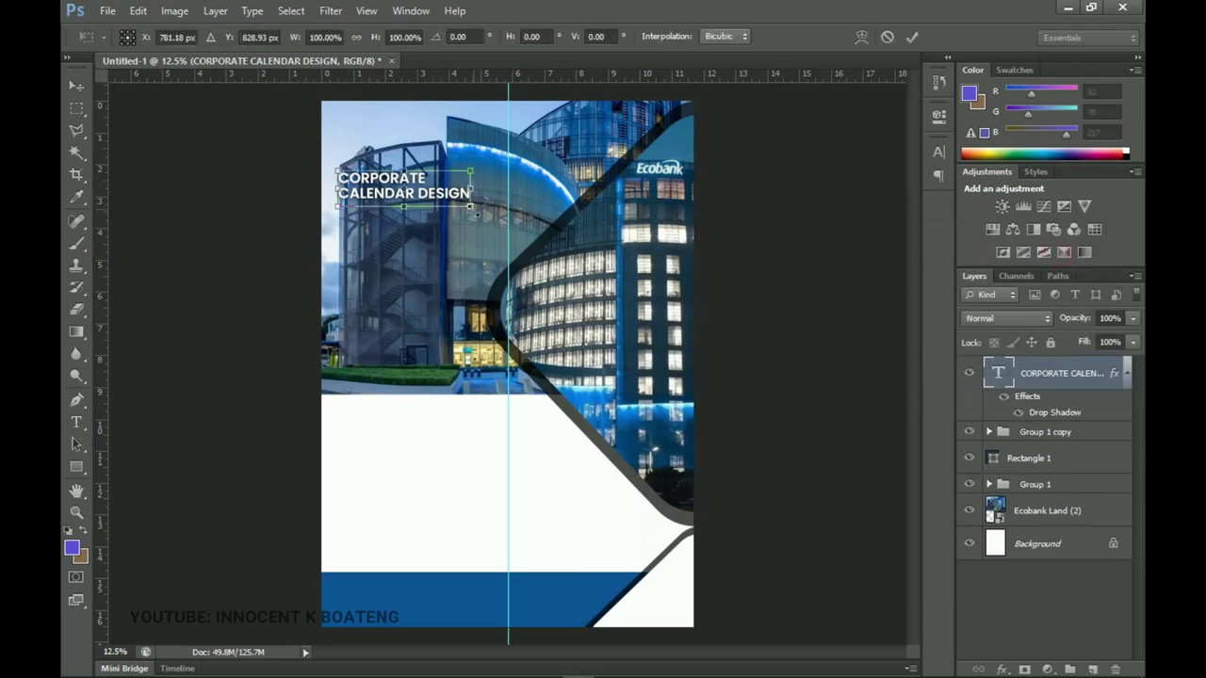
pyautogui.moveTo(477, 214); pyautogui.dragTo(489, 212)
pyautogui.moveTo(489, 213); pyautogui.dragTo(488, 211)
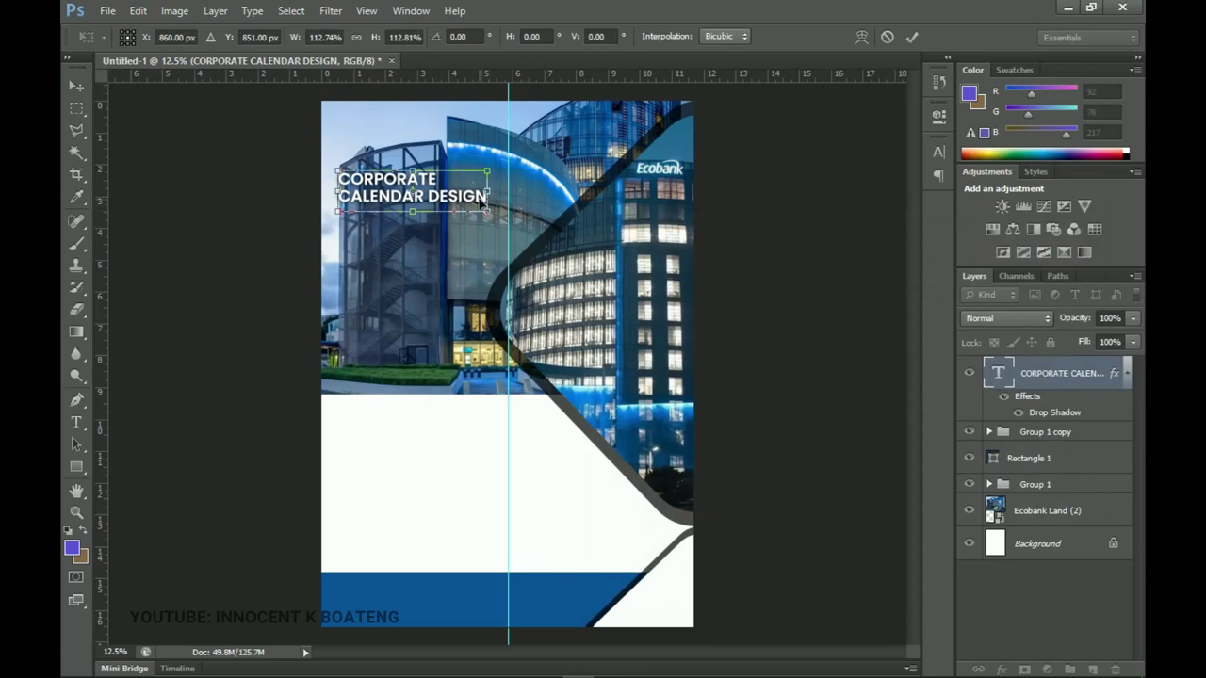
pyautogui.press('Return')
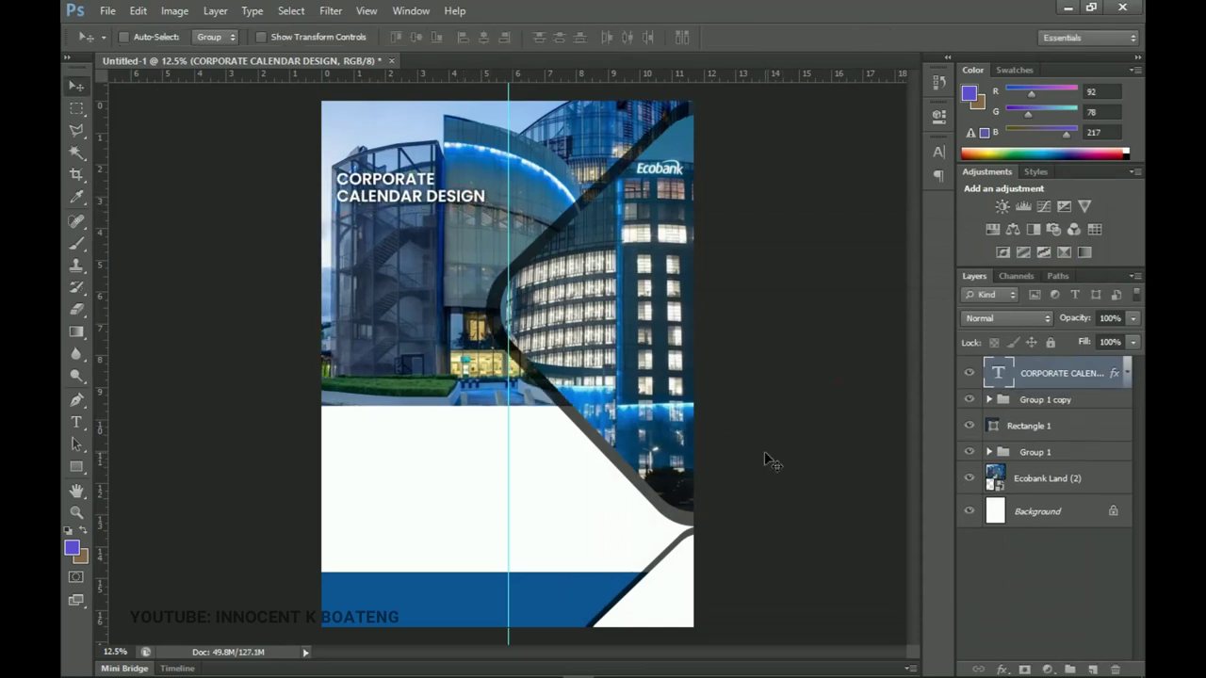
# - Duplicate the heading straight down to the lower part of the left building photo and set the copy's font to SF UI Display Regular
pyautogui.hotkey('ctrl', 'j')
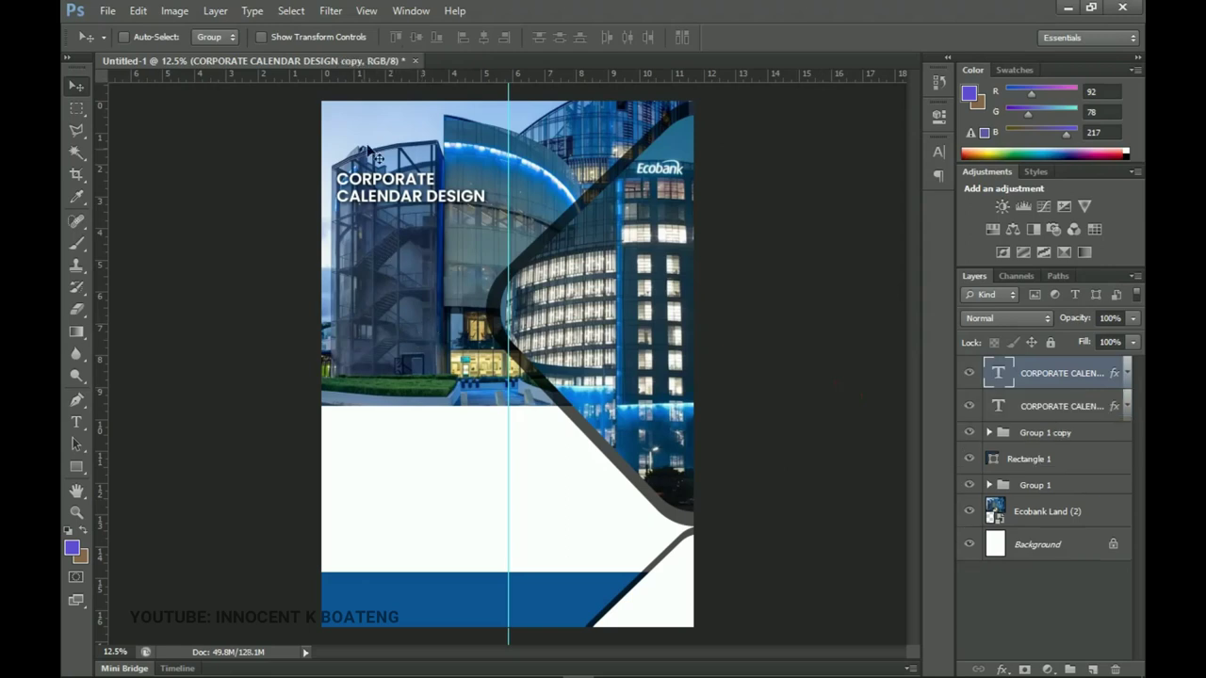
pyautogui.moveTo(386, 193); pyautogui.dragTo(386, 355)
pyautogui.press('t')
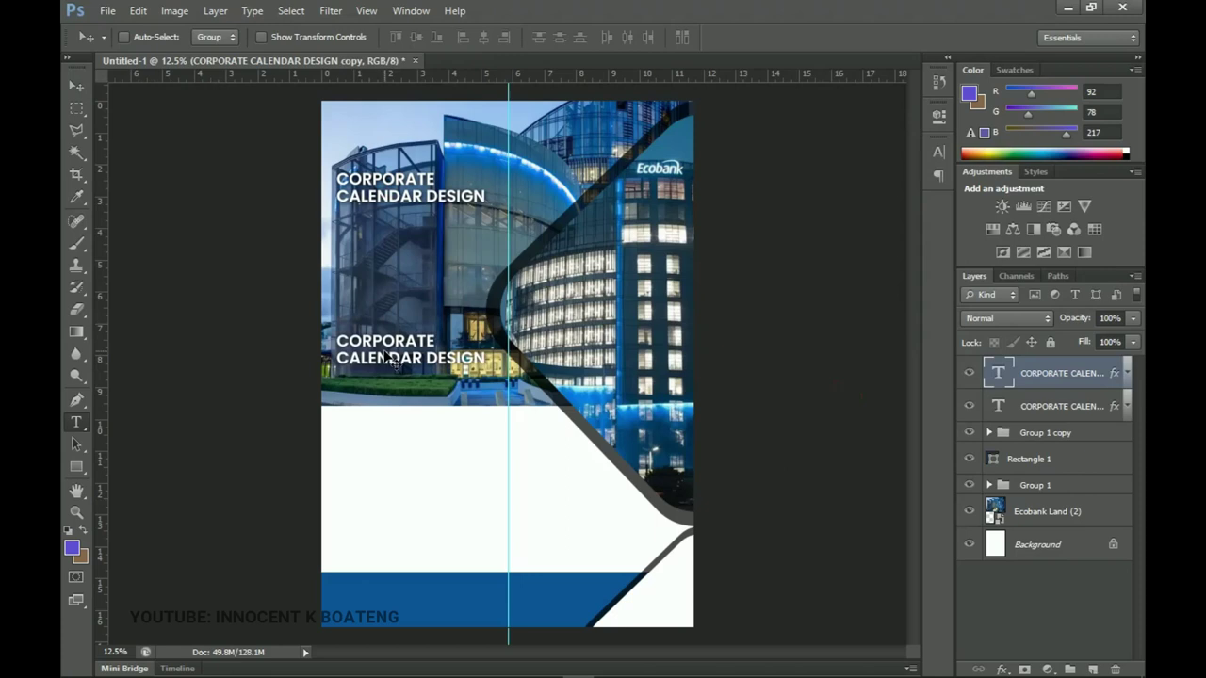
pyautogui.click(386, 355)
pyautogui.hotkey('ctrl', 'a')
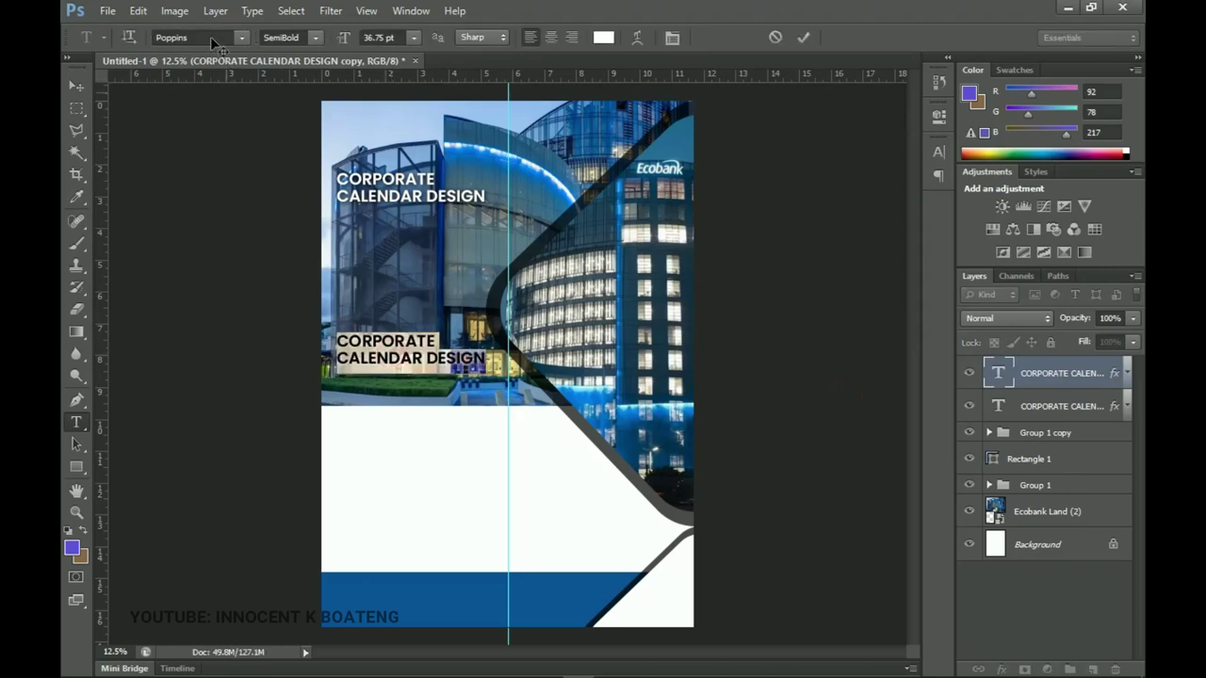
pyautogui.click(212, 37)
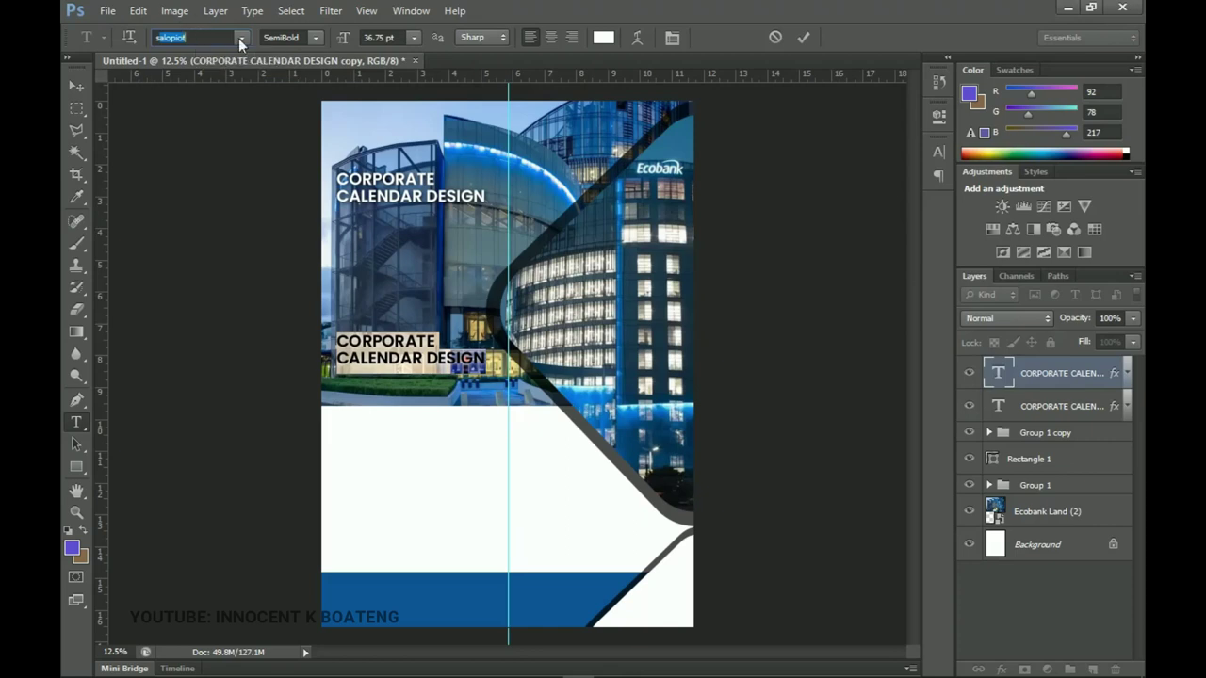
pyautogui.click(241, 37)
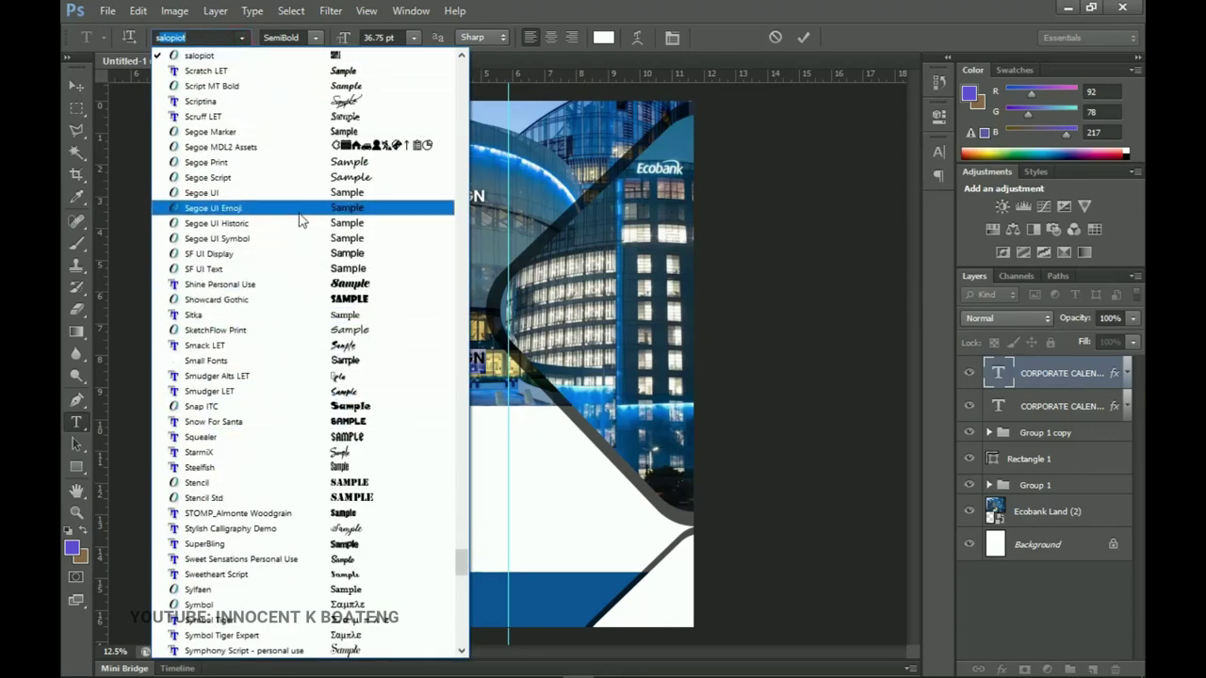
pyautogui.click(301, 254)
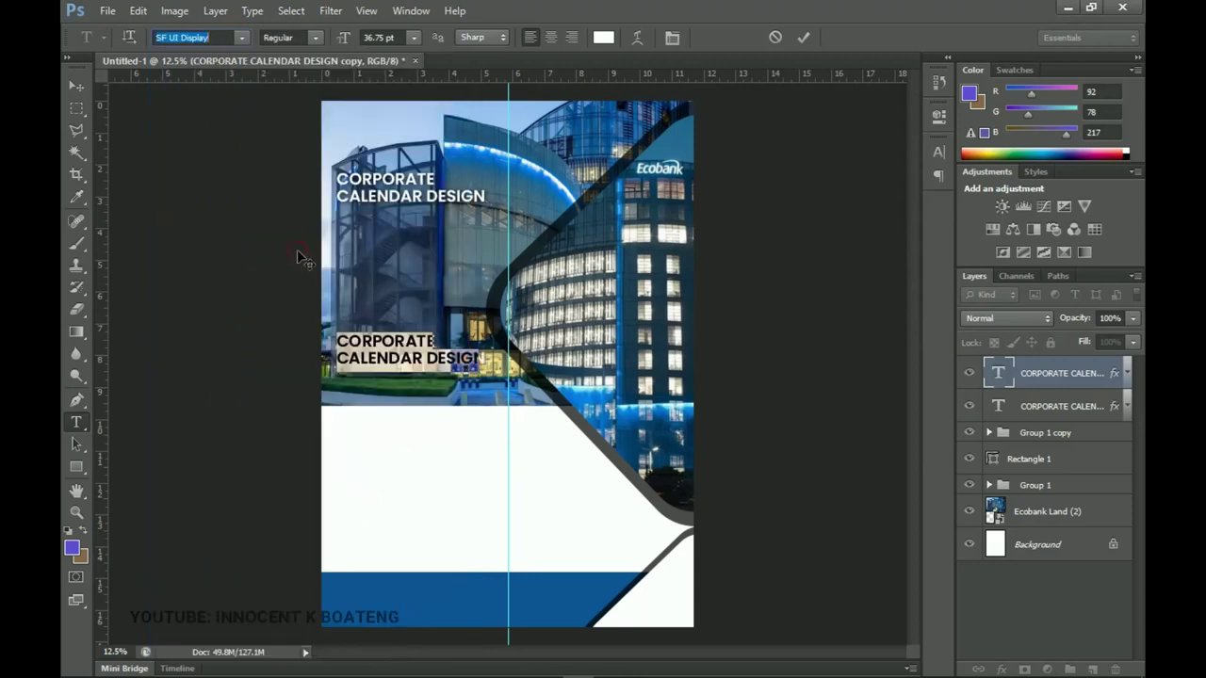
# - Replace the duplicated heading's text with "2021" and enlarge it to a big year title over the left building's base
pyautogui.click(407, 349)
pyautogui.hotkey('ctrl', 'a')
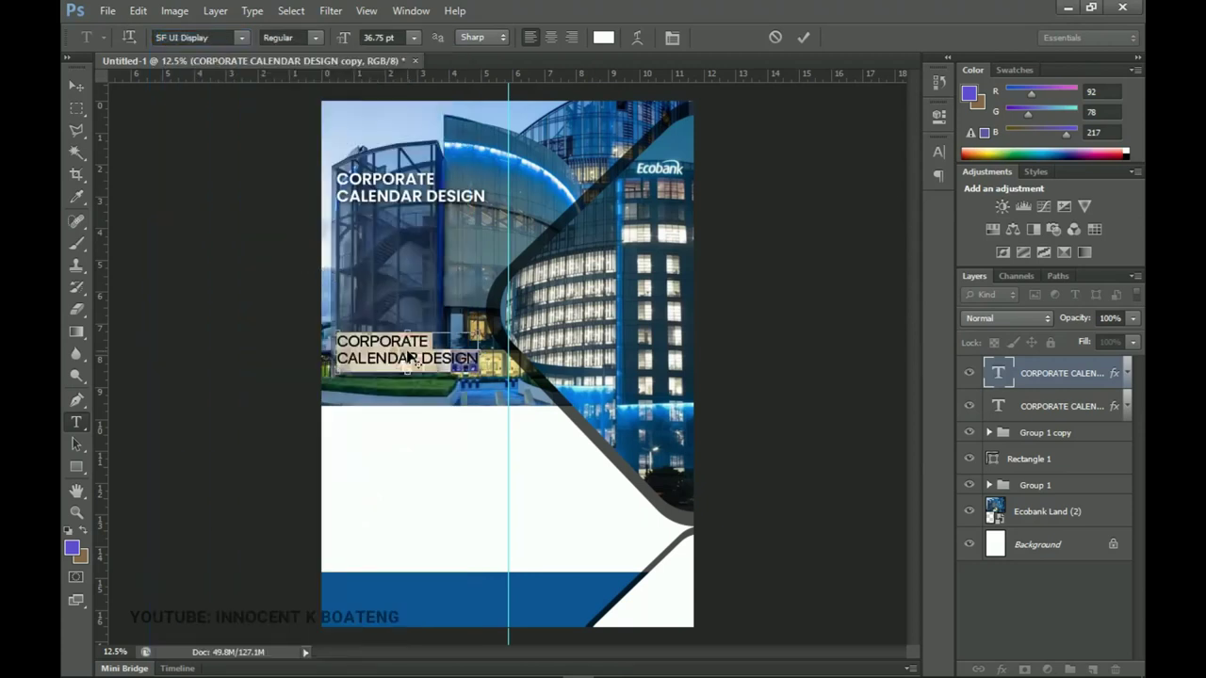
pyautogui.write('2021')
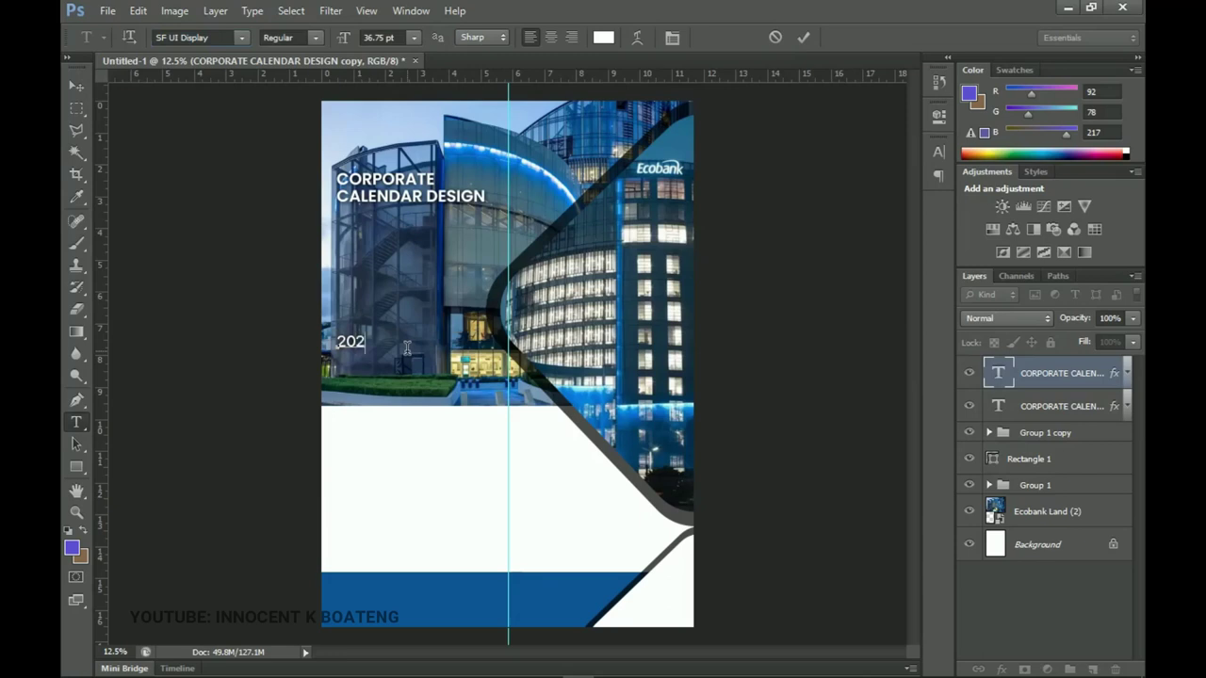
pyautogui.click(79, 90)
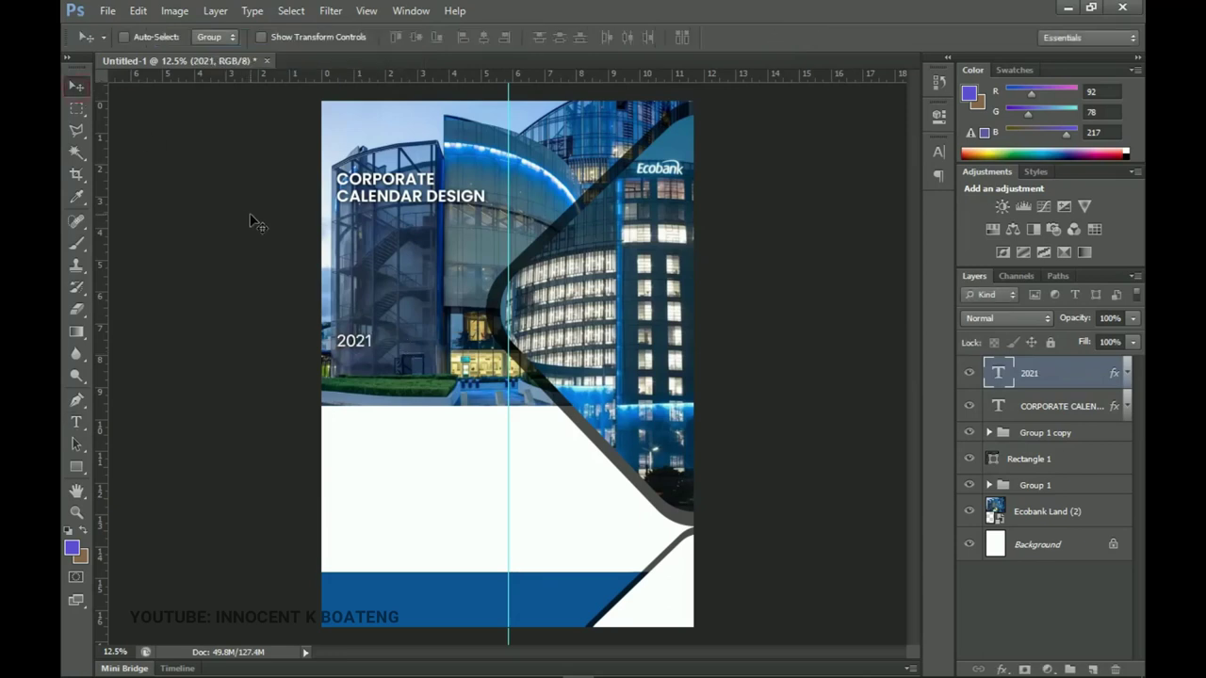
pyautogui.hotkey('ctrl', 't')
pyautogui.moveTo(377, 354)
pyautogui.mouseDown()
pyautogui.moveTo(456, 356)
pyautogui.moveTo(441, 329)
pyautogui.moveTo(399, 347)
pyautogui.mouseUp()
pyautogui.press('Return')
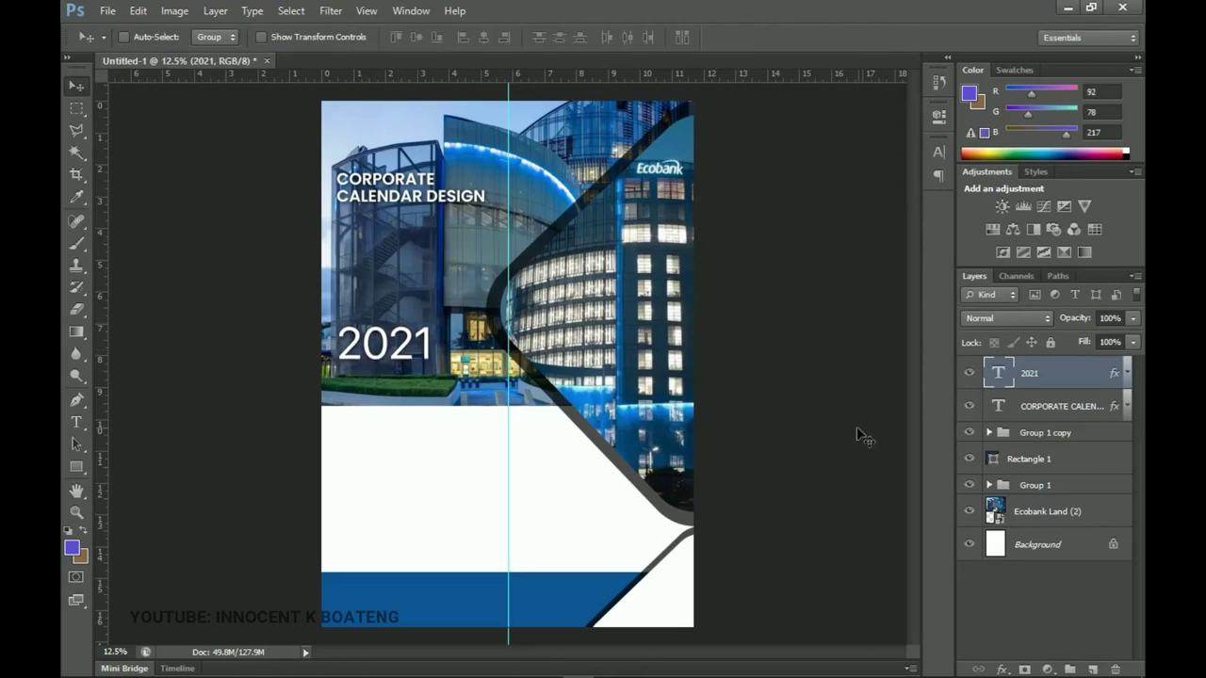
# - Replace the 2021 text's drop shadow with an outer glow in bright sky blue (#00d0fd)
pyautogui.doubleClick(1114, 375)
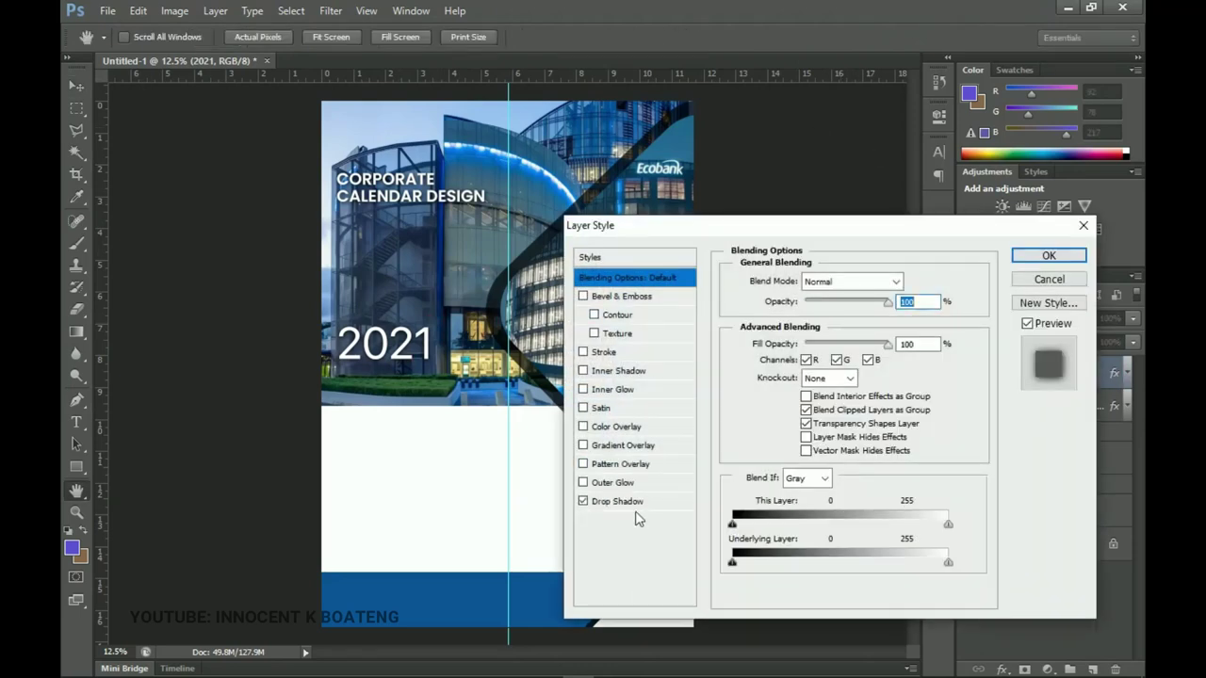
pyautogui.click(583, 502)
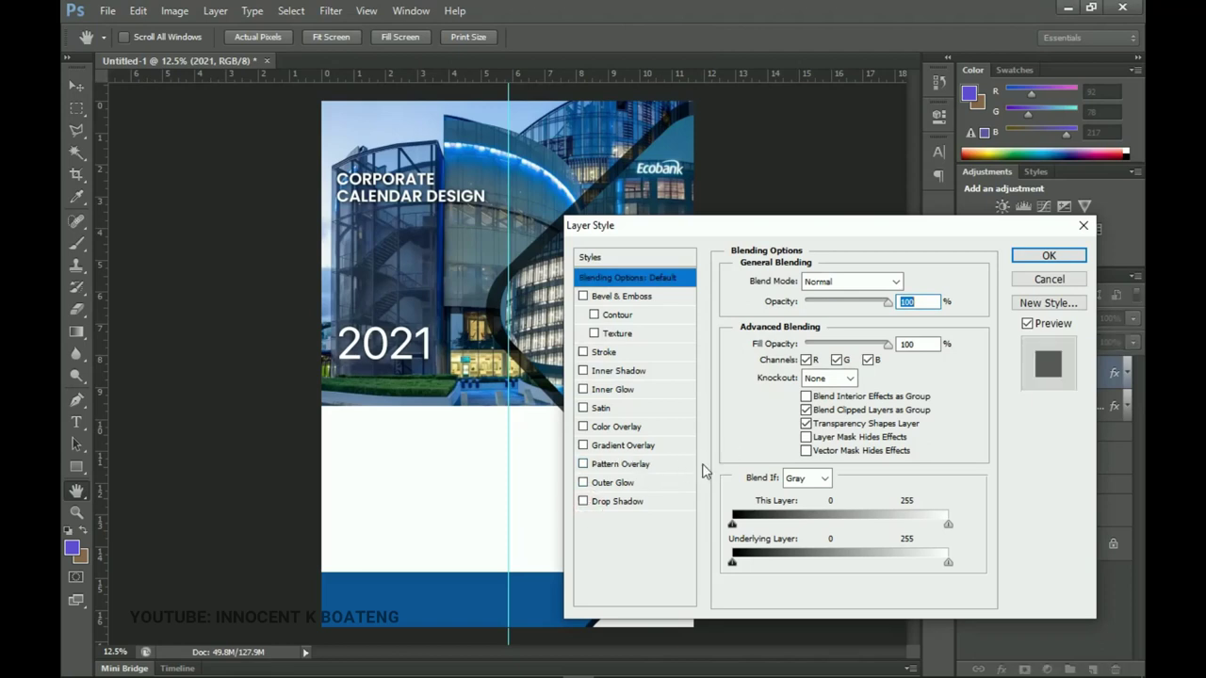
pyautogui.click(612, 483)
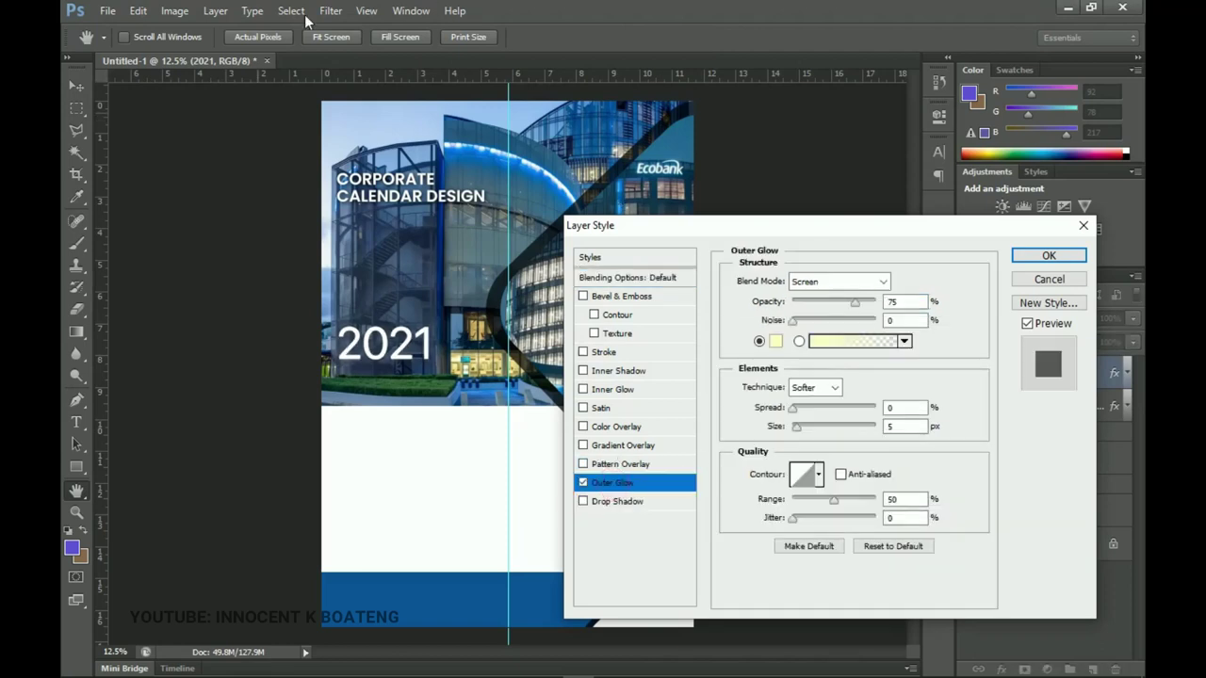
pyautogui.click(776, 341)
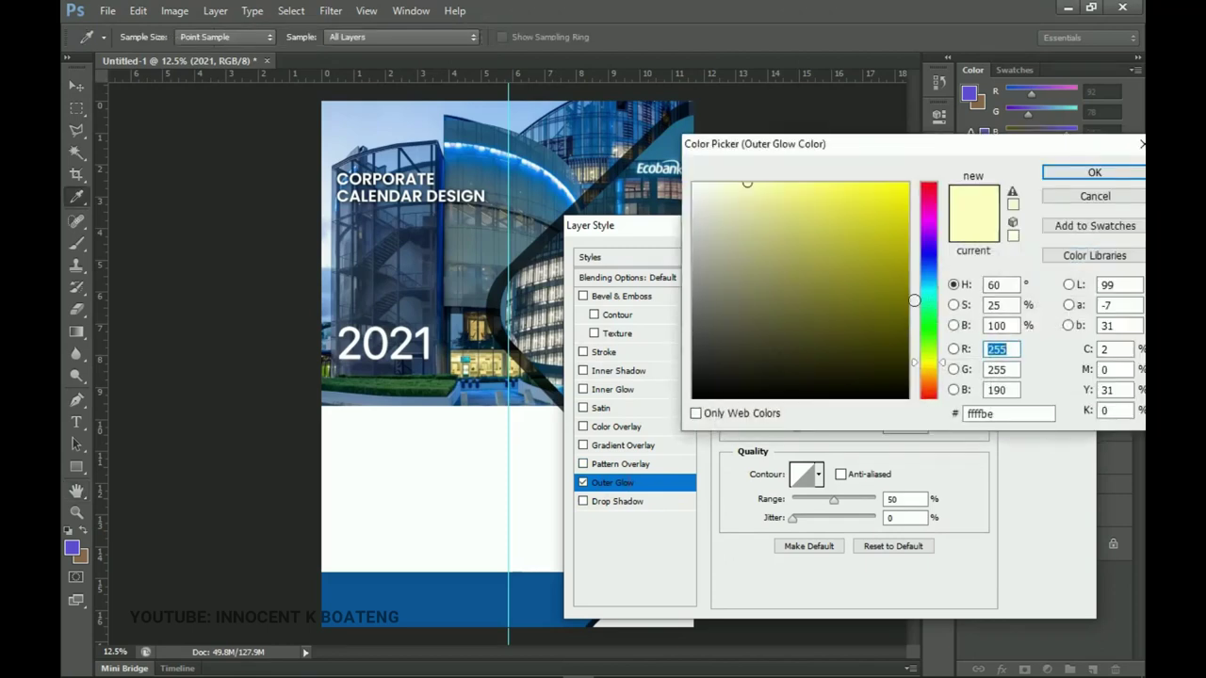
pyautogui.click(928, 292)
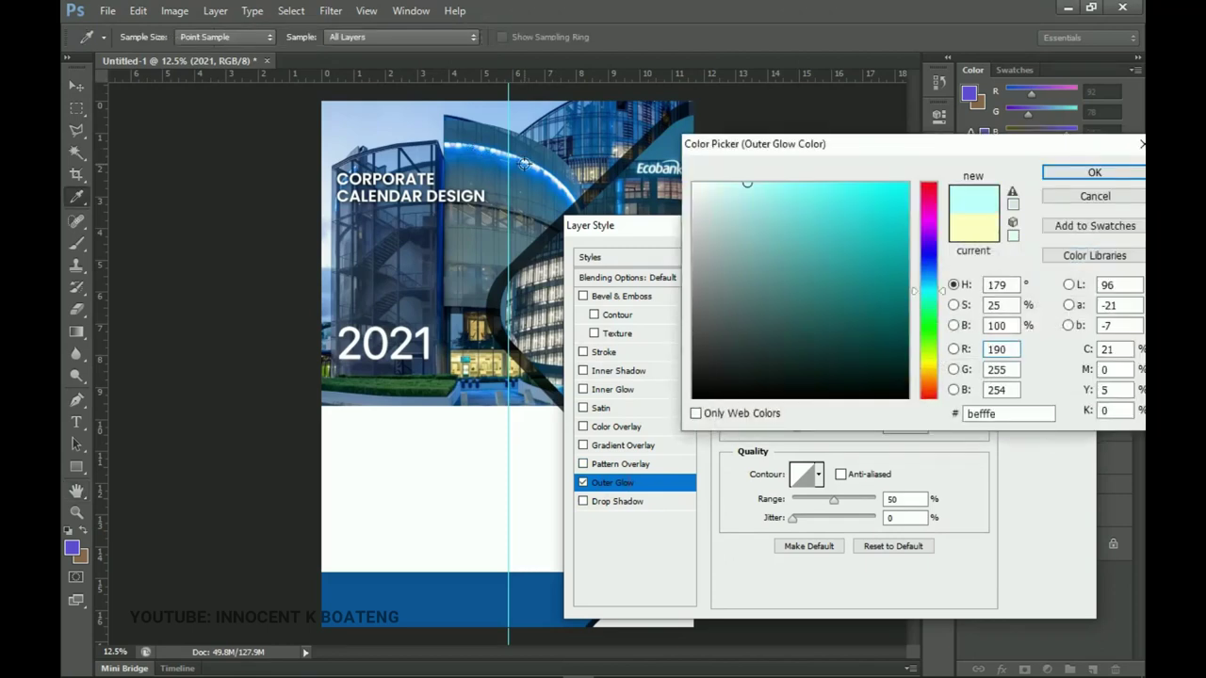
pyautogui.click(490, 153)
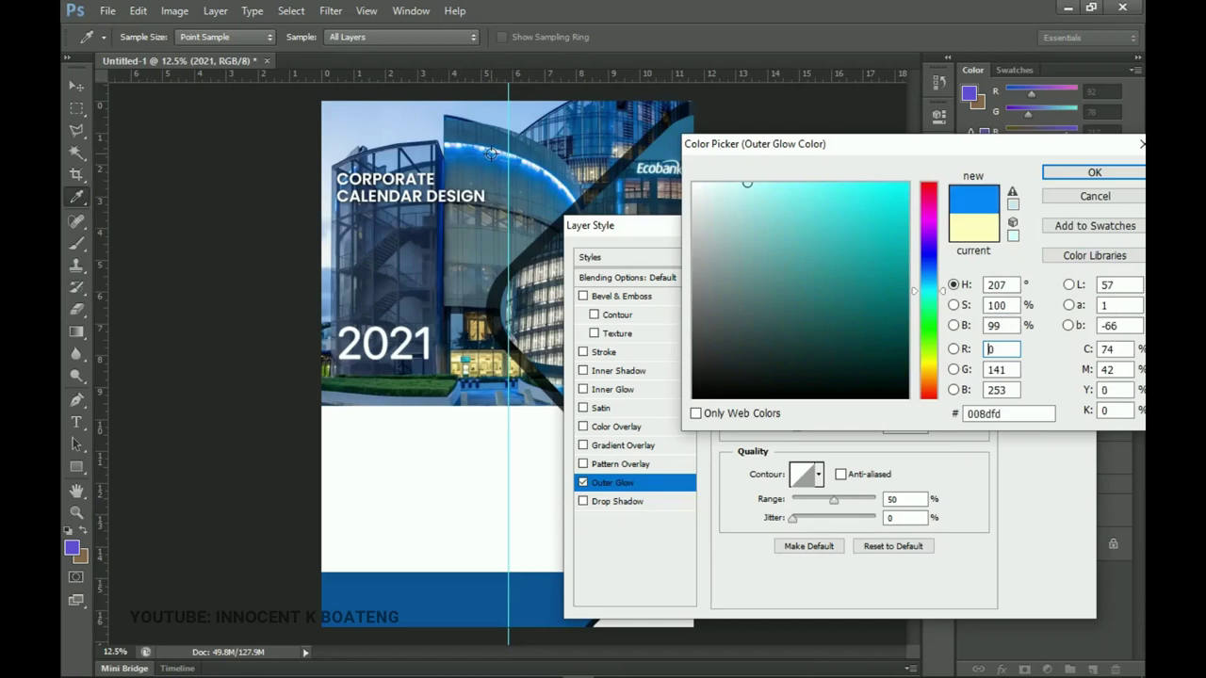
pyautogui.click(923, 284)
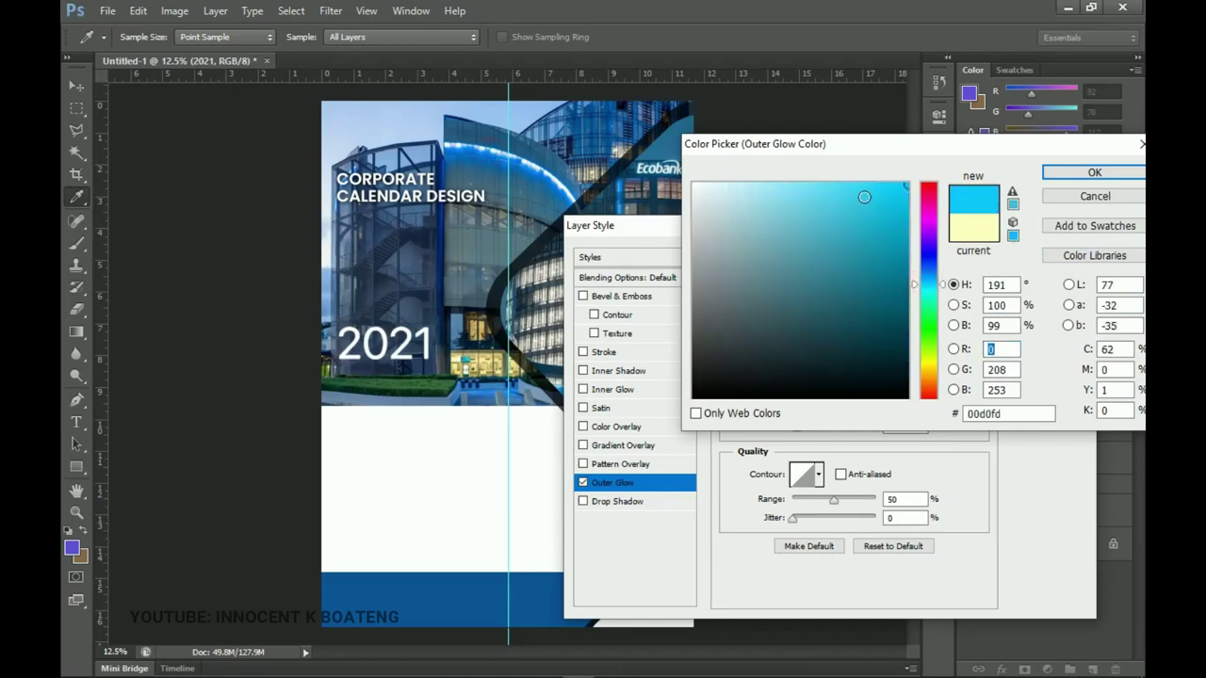
pyautogui.click(1094, 173)
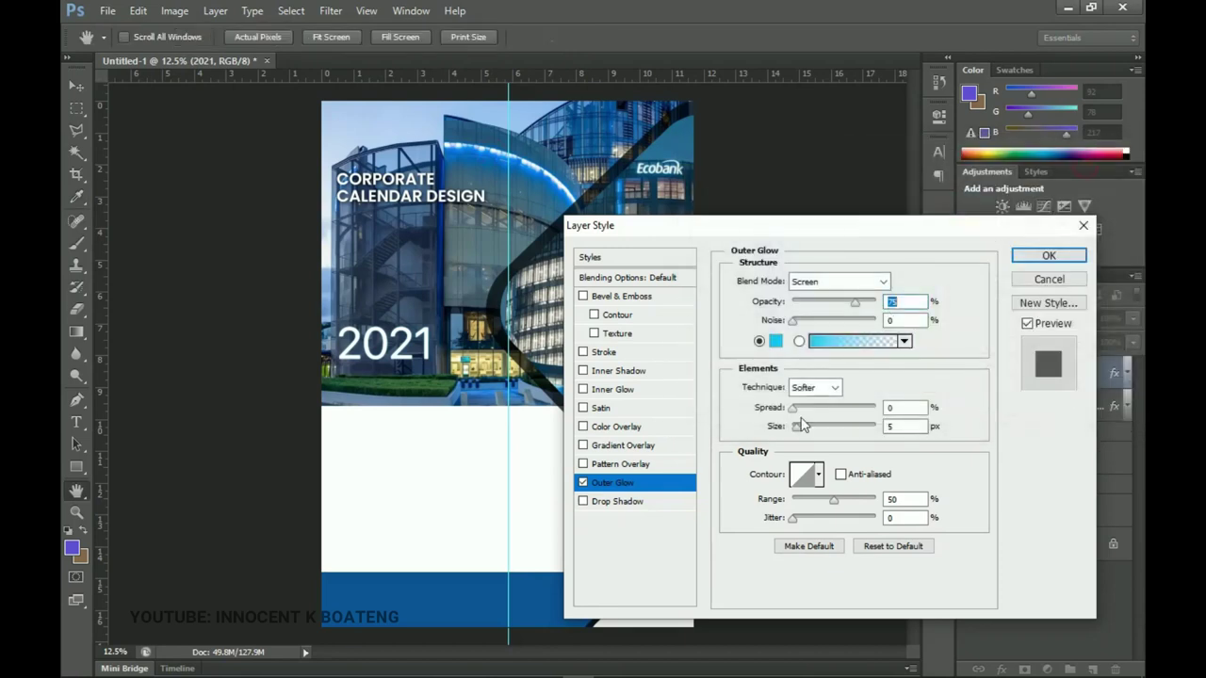
# - Set the 2021 text's outer glow size to 54 px and its colour to cyan #00fafd
pyautogui.moveTo(798, 431); pyautogui.dragTo(816, 433)
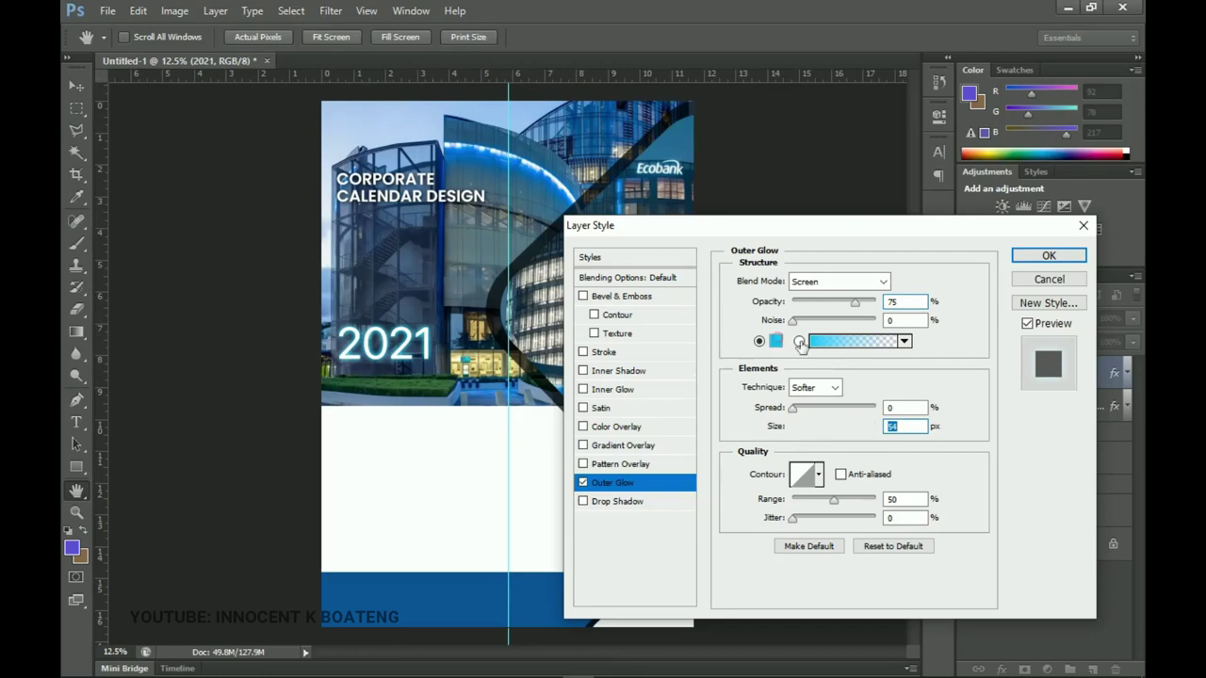
pyautogui.click(778, 341)
pyautogui.moveTo(929, 290); pyautogui.dragTo(927, 290)
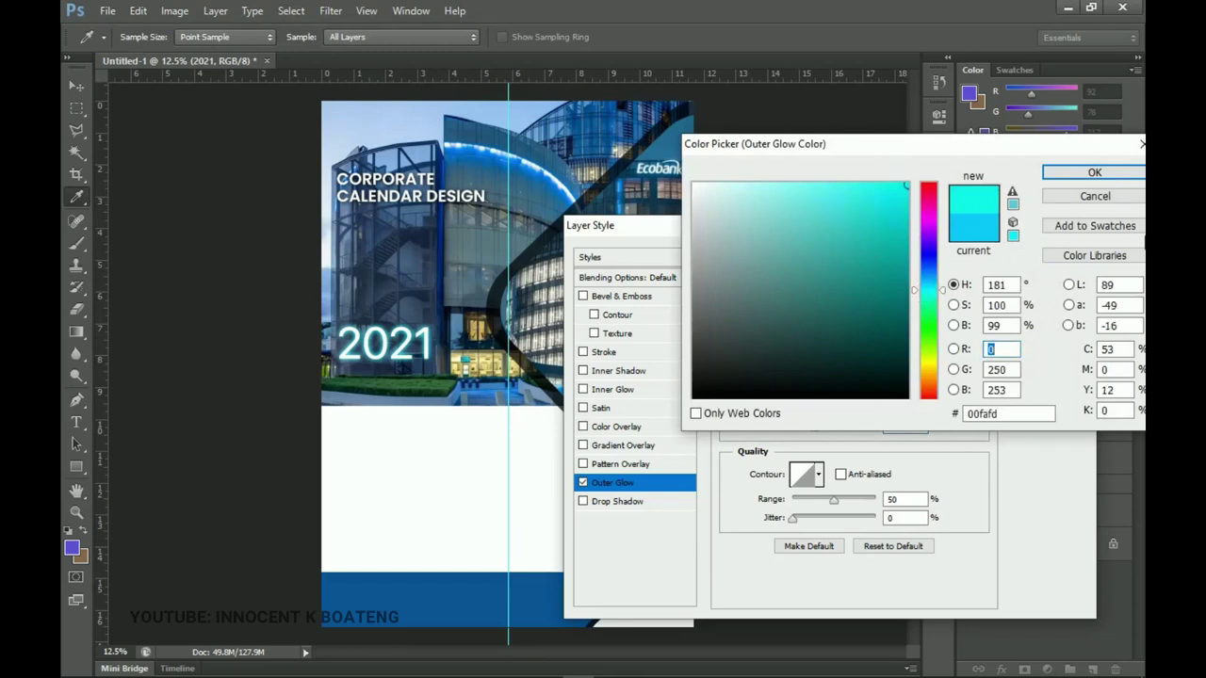
pyautogui.click(1093, 173)
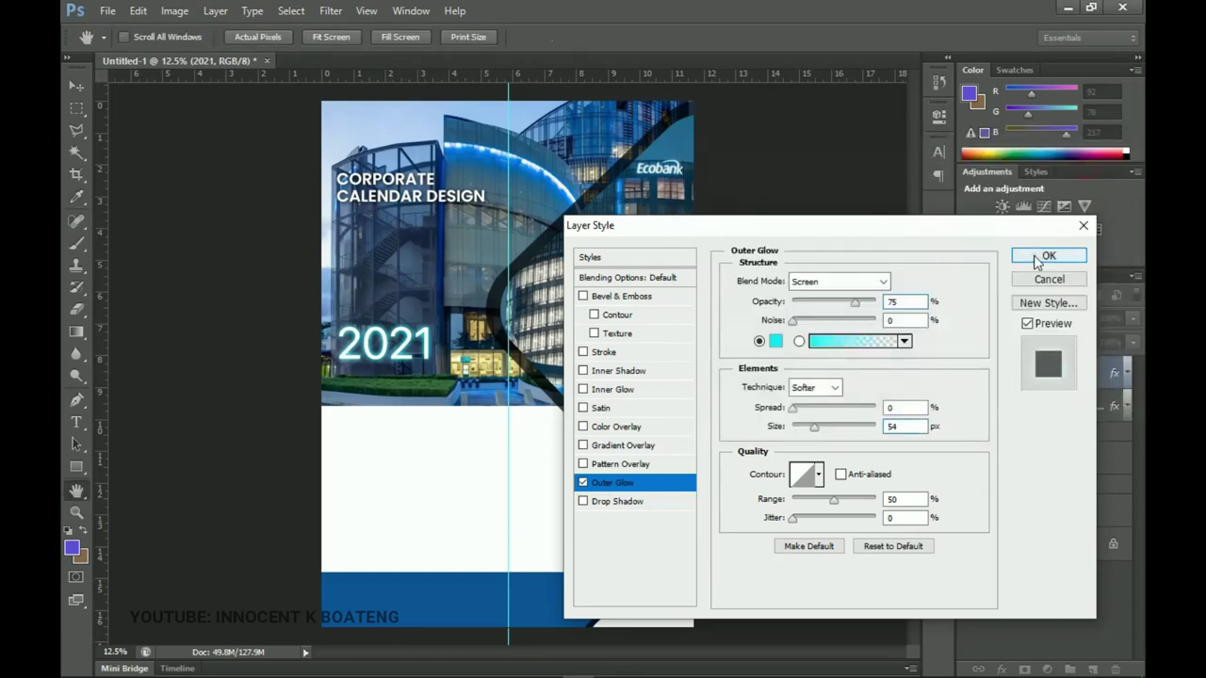
pyautogui.click(1041, 258)
# - Duplicate the 2021 text directly below the original and clear the copy's layer style
pyautogui.hotkey('ctrl', 'j')
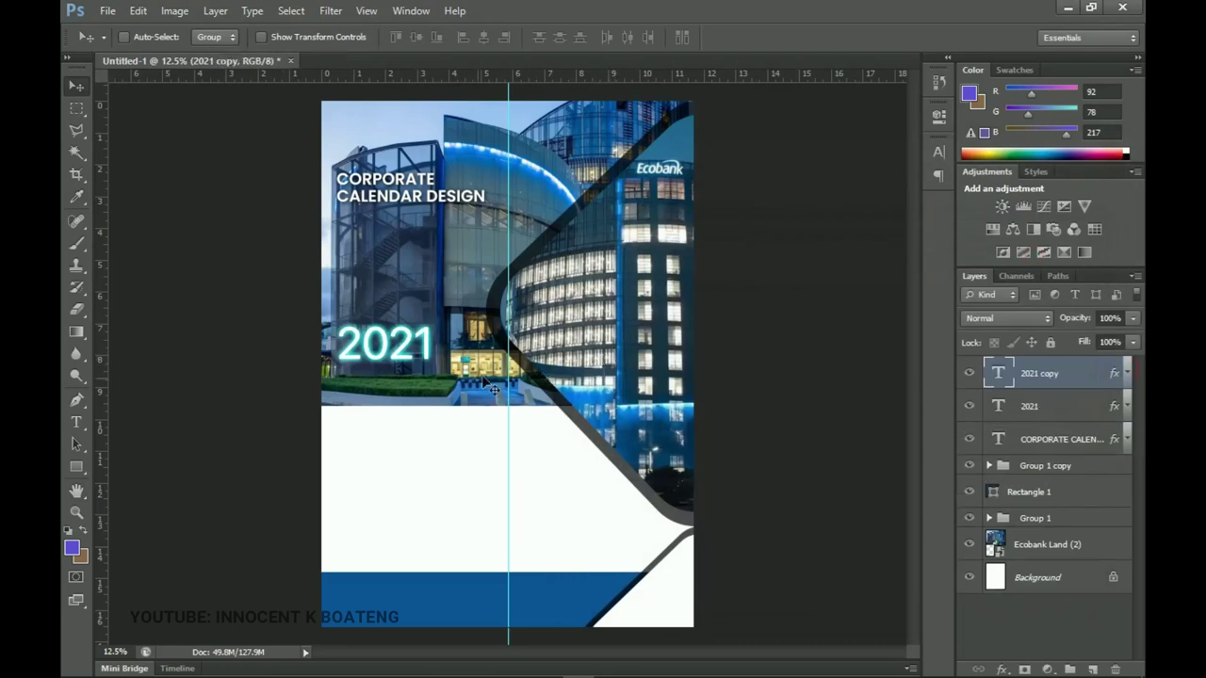
pyautogui.moveTo(400, 356); pyautogui.dragTo(402, 389)
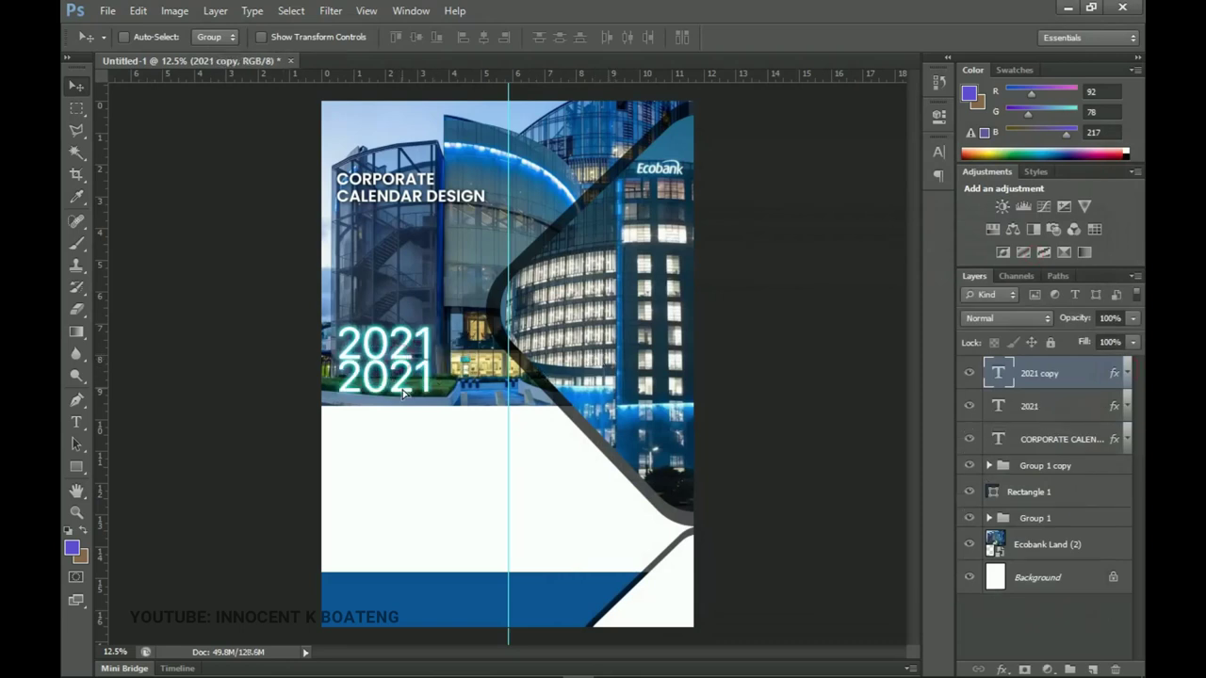
pyautogui.rightClick(1053, 380)
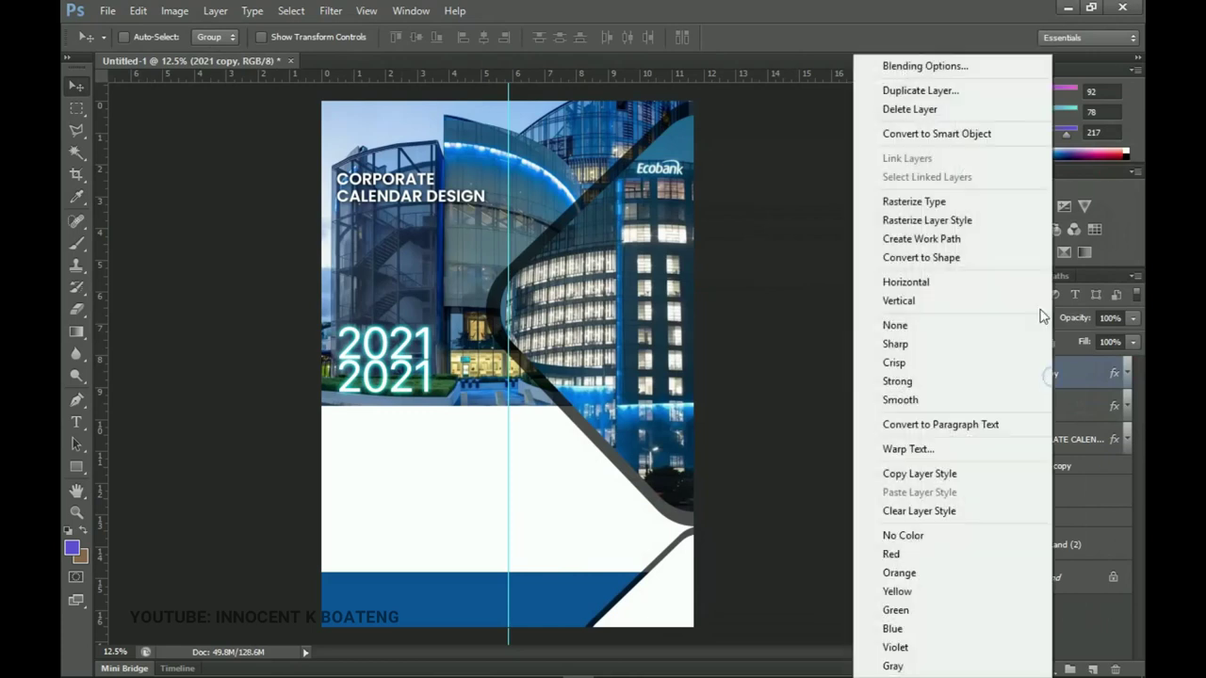
pyautogui.click(928, 514)
# - Replace the text of the lower 2021 copy with "CALENDAR"
pyautogui.press('t')
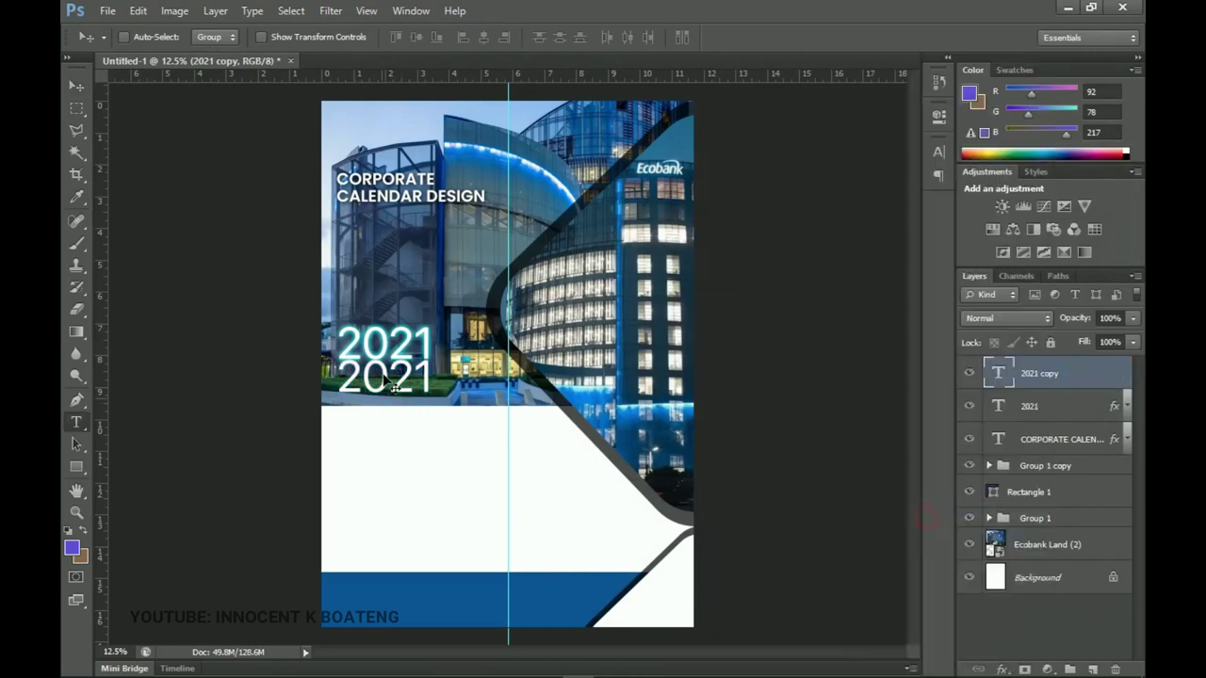
pyautogui.click(388, 403)
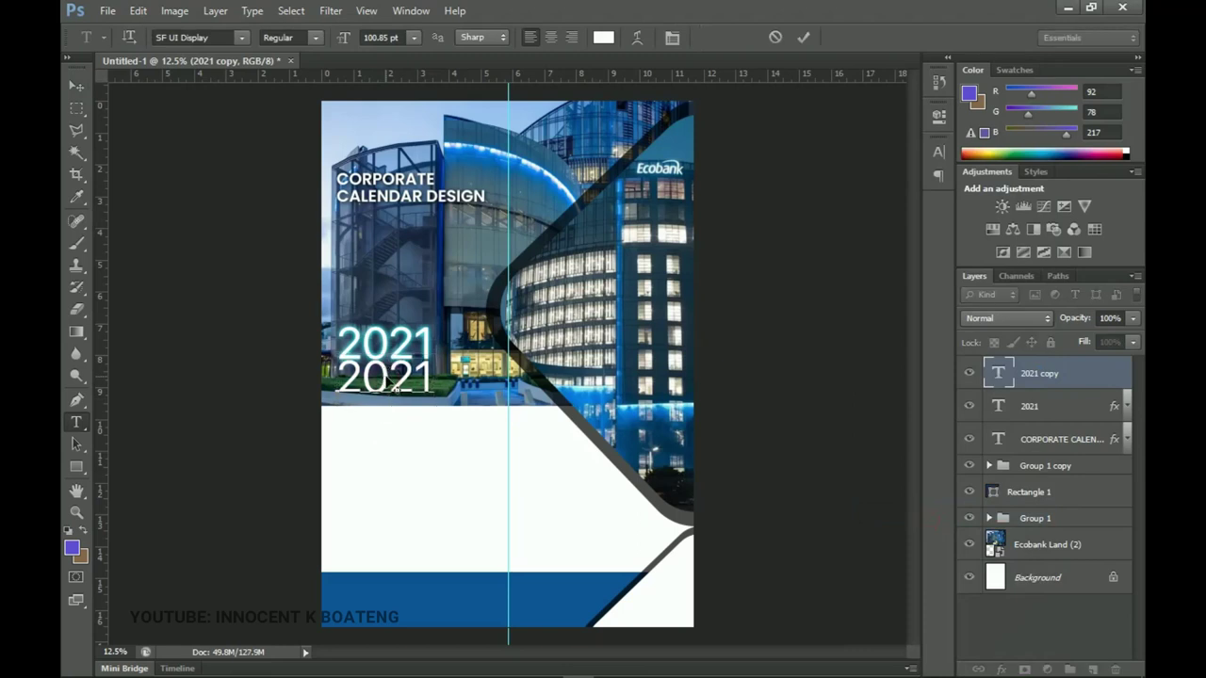
pyautogui.hotkey('ctrl', 'a')
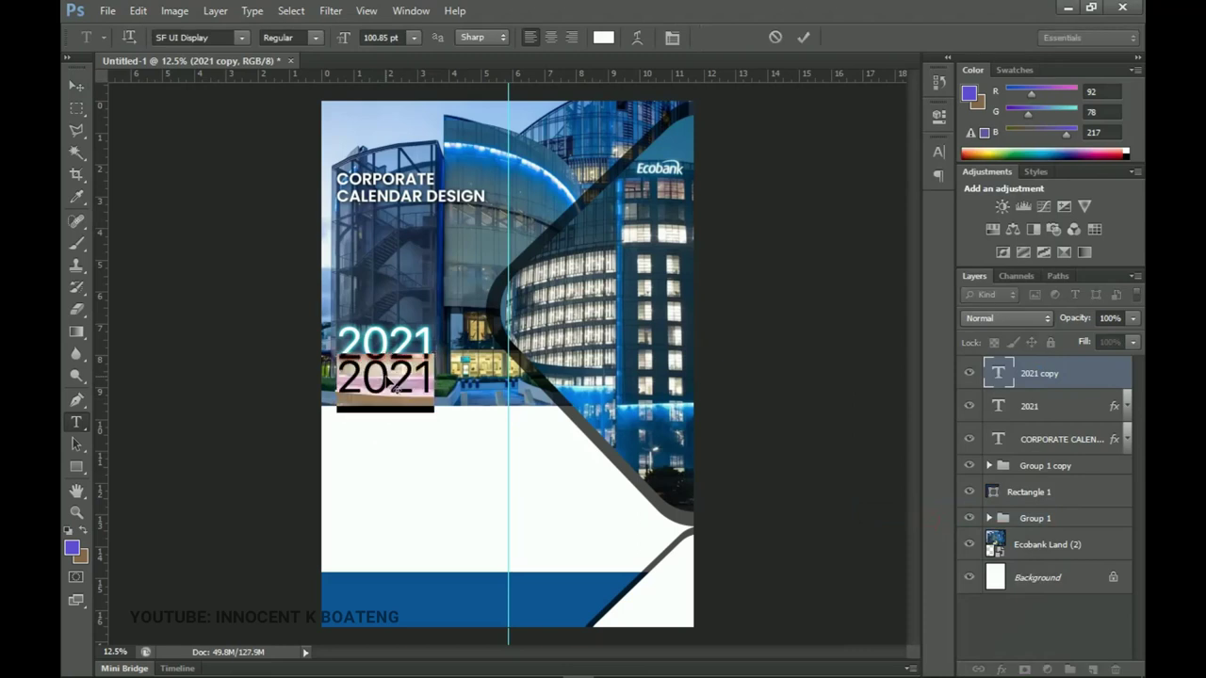
pyautogui.write('CALEN')
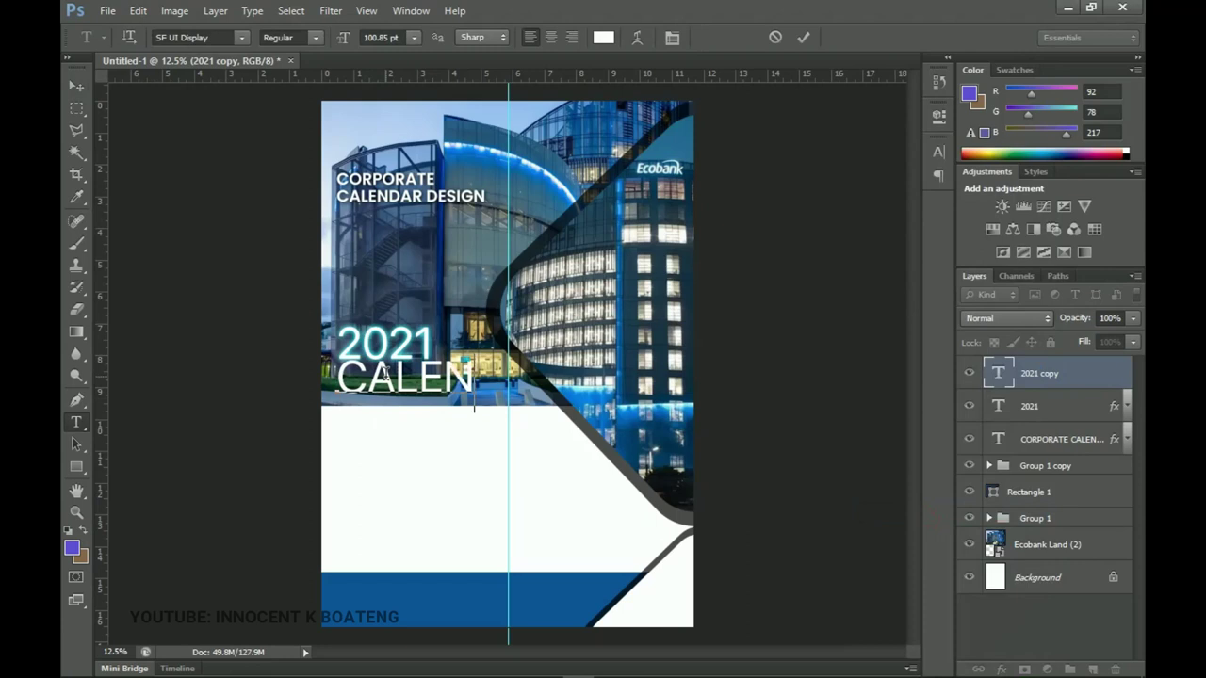
pyautogui.write('DAR')
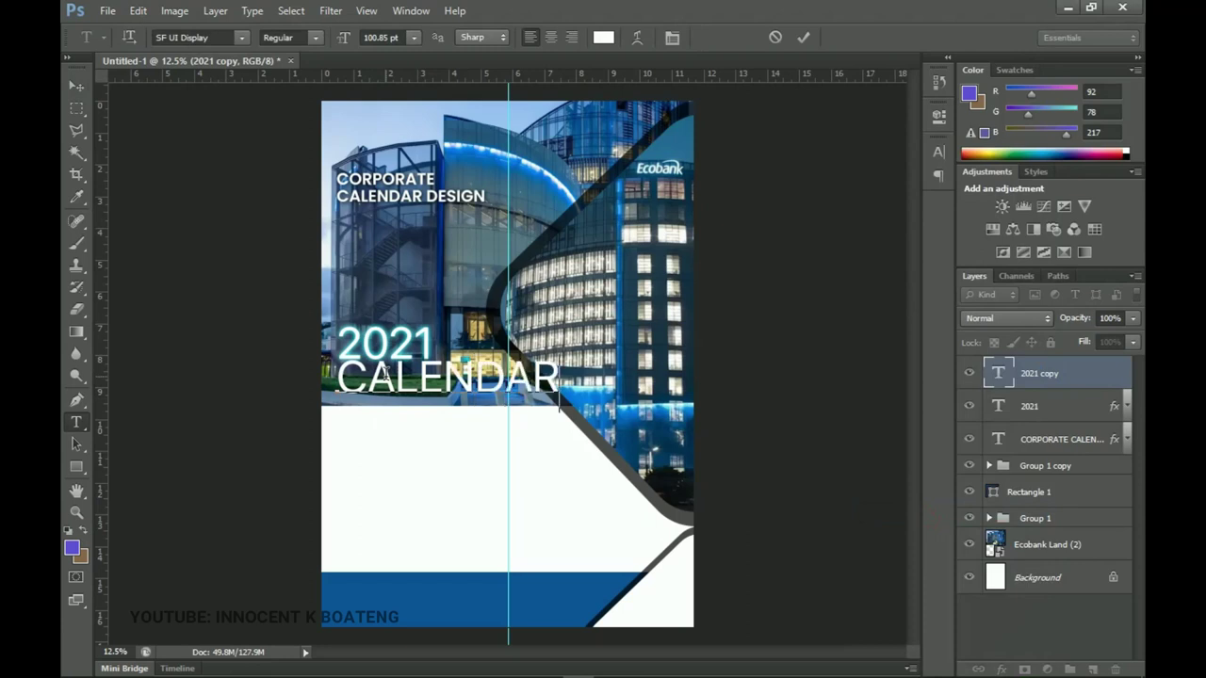
pyautogui.click(66, 89)
# - Scale the CALENDAR text down to match the width of the 2021 title directly above it
pyautogui.hotkey('ctrl', 't')
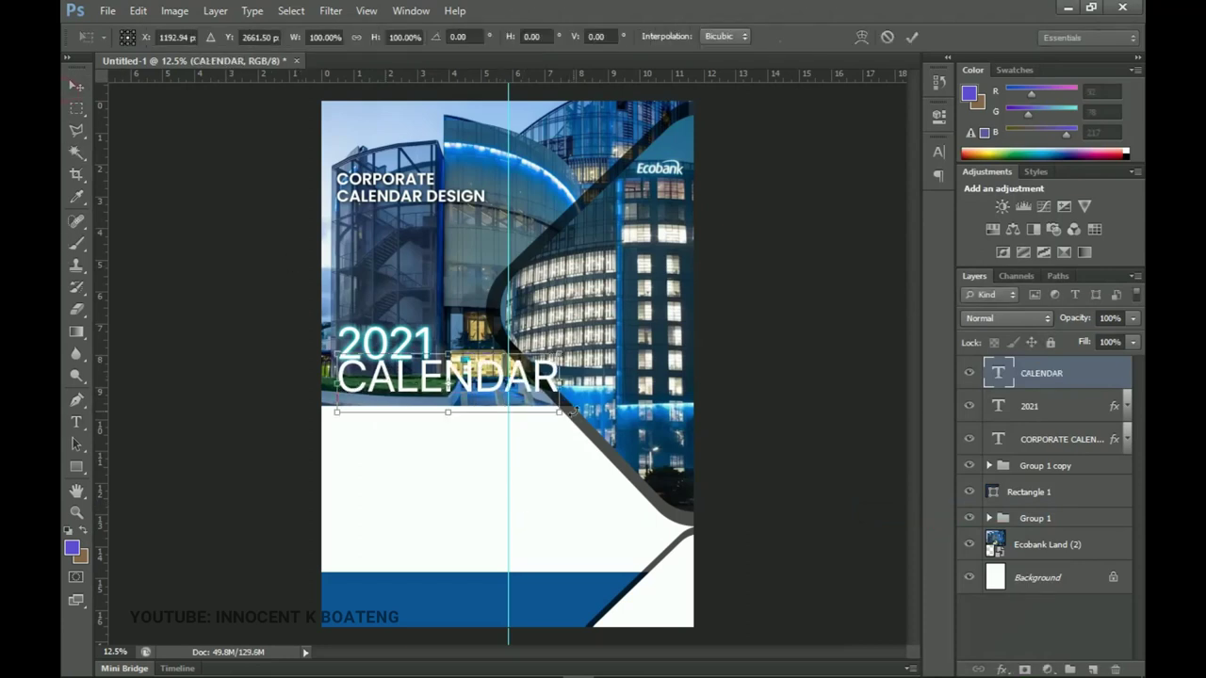
pyautogui.moveTo(562, 413); pyautogui.dragTo(419, 373)
pyautogui.press('Return')
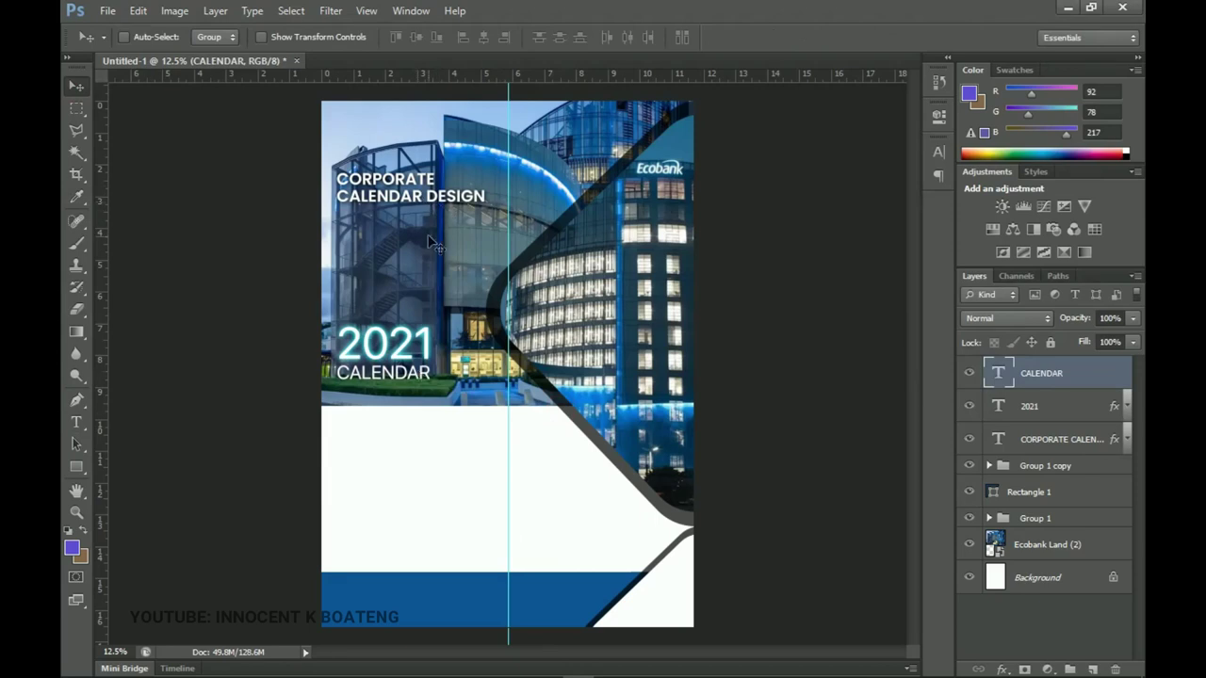
# - Open 2021-calendar.jpg from the 2021 calendar folder as its own document and convert its Background into a regular layer
pyautogui.moveTo(215, 670)
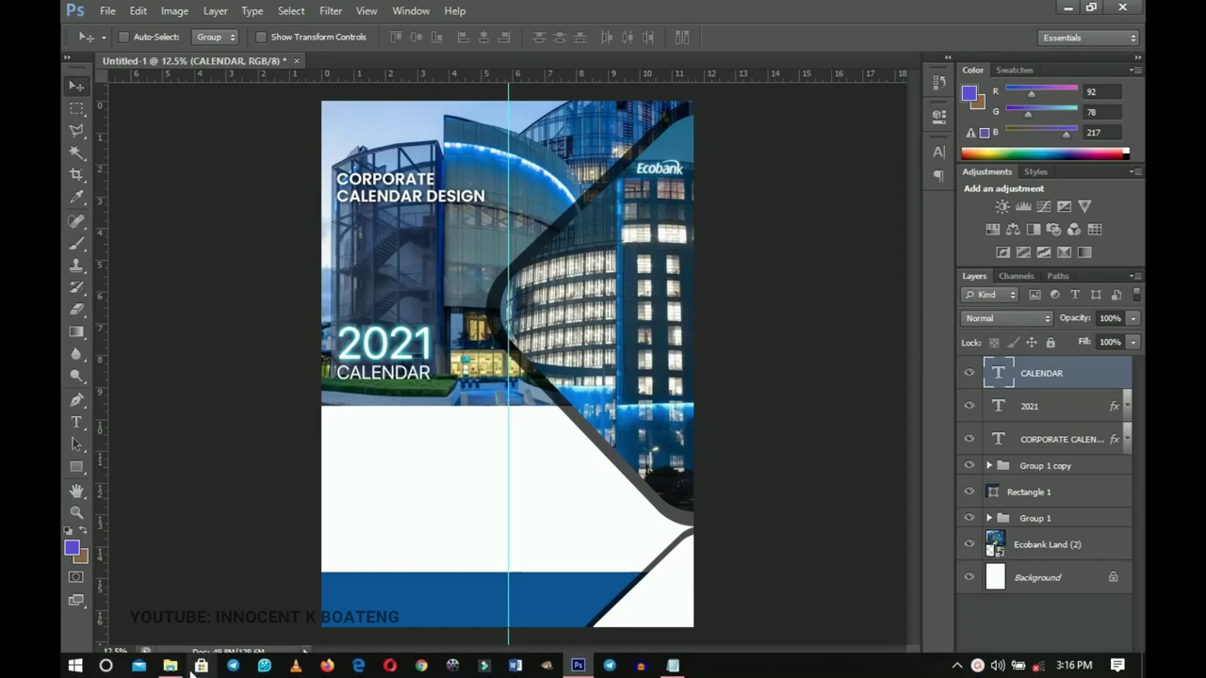
pyautogui.click(171, 666)
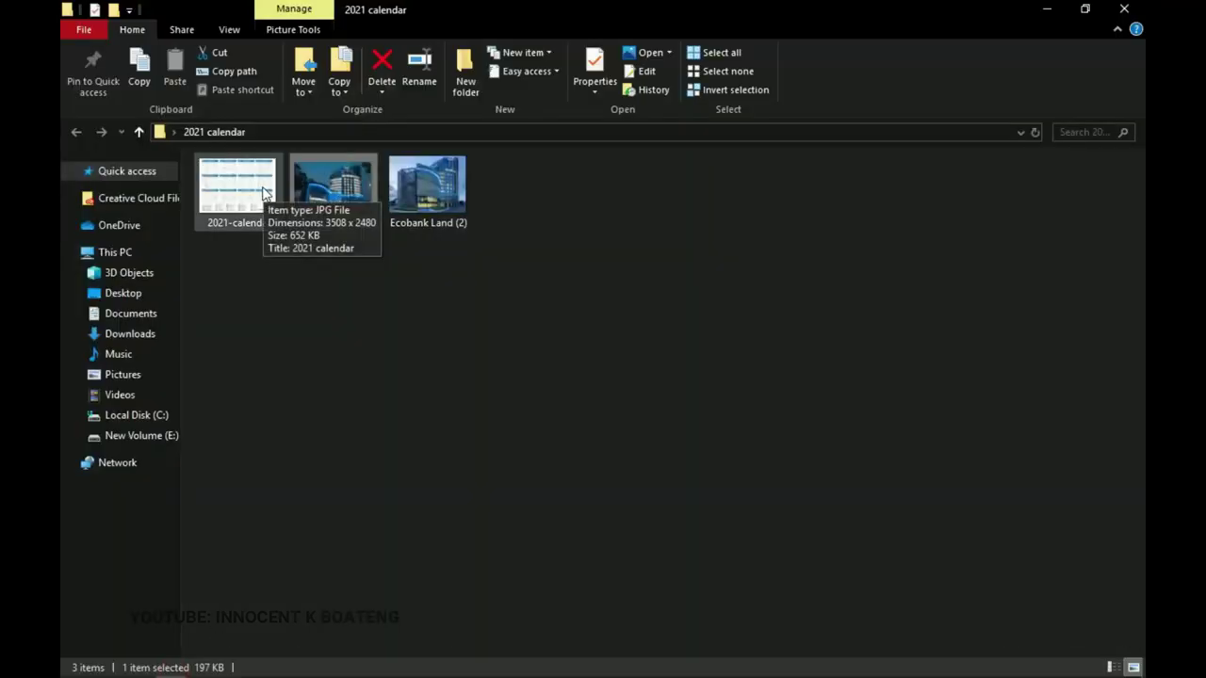
pyautogui.moveTo(224, 200); pyautogui.dragTo(619, 198)
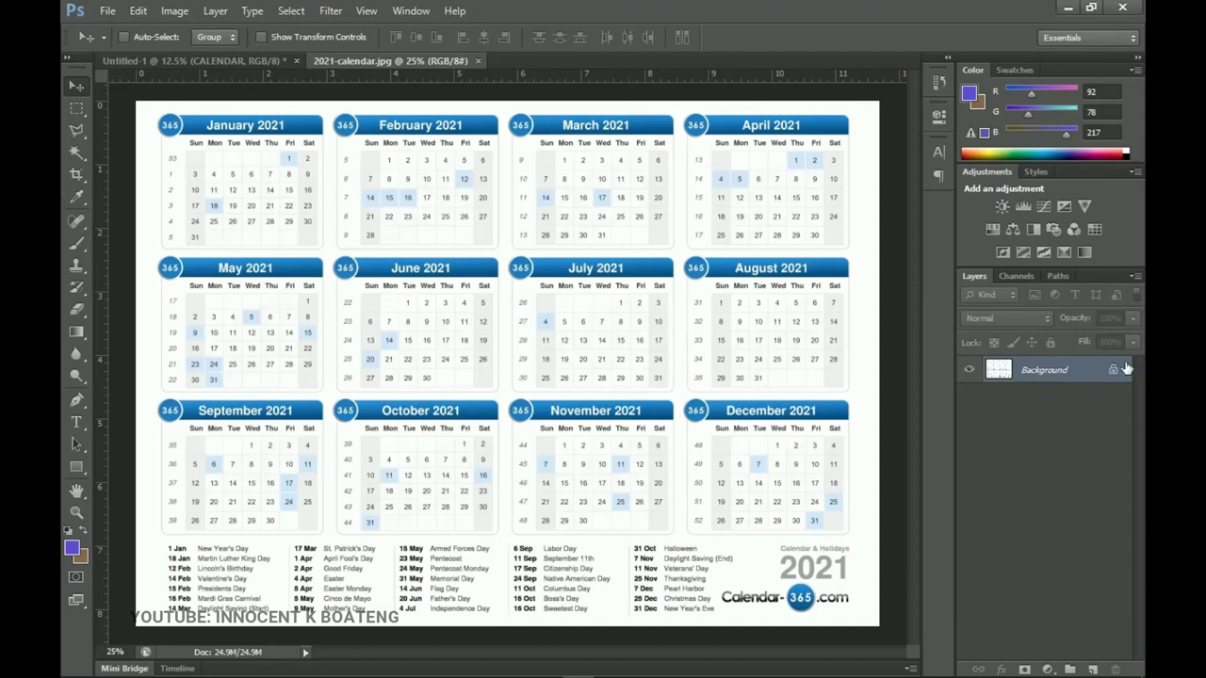
pyautogui.doubleClick(1045, 370)
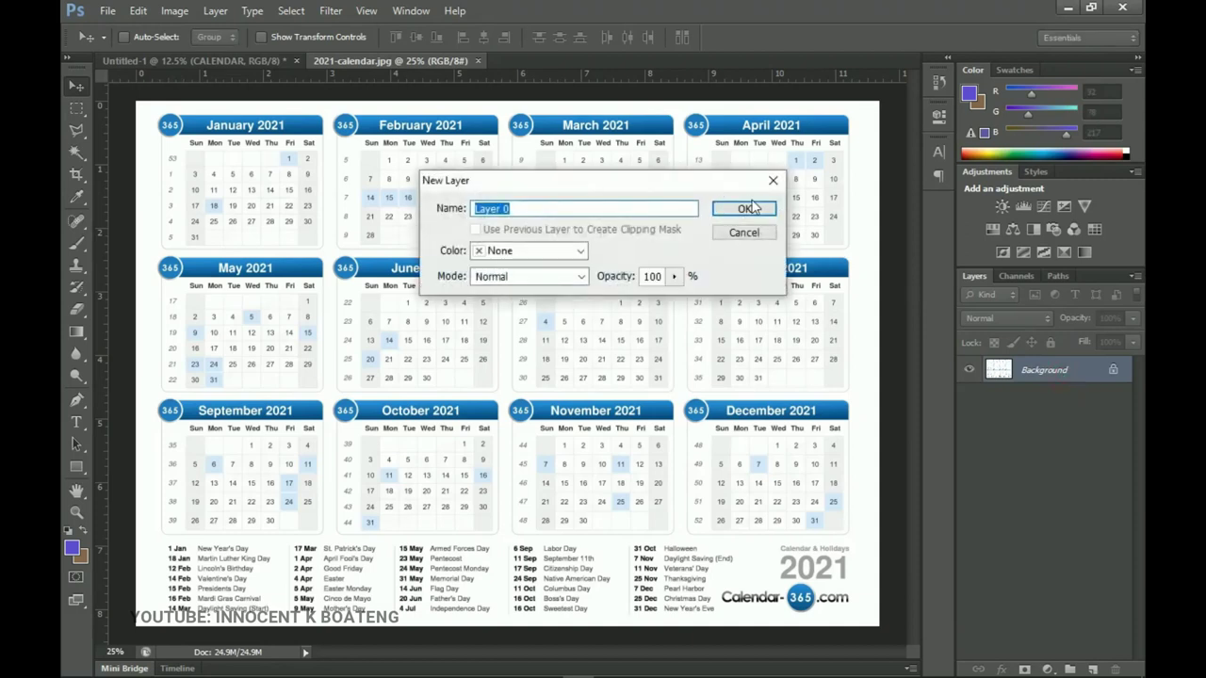
pyautogui.click(751, 209)
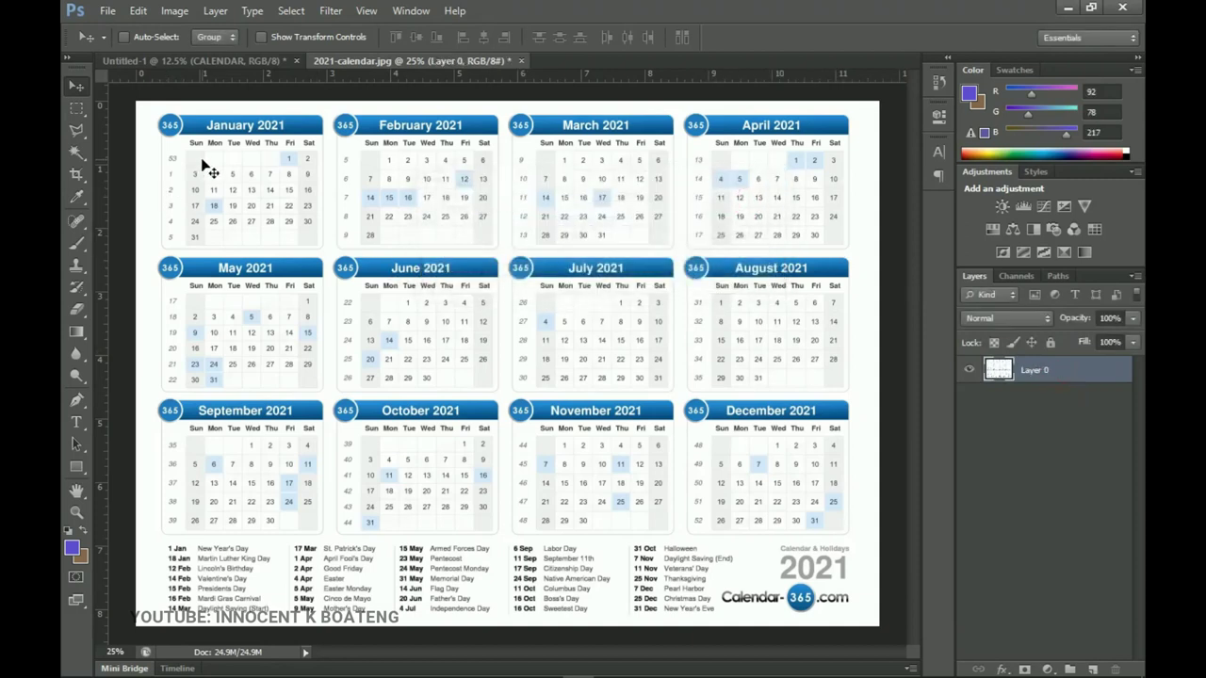
# - Examine the white space between the building photos and the blue band, and compare it with the month grids in 2021-calendar.jpg
pyautogui.click(201, 64)
pyautogui.press('z')
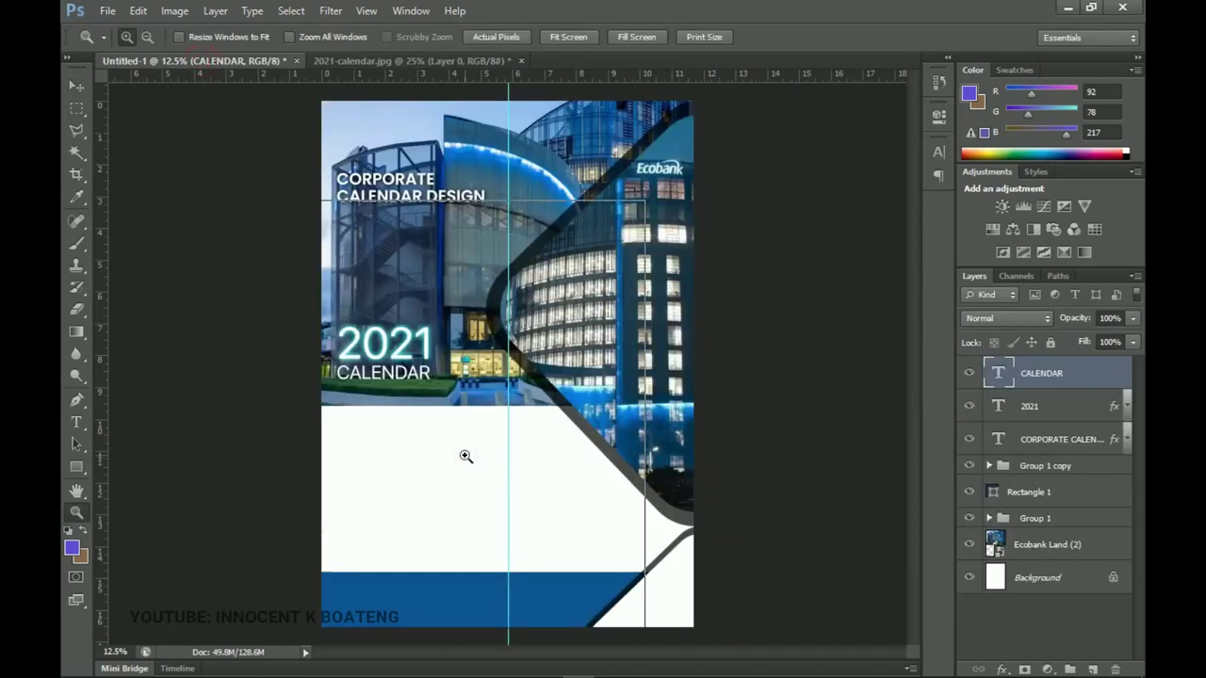
pyautogui.click(466, 456)
pyautogui.press('v')
pyautogui.moveTo(466, 480); pyautogui.dragTo(509, 377)
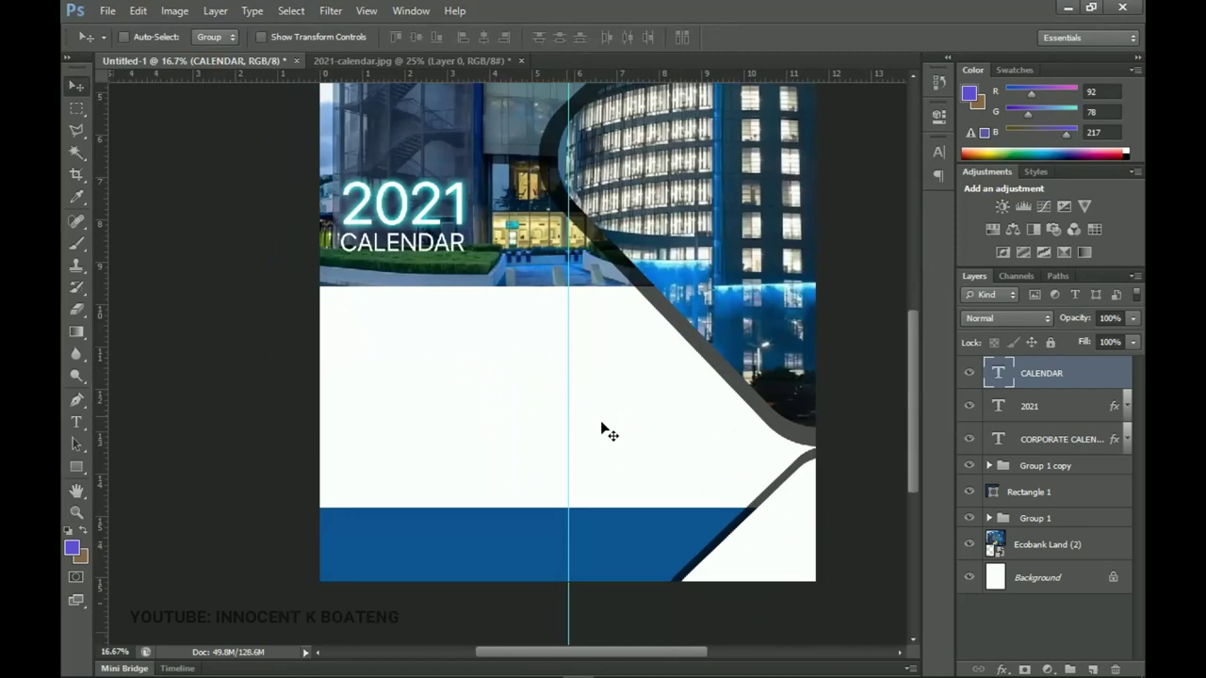
pyautogui.scroll(2, 644, 387)
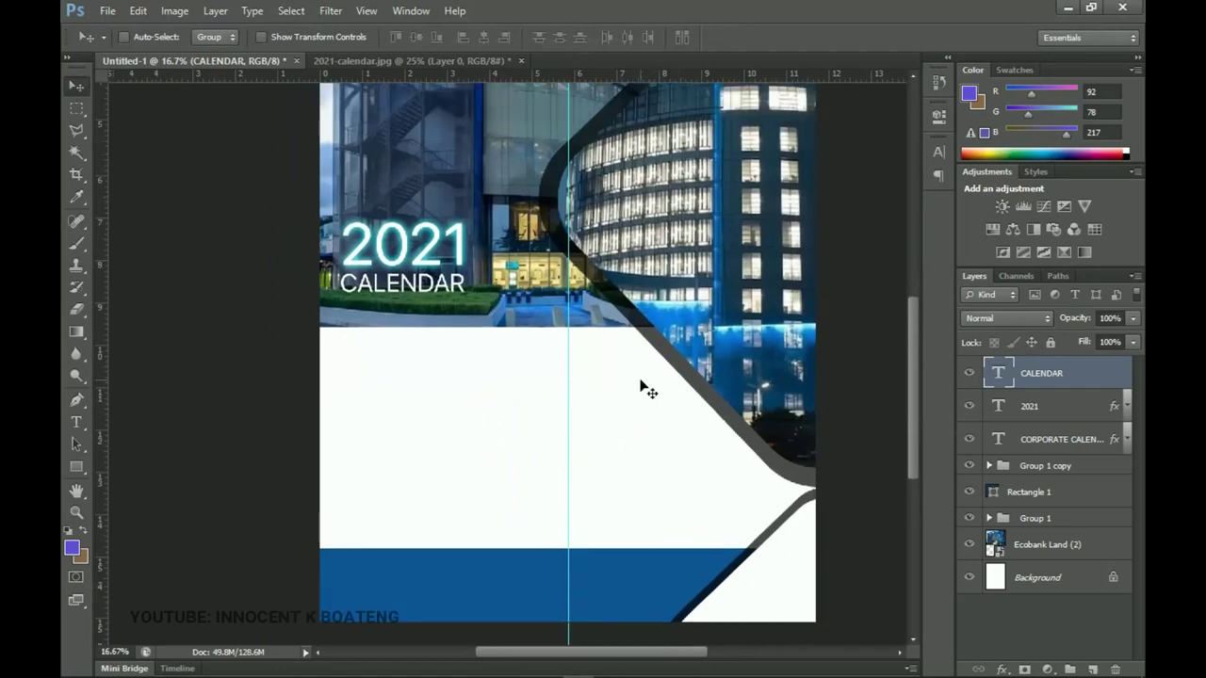
pyautogui.scroll(2, 648, 387)
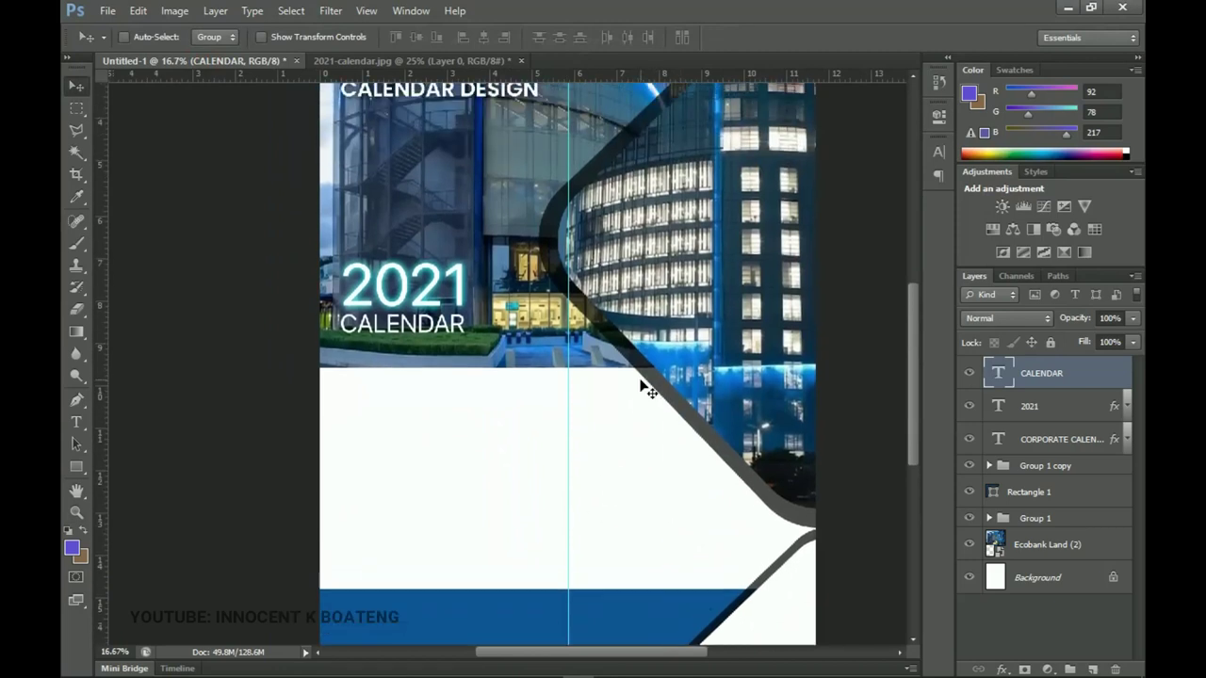
pyautogui.scroll(-3, 644, 387)
pyautogui.scroll(2, 646, 390)
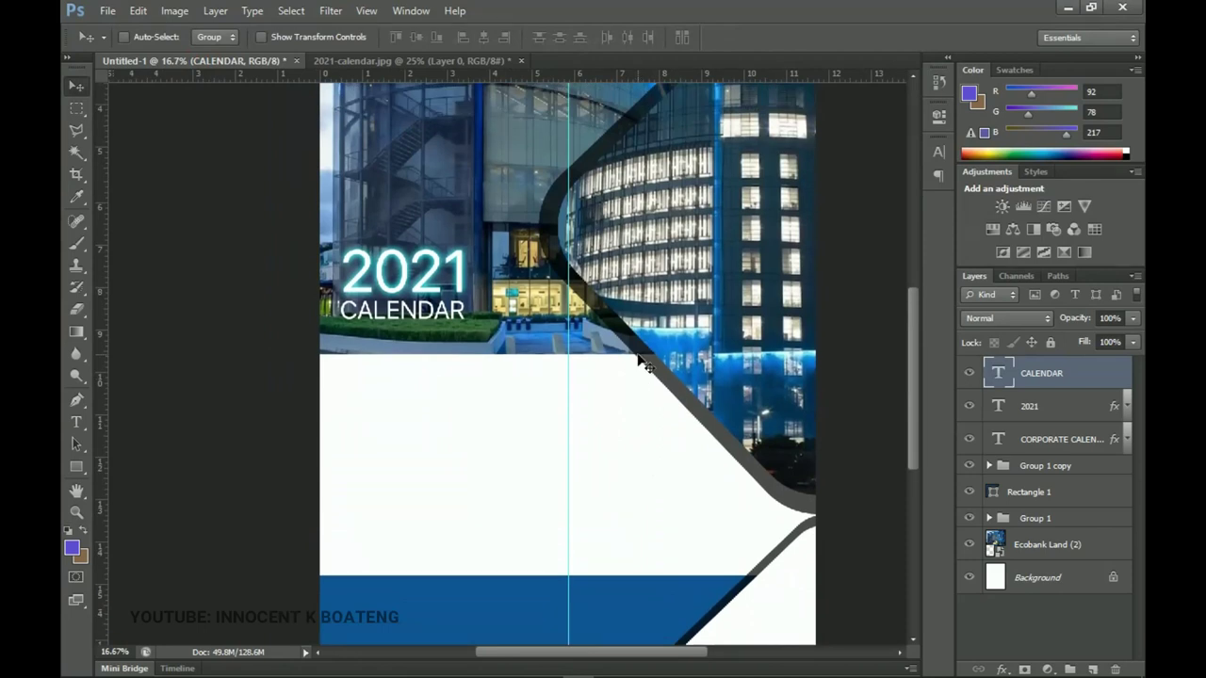
pyautogui.click(423, 61)
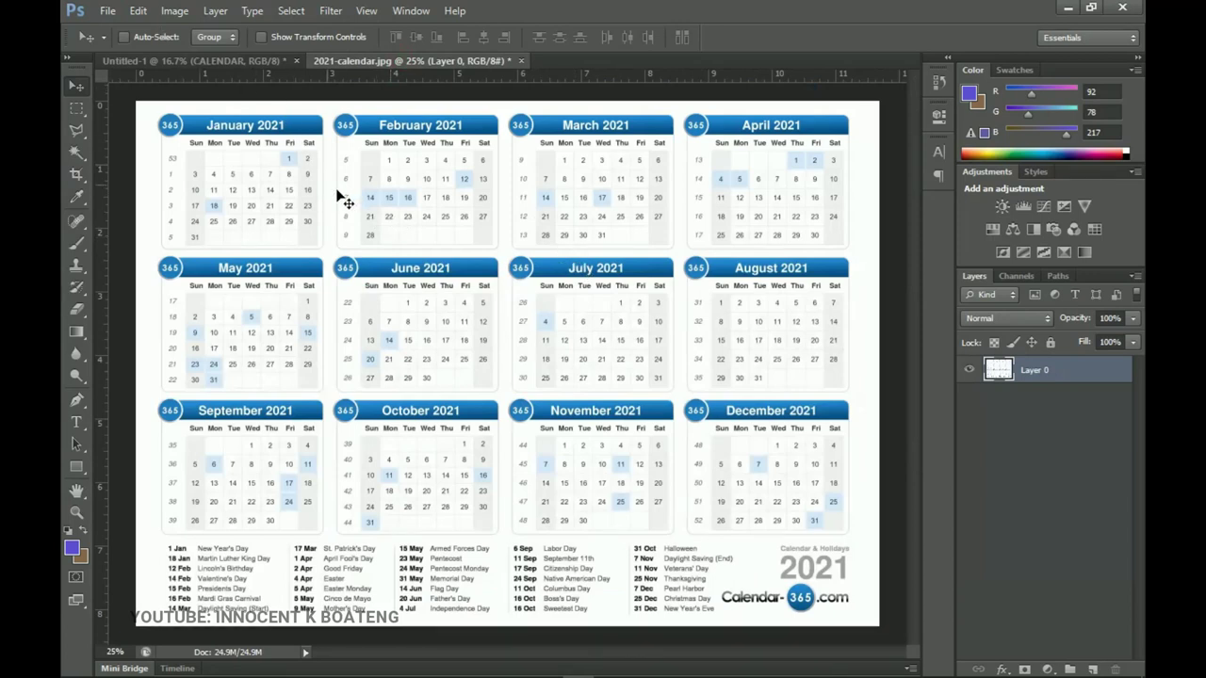
pyautogui.click(242, 62)
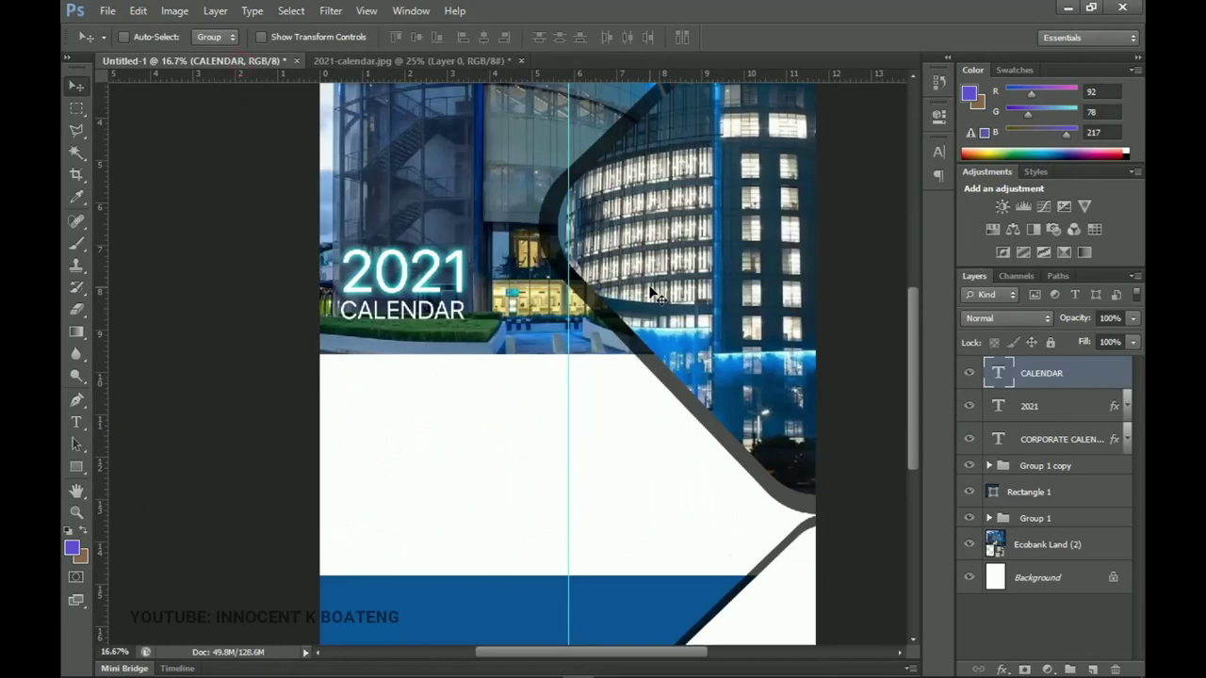
# - Copy the January and February 2021 grids in 2021-calendar.jpg onto a separate layer
pyautogui.click(443, 62)
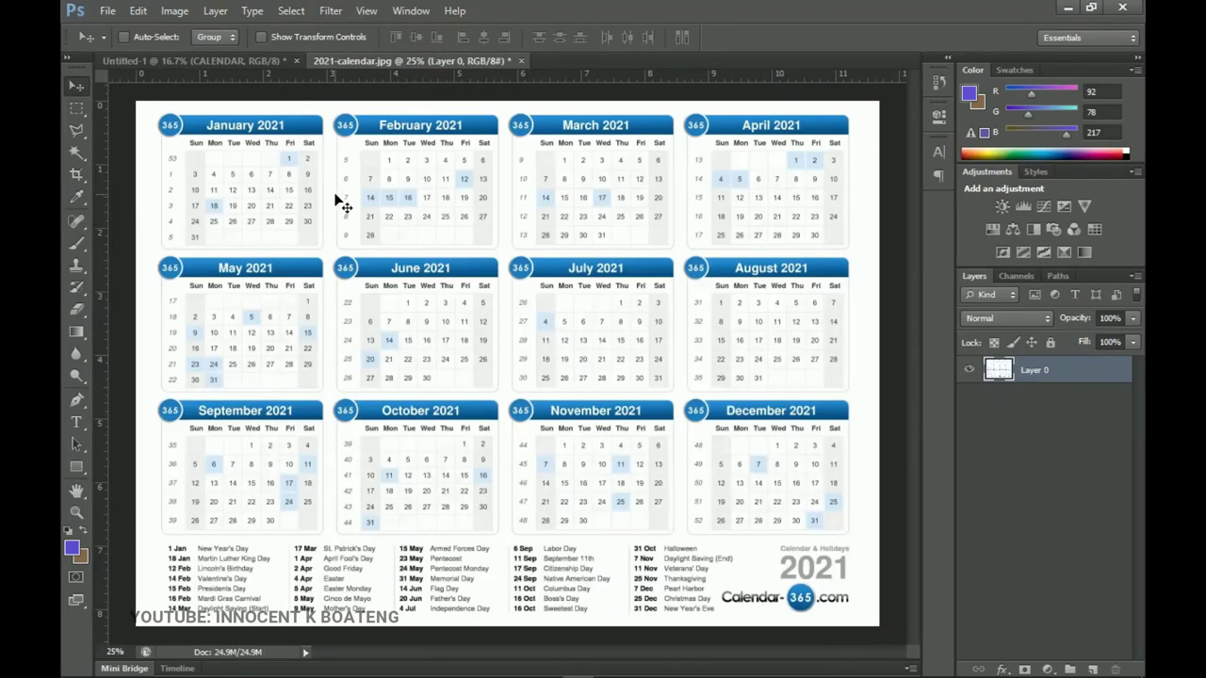
pyautogui.press('z')
pyautogui.click(250, 158)
pyautogui.hotkey('ctrl', '+')
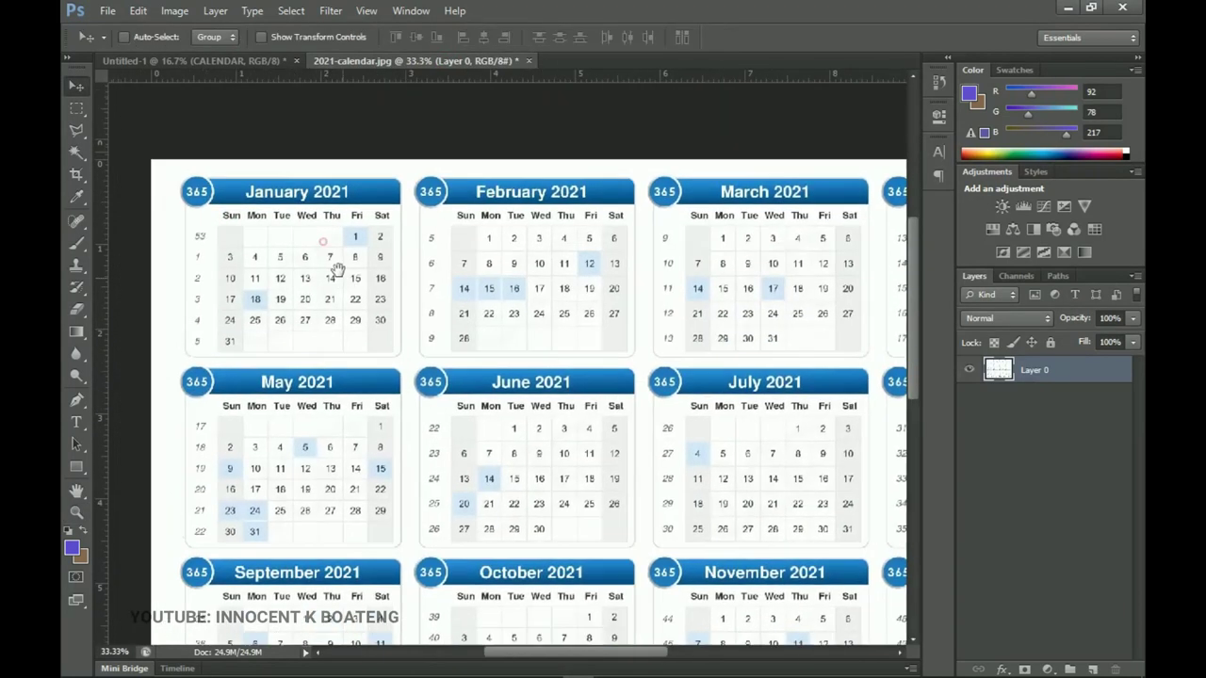
pyautogui.hotkey('ctrl', '+')
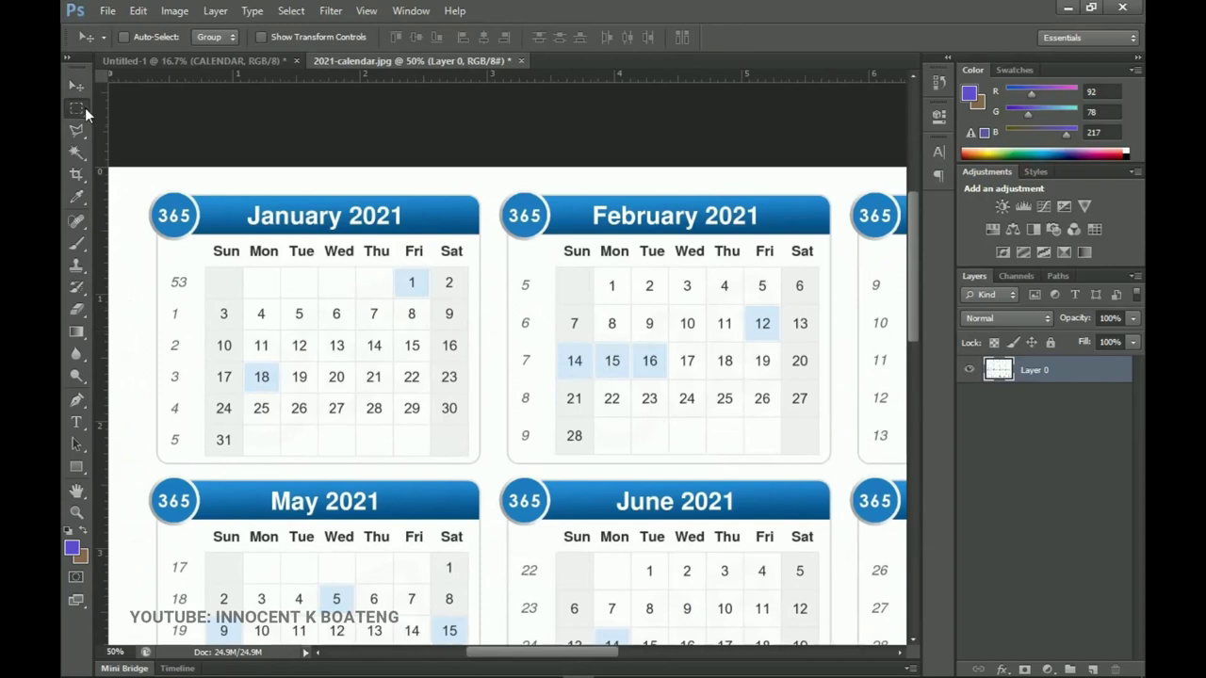
pyautogui.click(80, 108)
pyautogui.click(144, 109)
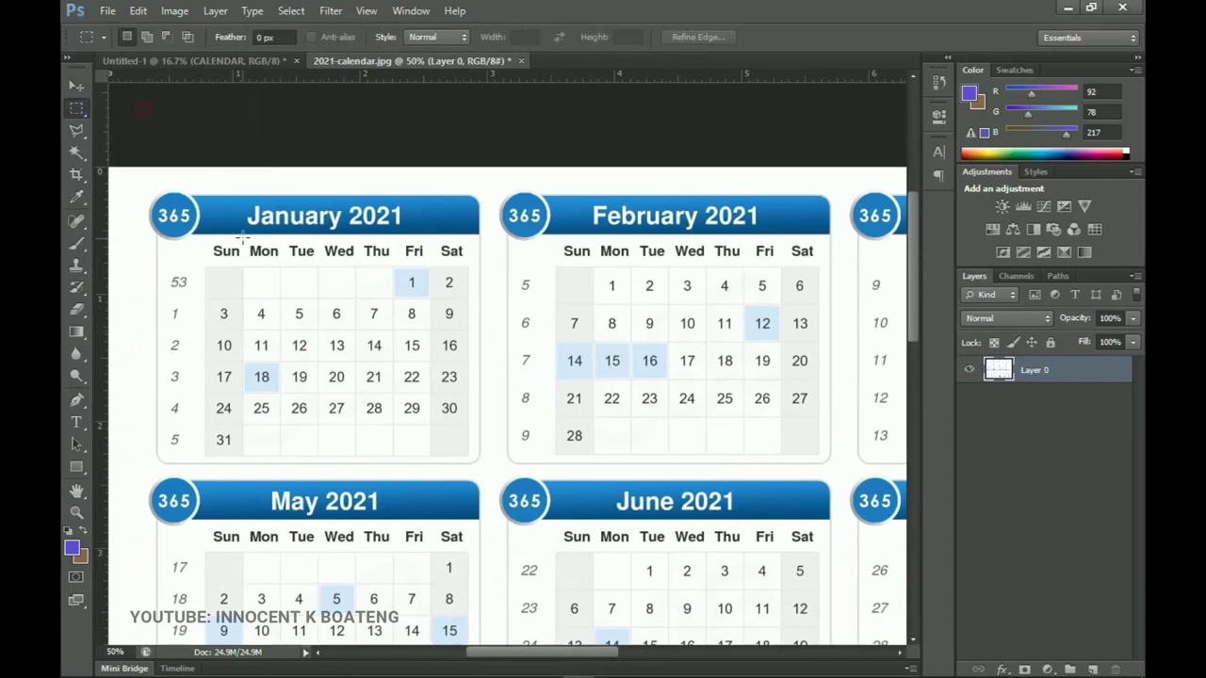
pyautogui.moveTo(137, 181); pyautogui.dragTo(834, 464)
pyautogui.click(836, 468)
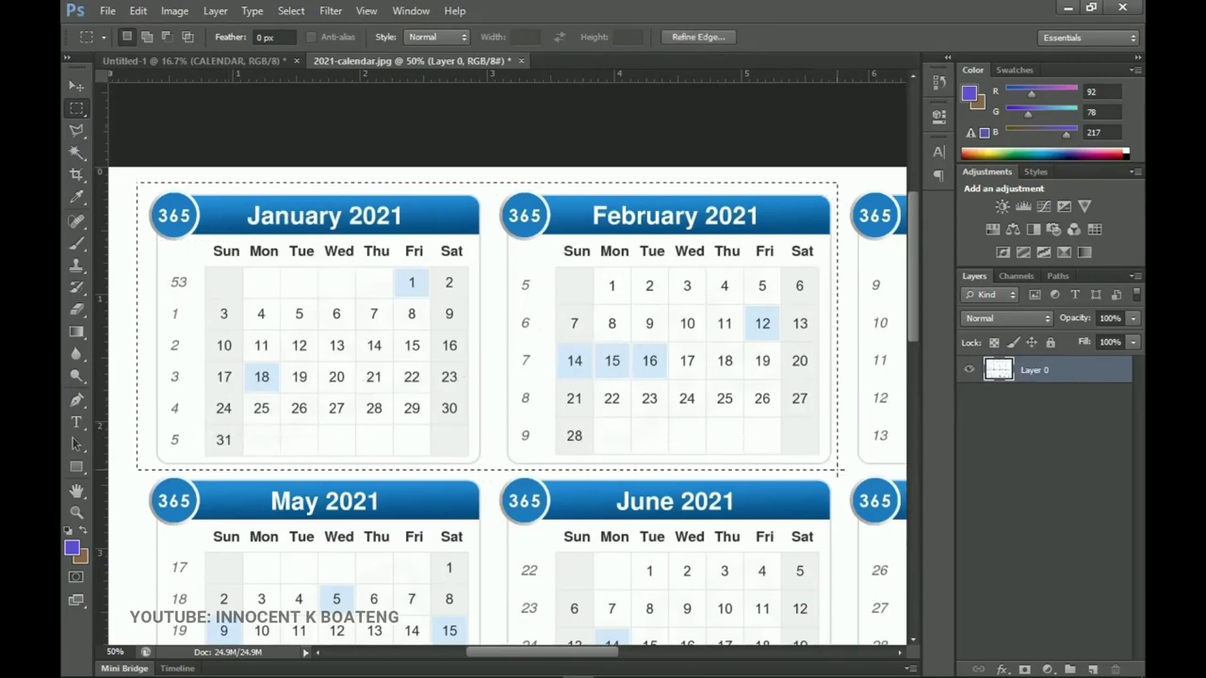
pyautogui.hotkey('ctrl', 'j')
pyautogui.press('v')
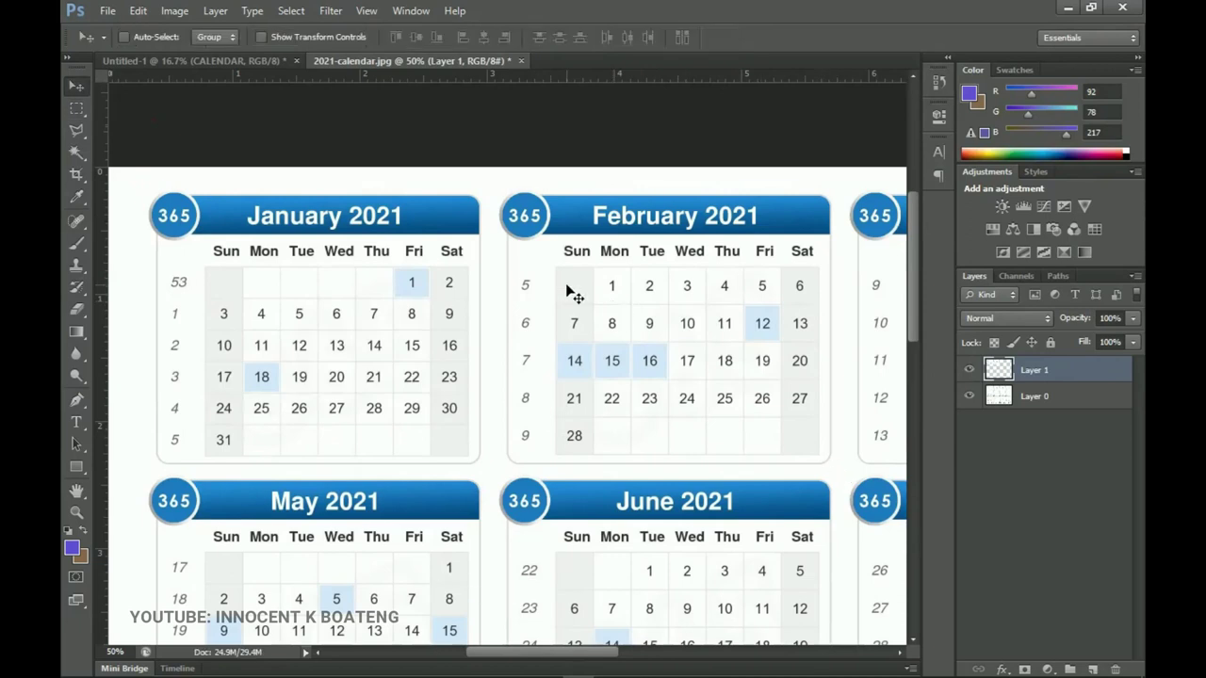
# - Bring the January and February grids into the calendar design's white area and scale them up to about 153%
pyautogui.moveTo(568, 289); pyautogui.dragTo(700, 566)
pyautogui.hotkey('ctrl', 't')
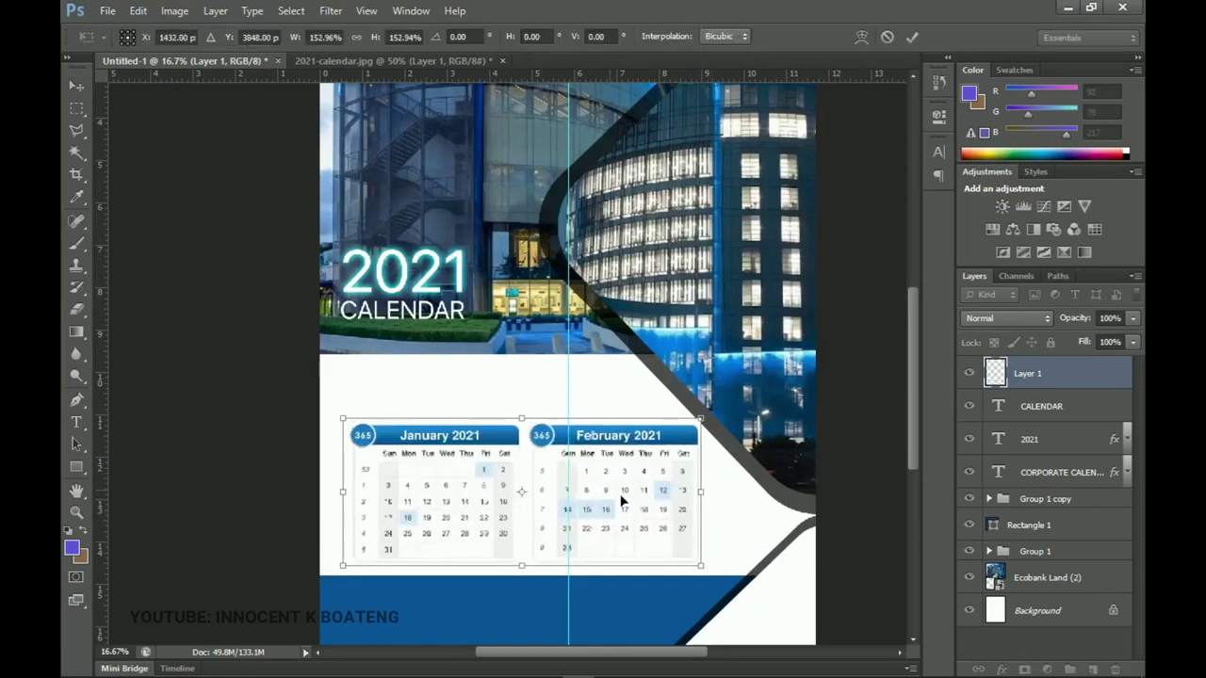
pyautogui.press('Return')
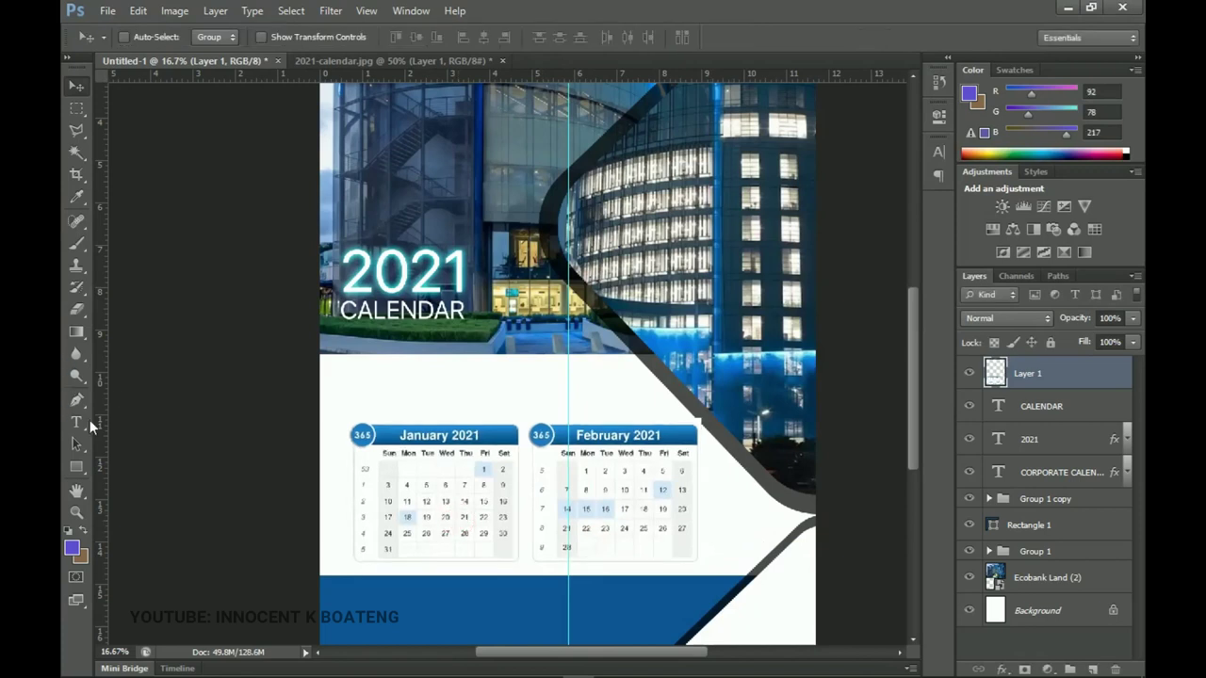
# - Place a vertical guide at the page's left margin and move the two month grids up and closer to it
pyautogui.moveTo(106, 415); pyautogui.dragTo(335, 395)
pyautogui.rightClick(420, 495)
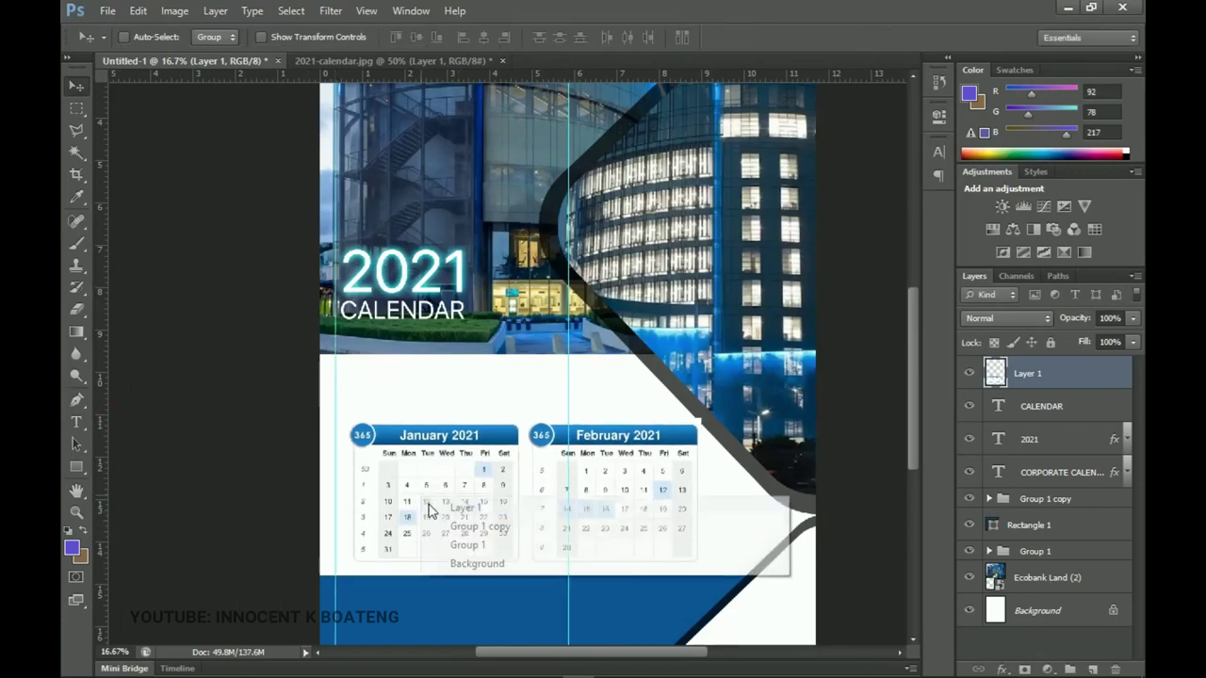
pyautogui.click(463, 510)
pyautogui.moveTo(438, 497); pyautogui.dragTo(424, 468)
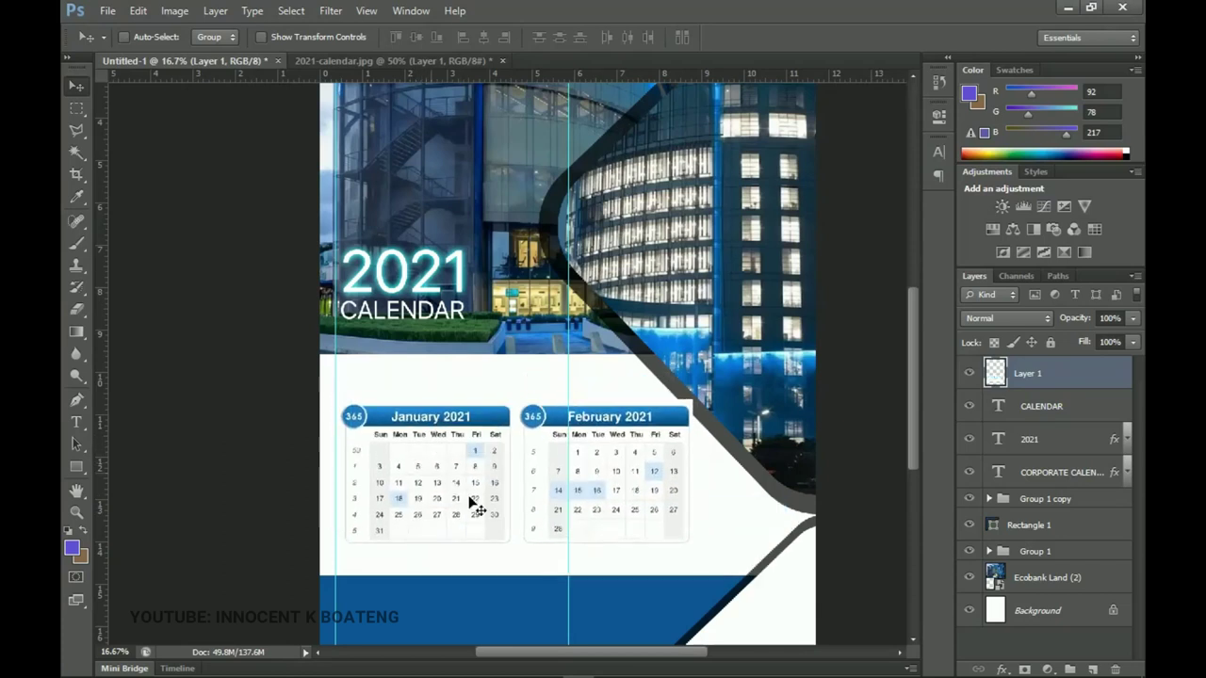
# - Reorder the month grids layer so it sits directly above Ecobank Land (2) and beneath Group 1
pyautogui.press('z')
pyautogui.moveTo(631, 431); pyautogui.dragTo(625, 421)
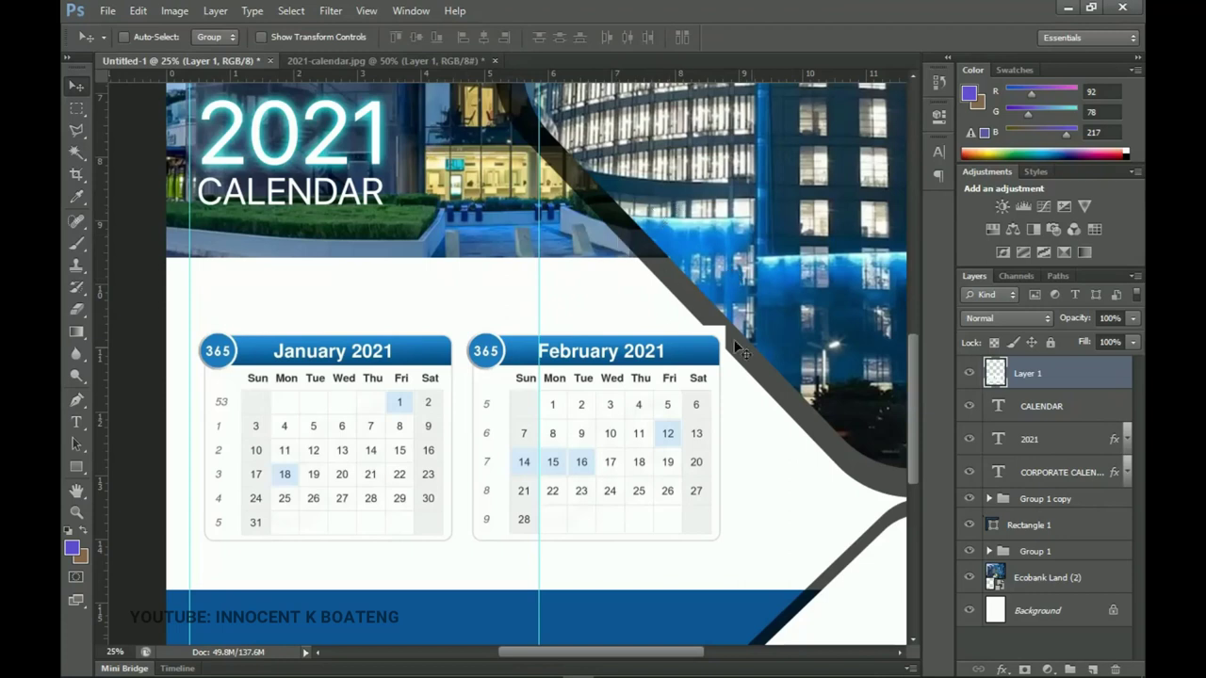
pyautogui.click(970, 499)
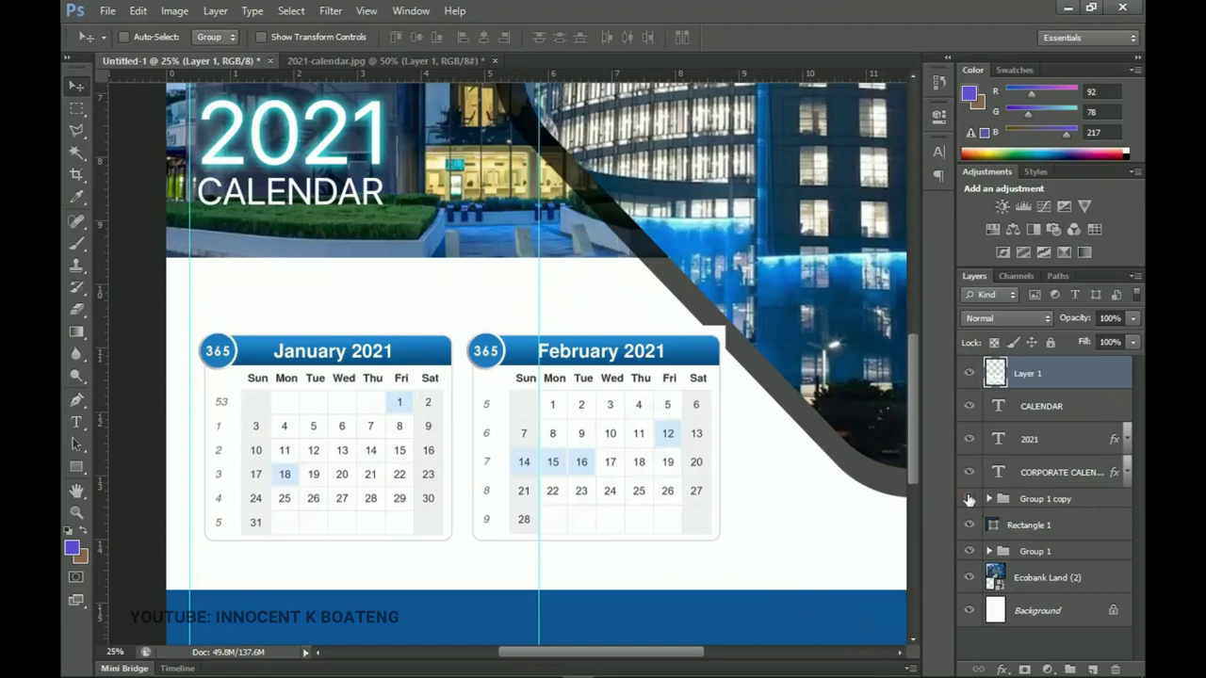
pyautogui.click(969, 552)
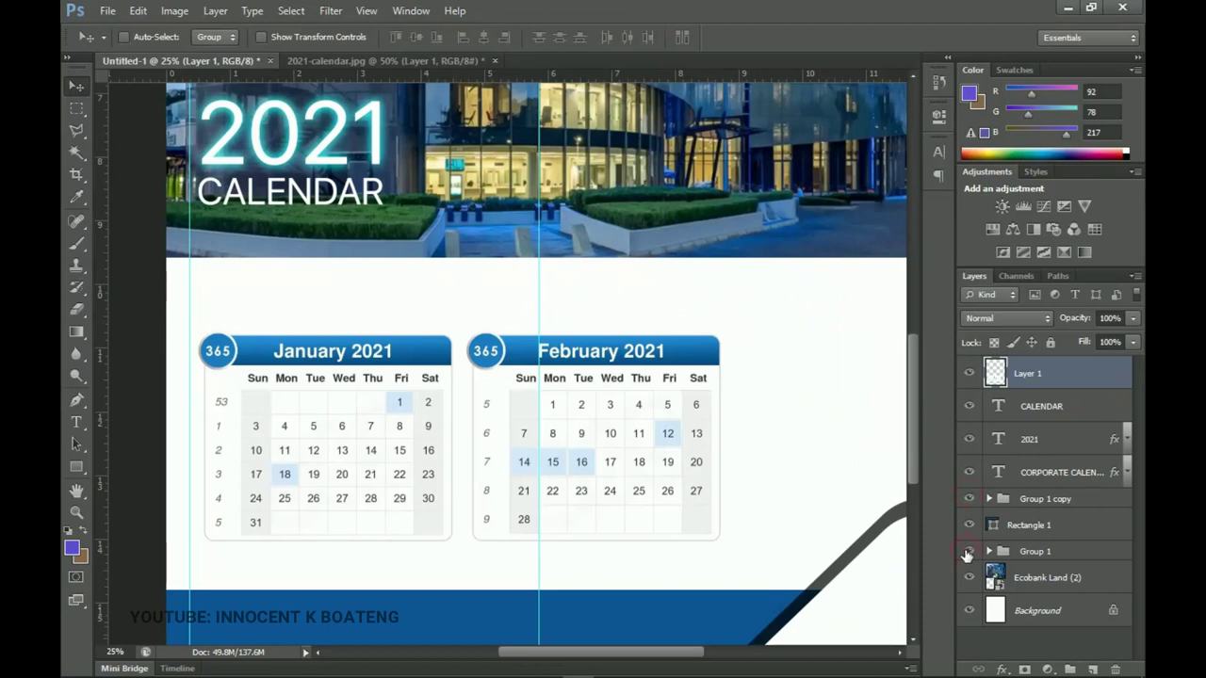
pyautogui.click(966, 555)
pyautogui.moveTo(1042, 376); pyautogui.dragTo(1036, 584)
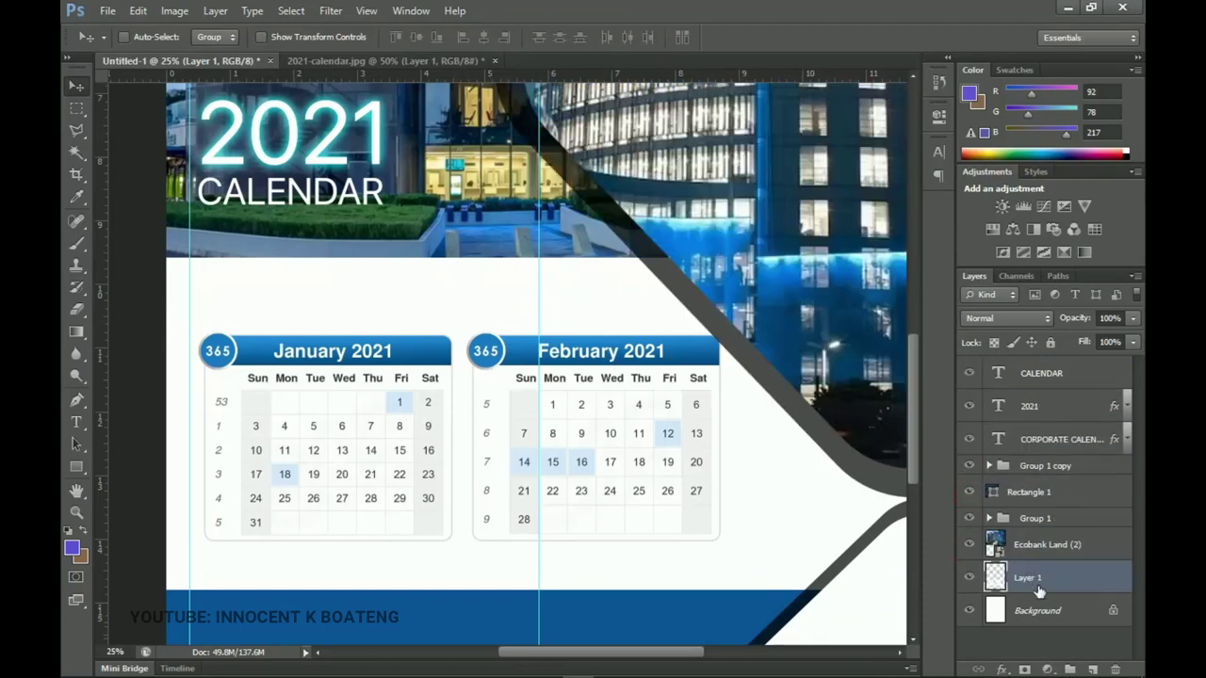
pyautogui.hotkey('ctrl', ']')
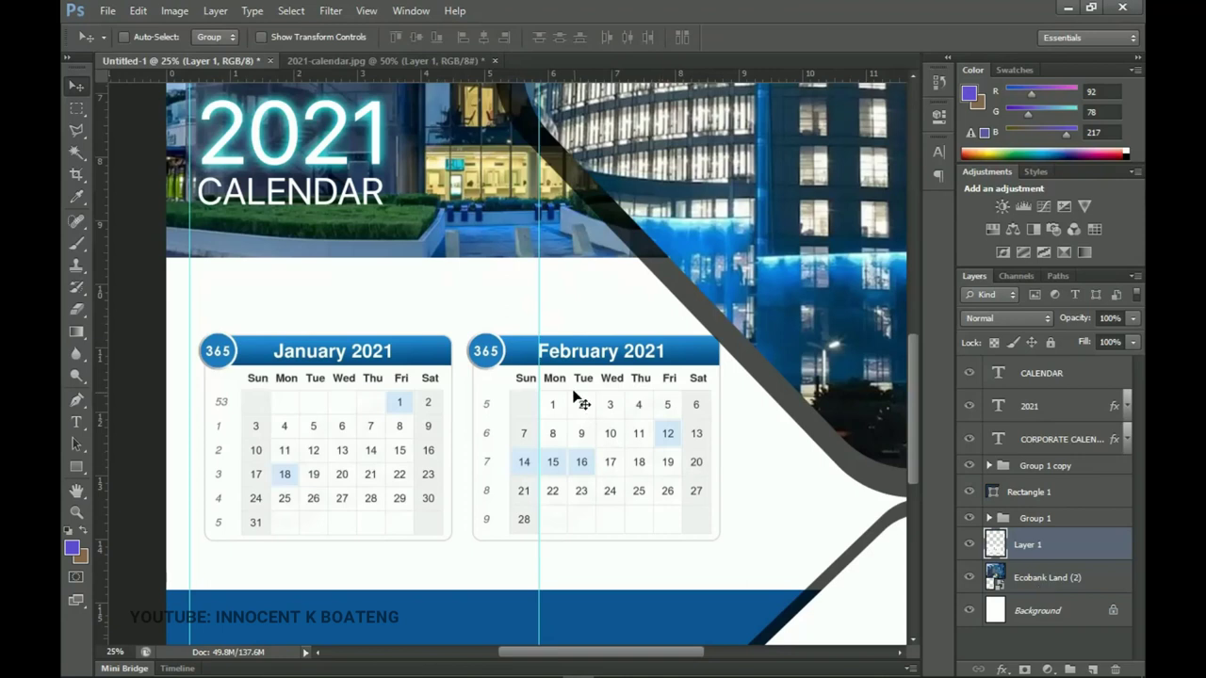
# - Nudge the month grids sideways until the January badge lines up with the left margin guide
pyautogui.hotkey('shift', 'Left')
pyautogui.hotkey('shift', 'Left')
pyautogui.hotkey('shift', 'Left')
pyautogui.hotkey('shift', 'Left')
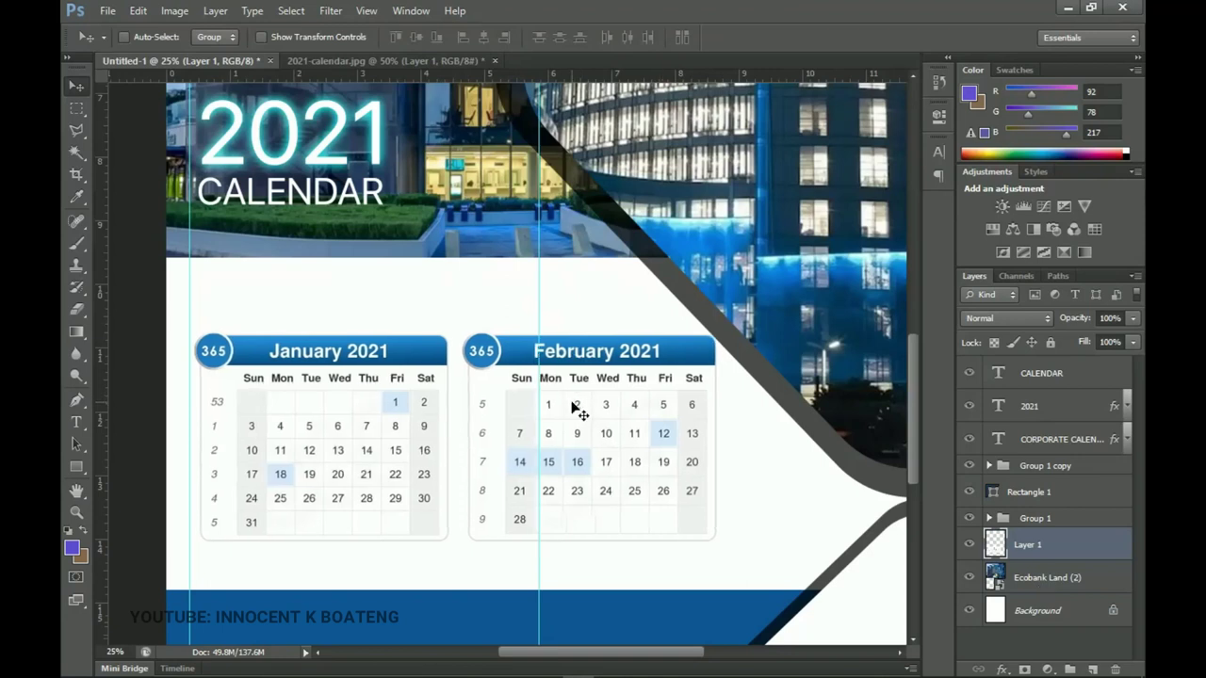
pyautogui.hotkey('shift', 'Left')
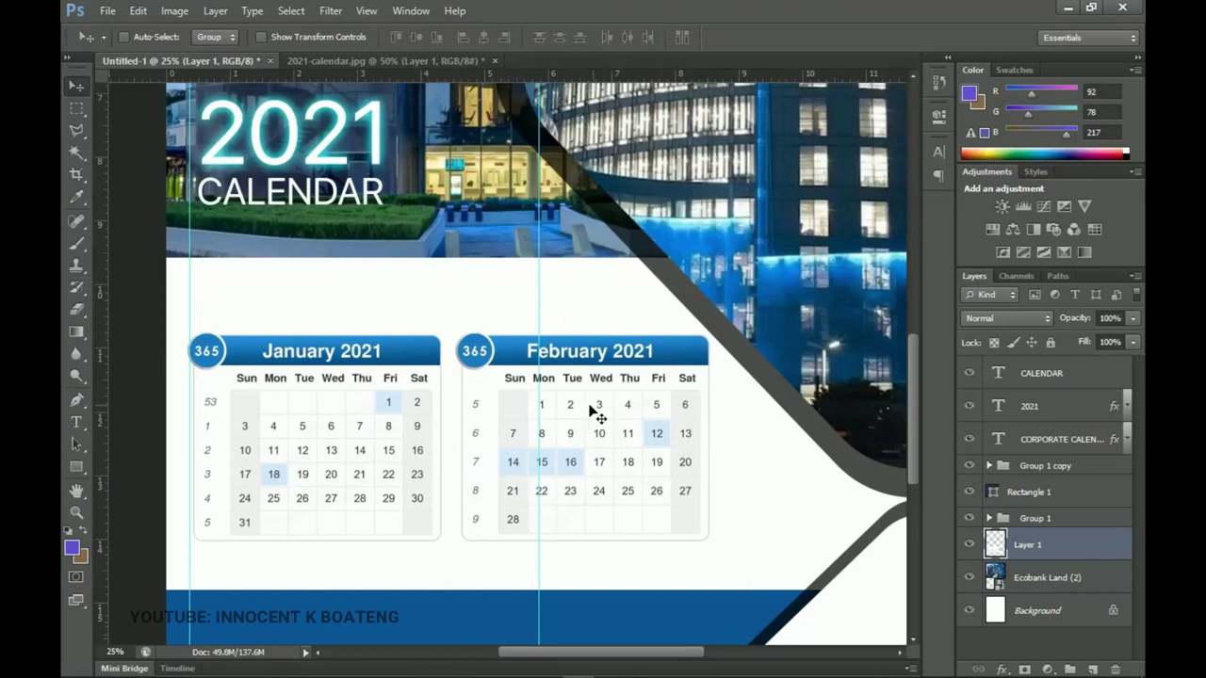
# - Align the CORPORATE CALENDAR DESIGN, 2021 and CALENDAR texts with the left margin guide
pyautogui.scroll(-1, 609, 405)
pyautogui.scroll(1, 610, 405)
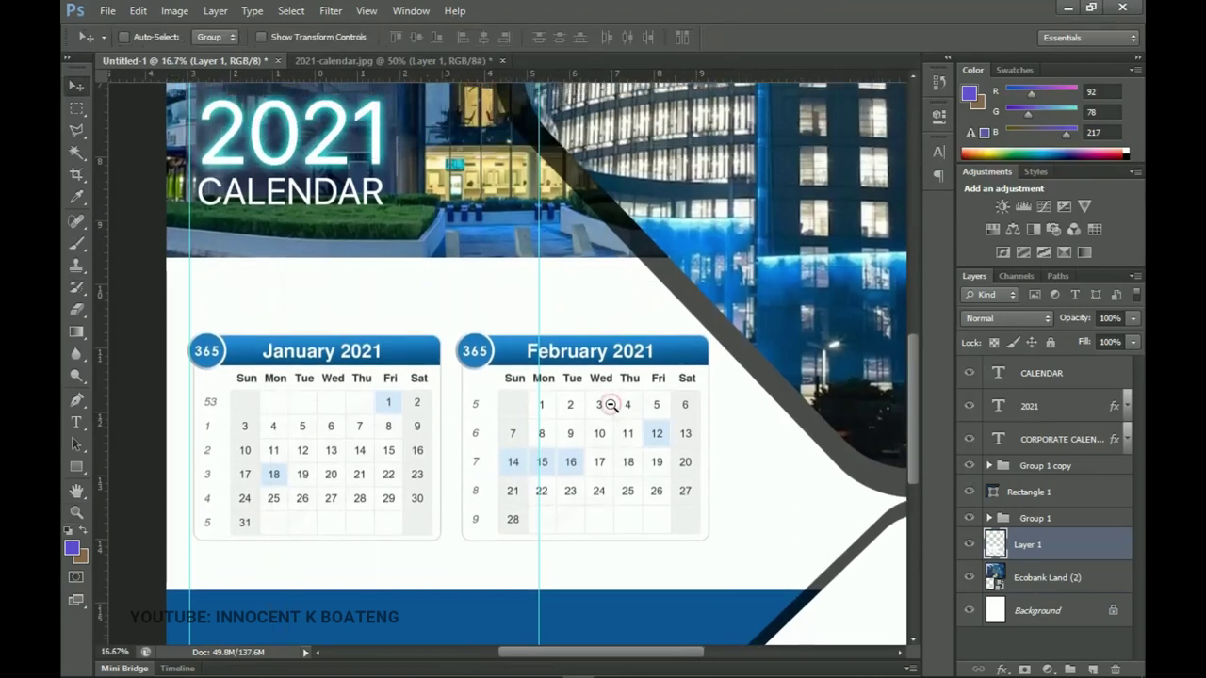
pyautogui.scroll(-1, 610, 407)
pyautogui.press('z')
pyautogui.rightClick(603, 356)
pyautogui.click(624, 370)
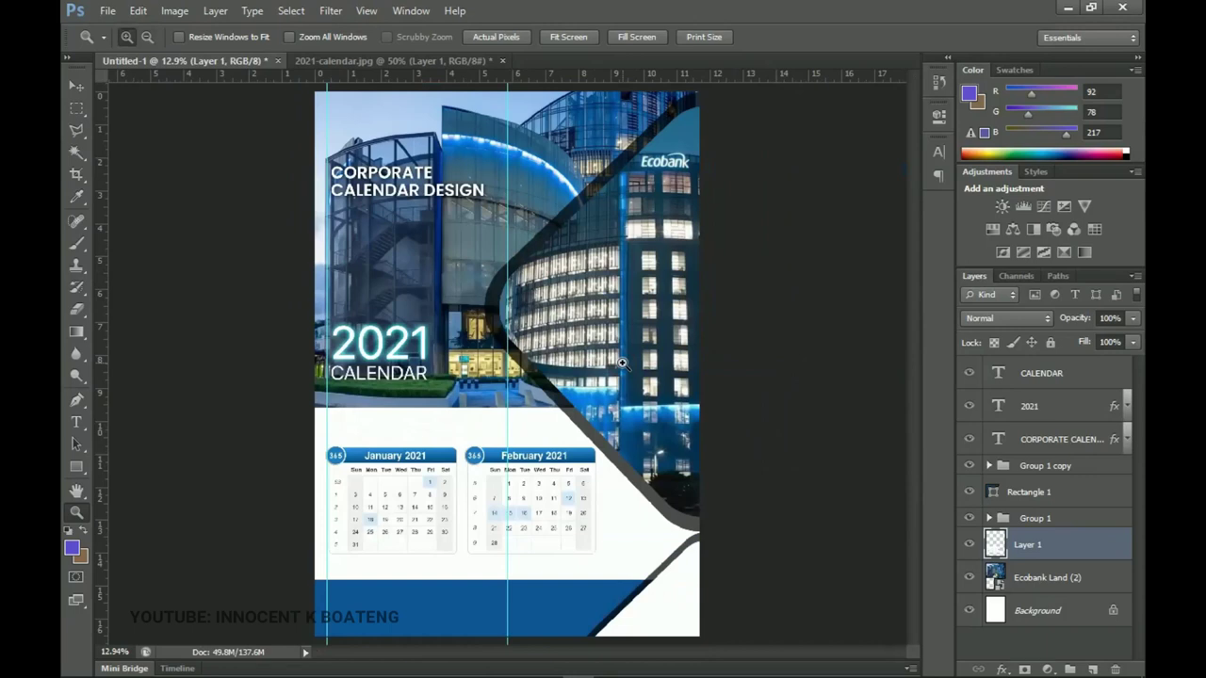
pyautogui.press('v')
pyautogui.click(1041, 441)
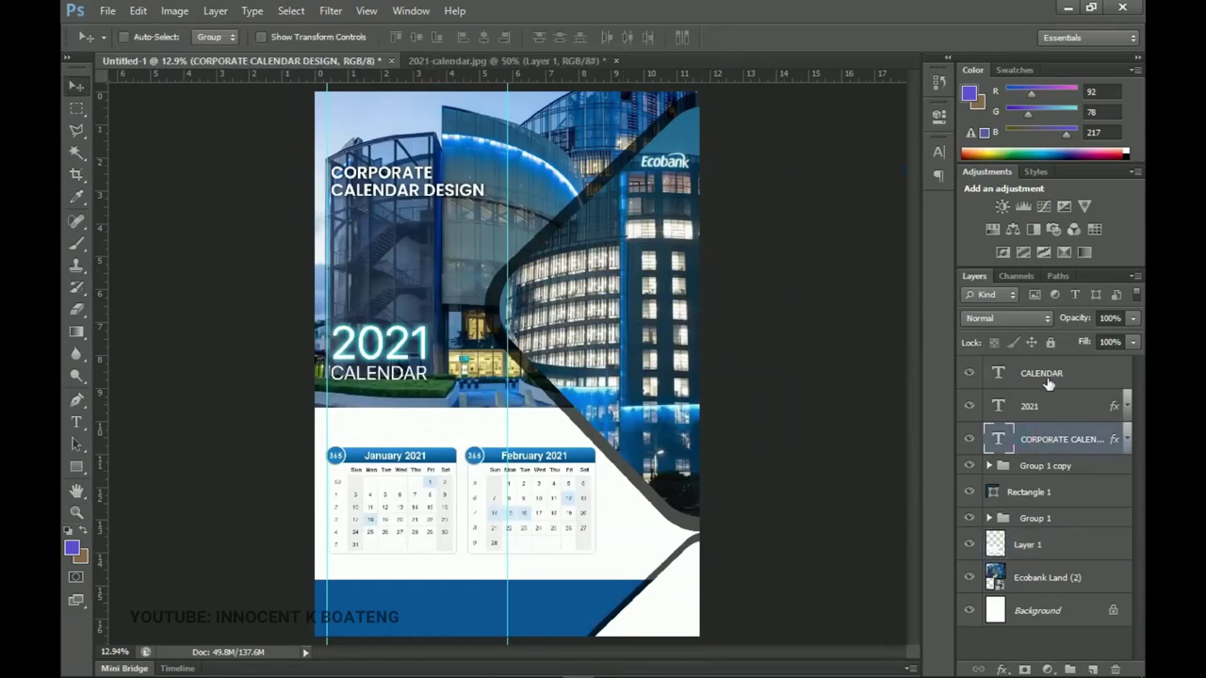
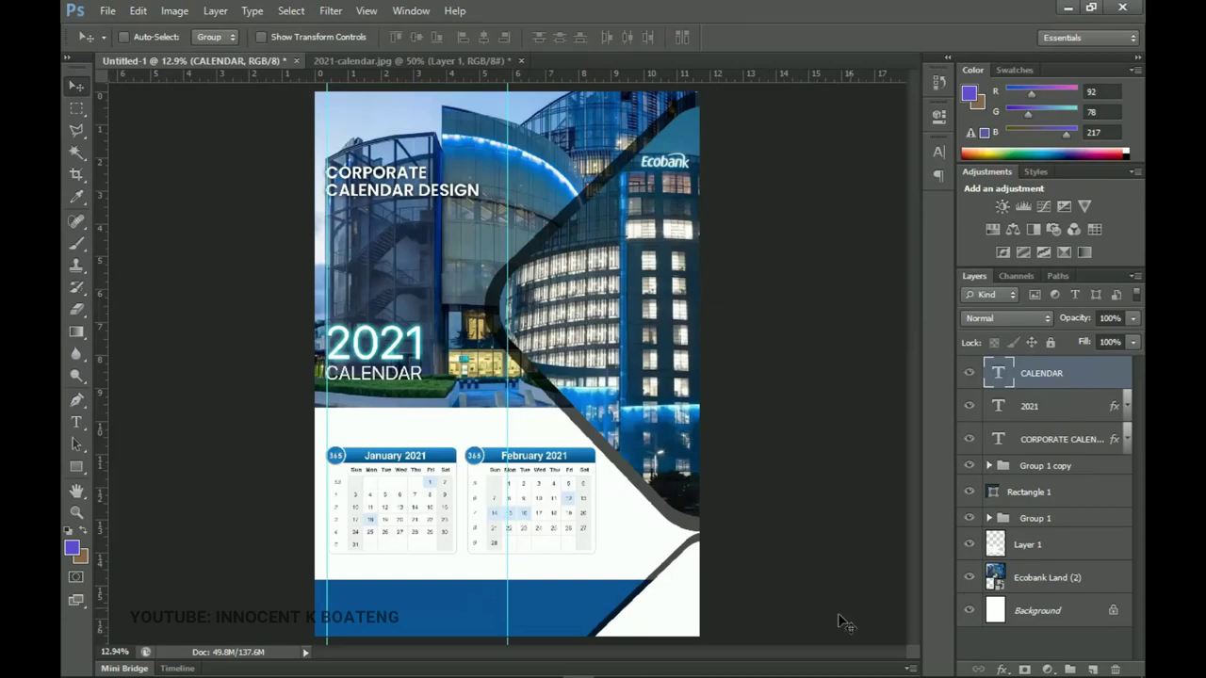
# - Switch to Notepad and copy the text "Open an Xpress account instantly on your mobile, no paper work!"
pyautogui.click(673, 665)
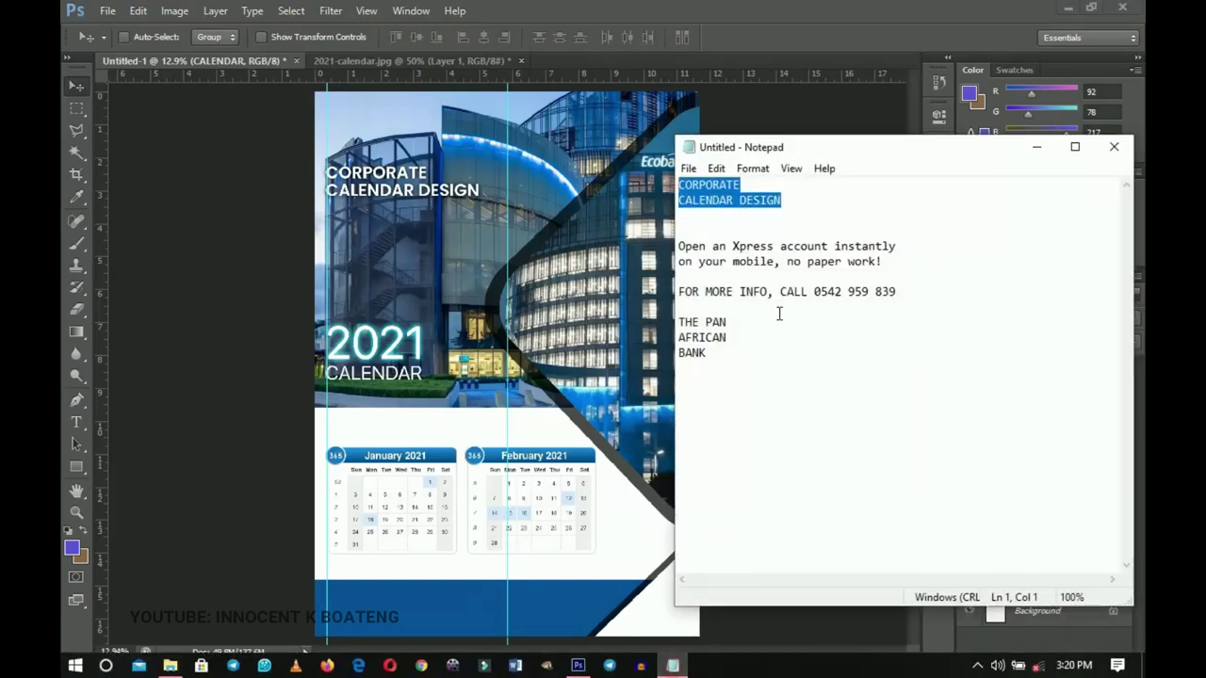
pyautogui.moveTo(679, 247); pyautogui.dragTo(898, 258)
pyautogui.hotkey('ctrl', 'c')
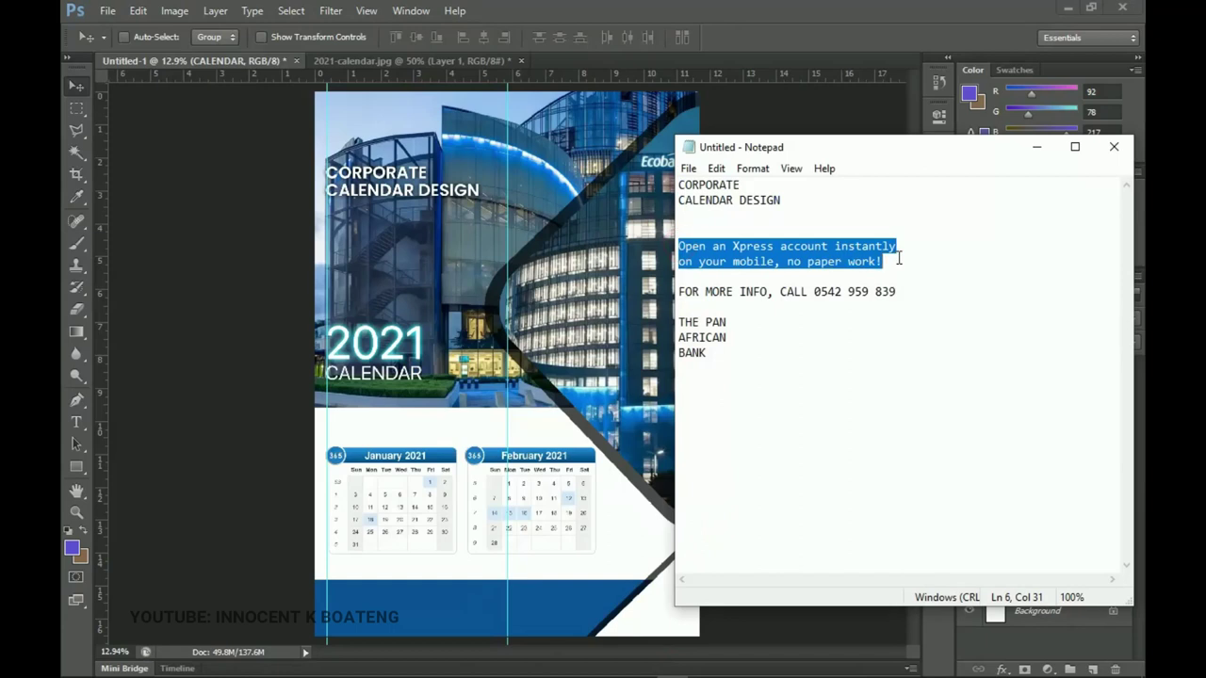
pyautogui.click(1036, 147)
# - Duplicate the CALENDAR text and move the copy down onto the blue band at the left margin guide
pyautogui.press('z')
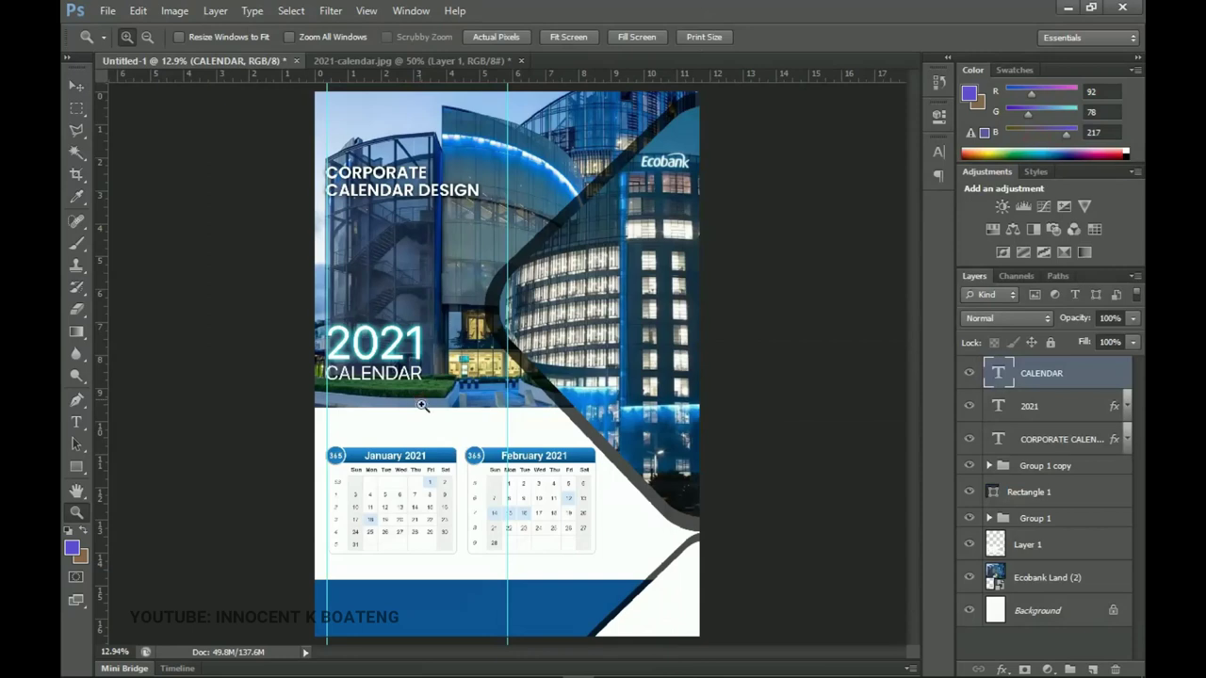
pyautogui.click(479, 473)
pyautogui.moveTo(586, 506); pyautogui.dragTo(586, 330)
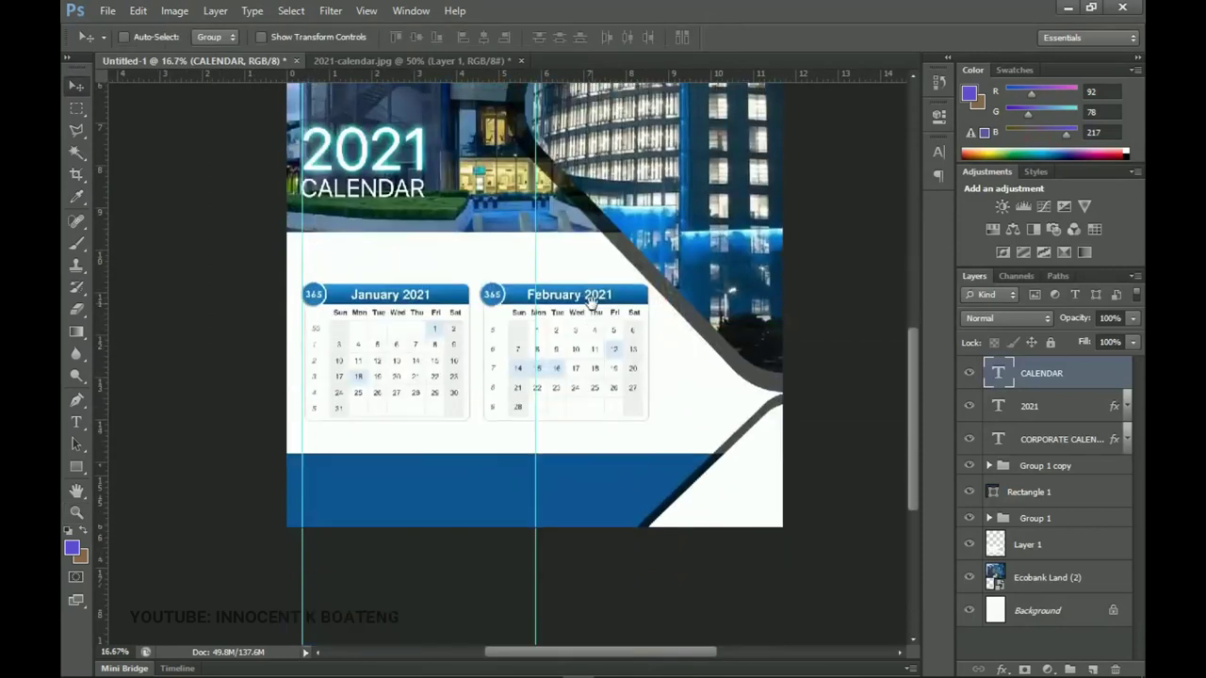
pyautogui.click(586, 330)
pyautogui.press('v')
pyautogui.moveTo(584, 400); pyautogui.dragTo(651, 301)
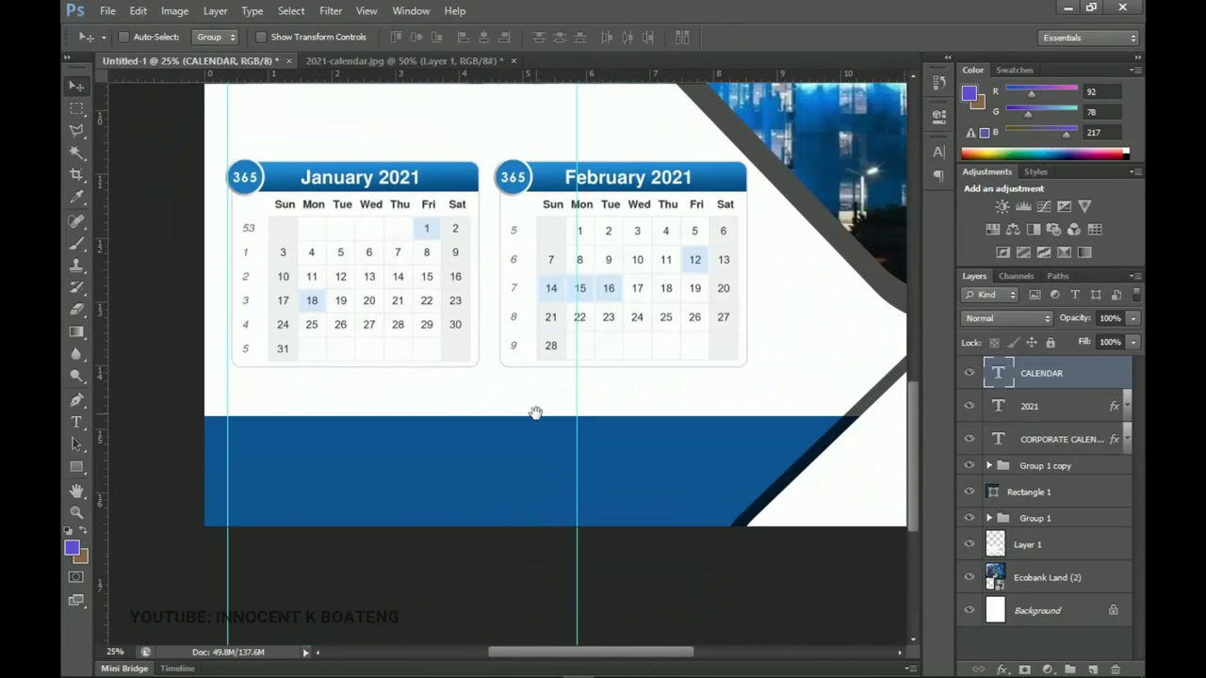
pyautogui.moveTo(536, 414); pyautogui.dragTo(559, 458)
pyautogui.scroll(2, 726, 377)
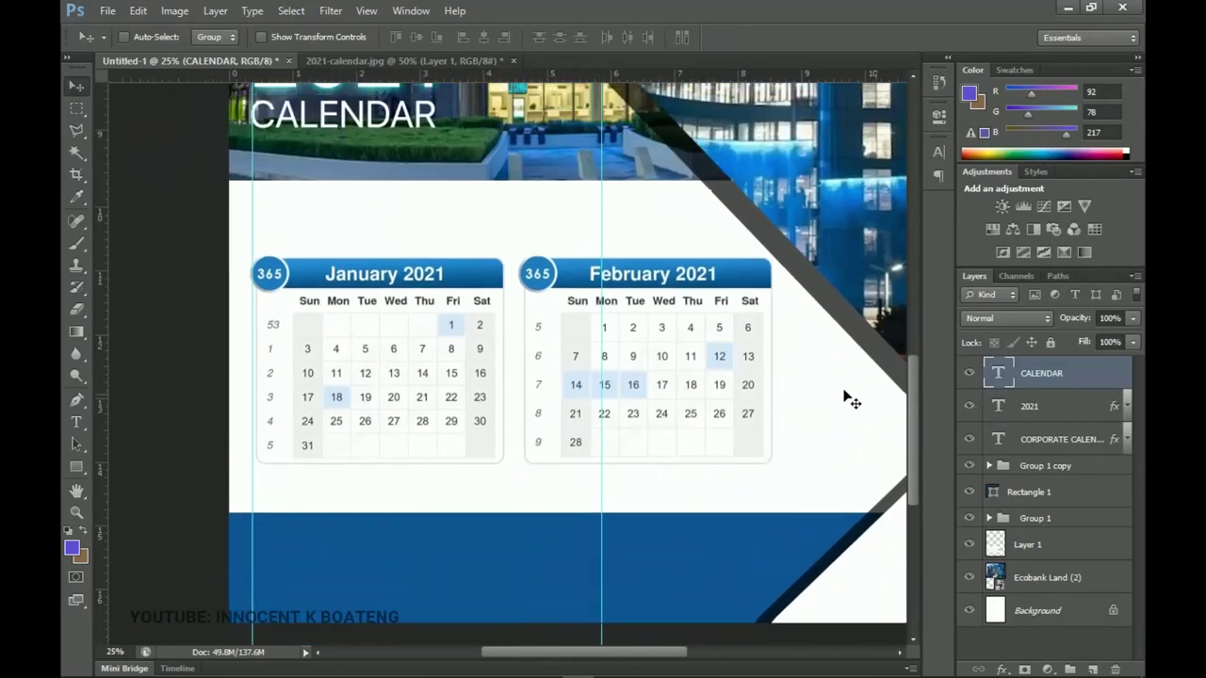
pyautogui.hotkey('ctrl', 'j')
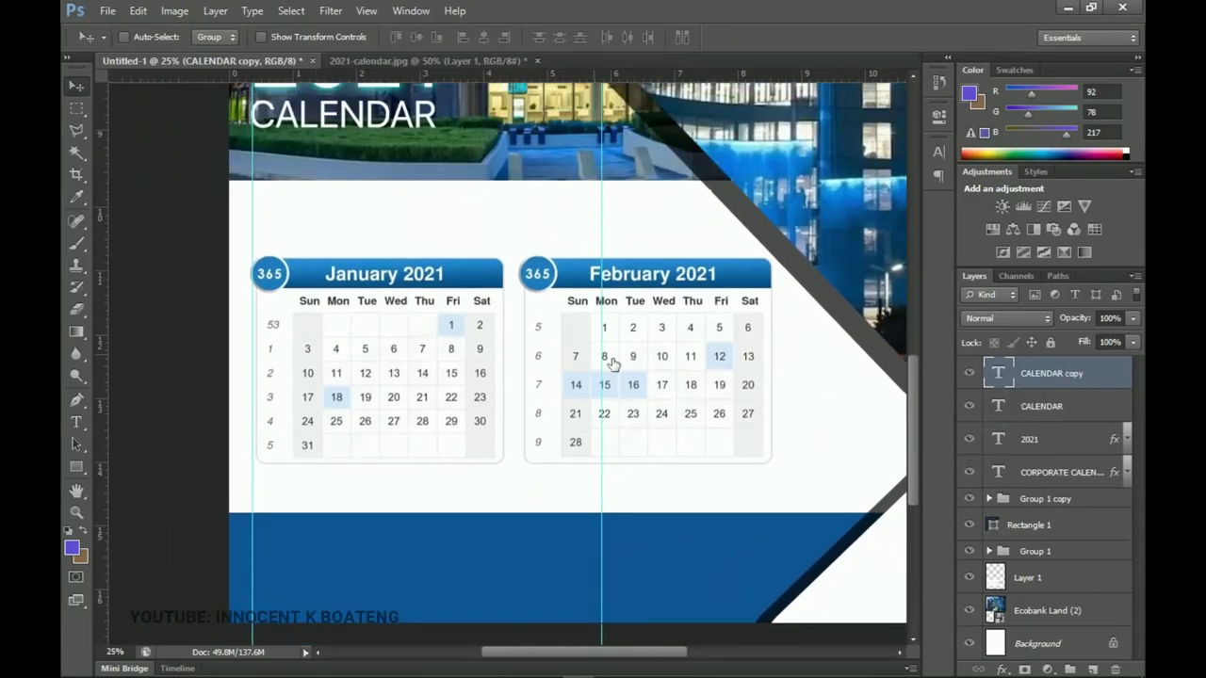
pyautogui.moveTo(384, 144); pyautogui.dragTo(386, 568)
# - Replace the copied text on the blue band with "Open an Xpress account instantly on your mobile, no paper work!"
pyautogui.press('t')
pyautogui.click(392, 558)
pyautogui.hotkey('ctrl', 'a')
pyautogui.hotkey('ctrl', 'v')
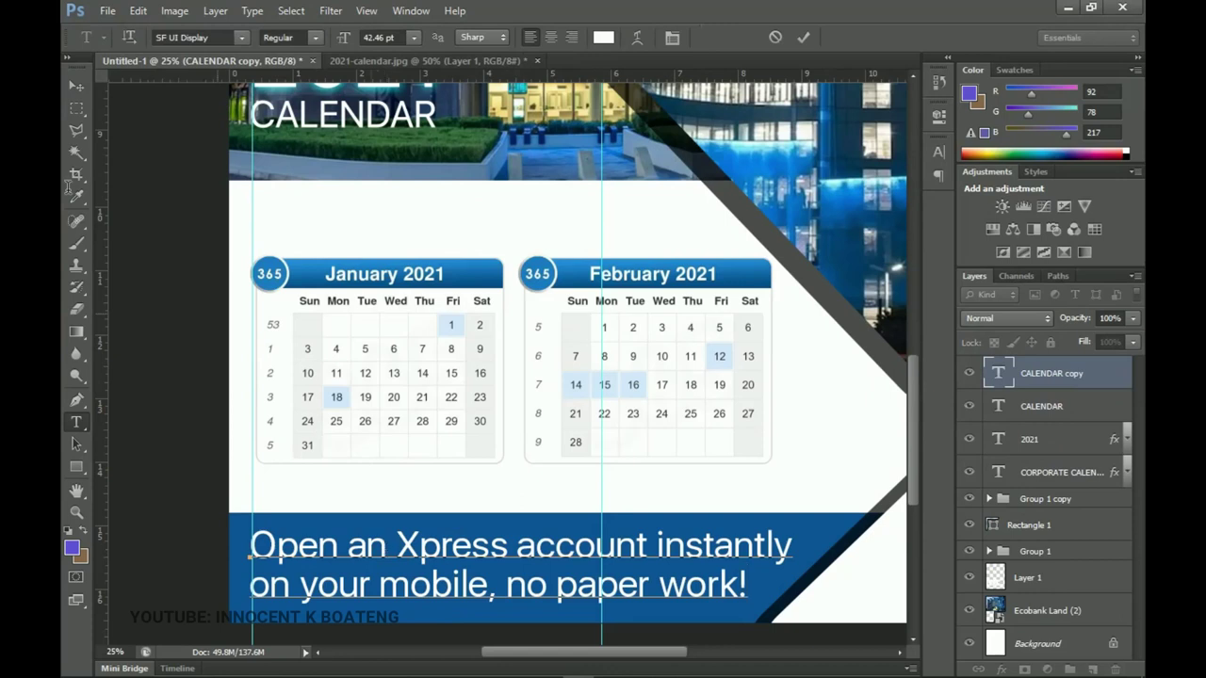
pyautogui.click(75, 86)
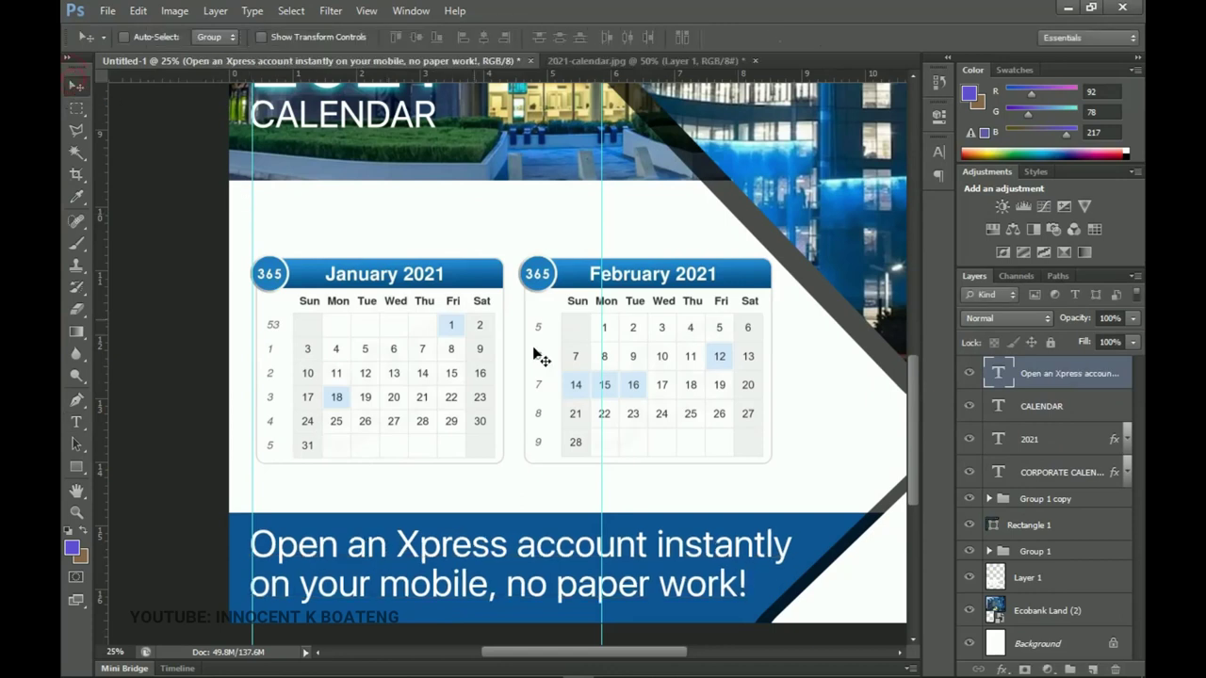
# - Scale the Xpress account text on the blue band down to about 62.5%
pyautogui.hotkey('ctrl', 't')
pyautogui.moveTo(796, 619); pyautogui.dragTo(579, 496)
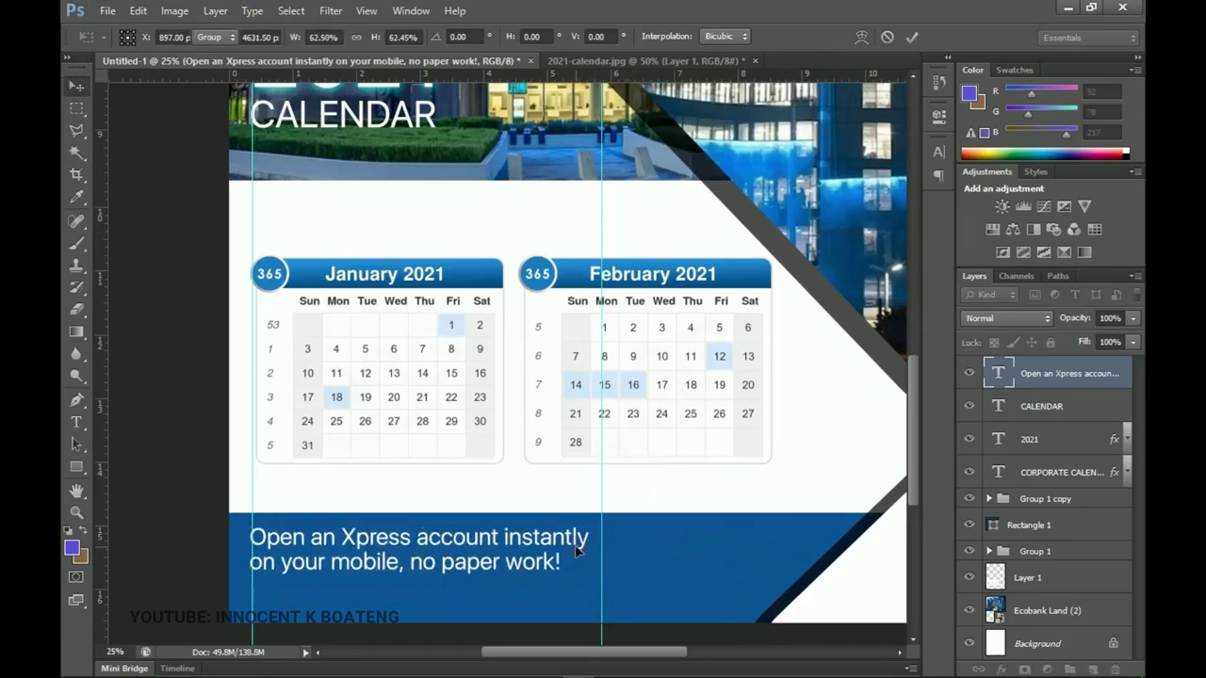
pyautogui.press('Return')
# - Duplicate the Xpress account text layer on the blue band
pyautogui.scroll(-2, 607, 408)
pyautogui.keyDown('ctrl'); pyautogui.click(608, 407); pyautogui.keyUp('ctrl')
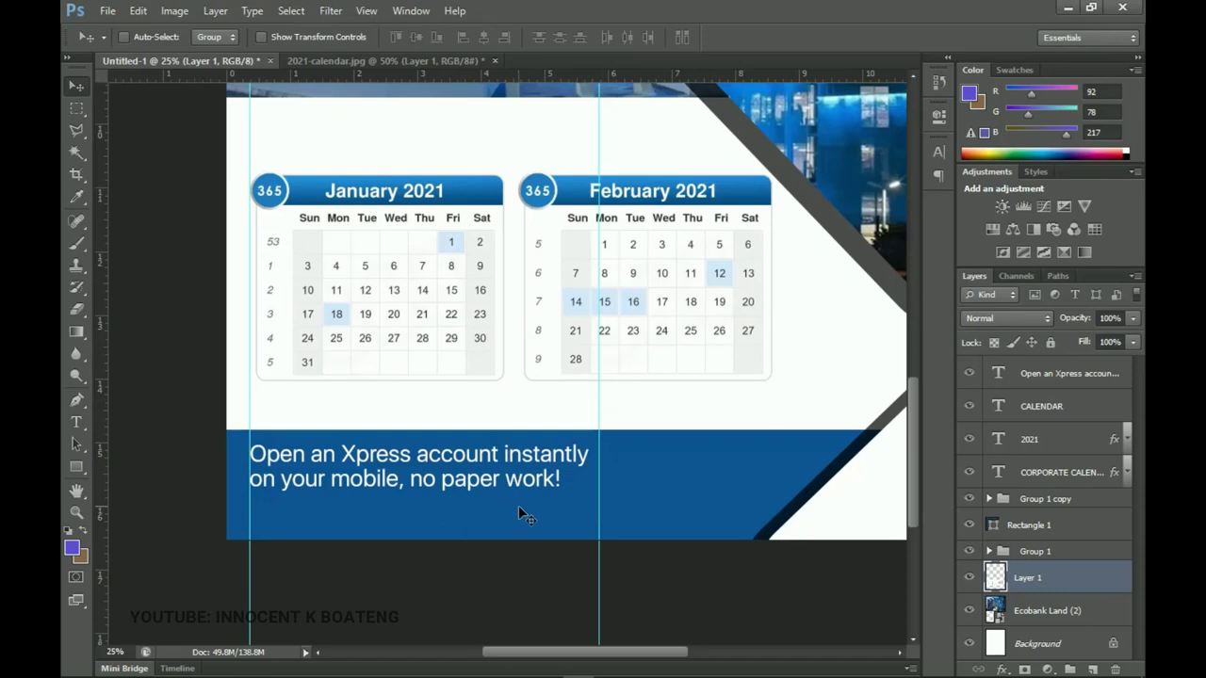
pyautogui.moveTo(548, 504); pyautogui.dragTo(553, 452)
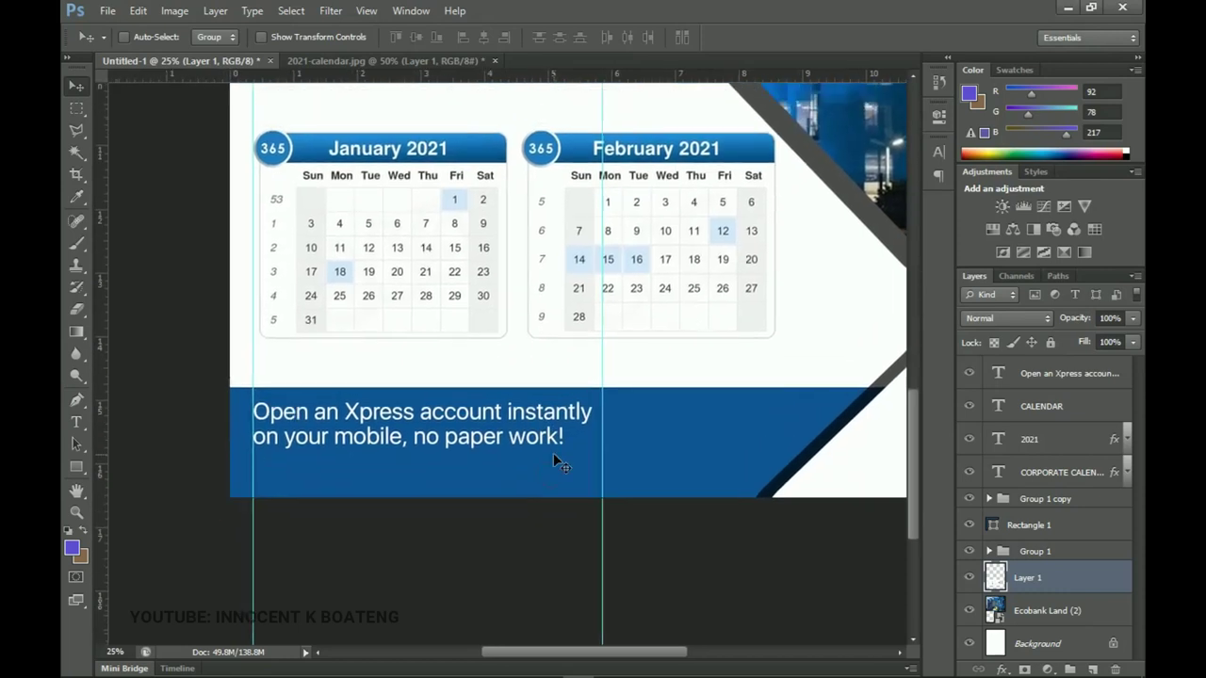
pyautogui.keyDown('ctrl'); pyautogui.click(553, 453); pyautogui.keyUp('ctrl')
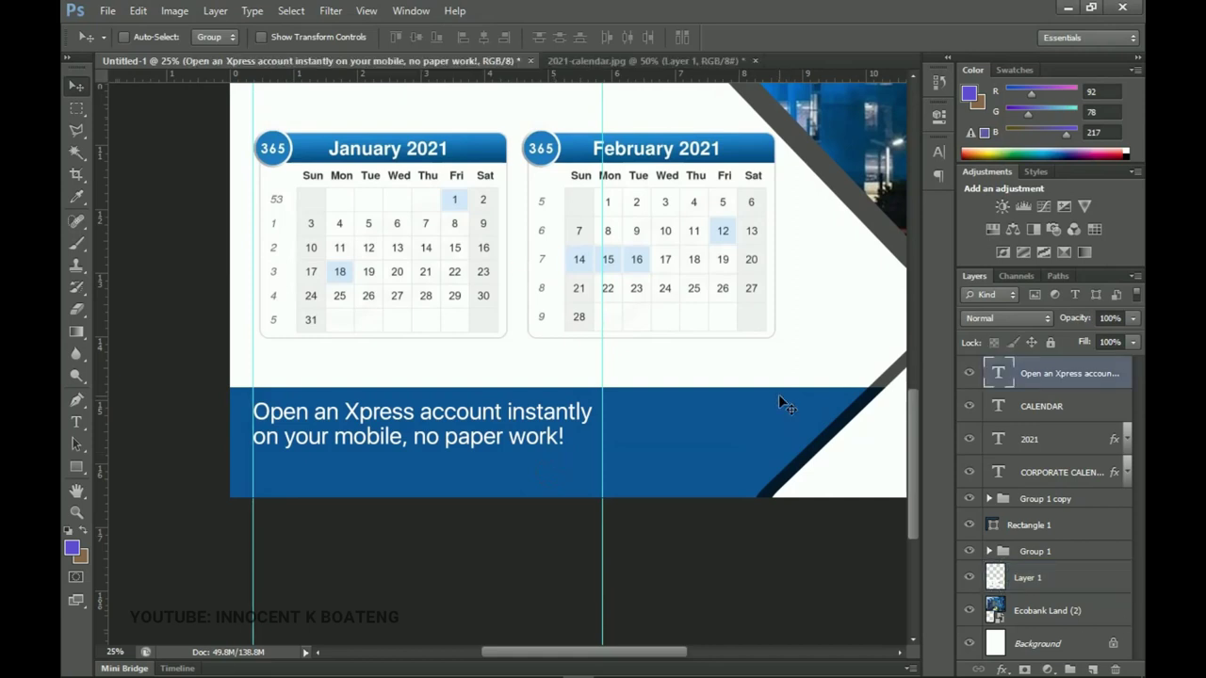
pyautogui.hotkey('ctrl', 'j')
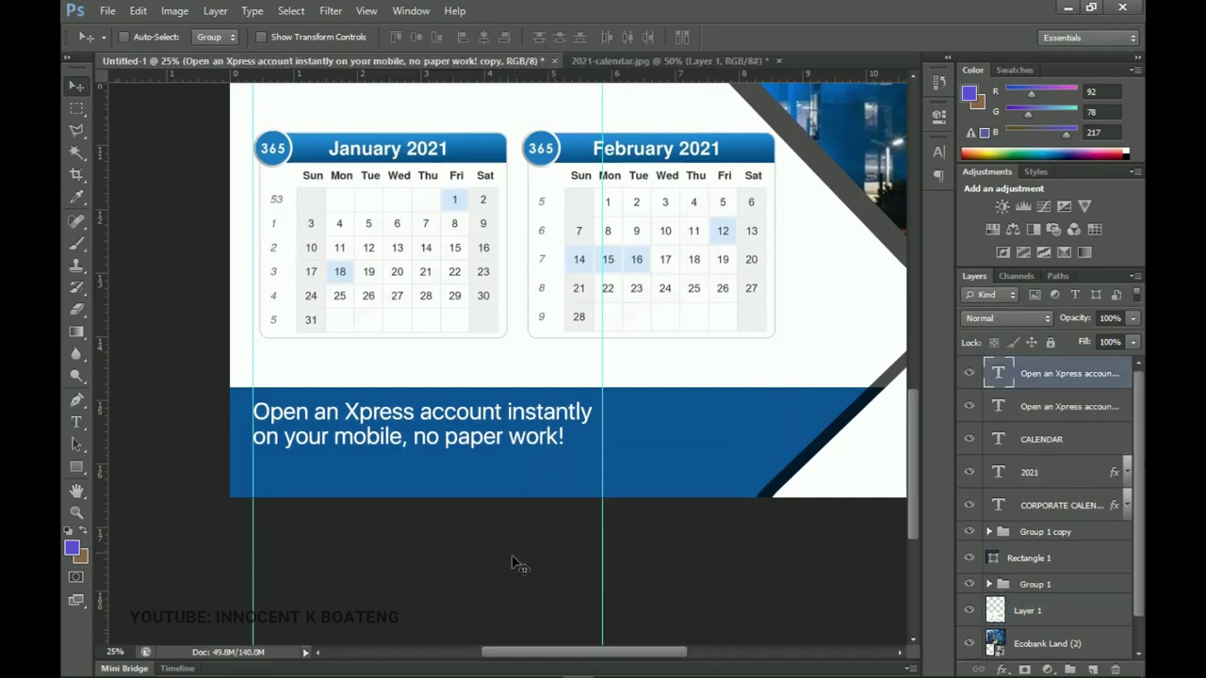
# - Move the copied text below the Xpress account lines and replace it with the "FOR MORE INFO, CALL" line and phone number copied from Notepad
pyautogui.moveTo(389, 441); pyautogui.dragTo(392, 492)
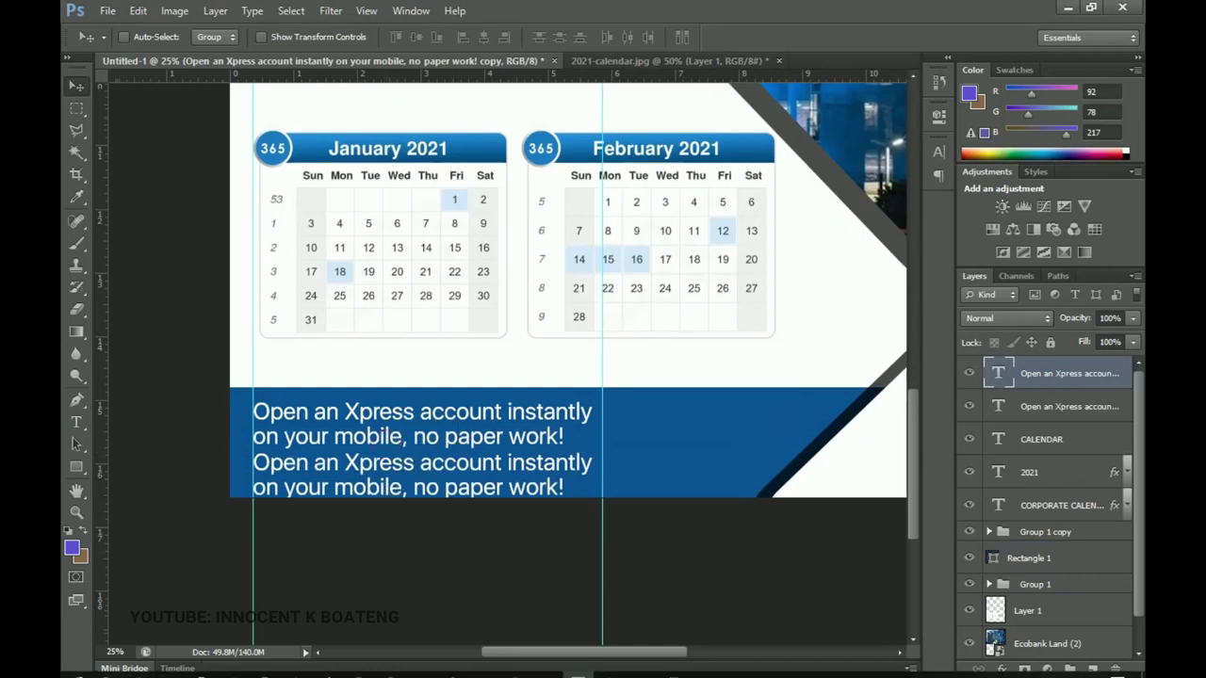
pyautogui.click(672, 666)
pyautogui.moveTo(883, 292); pyautogui.dragTo(674, 300)
pyautogui.hotkey('ctrl', 'c')
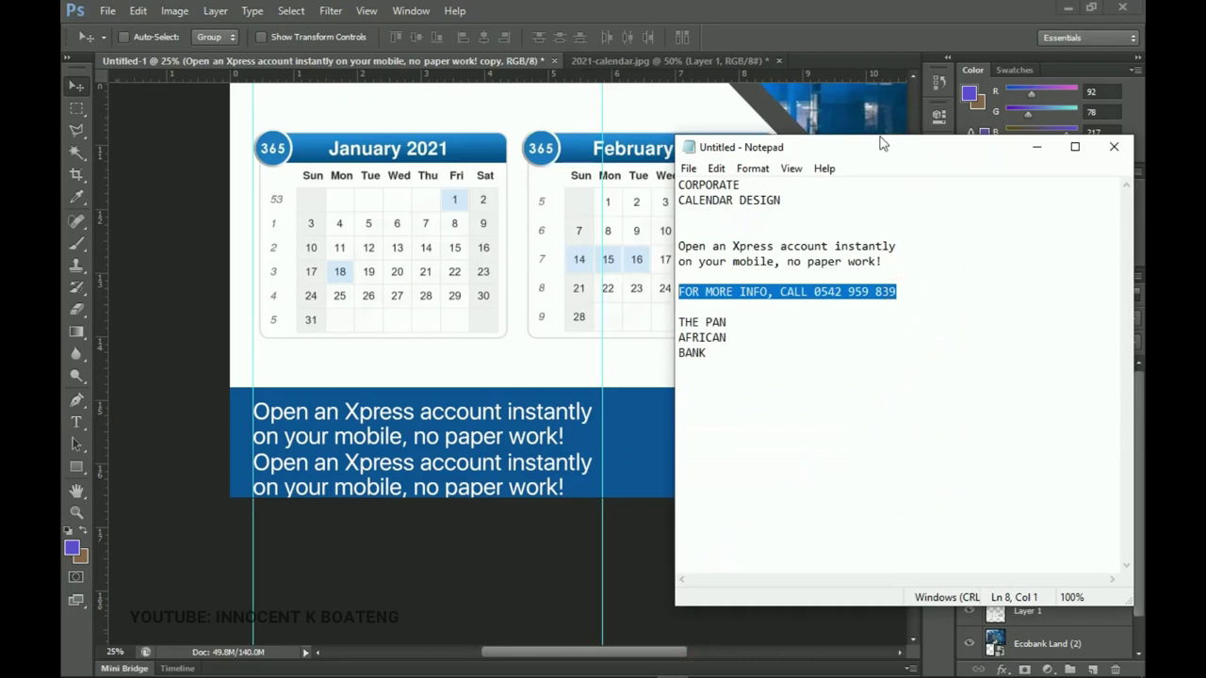
pyautogui.click(526, 477)
pyautogui.press('t')
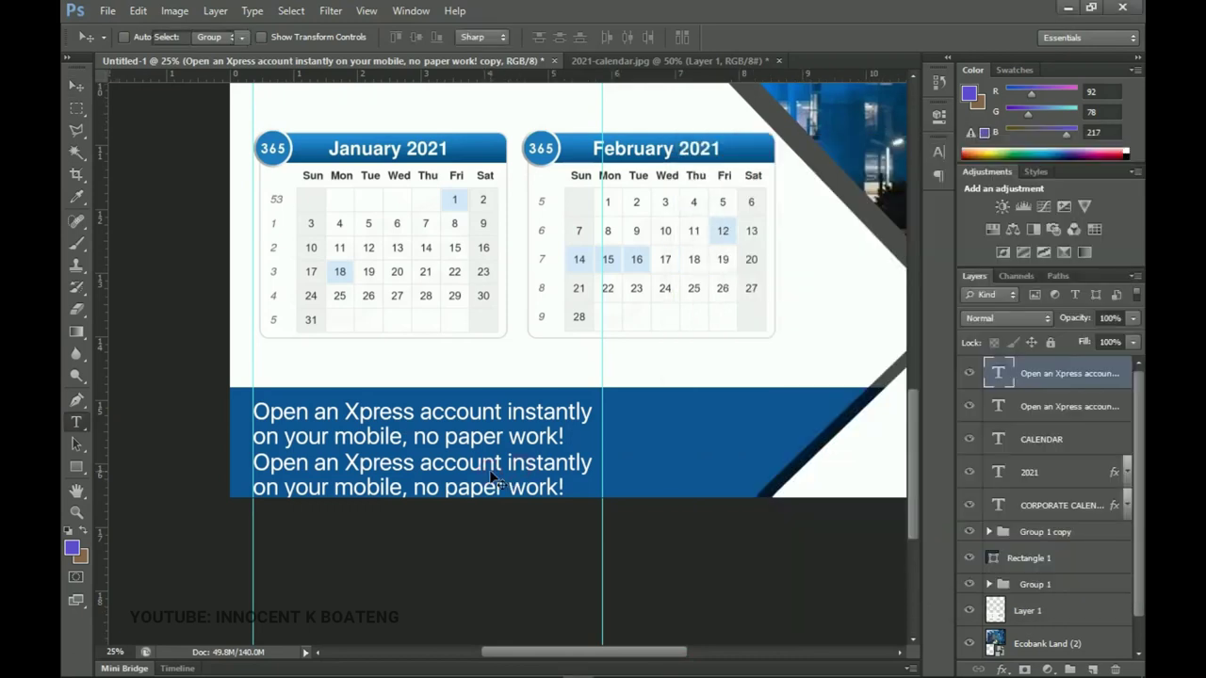
pyautogui.click(494, 477)
pyautogui.hotkey('ctrl', 'a')
pyautogui.hotkey('ctrl', 'v')
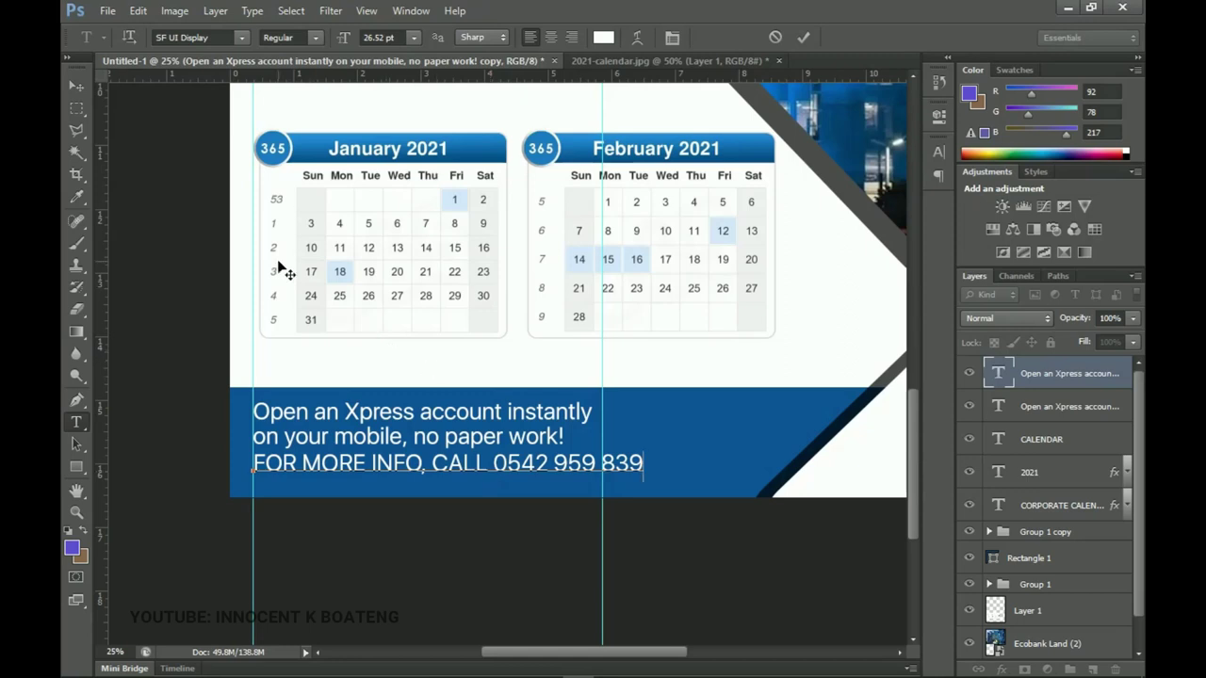
pyautogui.click(76, 87)
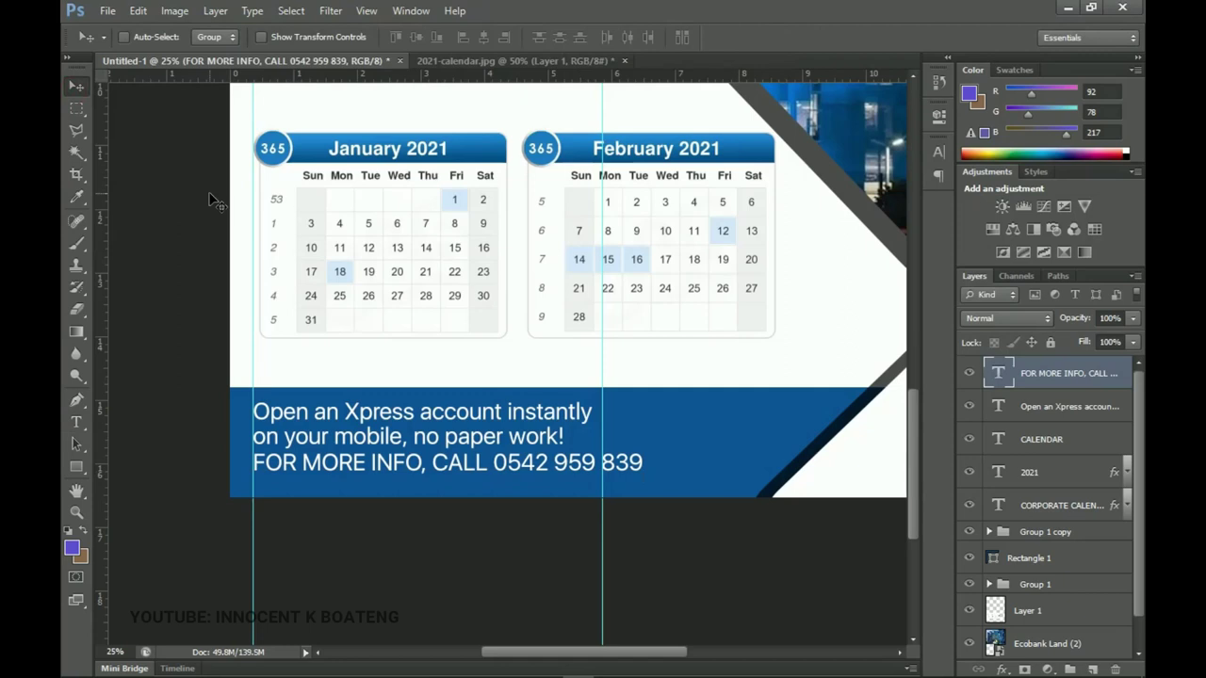
# - Scale down the "FOR MORE INFO, CALL" line on the blue band, keeping it at the margin guide
pyautogui.hotkey('ctrl', 't')
pyautogui.moveTo(645, 479); pyautogui.dragTo(551, 476)
pyautogui.press('Return')
# - Nudge the Xpress account text up slightly on the blue band
pyautogui.rightClick(482, 437)
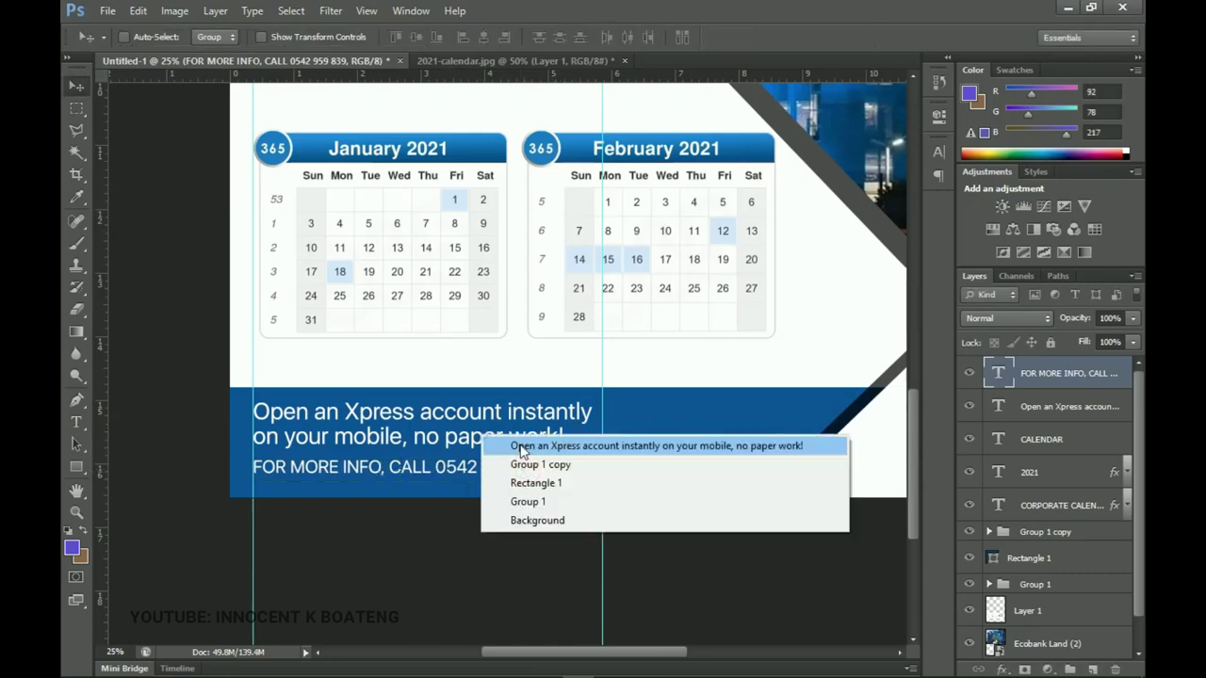
pyautogui.click(525, 450)
pyautogui.hotkey('shift', 'Up')
pyautogui.hotkey('shift', 'Up')
pyautogui.hotkey('shift', 'Up')
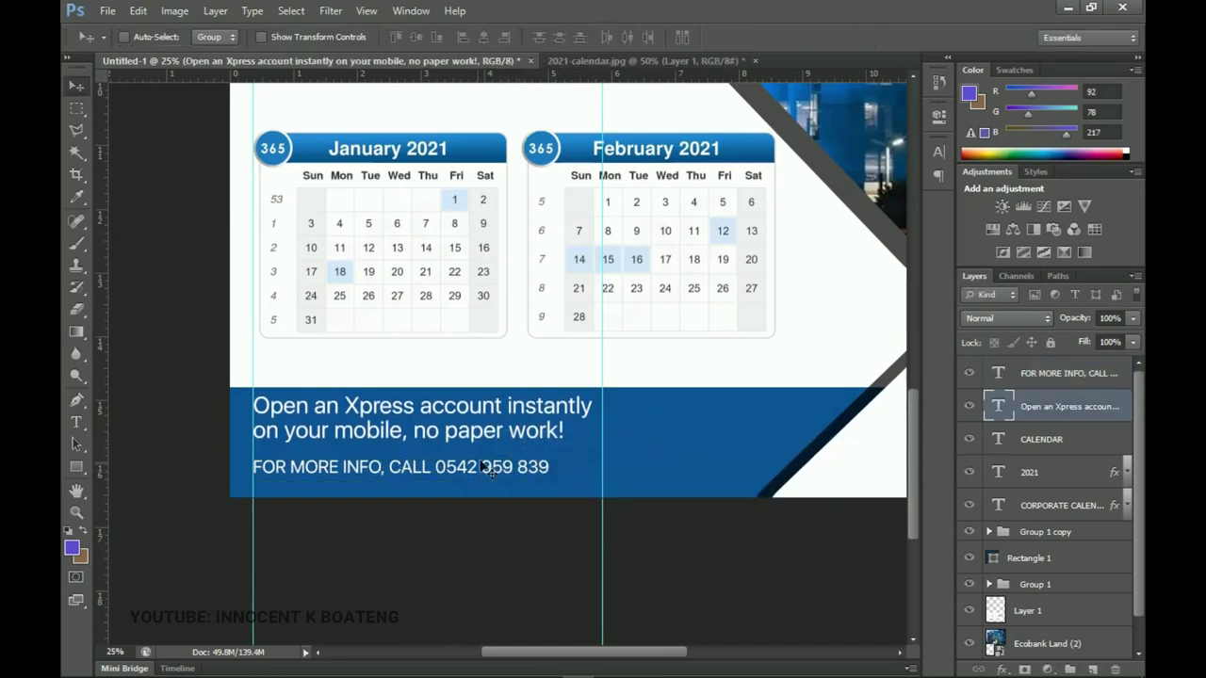
# - Nudge the "FOR MORE INFO, CALL" line down to widen the gap below the Xpress account text
pyautogui.rightClick(469, 467)
pyautogui.click(496, 484)
pyautogui.hotkey('shift', 'Down')
pyautogui.hotkey('shift', 'Down')
pyautogui.hotkey('shift', 'Down')
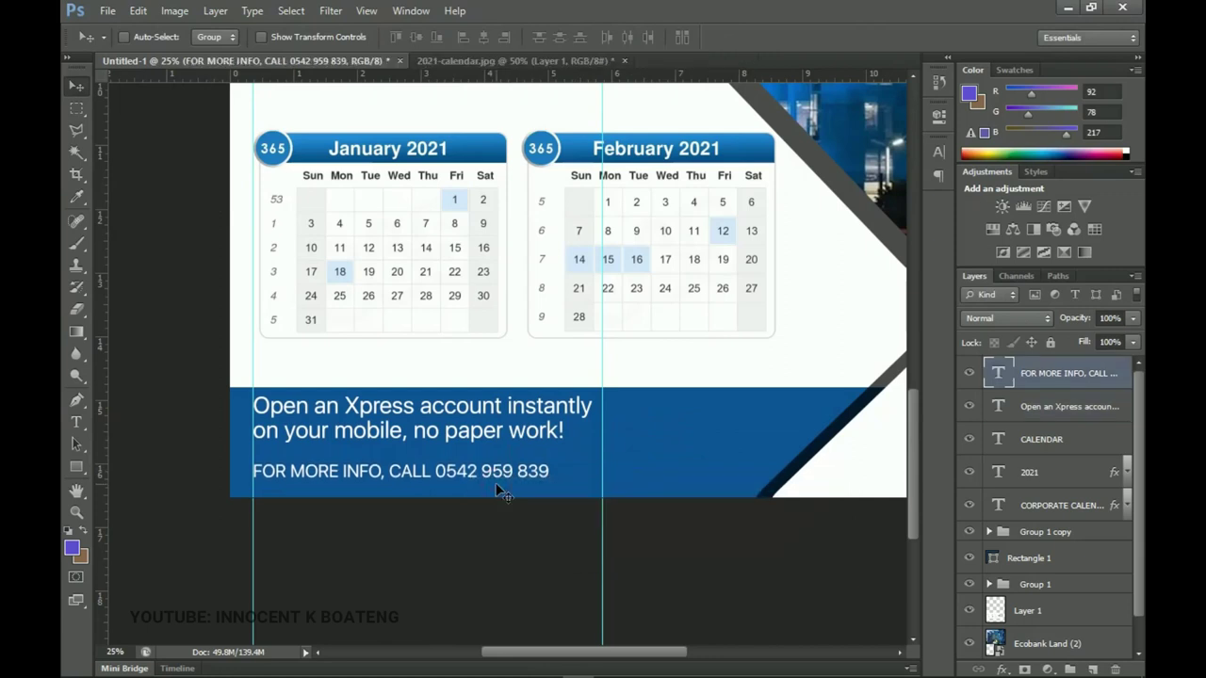
# - Nudge the Xpress account text back down on the blue band
pyautogui.rightClick(449, 431)
pyautogui.click(480, 449)
pyautogui.click(479, 449)
pyautogui.hotkey('shift', 'Down')
pyautogui.hotkey('shift', 'Down')
pyautogui.hotkey('shift', 'Down')
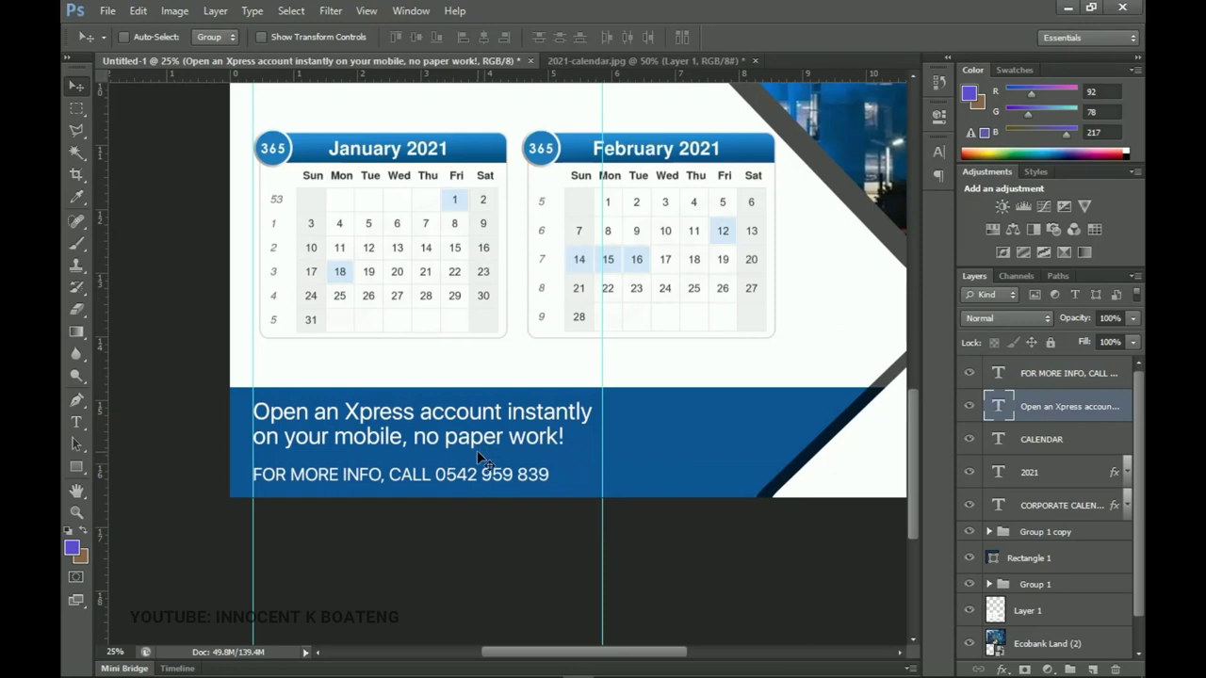
# - Recolour the whole "FOR MORE INFO, CALL" line to bright cyan (#00eaff)
pyautogui.press('t')
pyautogui.click(463, 476)
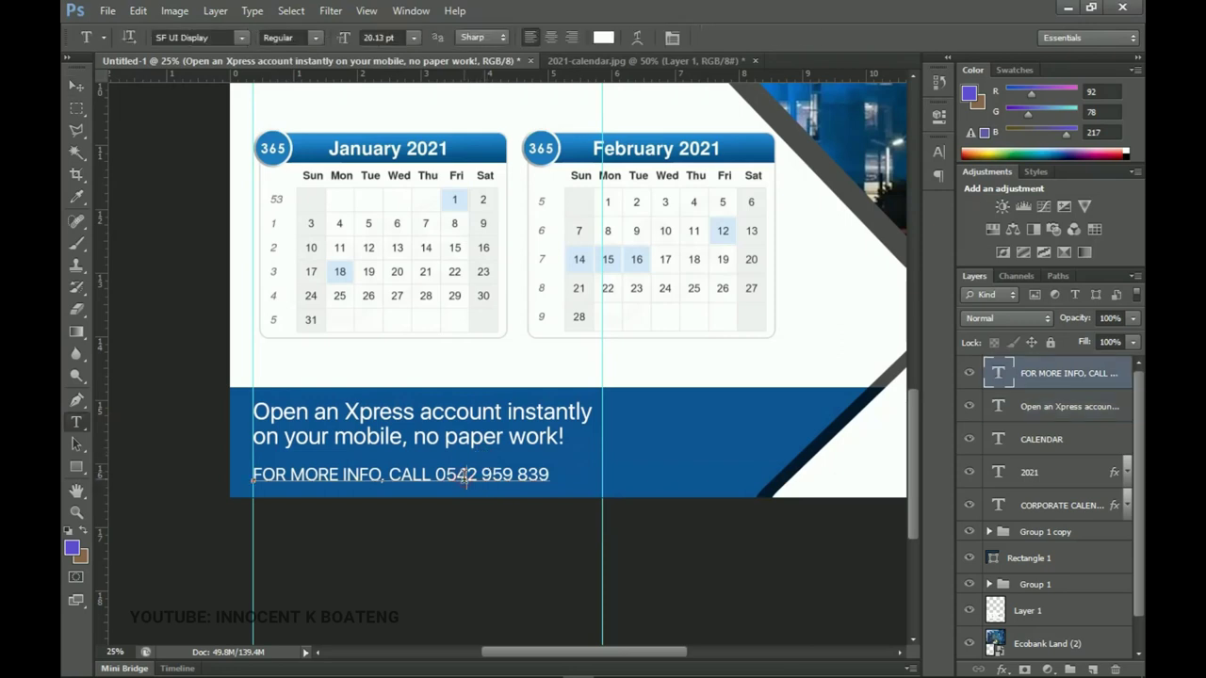
pyautogui.hotkey('ctrl', 'a')
pyautogui.click(603, 37)
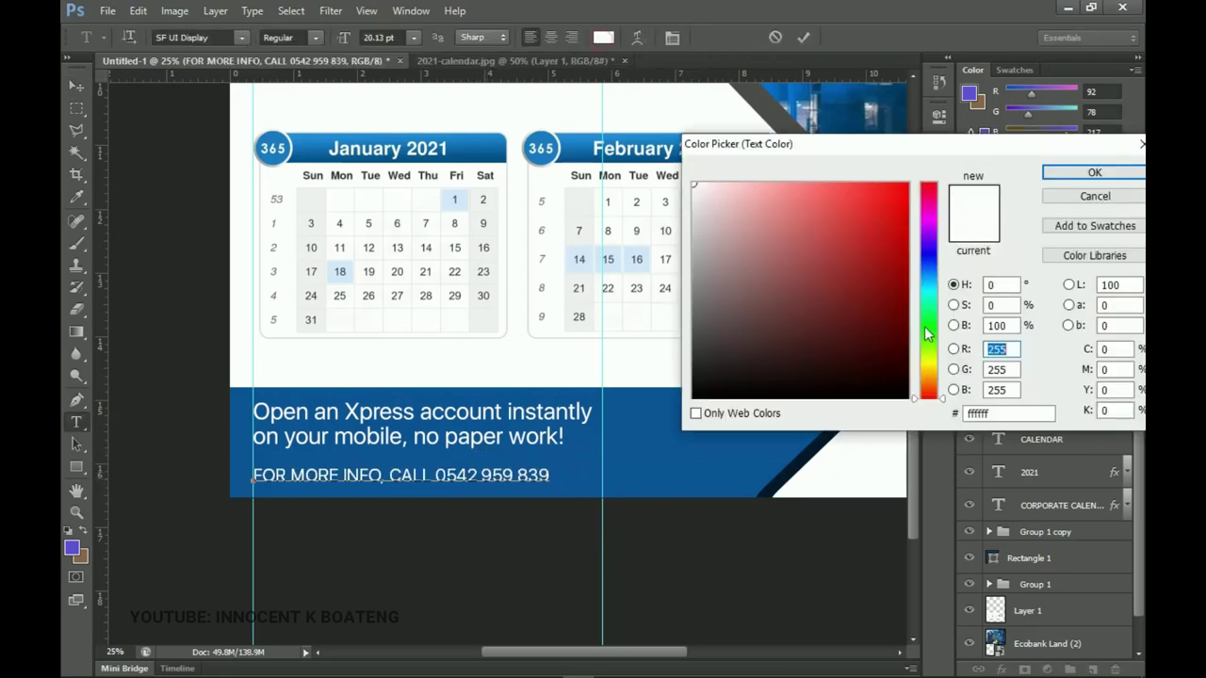
pyautogui.click(929, 293)
pyautogui.click(883, 231)
pyautogui.moveTo(929, 293); pyautogui.dragTo(929, 286)
pyautogui.moveTo(886, 249); pyautogui.dragTo(906, 183)
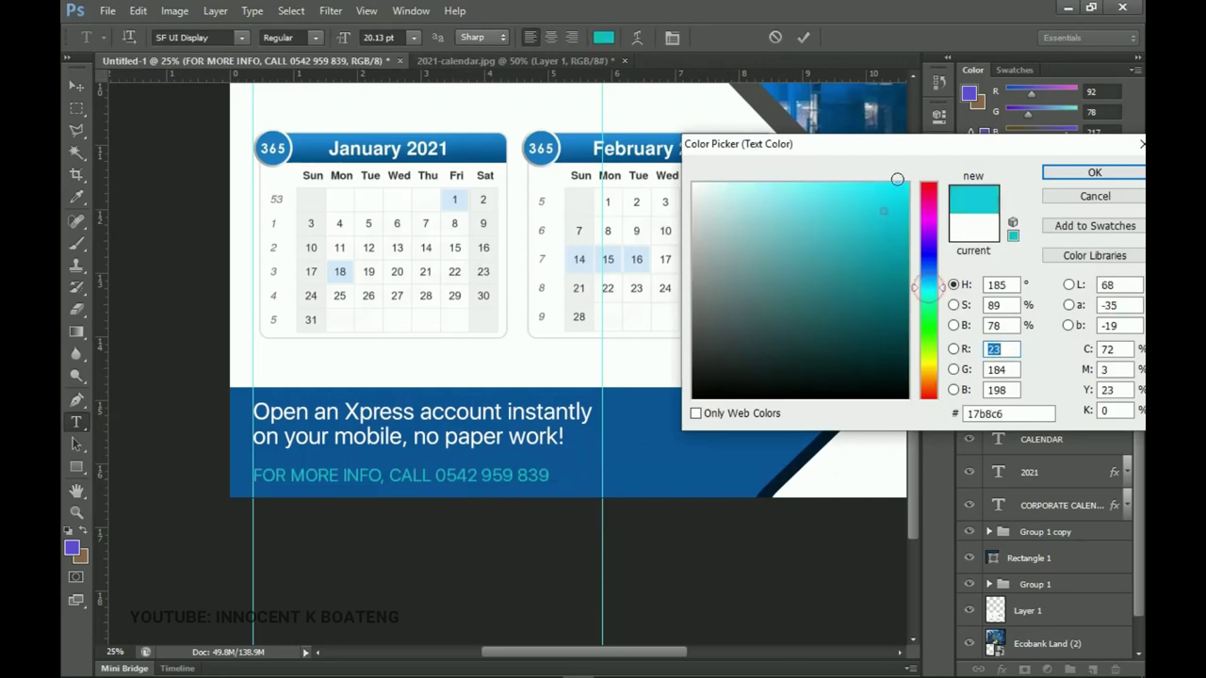
pyautogui.click(1074, 172)
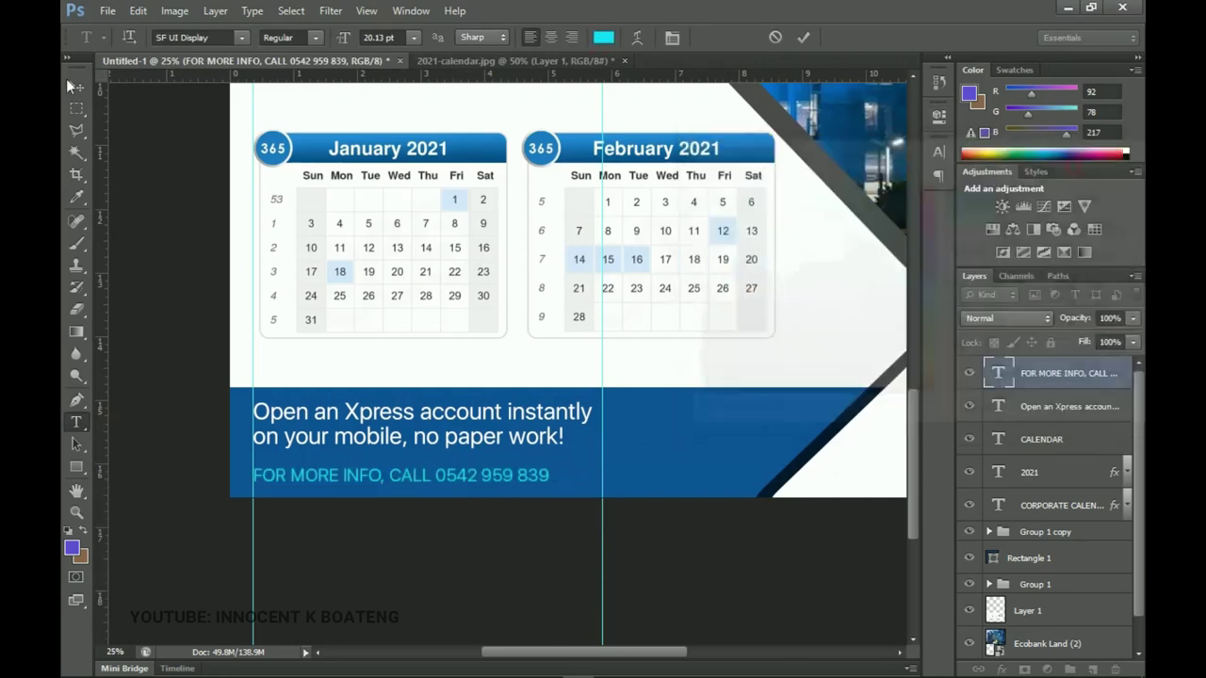
pyautogui.click(79, 88)
# - Duplicate the "FOR MORE INFO, CALL" line and move the copy horizontally to the right end of the blue band
pyautogui.moveTo(630, 426); pyautogui.dragTo(527, 404)
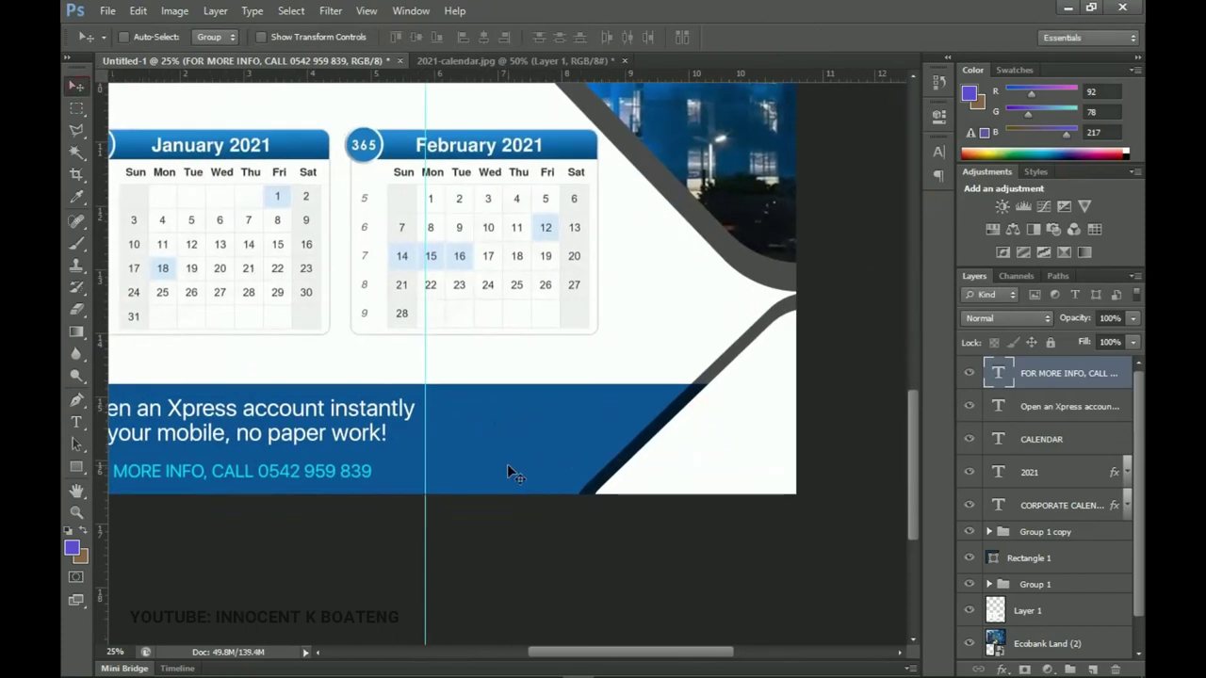
pyautogui.hotkey('ctrl', 'j')
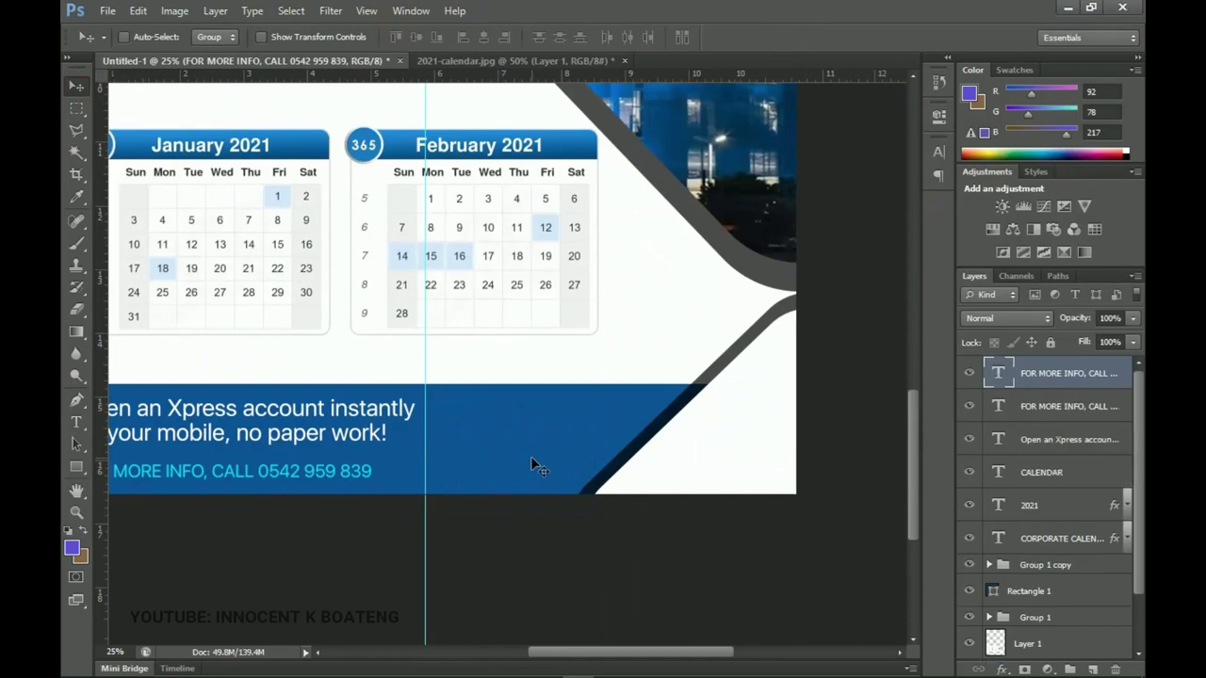
pyautogui.moveTo(265, 480); pyautogui.dragTo(692, 433)
# - Replace the duplicated line with "THE PAN AFRICAN BANK" copied from Notepad and move it onto the white corner at the page's lower right
pyautogui.click(673, 665)
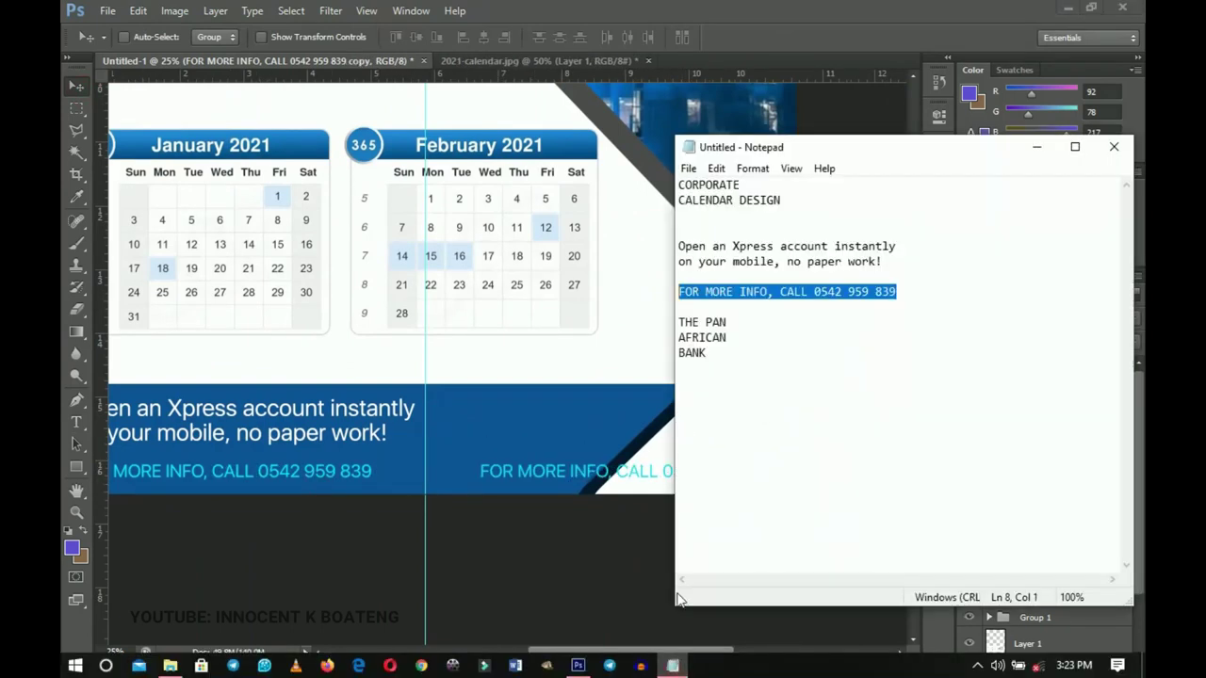
pyautogui.moveTo(732, 353); pyautogui.dragTo(670, 326)
pyautogui.hotkey('ctrl', 'c')
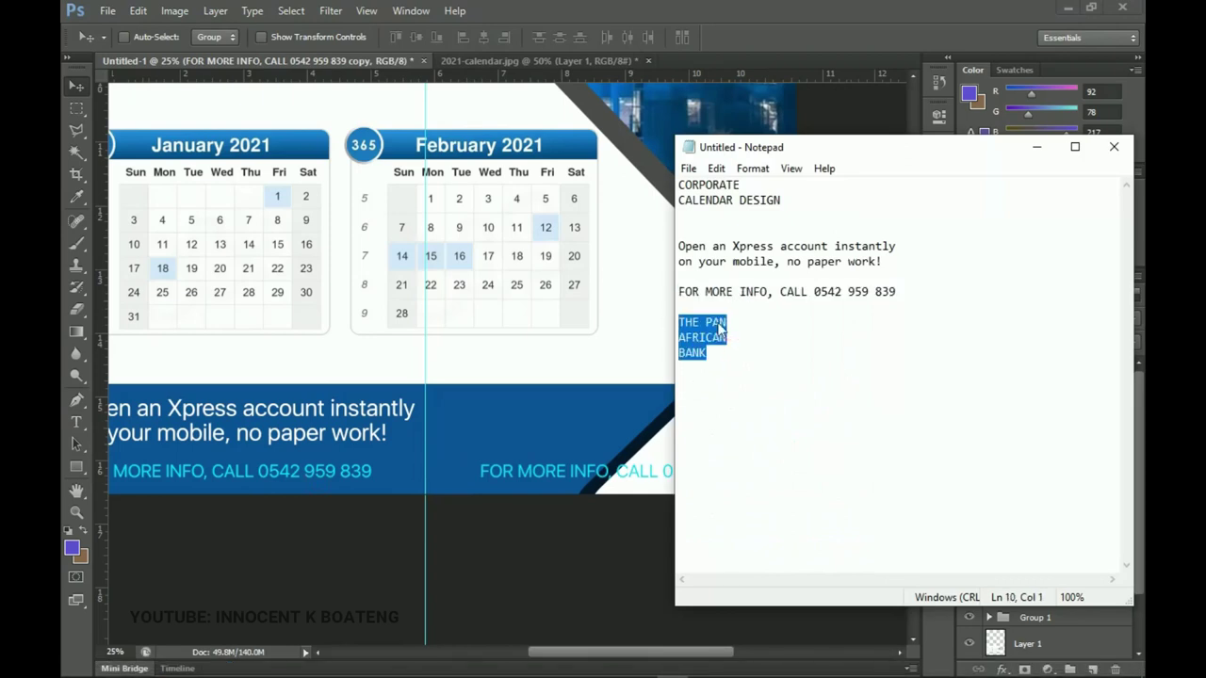
pyautogui.click(1034, 153)
pyautogui.doubleClick(643, 478)
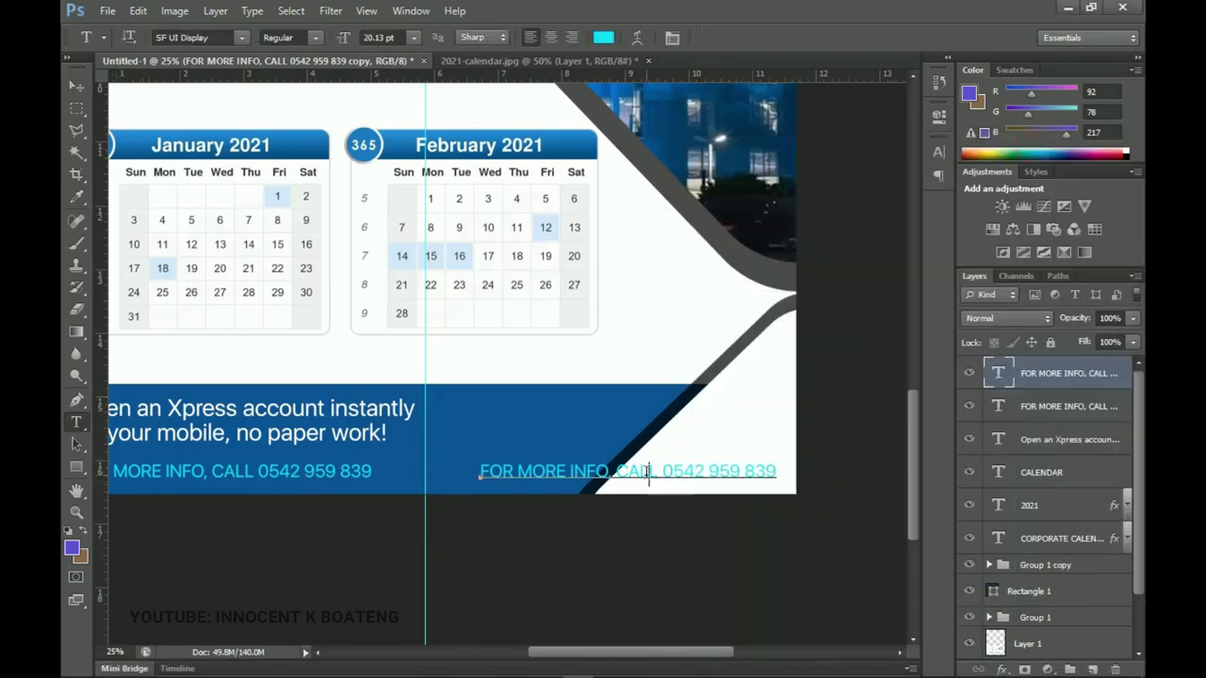
pyautogui.hotkey('ctrl', 'a')
pyautogui.hotkey('ctrl', 'v')
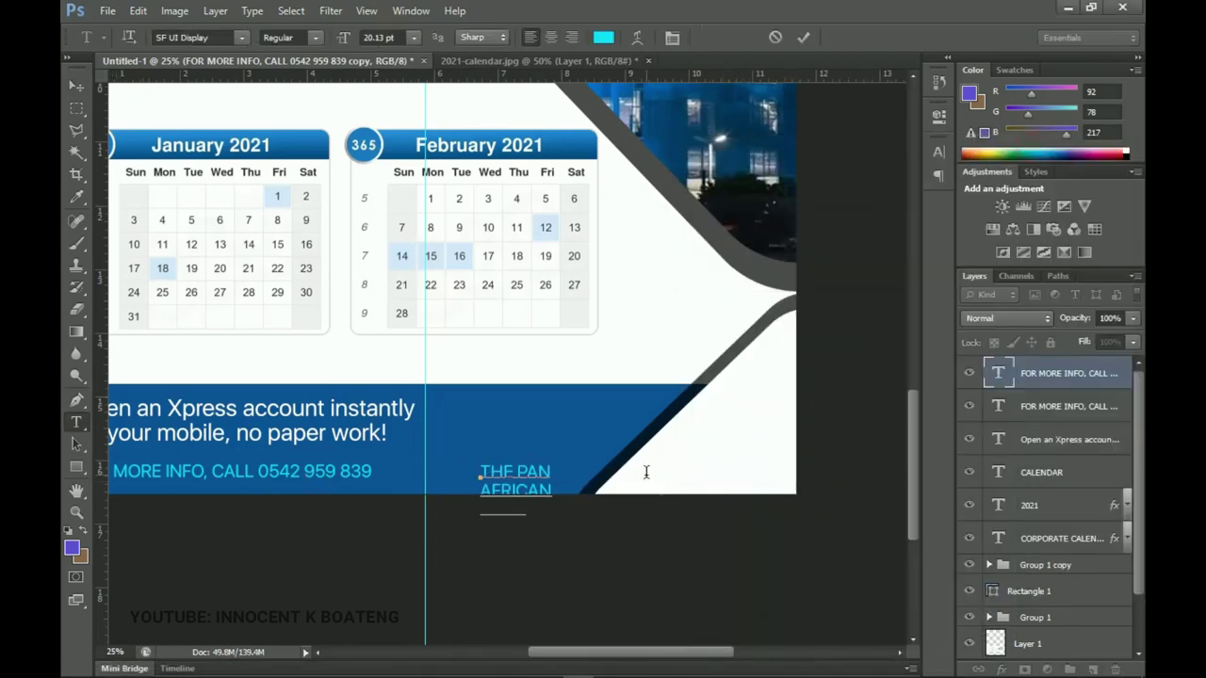
pyautogui.click(78, 87)
pyautogui.moveTo(580, 443); pyautogui.dragTo(803, 391)
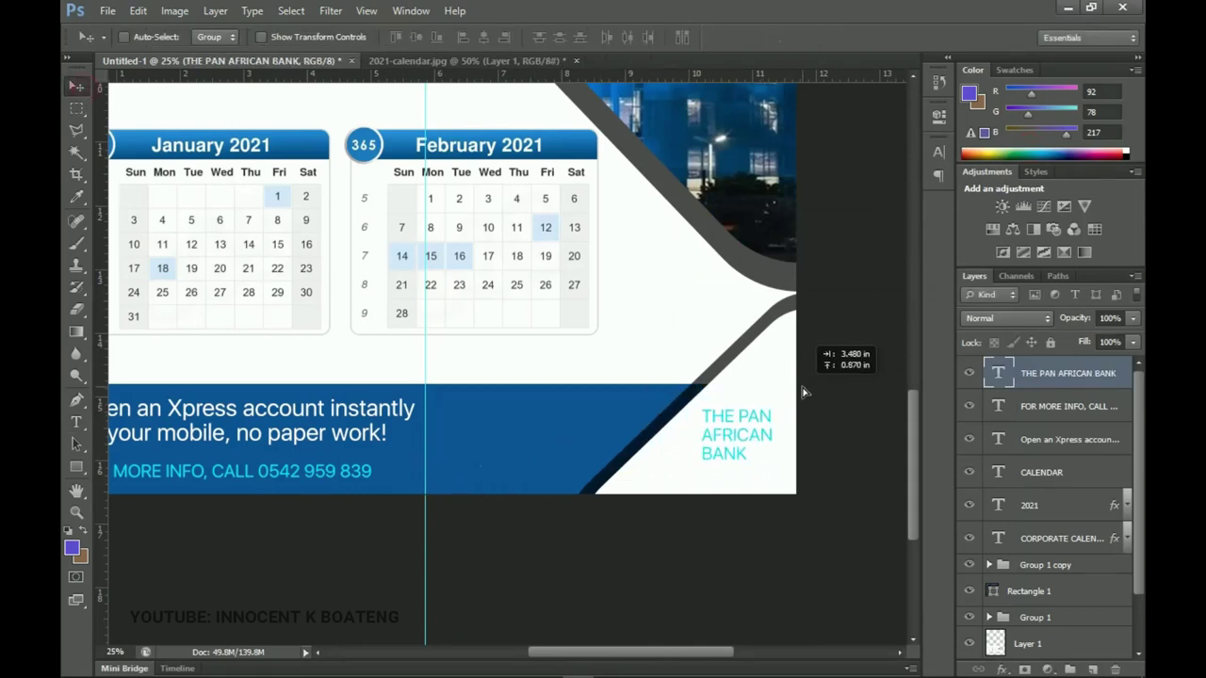
# - Recolour the THE PAN AFRICAN BANK text to the band's blue (#0e5597), sampled from the blue band
pyautogui.doubleClick(735, 433)
pyautogui.hotkey('ctrl', 'a')
pyautogui.hotkey('ctrl', 'h')
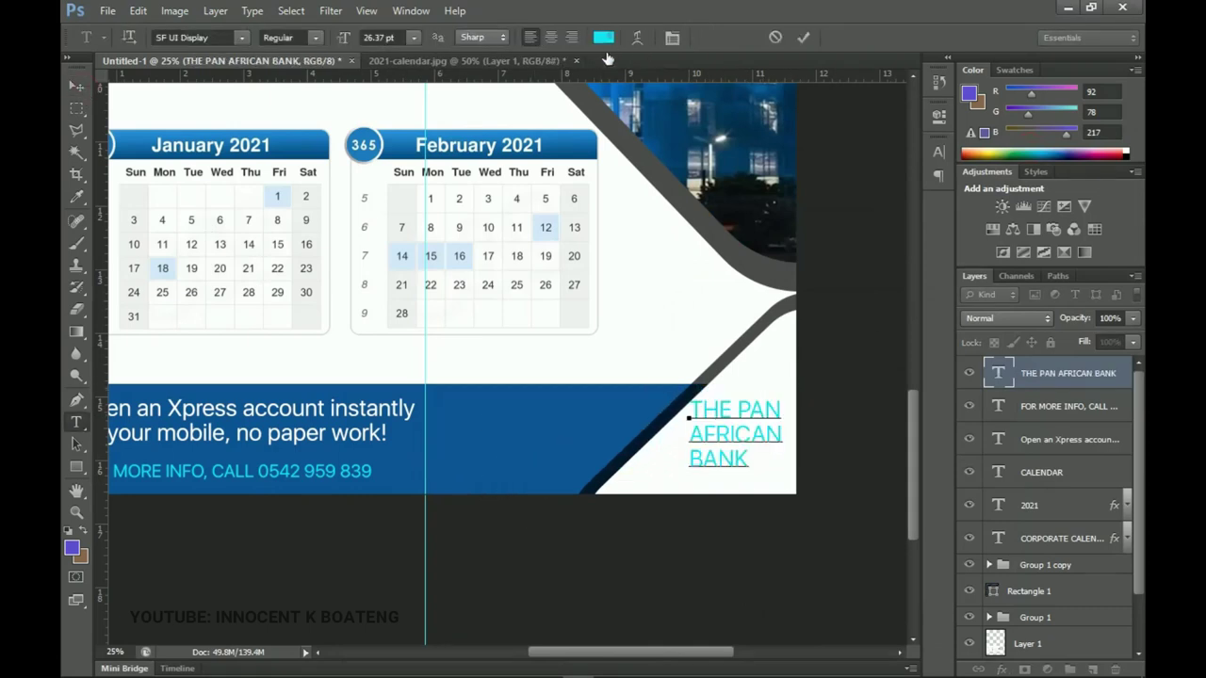
pyautogui.click(603, 38)
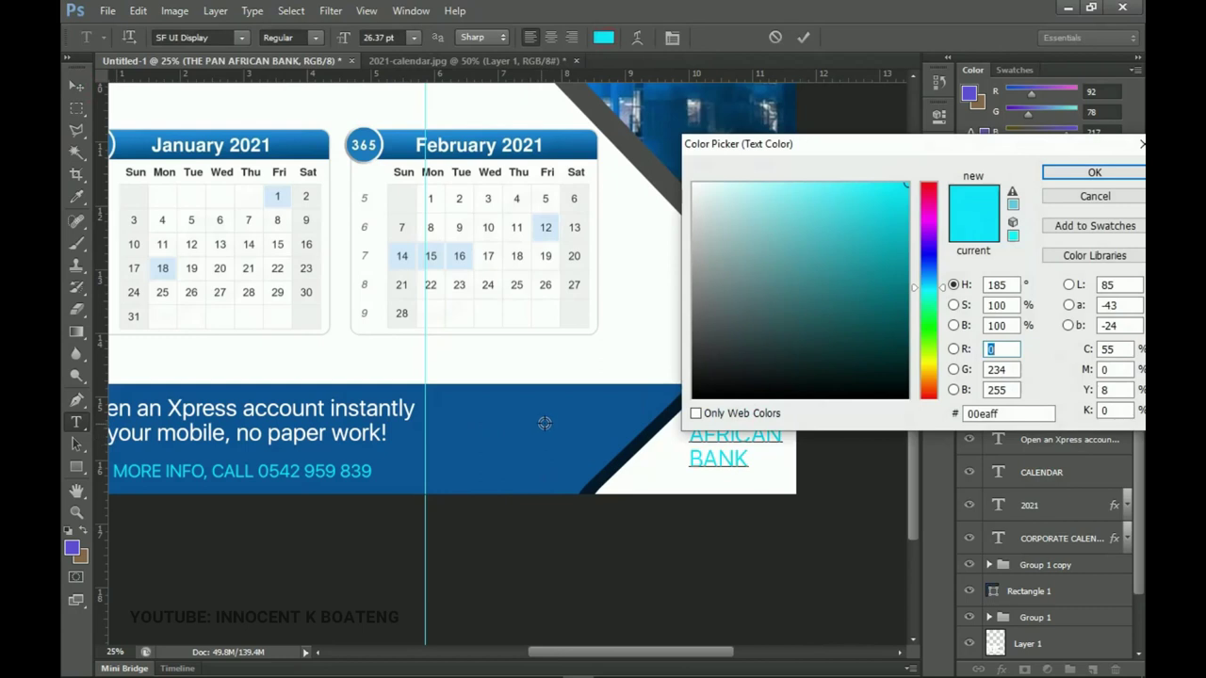
pyautogui.click(529, 435)
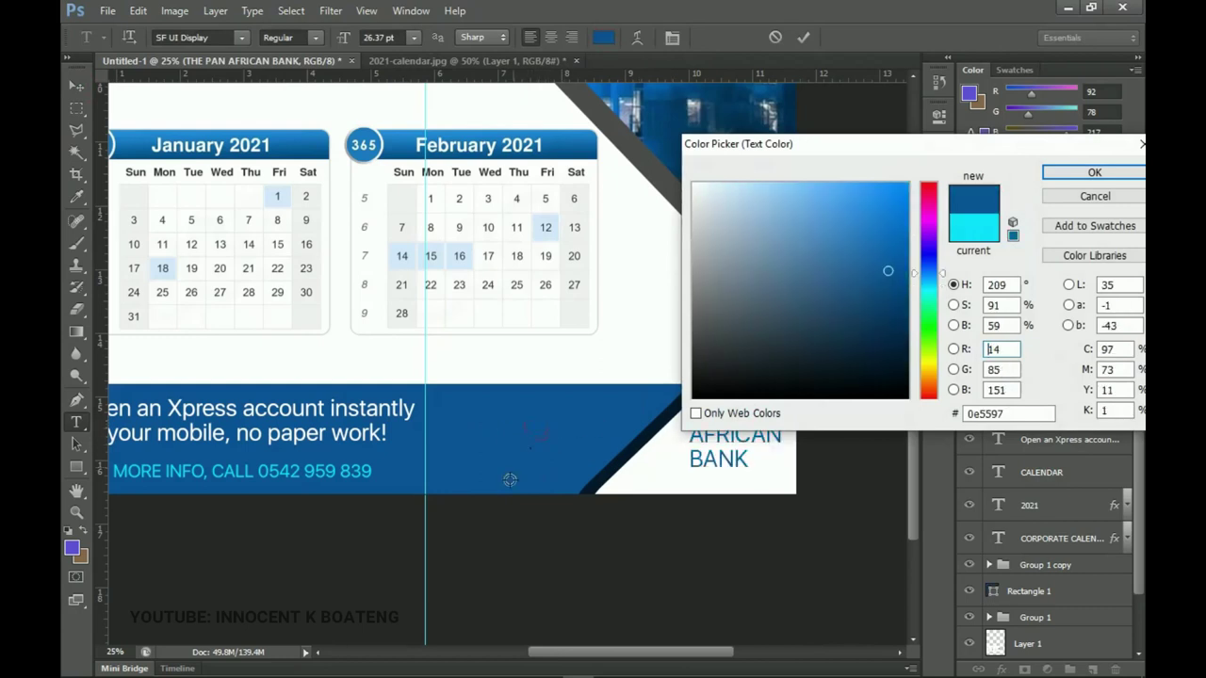
pyautogui.click(1093, 172)
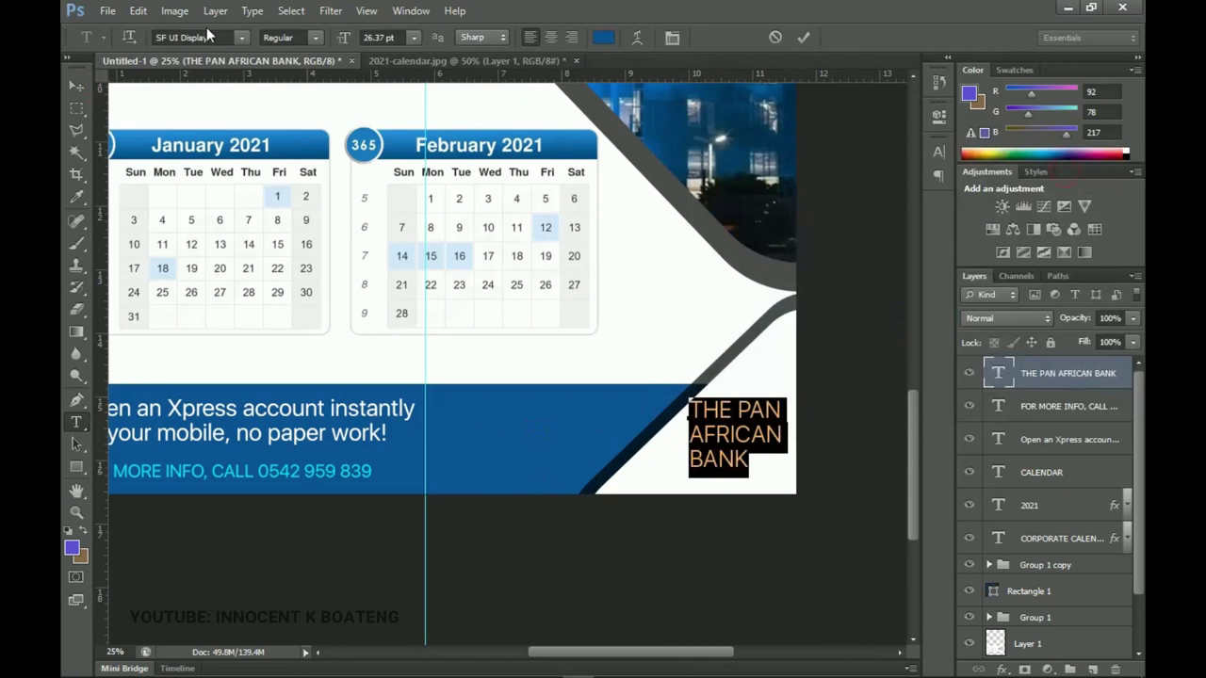
# - Set the THE PAN AFRICAN BANK text in Poppins SemiBold and shift it slightly down and left within the white corner
pyautogui.click(204, 38)
pyautogui.write('Poppins')
pyautogui.press('Return')
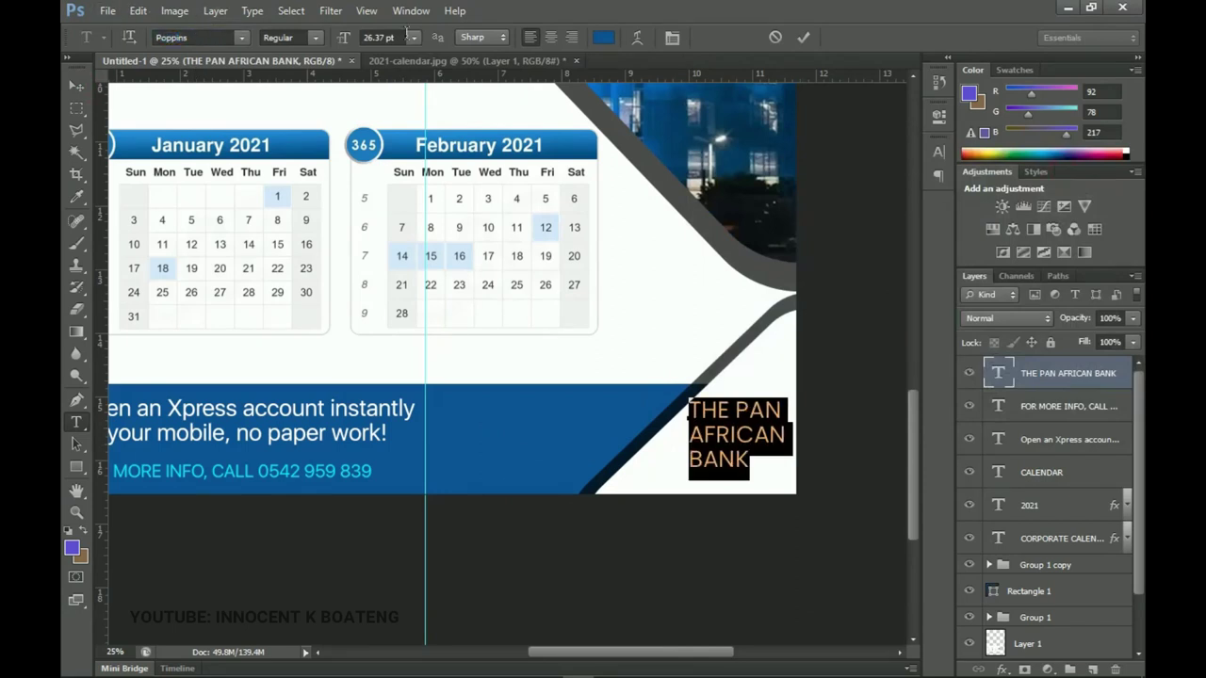
pyautogui.click(306, 38)
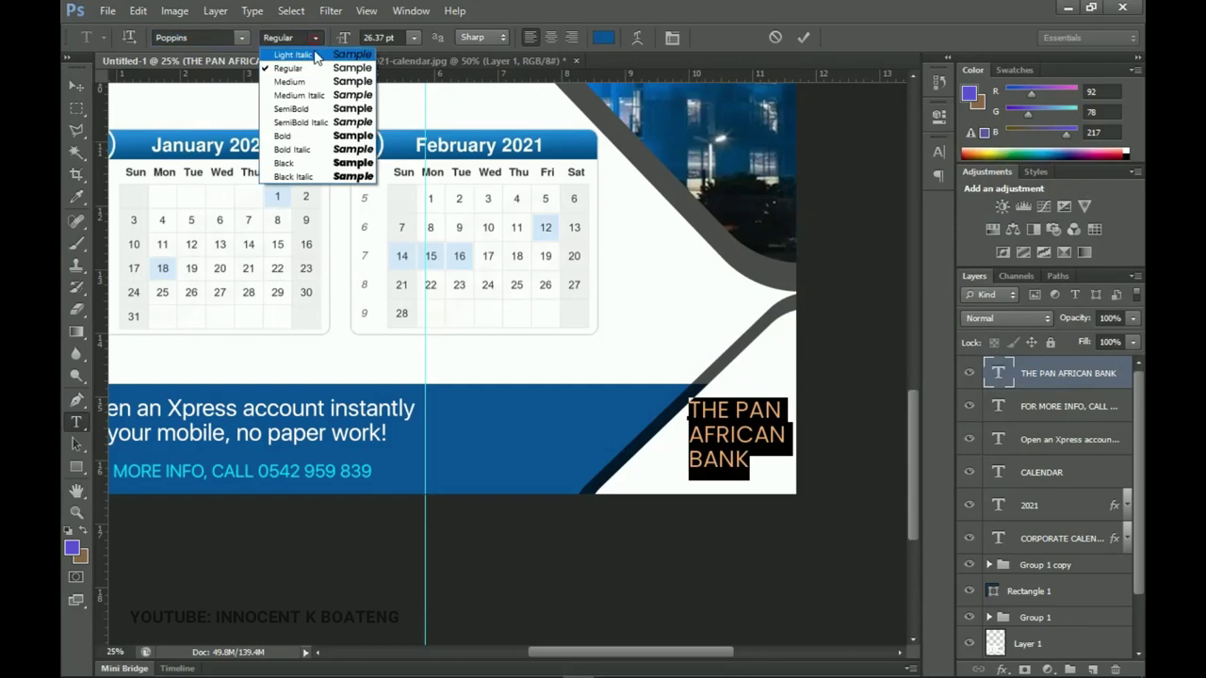
pyautogui.click(324, 109)
pyautogui.moveTo(727, 430); pyautogui.dragTo(720, 442)
# - Check which photo the Ecobank Land (2) layer holds by toggling its visibility, and rasterize that layer
pyautogui.press('z')
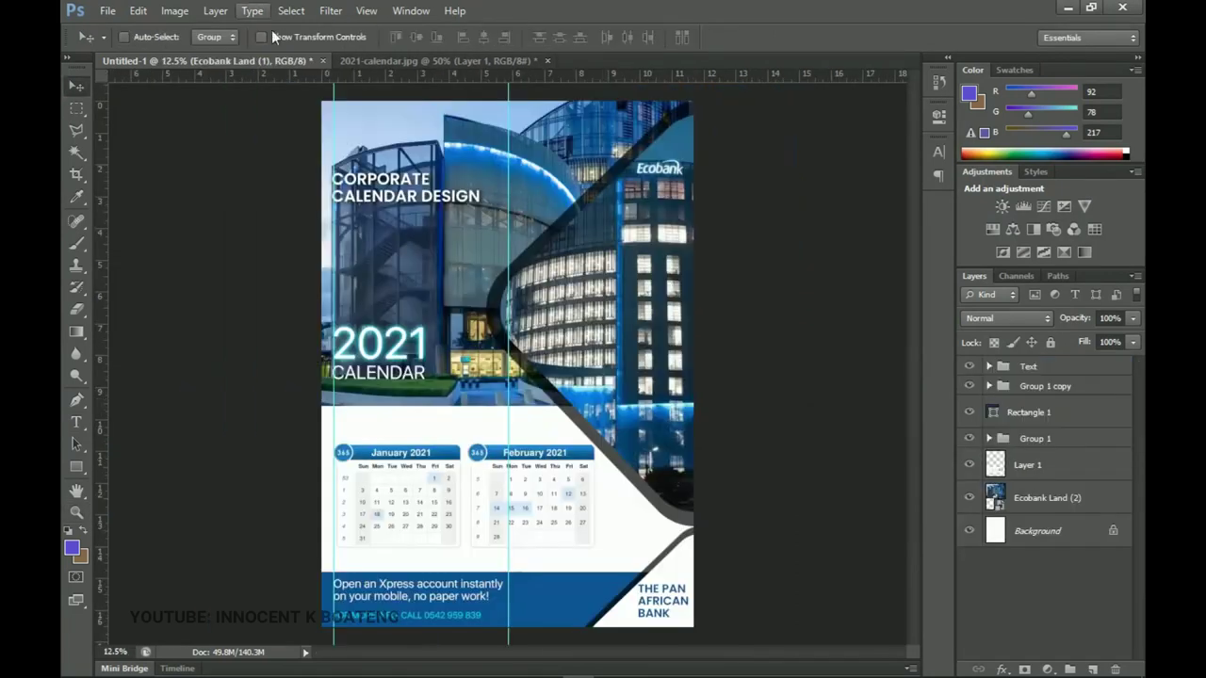
pyautogui.keyDown('ctrl'); pyautogui.click(541, 146); pyautogui.keyUp('ctrl')
pyautogui.moveTo(551, 339); pyautogui.dragTo(579, 274)
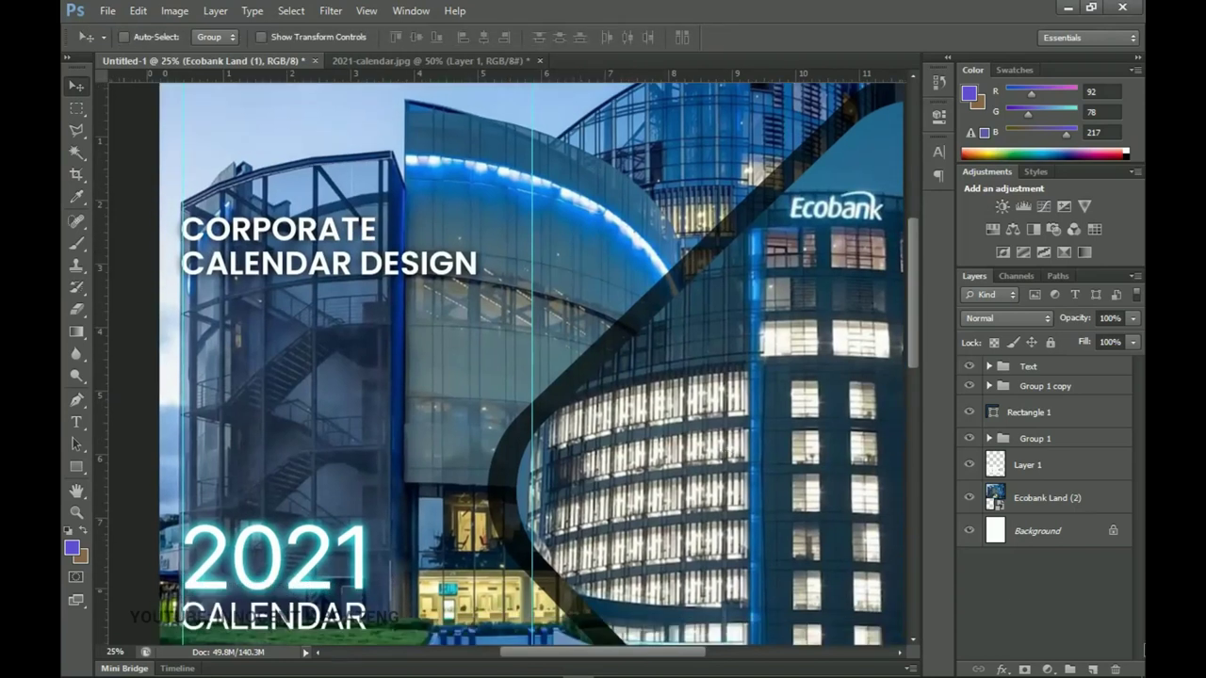
pyautogui.click(1072, 507)
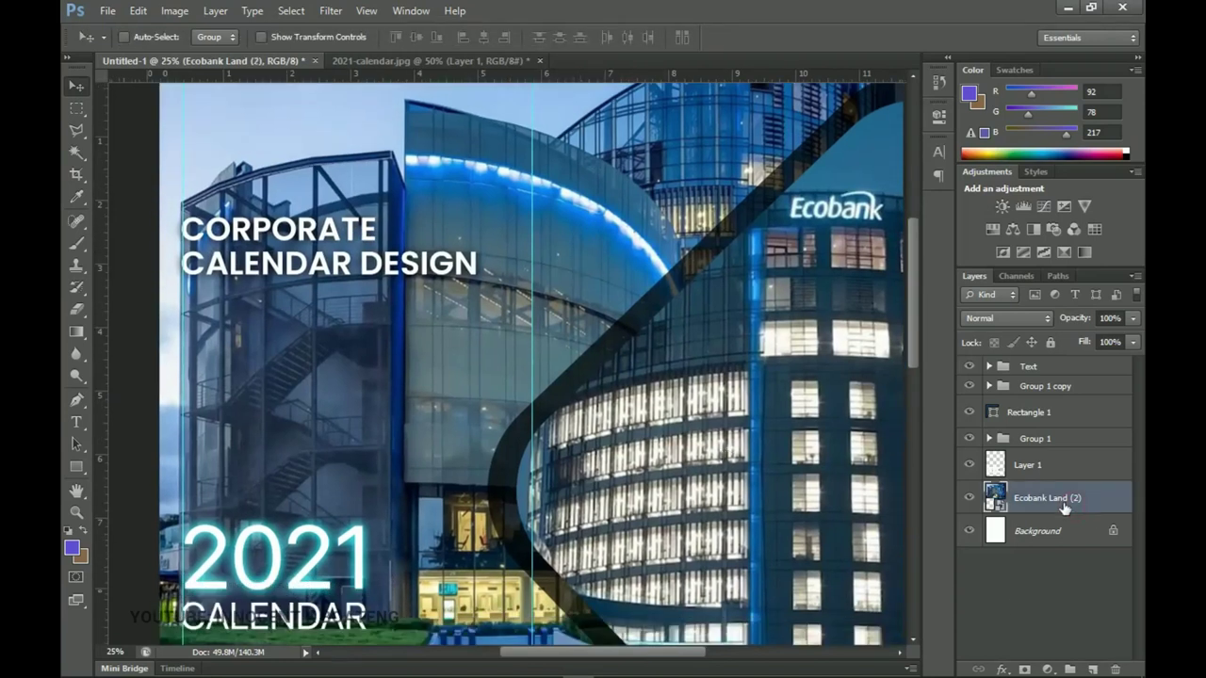
pyautogui.click(967, 500)
pyautogui.click(966, 499)
pyautogui.click(967, 499)
pyautogui.click(966, 499)
pyautogui.rightClick(1071, 502)
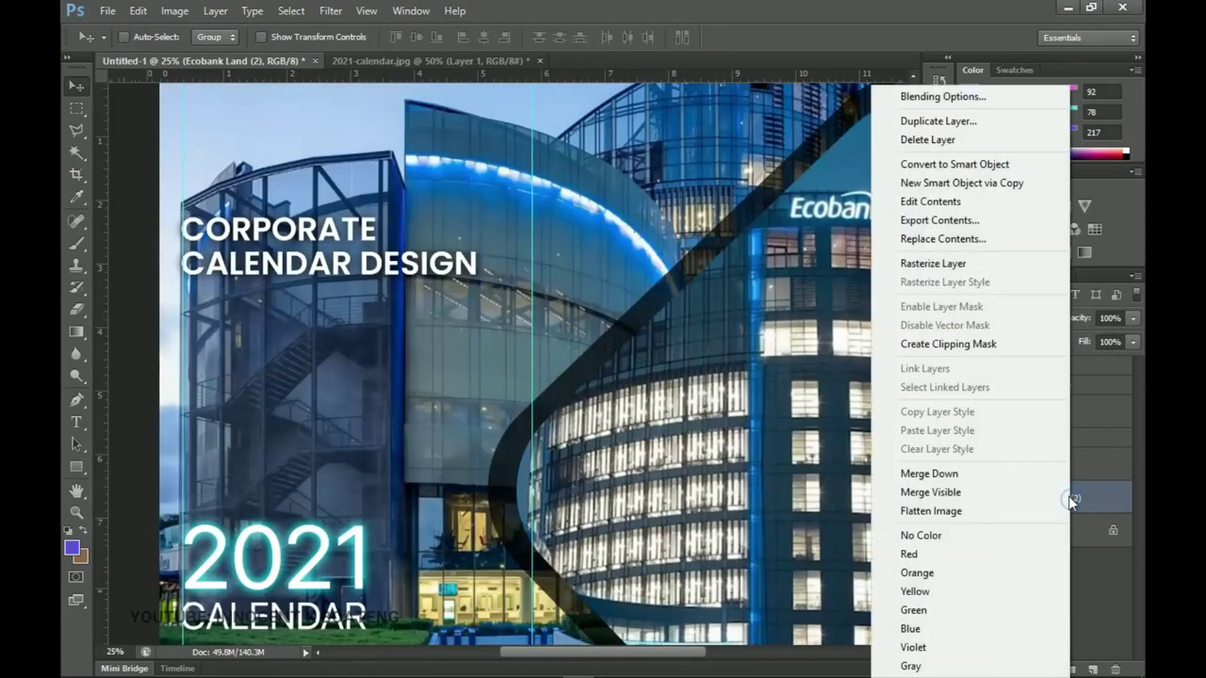
pyautogui.click(936, 260)
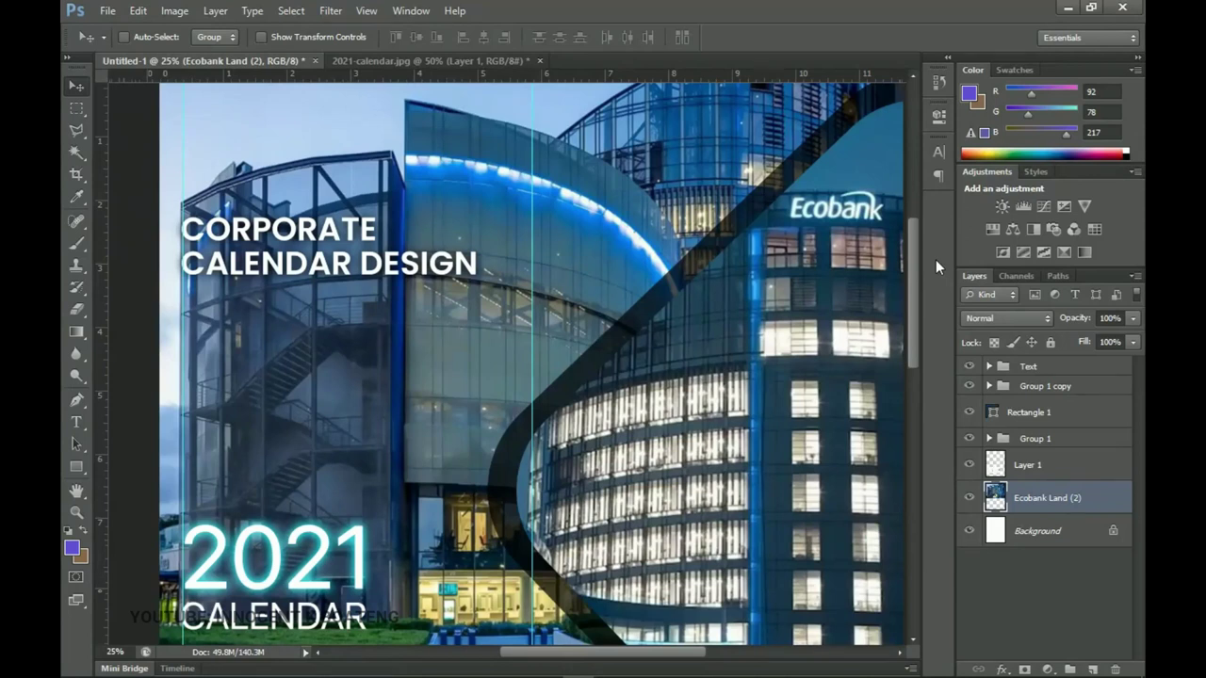
# - Boost the contrast of the Ecobank Land (2) photo with Levels, using input black 19 and input white 243
pyautogui.hotkey('ctrl', '0')
pyautogui.hotkey('ctrl', 'l')
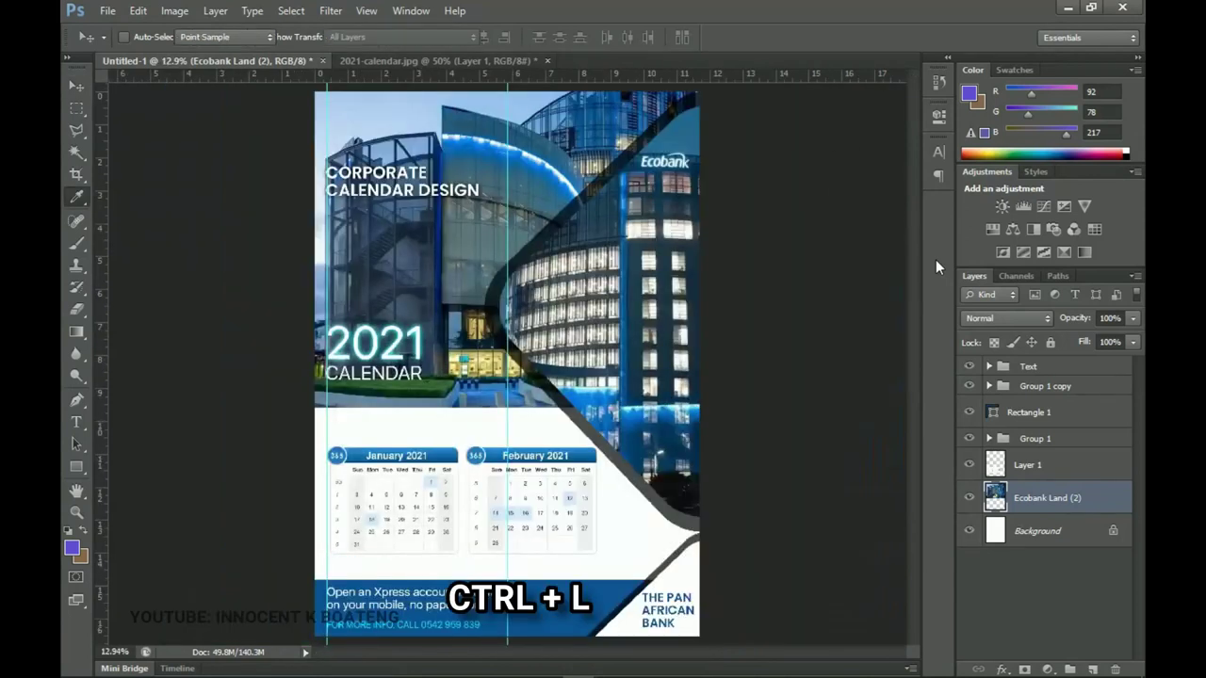
pyautogui.moveTo(902, 166); pyautogui.dragTo(849, 166)
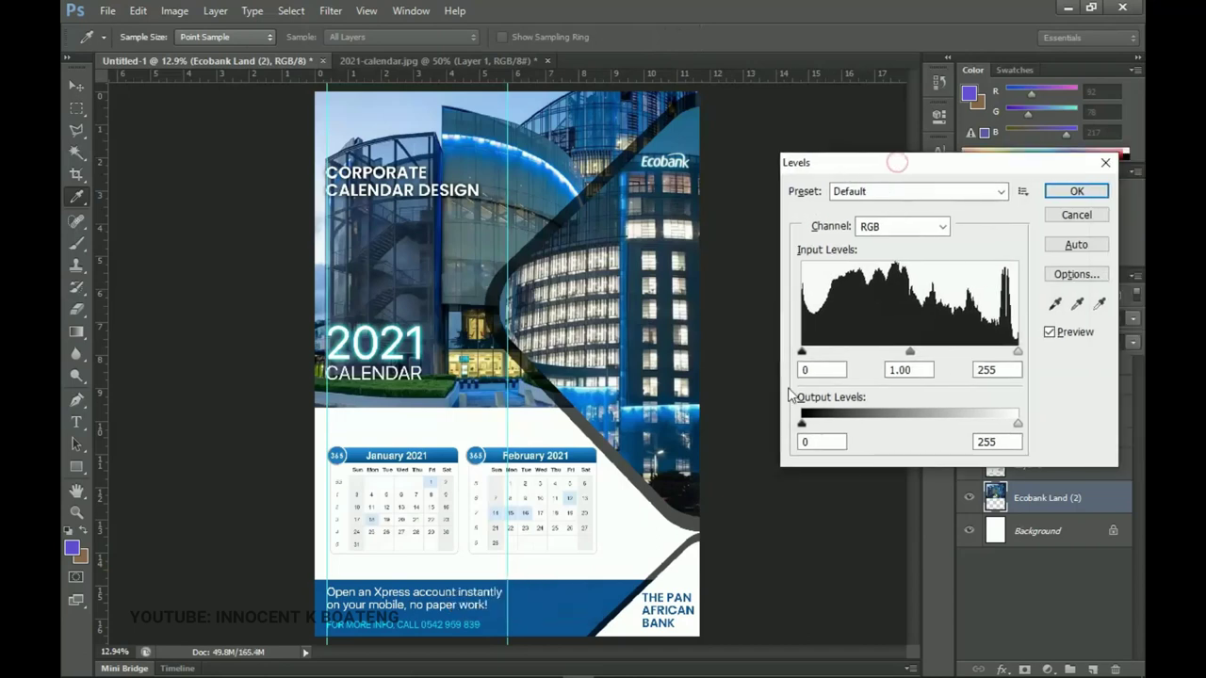
pyautogui.moveTo(802, 352); pyautogui.dragTo(818, 356)
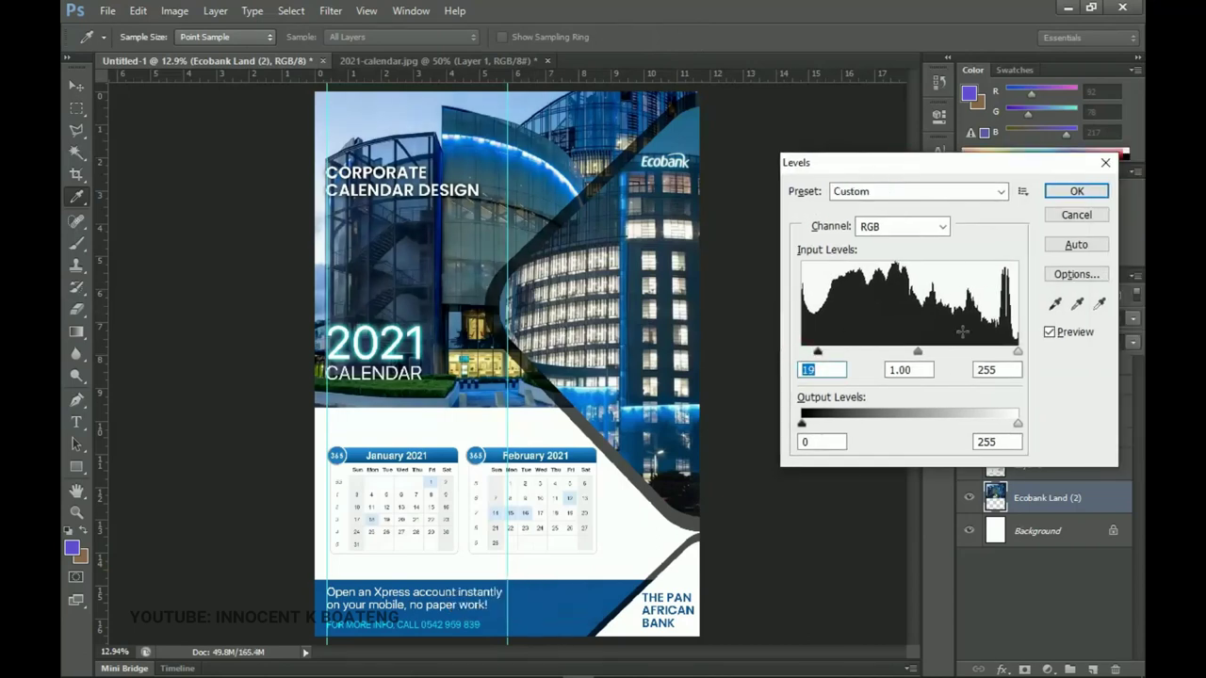
pyautogui.moveTo(1016, 352); pyautogui.dragTo(1007, 351)
pyautogui.moveTo(817, 352); pyautogui.dragTo(818, 351)
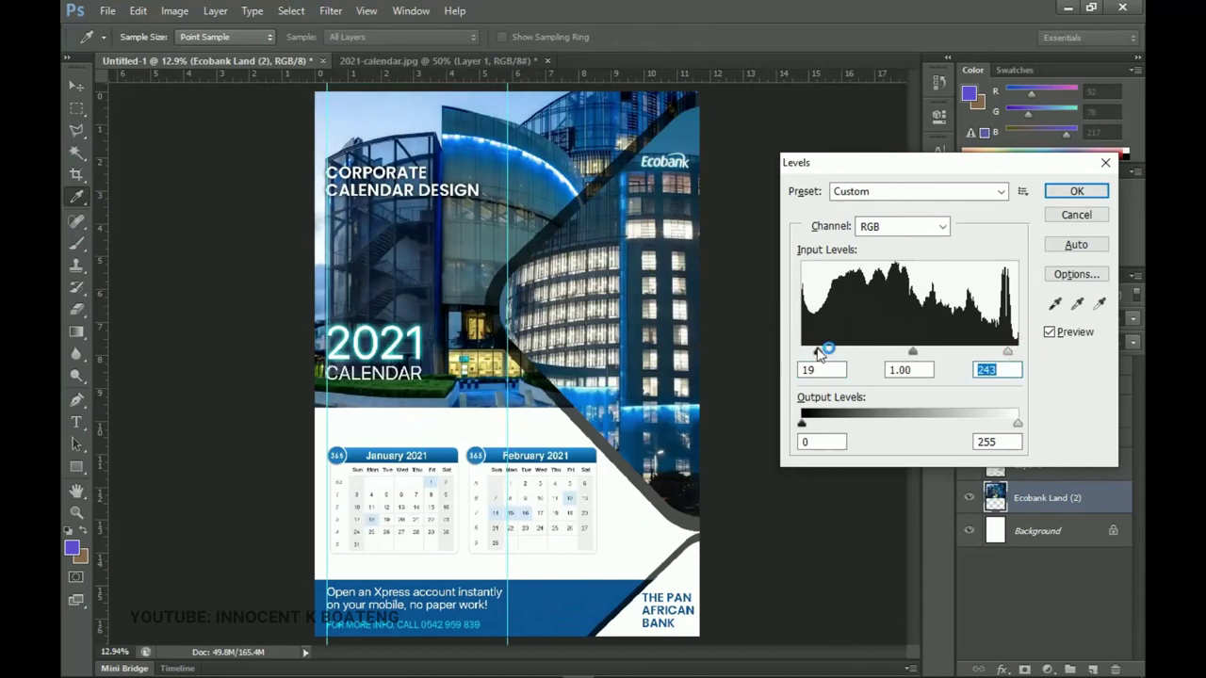
pyautogui.click(819, 350)
pyautogui.click(1075, 193)
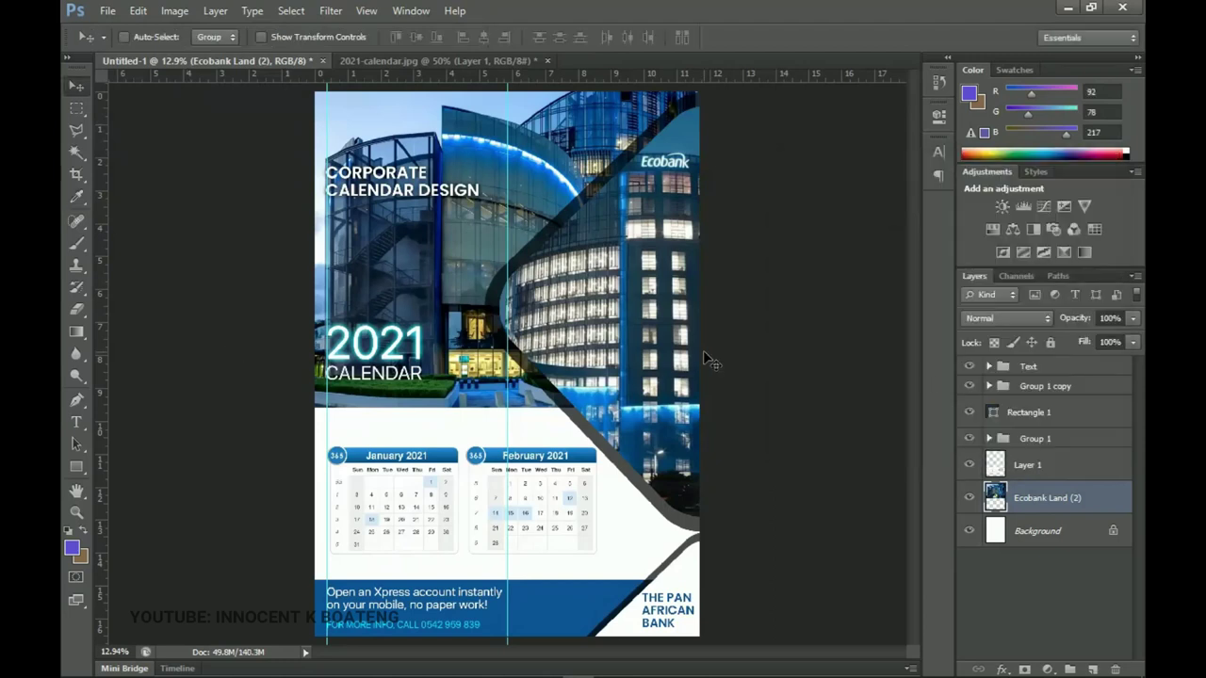
# - Raise the saturation of the Ecobank Land (2) photo to +6 with Hue/Saturation
pyautogui.hotkey('ctrl', 'u')
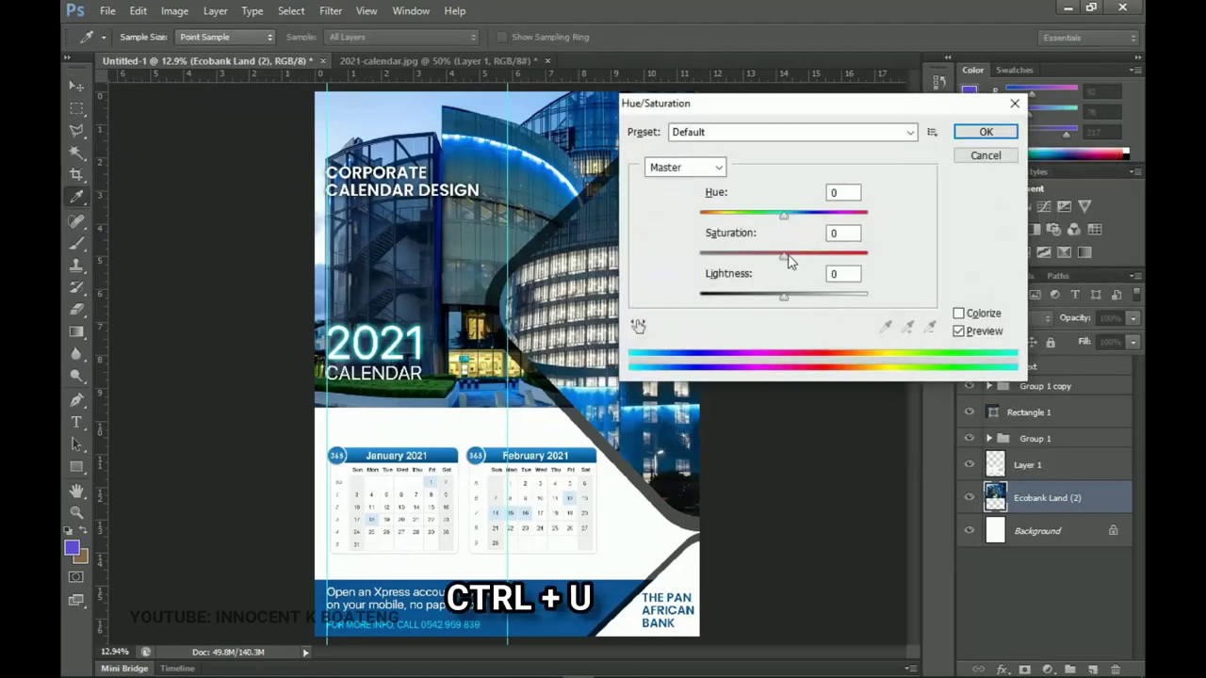
pyautogui.moveTo(788, 258); pyautogui.dragTo(789, 260)
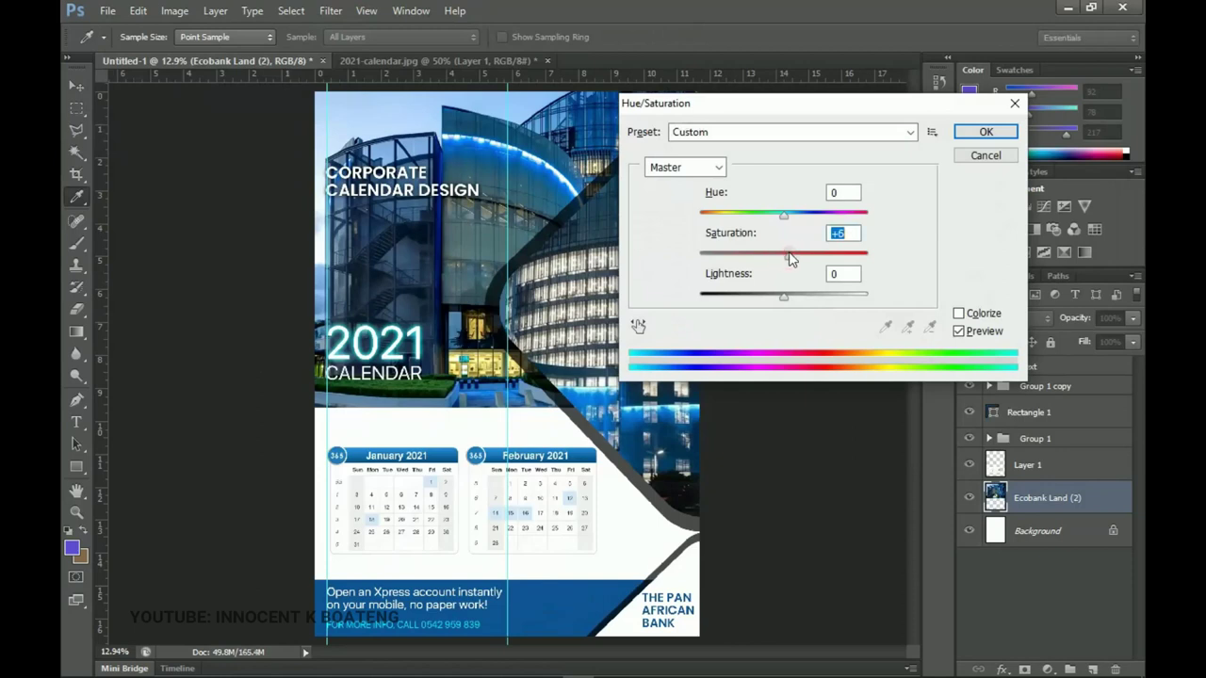
pyautogui.click(985, 132)
pyautogui.press('v')
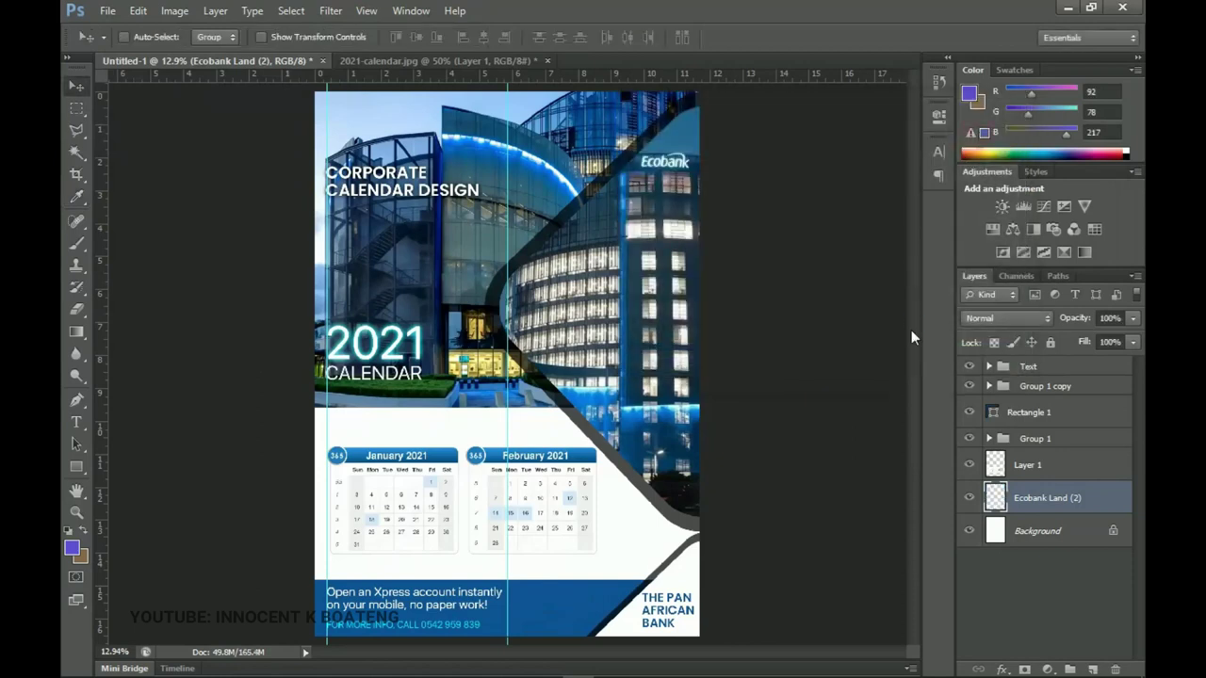
# - Increase the contrast of the Ecobank Land (1) photo inside Group 1 with Levels, using input black 11 and input white about 240
pyautogui.click(968, 438)
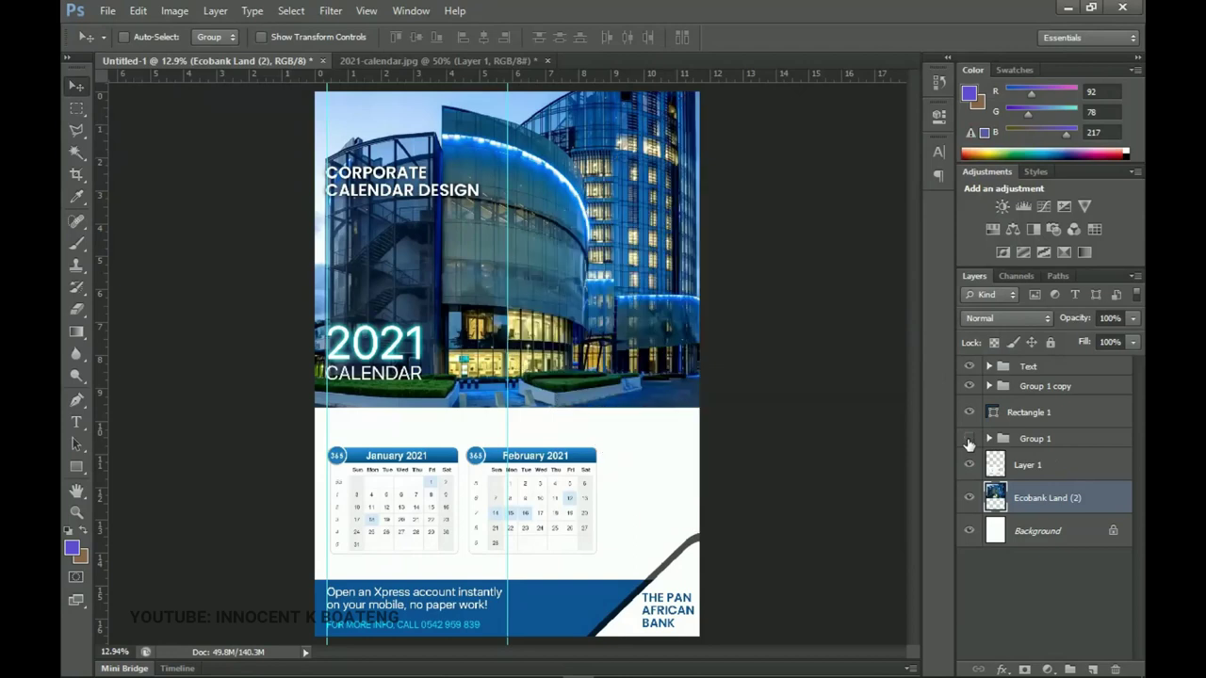
pyautogui.click(968, 439)
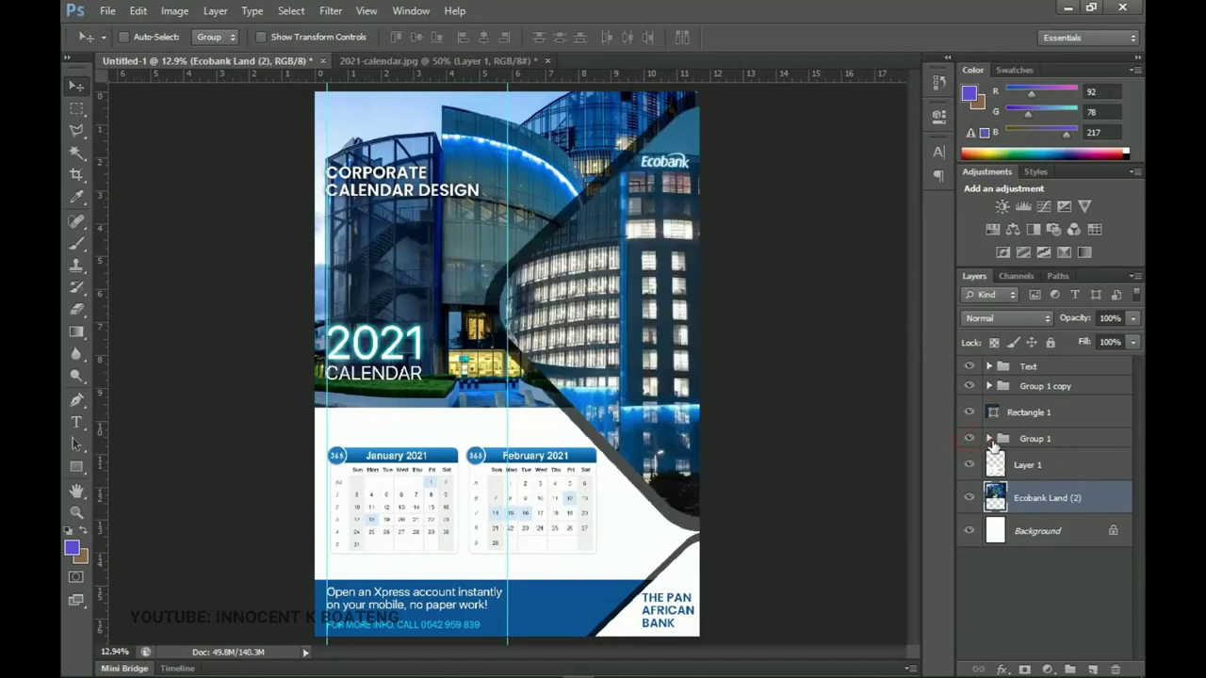
pyautogui.click(989, 439)
pyautogui.click(1048, 465)
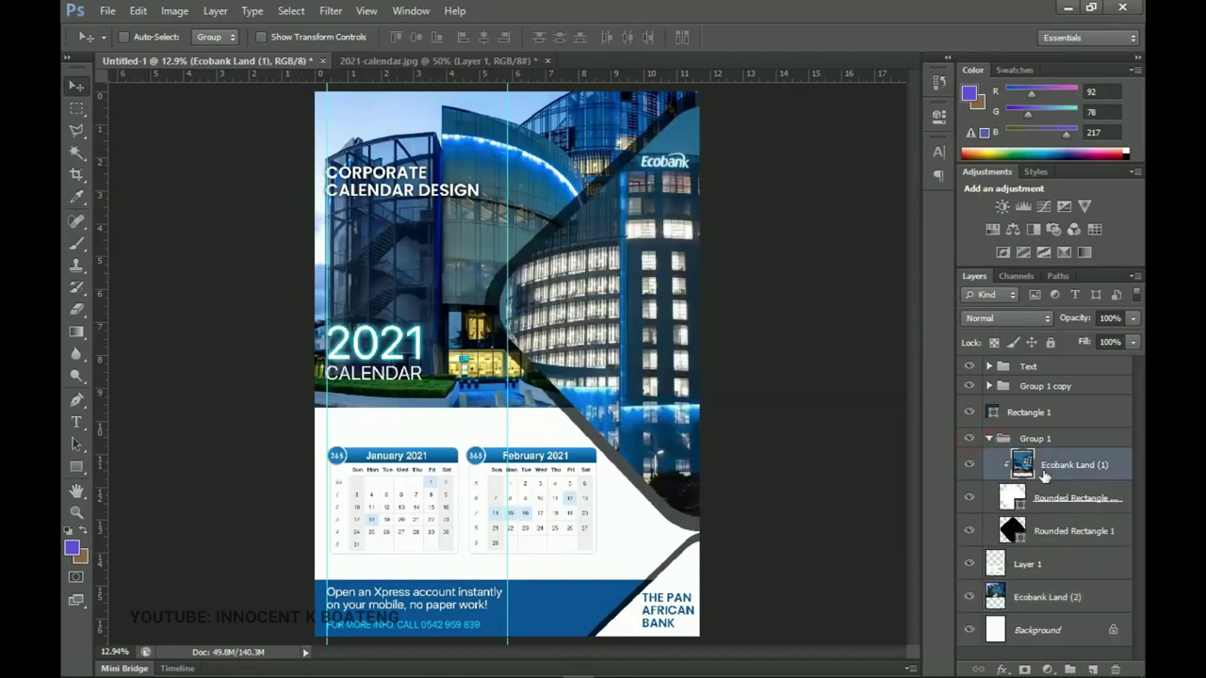
pyautogui.hotkey('ctrl', 'l')
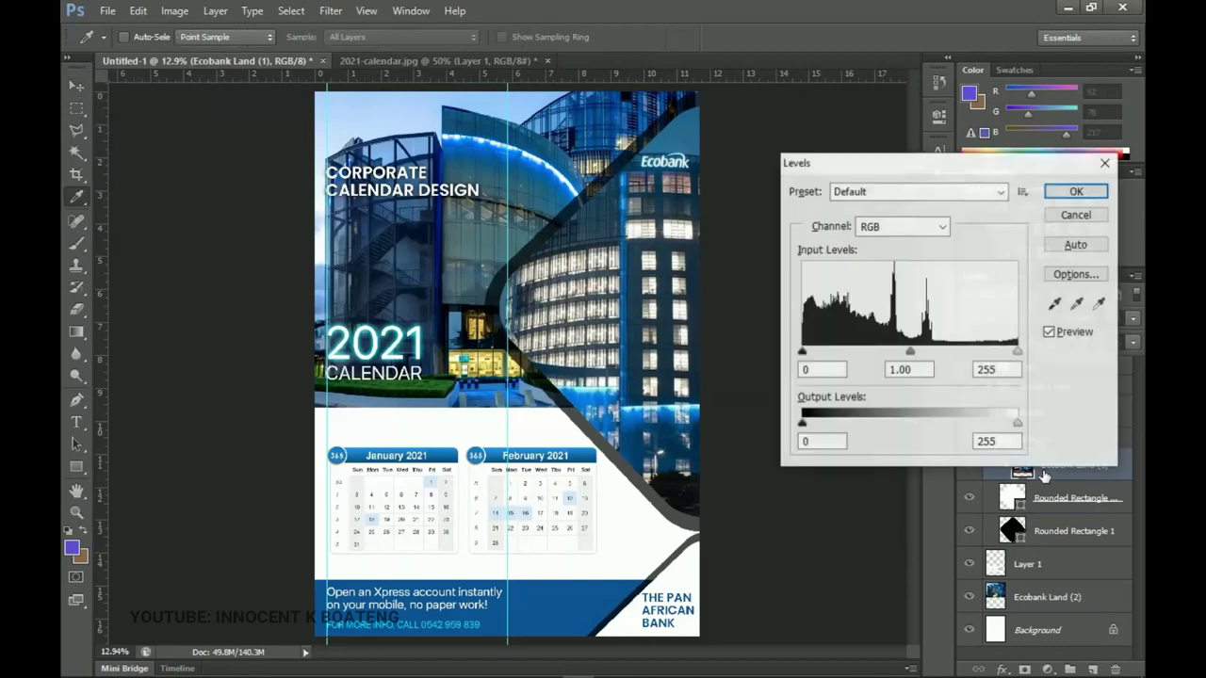
pyautogui.moveTo(801, 352); pyautogui.dragTo(810, 352)
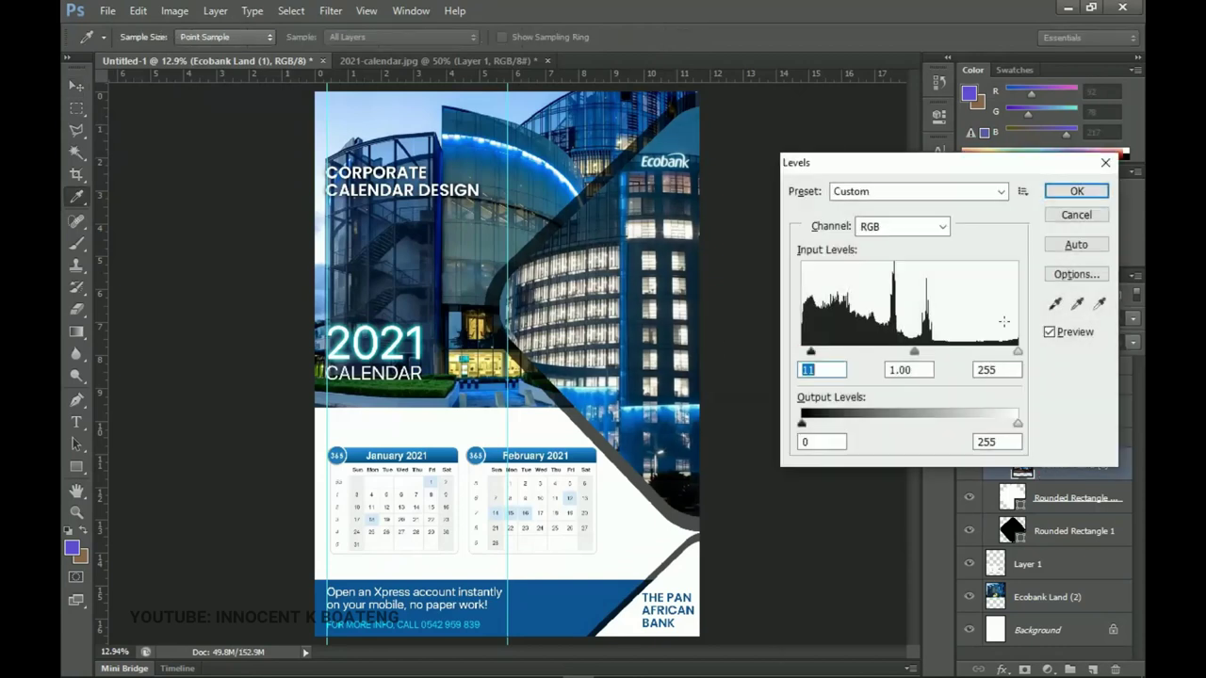
pyautogui.moveTo(1018, 353); pyautogui.dragTo(1010, 354)
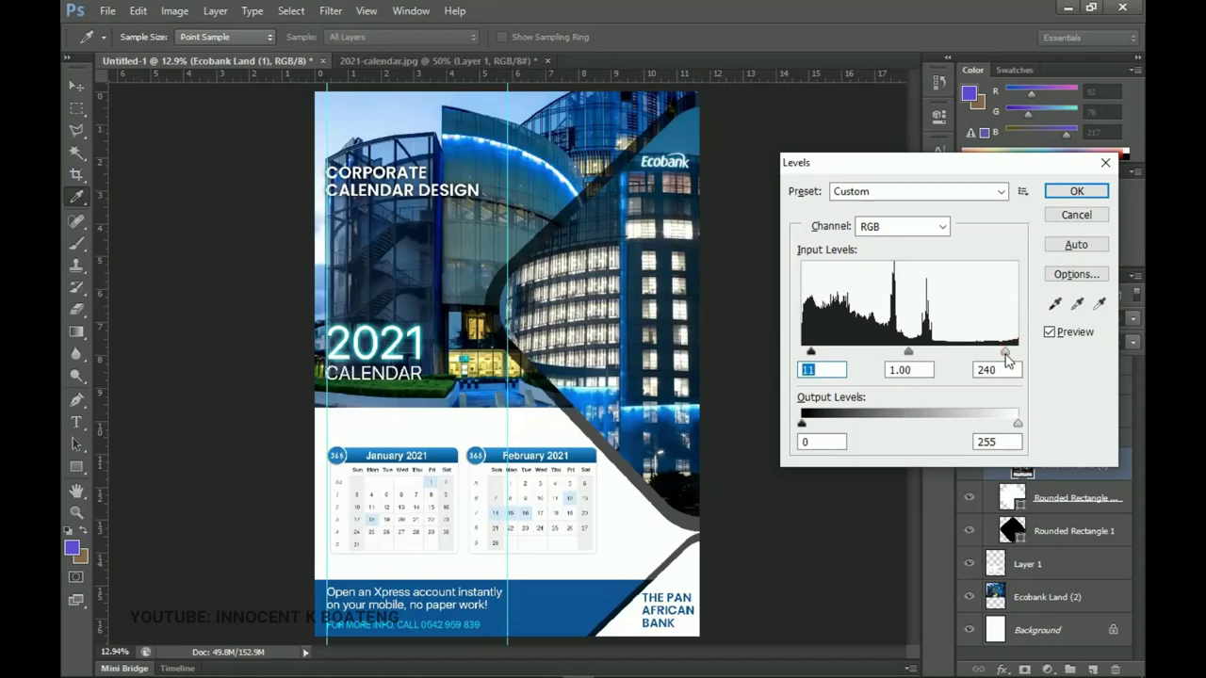
pyautogui.click(1075, 191)
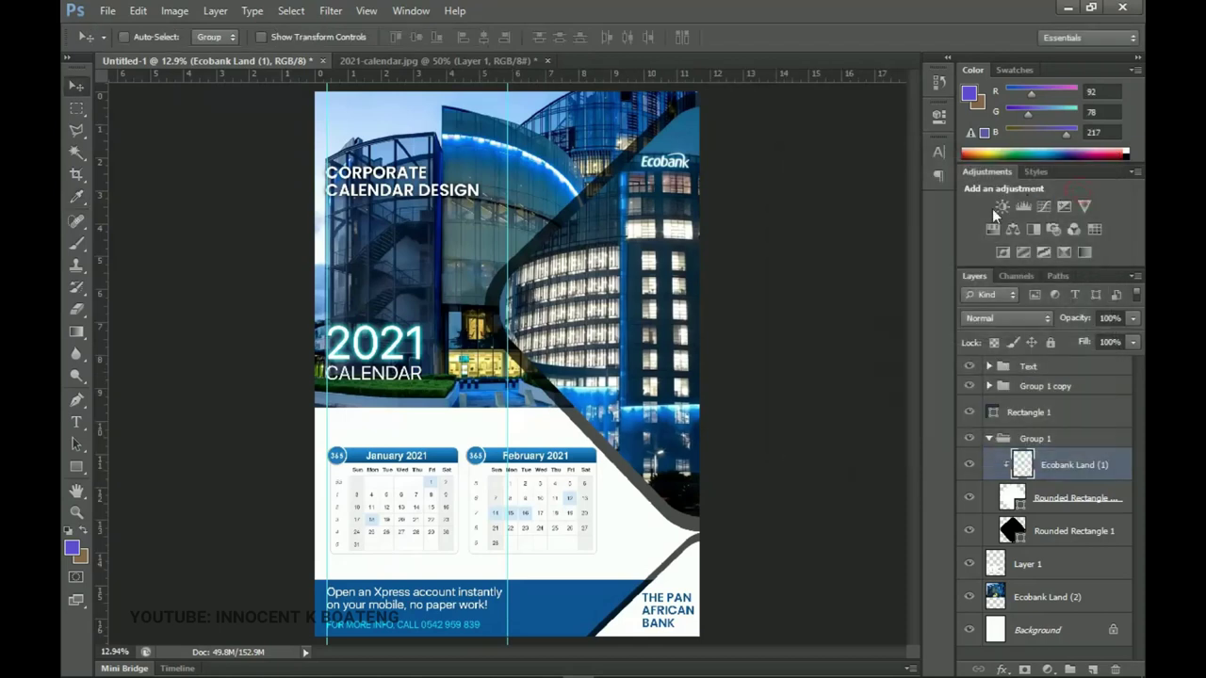
# - Raise the Ecobank Land (1) photo's saturation slightly with Hue/Saturation and collapse Group 1
pyautogui.hotkey('ctrl', 'u')
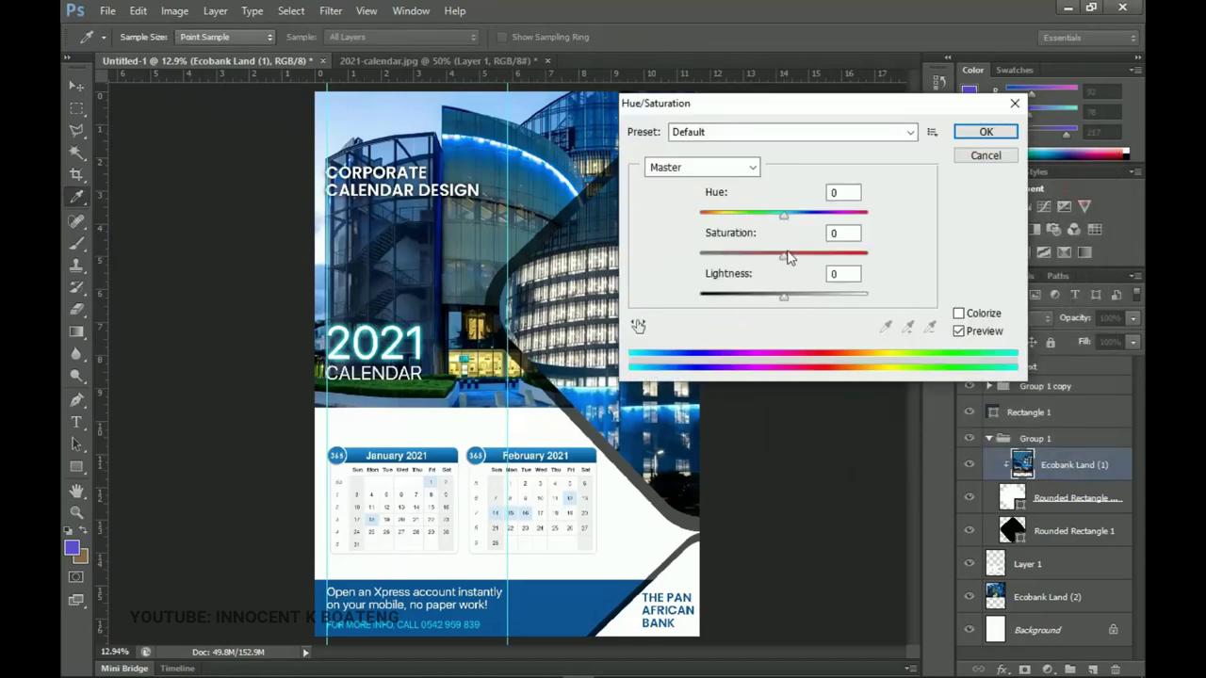
pyautogui.moveTo(786, 256); pyautogui.dragTo(788, 255)
pyautogui.click(983, 132)
pyautogui.press('z')
pyautogui.keyDown('alt'); pyautogui.click(534, 324); pyautogui.keyUp('alt')
pyautogui.press('v')
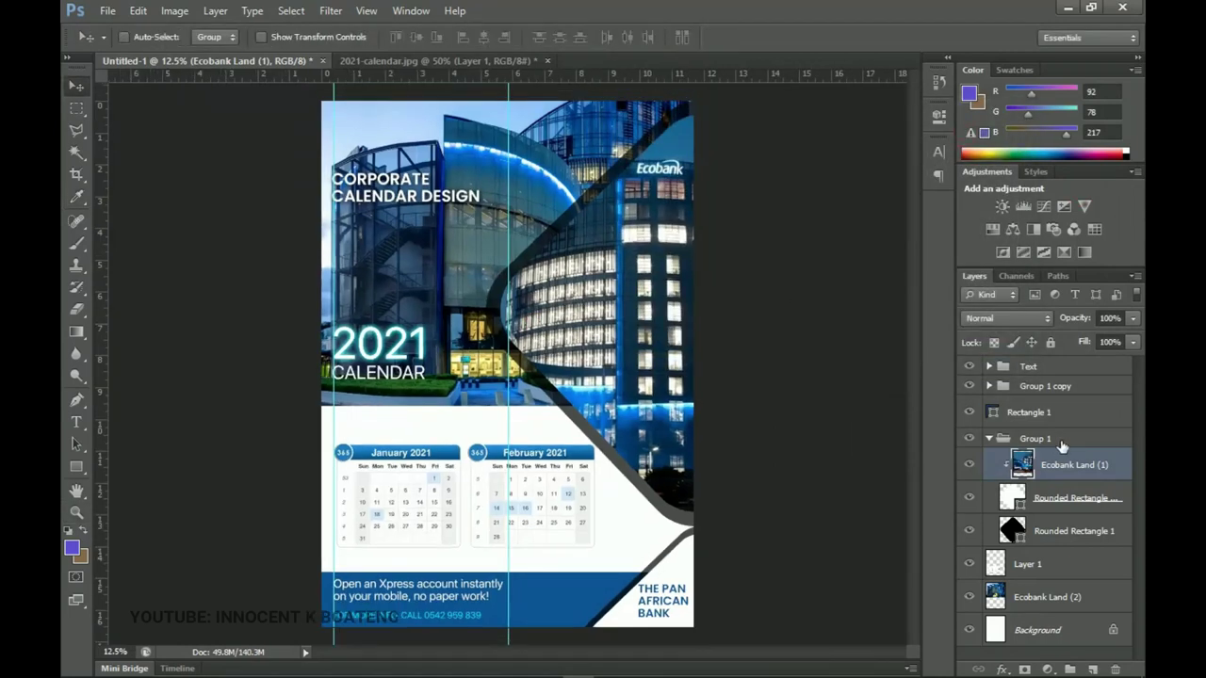
pyautogui.click(988, 438)
# - Examine the January and February 2021 grids up close and check Layer 1's content by toggling its visibility
pyautogui.press('z')
pyautogui.click(491, 499)
pyautogui.click(489, 536)
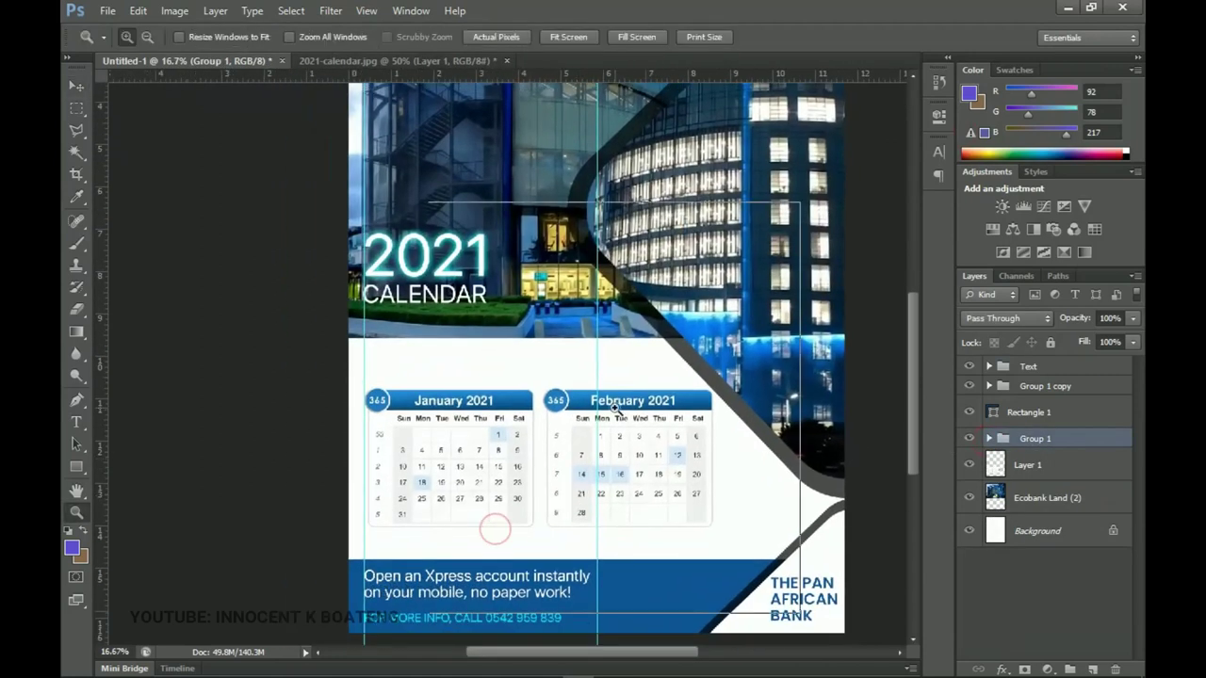
pyautogui.click(617, 405)
pyautogui.press('v')
pyautogui.moveTo(619, 403); pyautogui.dragTo(576, 367)
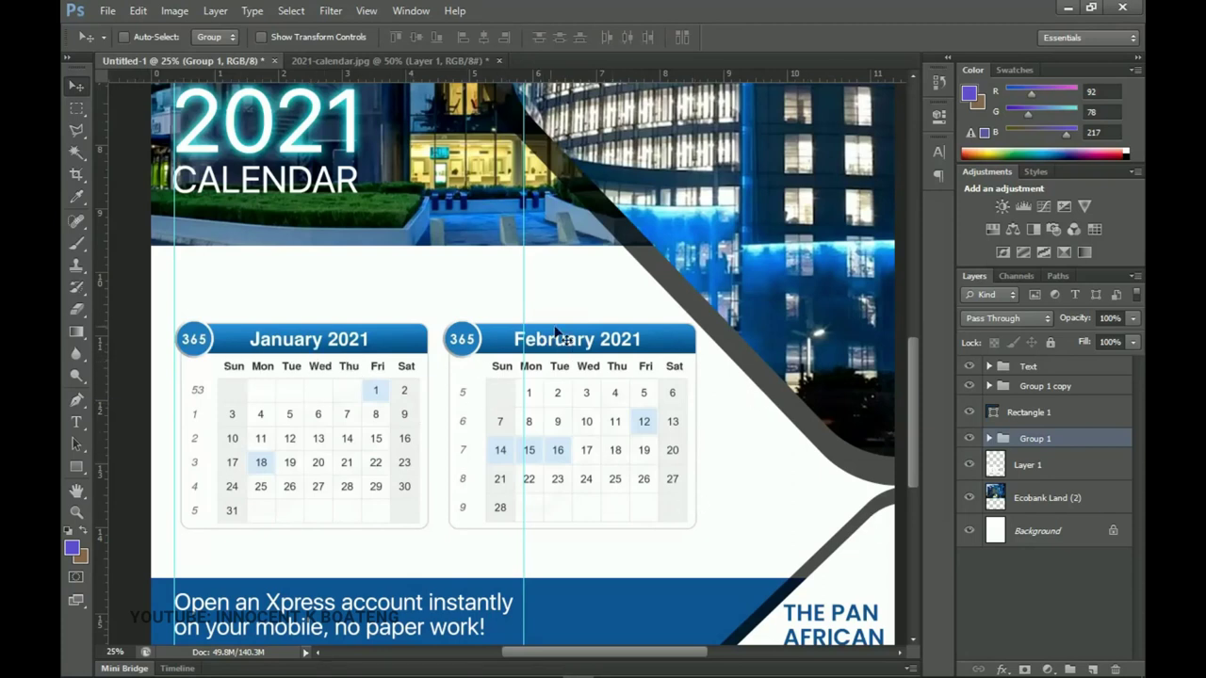
pyautogui.click(1034, 468)
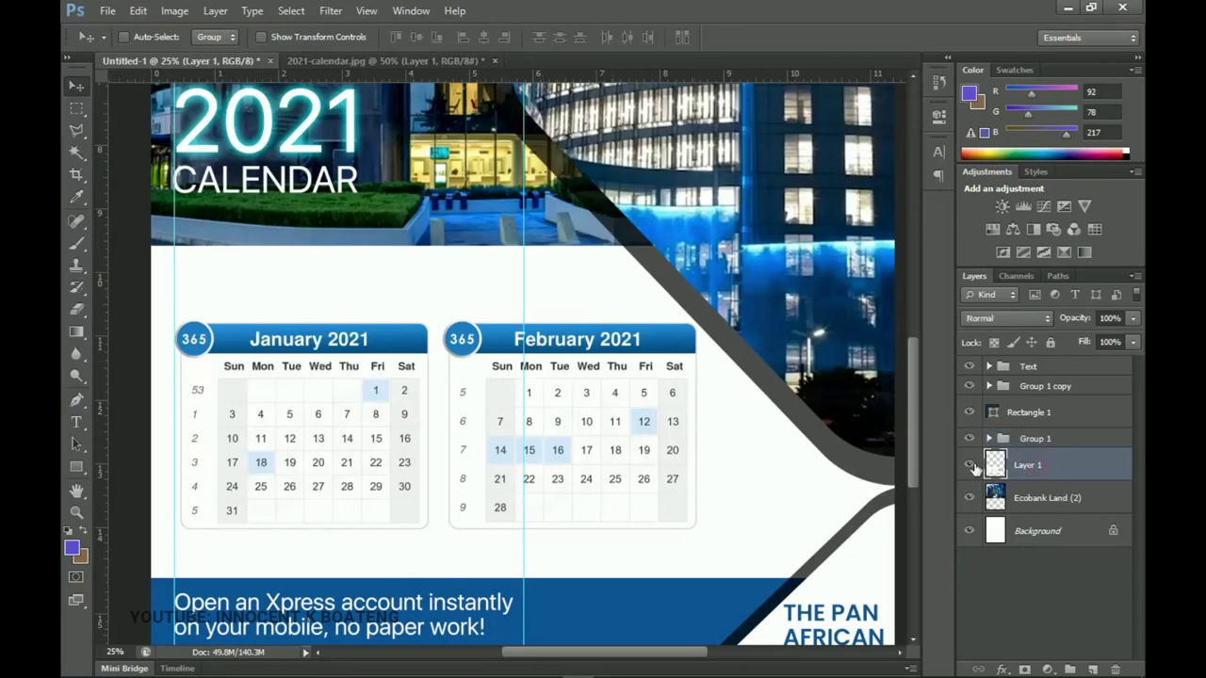
pyautogui.click(969, 464)
pyautogui.click(969, 464)
pyautogui.press('z')
pyautogui.keyDown('alt'); pyautogui.click(672, 444); pyautogui.keyUp('alt')
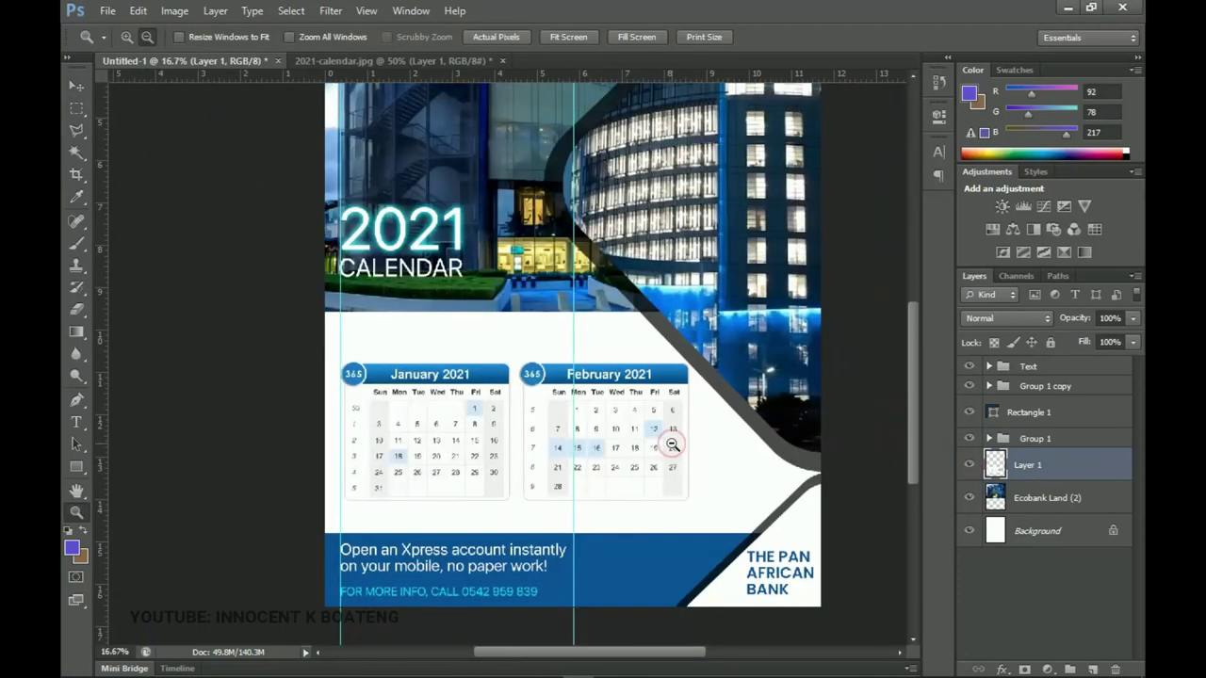
pyautogui.keyDown('alt'); pyautogui.click(671, 444); pyautogui.keyUp('alt')
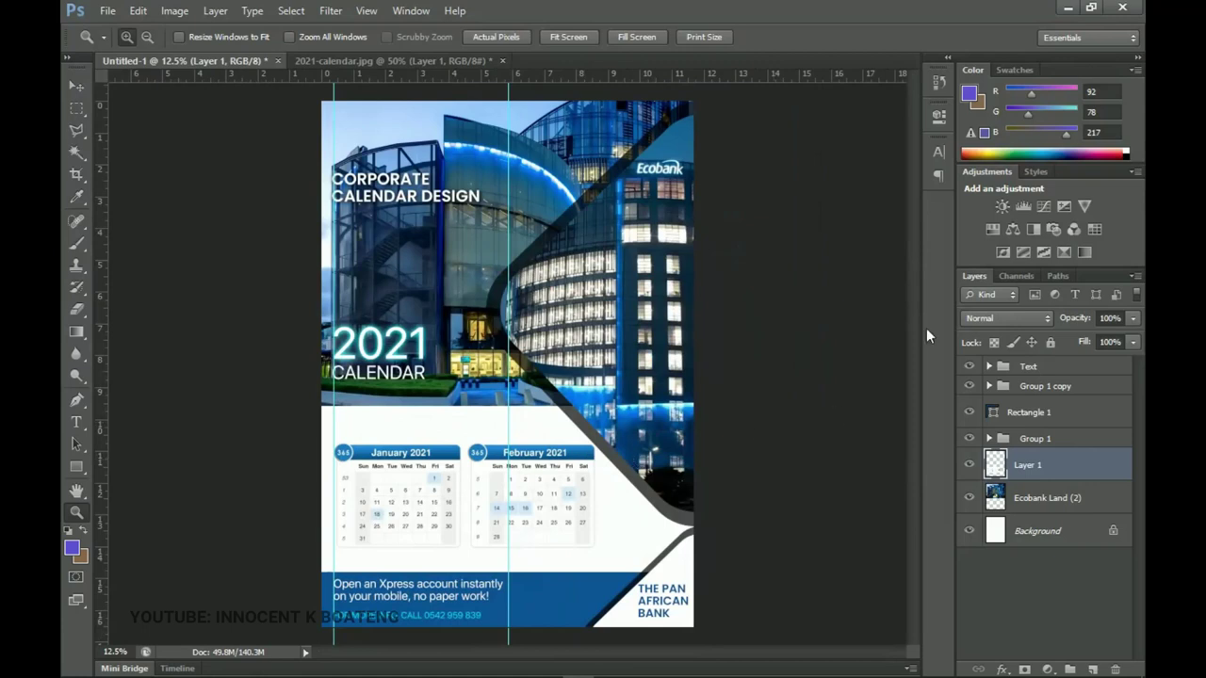
# - Look over the March and April 2021 grids in 2021-calendar.jpg and return to the Untitled-1 calendar design
pyautogui.click(406, 61)
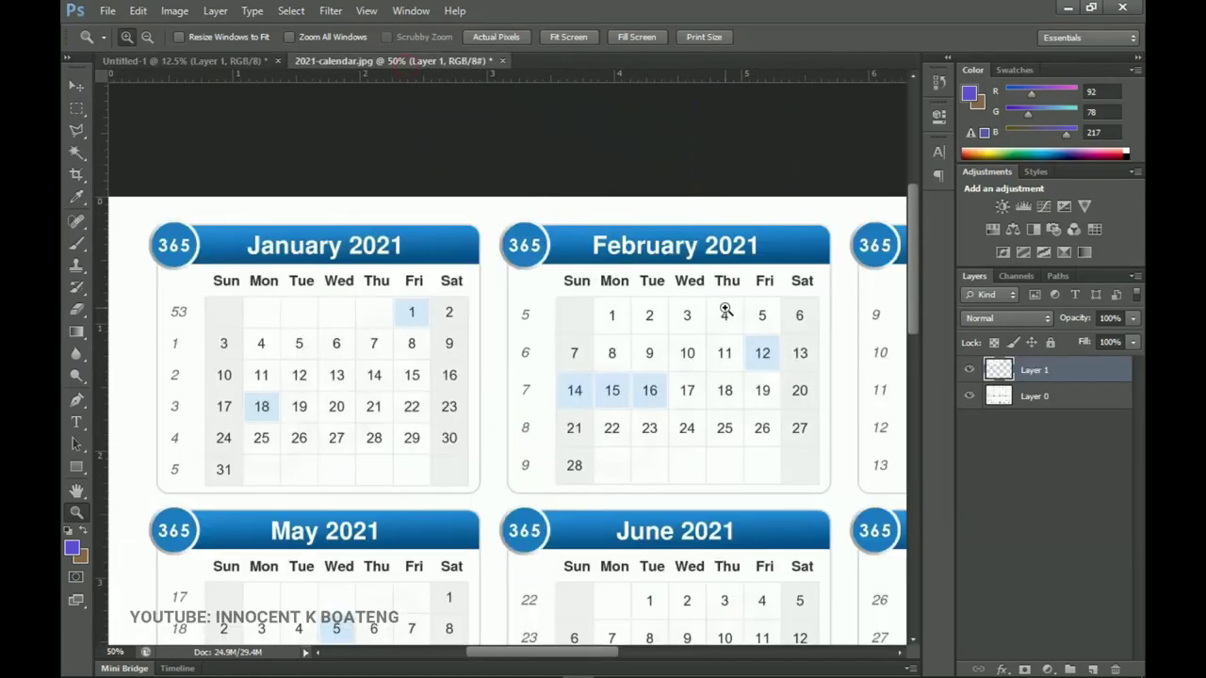
pyautogui.moveTo(722, 307); pyautogui.dragTo(409, 314)
pyautogui.moveTo(624, 307); pyautogui.dragTo(427, 326)
pyautogui.press('v')
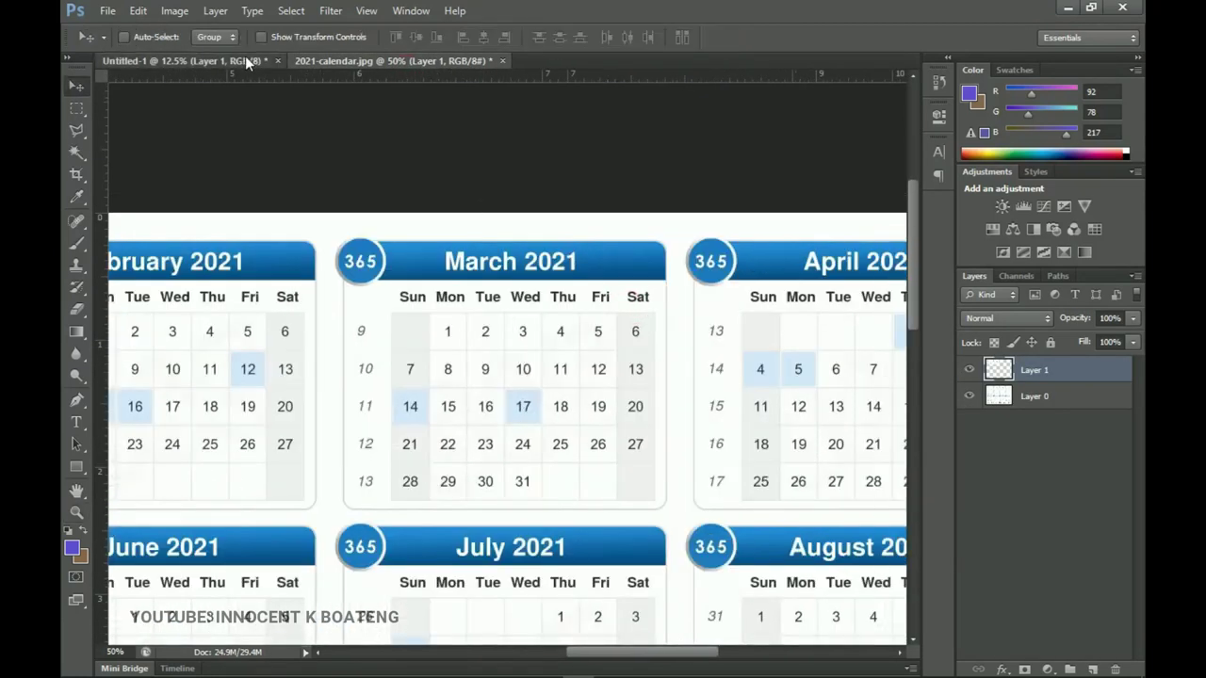
pyautogui.click(245, 59)
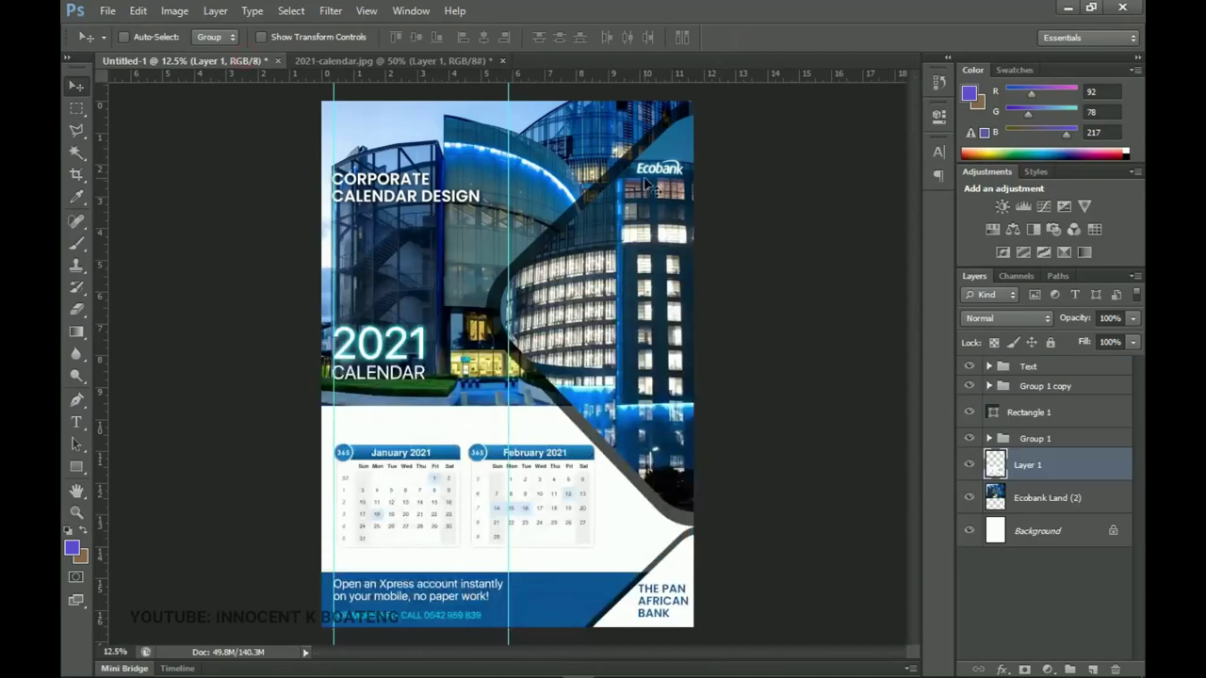
# - Inspect the clipped Ecobank Land (1) photo in Group 1 by toggling its visibility, leaving it shown and the group collapsed
pyautogui.click(985, 437)
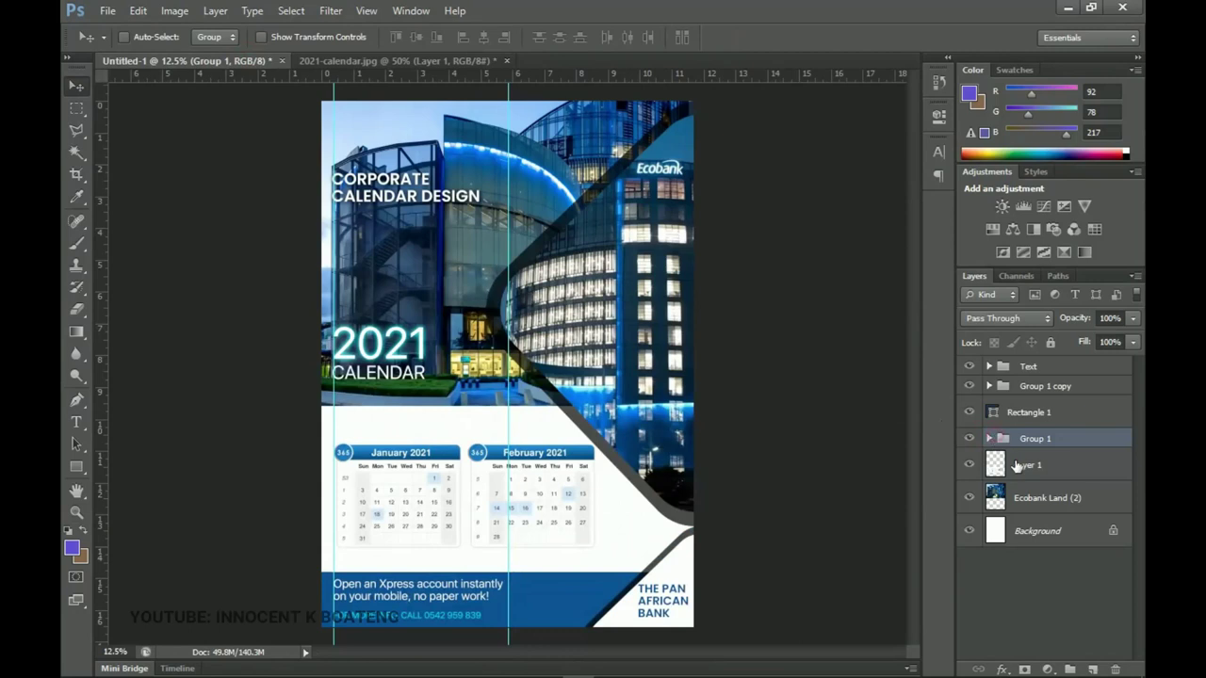
pyautogui.click(989, 438)
pyautogui.click(970, 463)
pyautogui.click(971, 464)
pyautogui.click(970, 464)
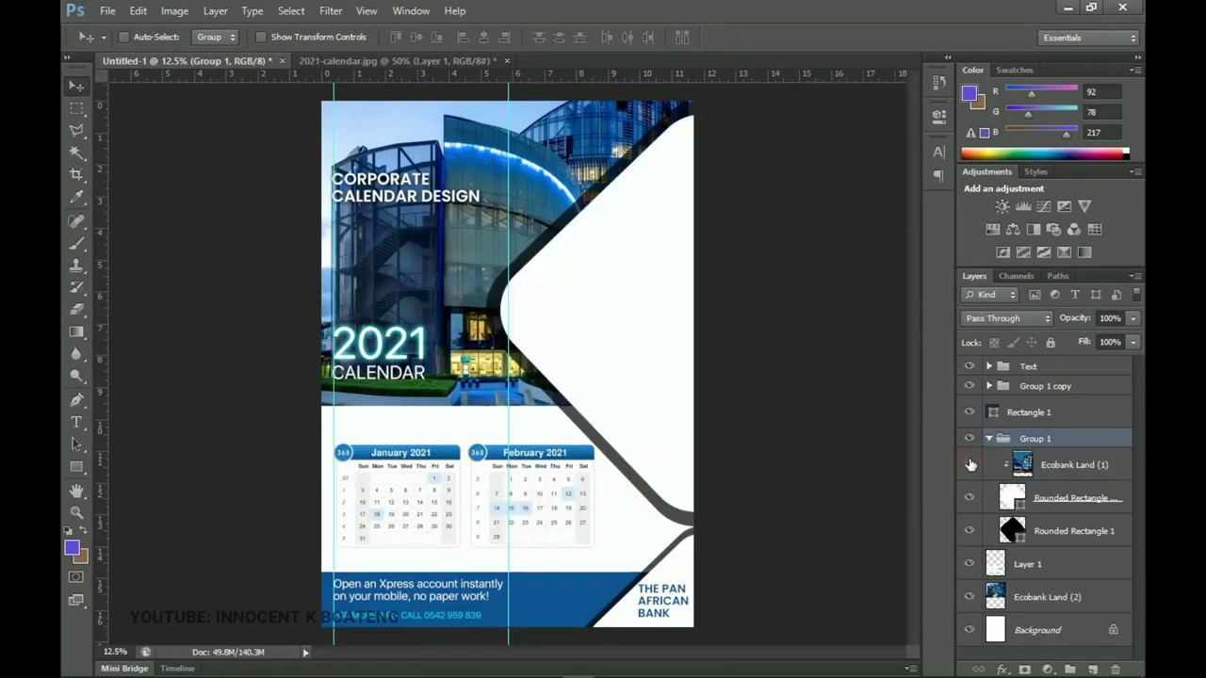
pyautogui.click(970, 464)
pyautogui.click(989, 439)
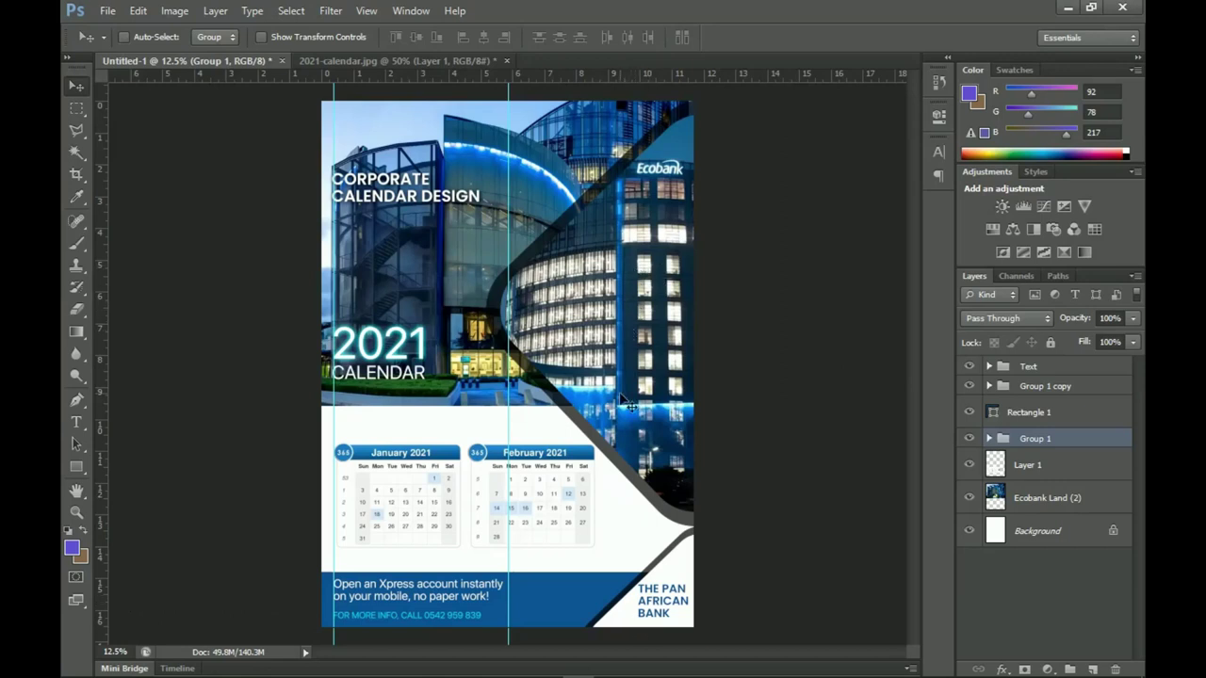
# - Select the area around the February 2021 grid with the Rectangular Marquee Tool and make Layer 1 active
pyautogui.hotkey('ctrl', '+')
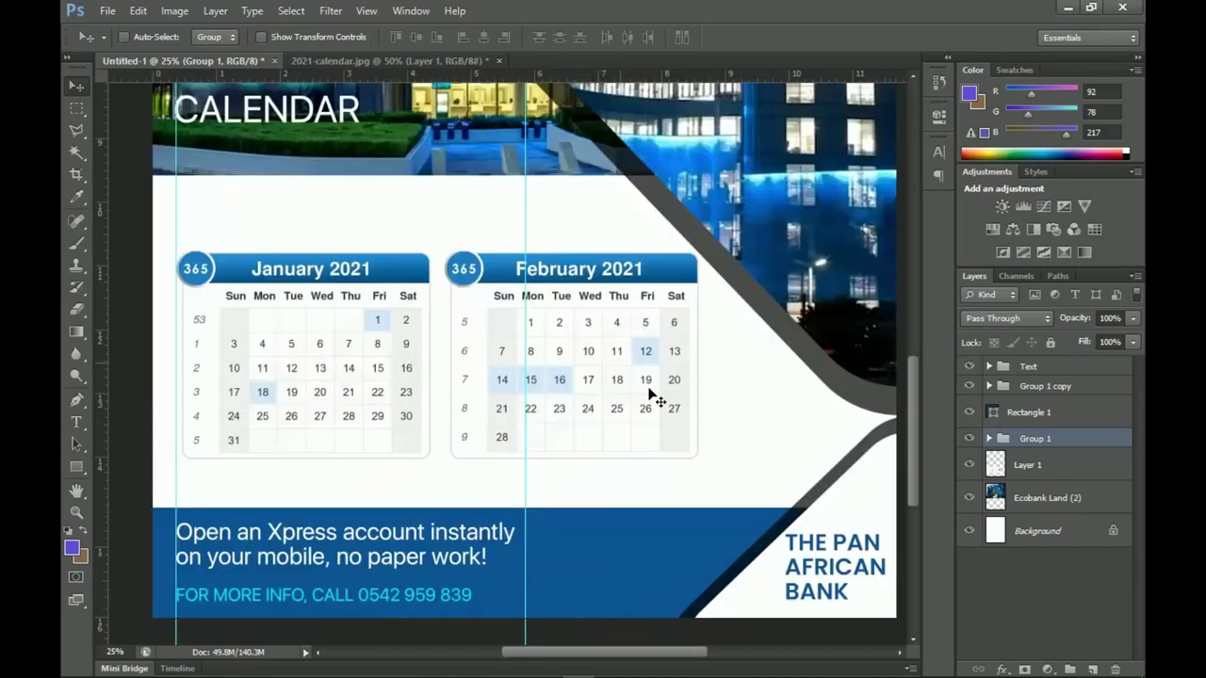
pyautogui.scroll(2, 649, 395)
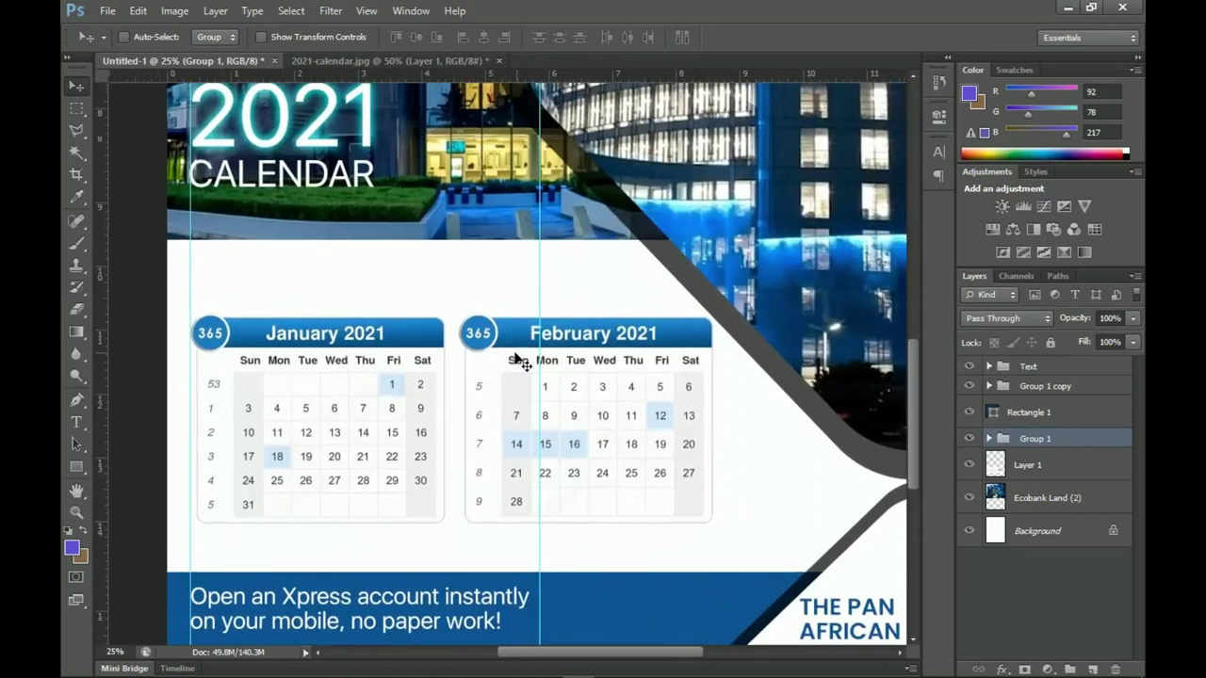
pyautogui.moveTo(511, 358); pyautogui.dragTo(498, 343)
pyautogui.click(78, 115)
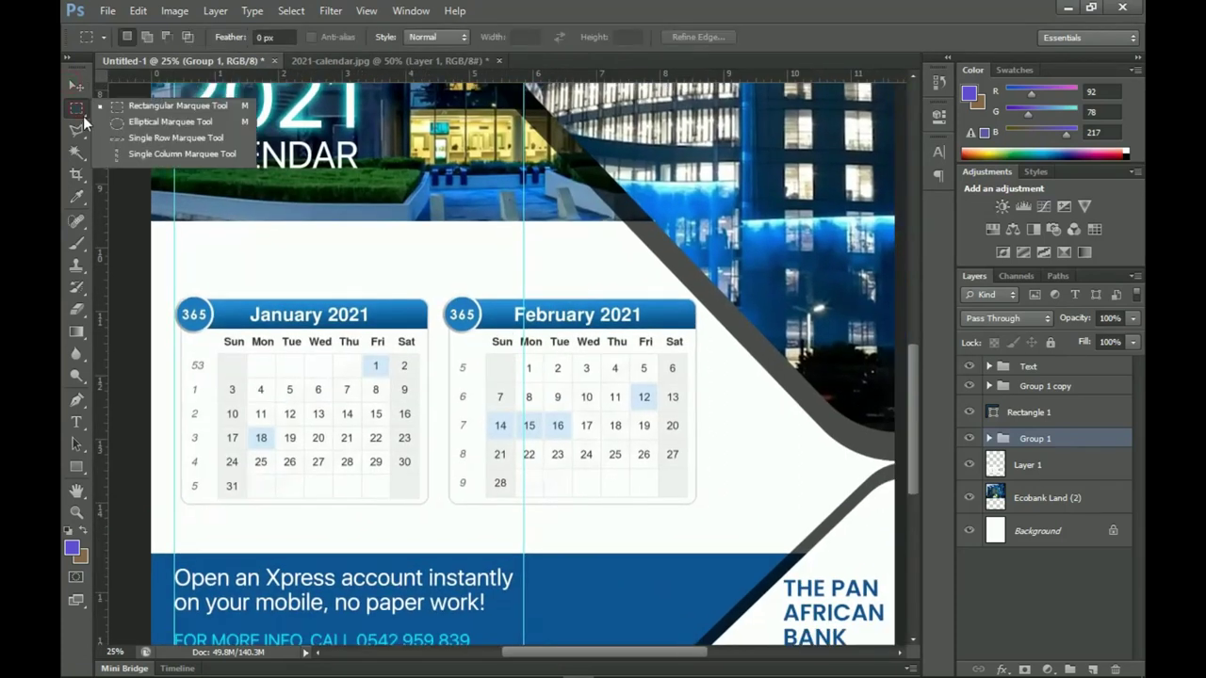
pyautogui.click(141, 101)
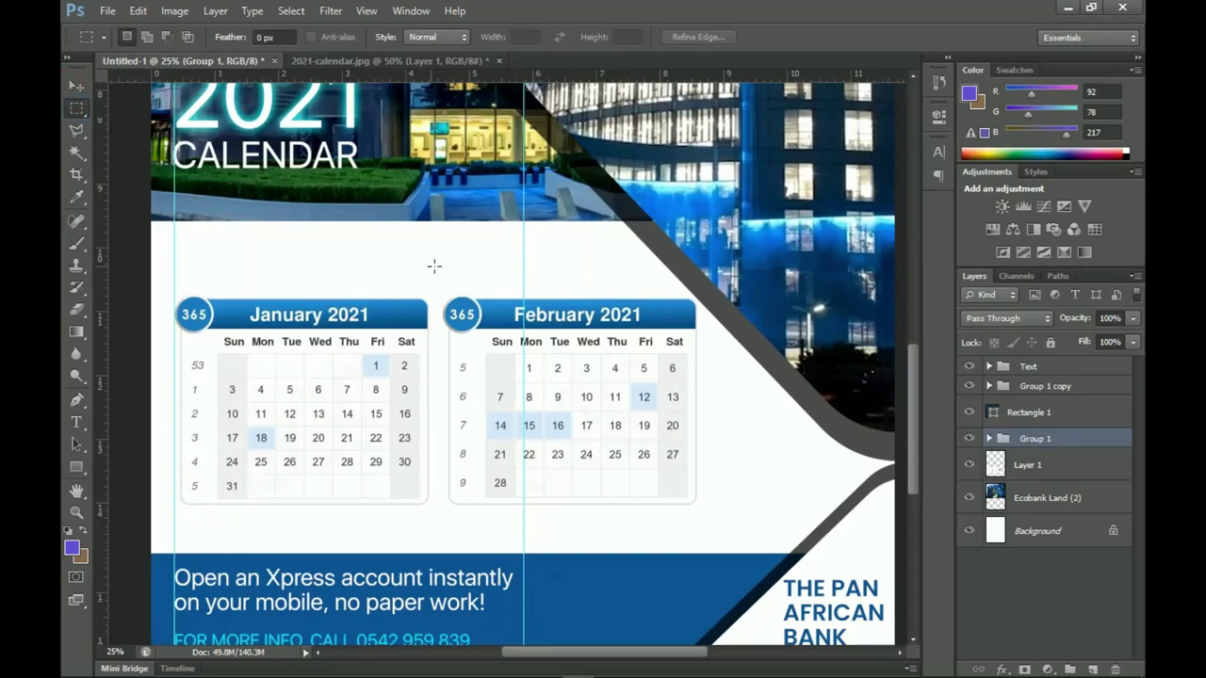
pyautogui.moveTo(439, 266); pyautogui.dragTo(731, 530)
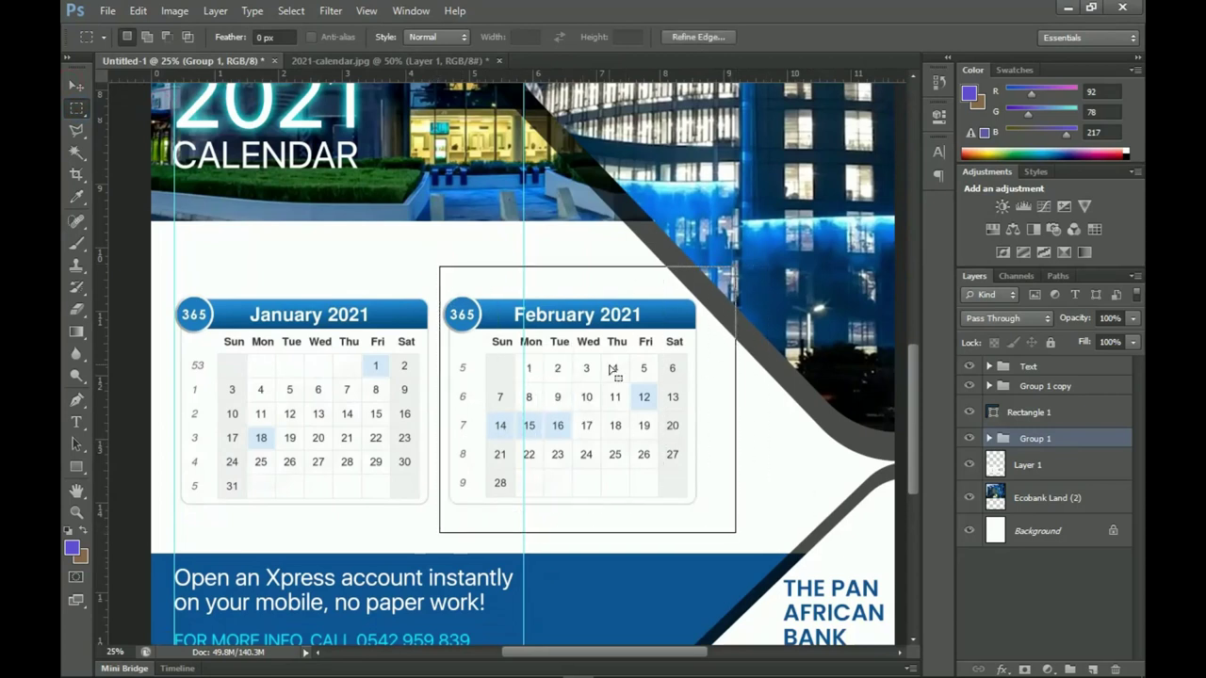
pyautogui.click(998, 464)
# - Recolour the selected February 2021 grid to magenta with a Hue/Saturation hue of +108, and deselect the area
pyautogui.hotkey('ctrl', 'u')
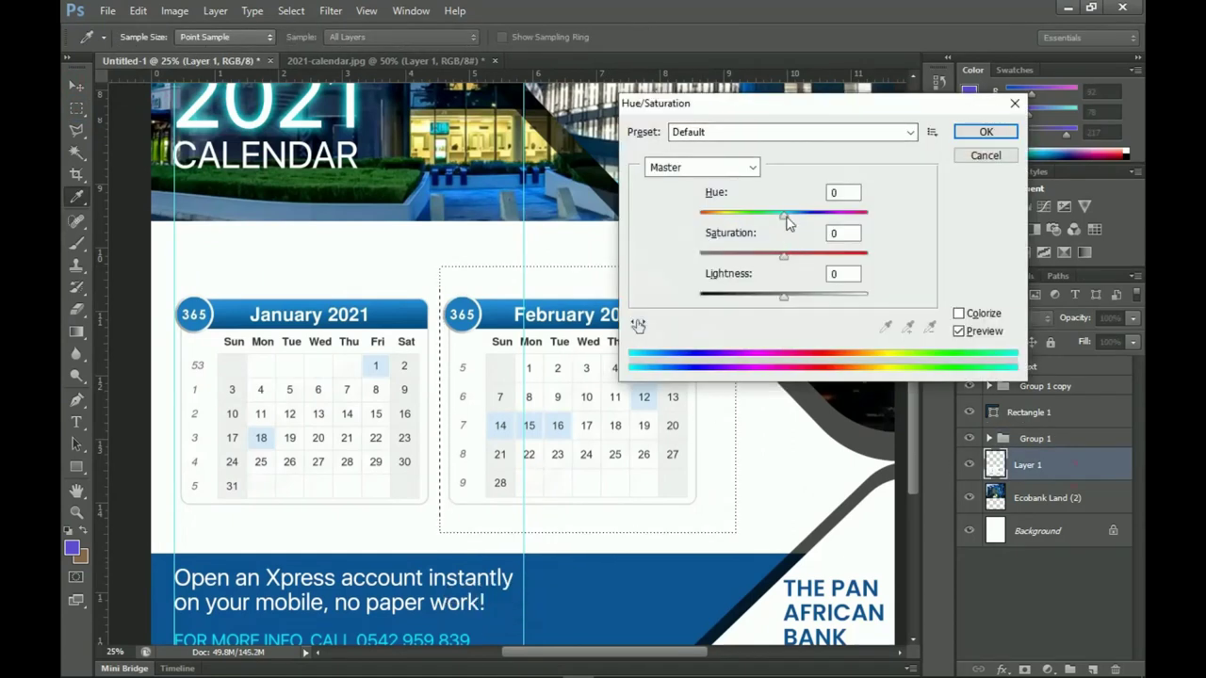
pyautogui.moveTo(784, 217); pyautogui.dragTo(841, 230)
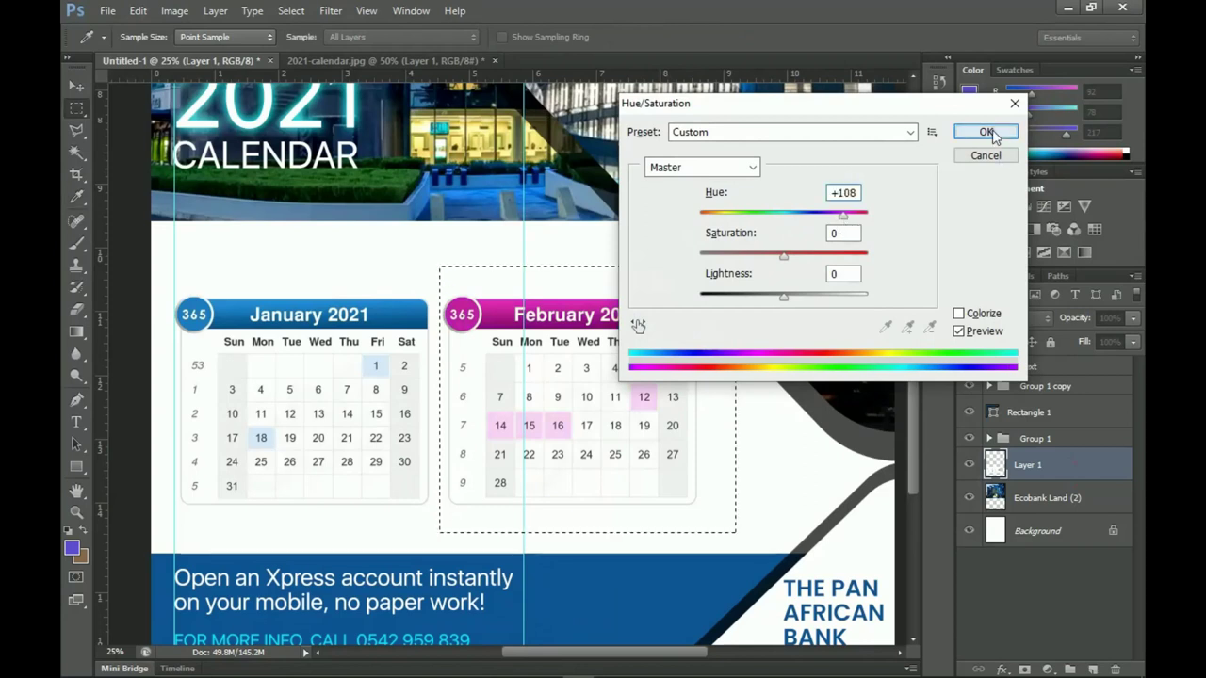
pyautogui.click(985, 131)
pyautogui.press('v')
pyautogui.hotkey('ctrl', 'd')
pyautogui.hotkey('ctrl', '-')
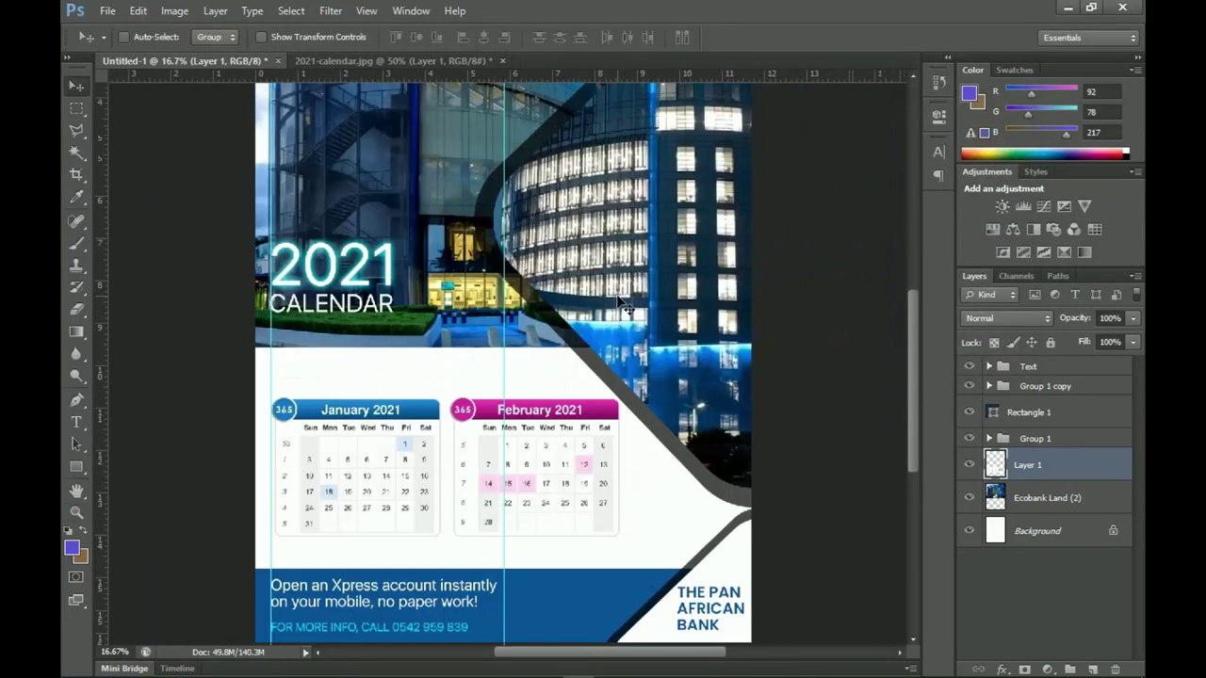
# - Review the recoloured February grid up close beside January and check the whole calendar page
pyautogui.press('z')
pyautogui.click(484, 439)
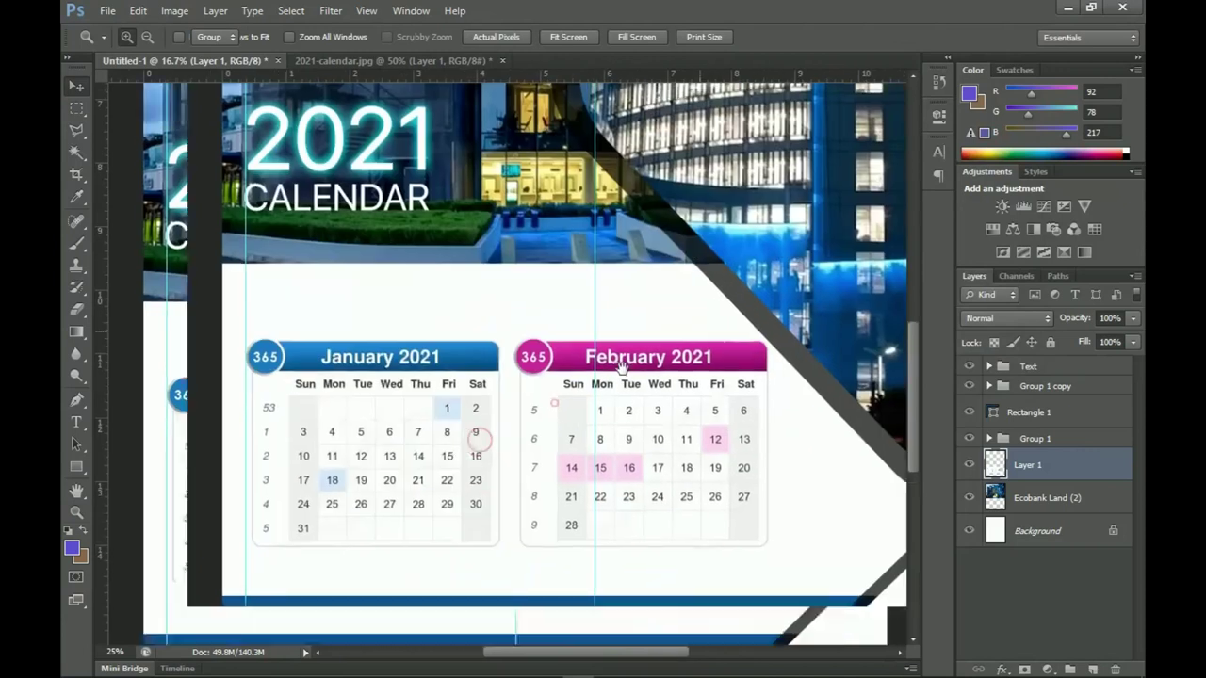
pyautogui.press('v')
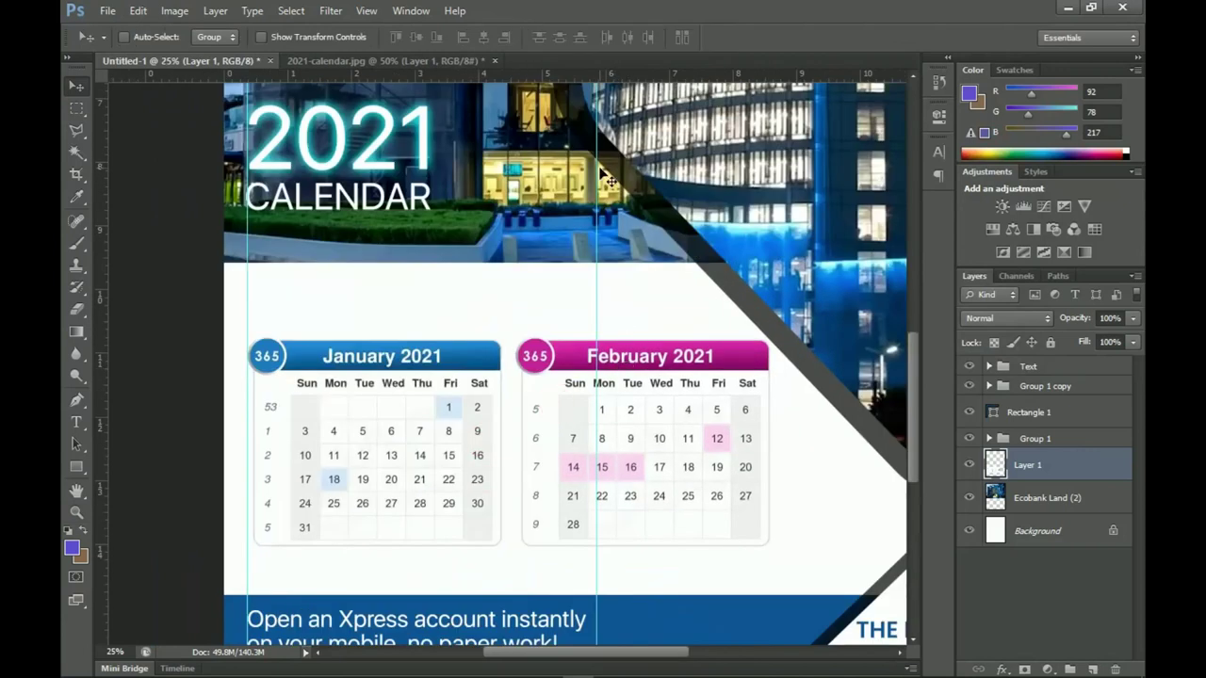
pyautogui.press('z')
pyautogui.keyDown('alt'); pyautogui.click(573, 275); pyautogui.keyUp('alt')
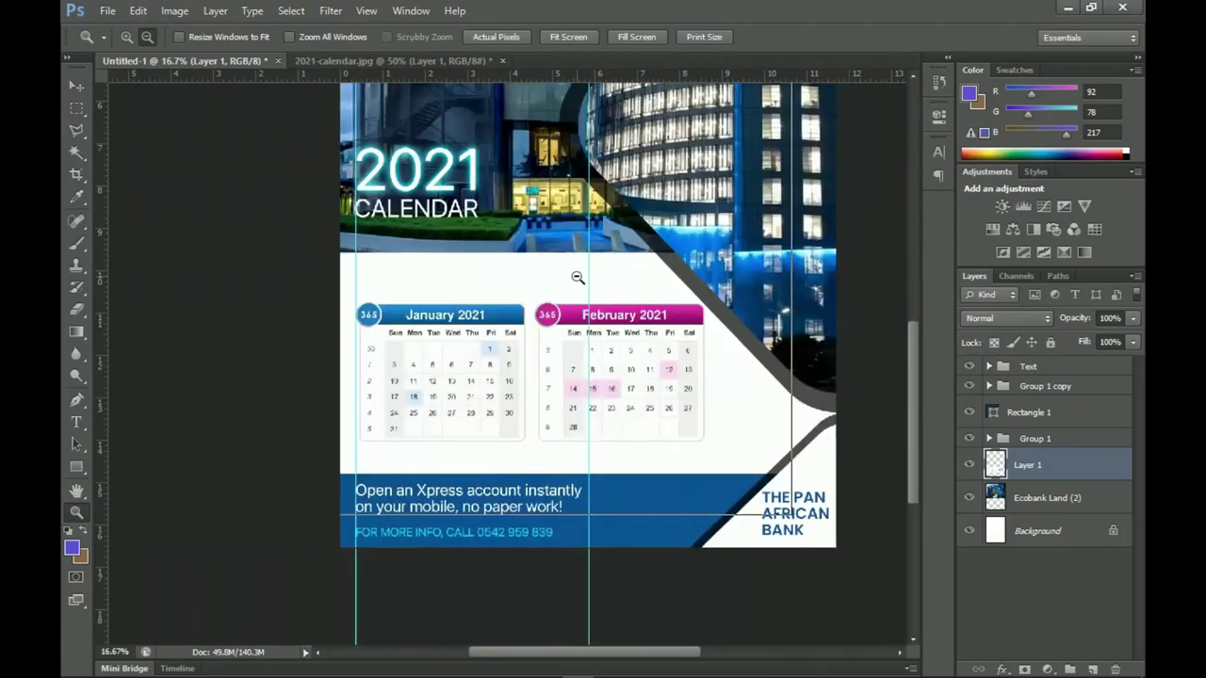
pyautogui.keyDown('alt'); pyautogui.click(578, 278); pyautogui.keyUp('alt')
pyautogui.press('v')
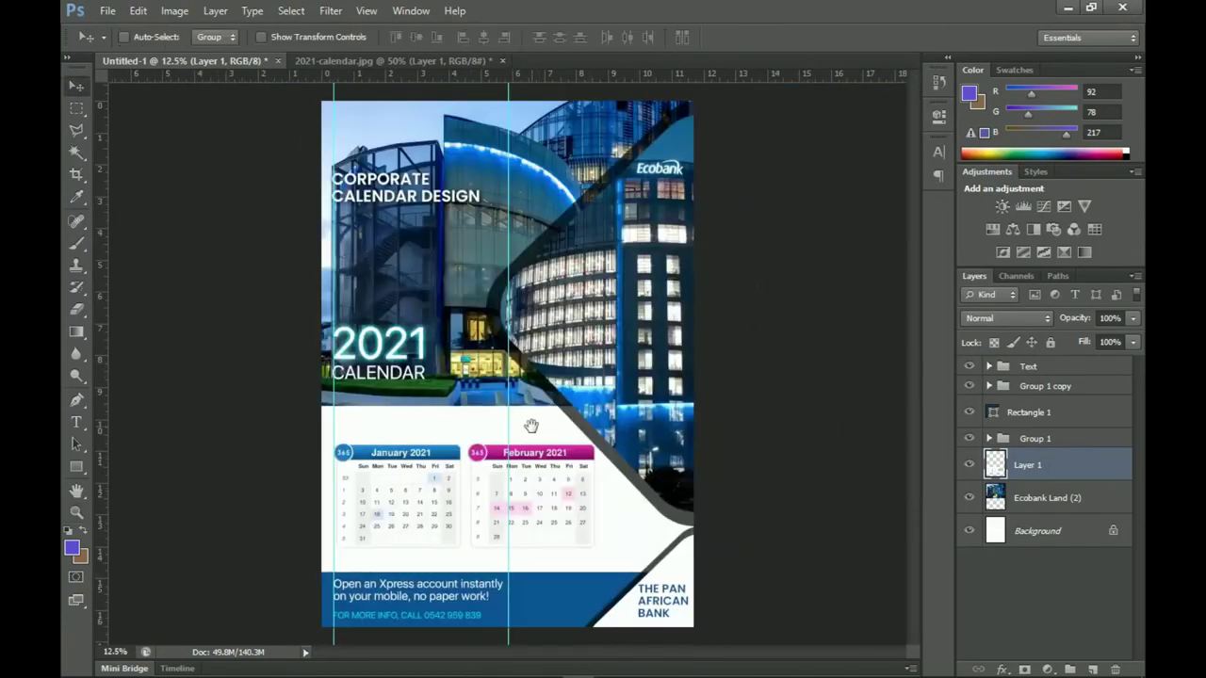